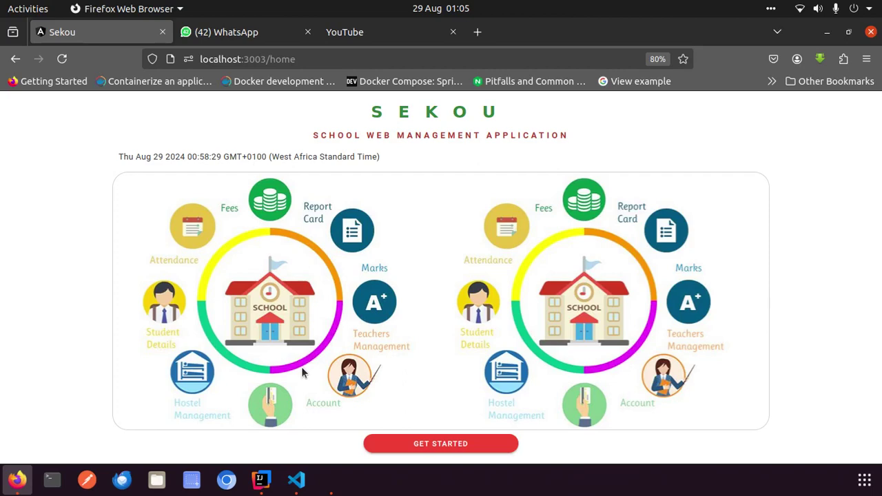
Start setting up a new school from the Sekou welcome page
{"action": "left_click", "coordinate": [406, 454]}
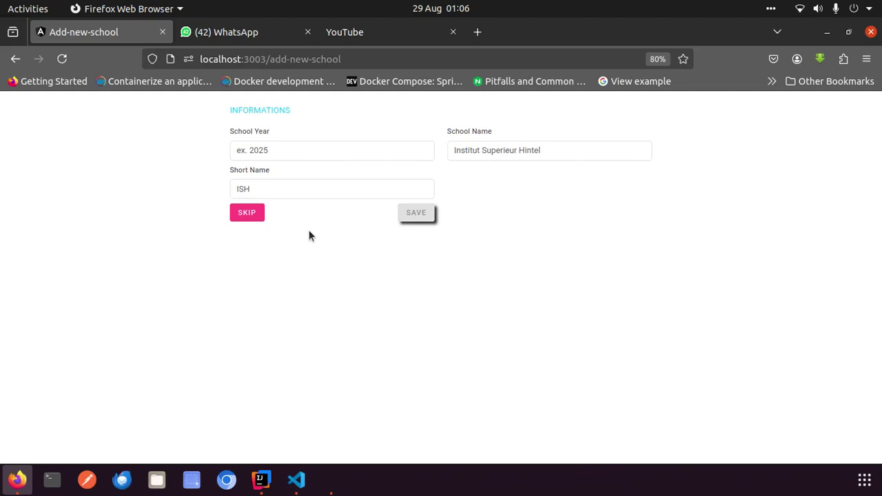
Enter school year 2025 and school name 'Institut Superieur Hintel'
{"action": "left_click", "coordinate": [281, 155]}
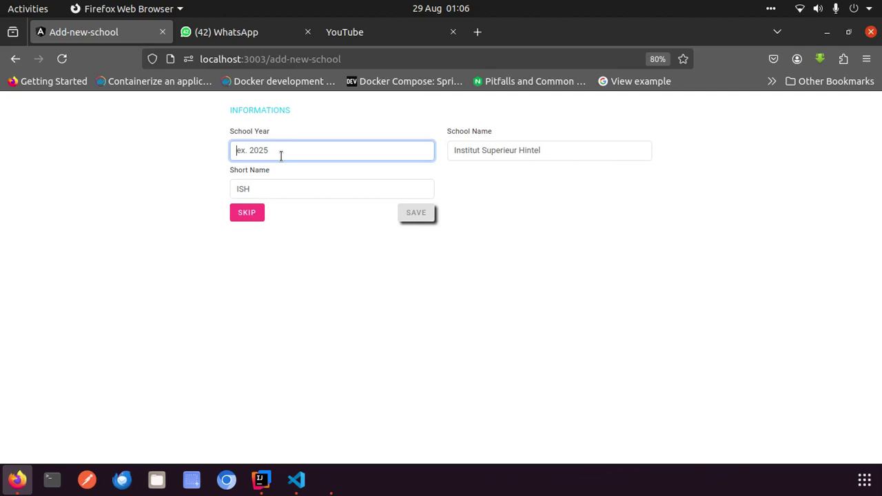
{"action": "type", "text": "2025"}
{"action": "left_click", "coordinate": [476, 155]}
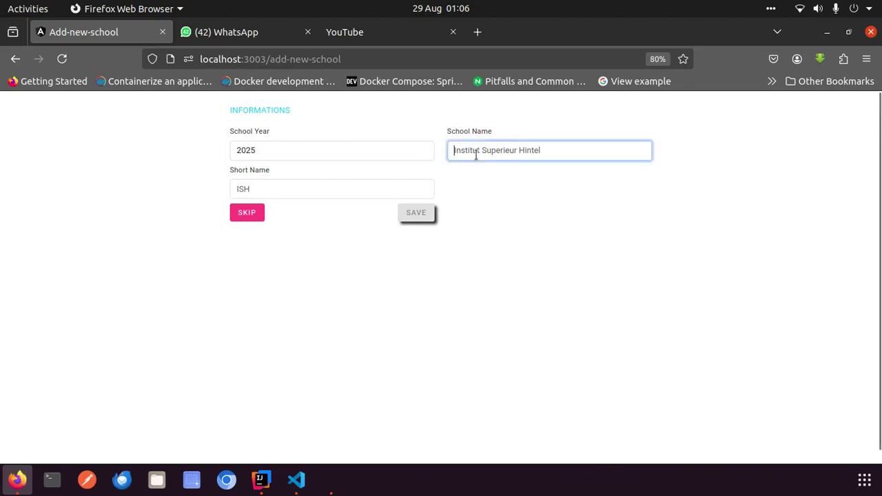
{"action": "type", "text": "Inst"}
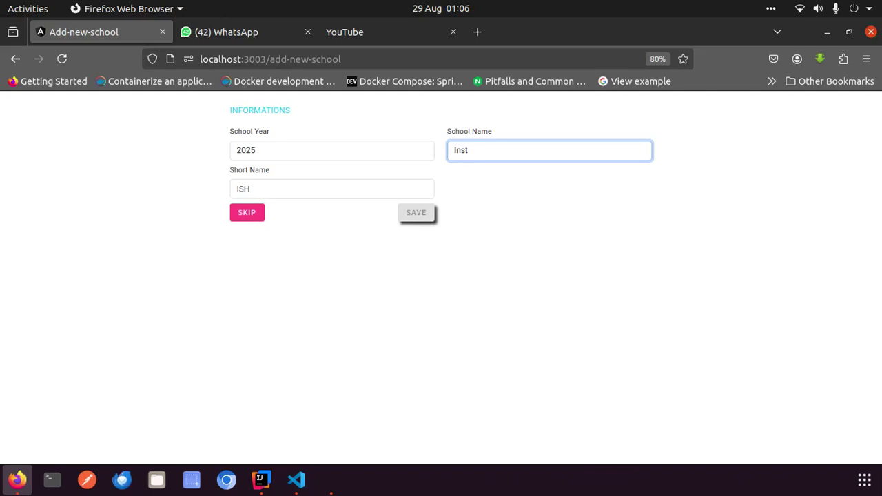
{"action": "type", "text": "itus"}
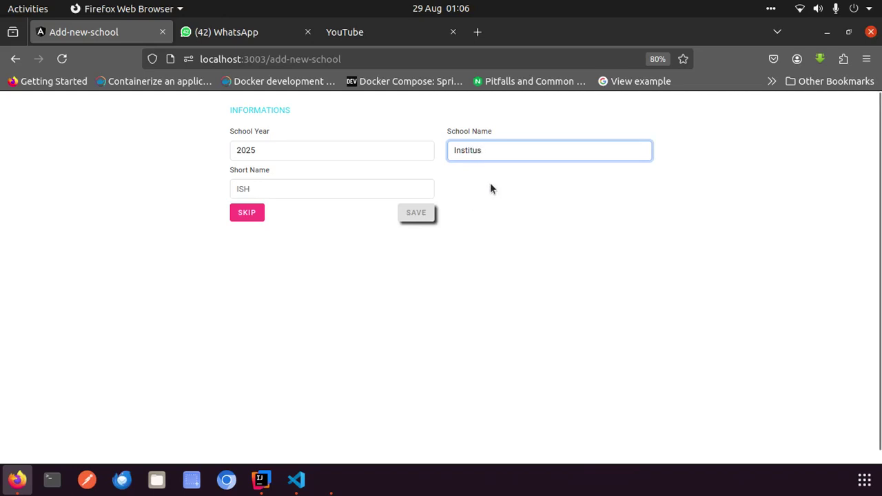
{"action": "key", "text": "BackSpace"}
{"action": "type", "text": "t"}
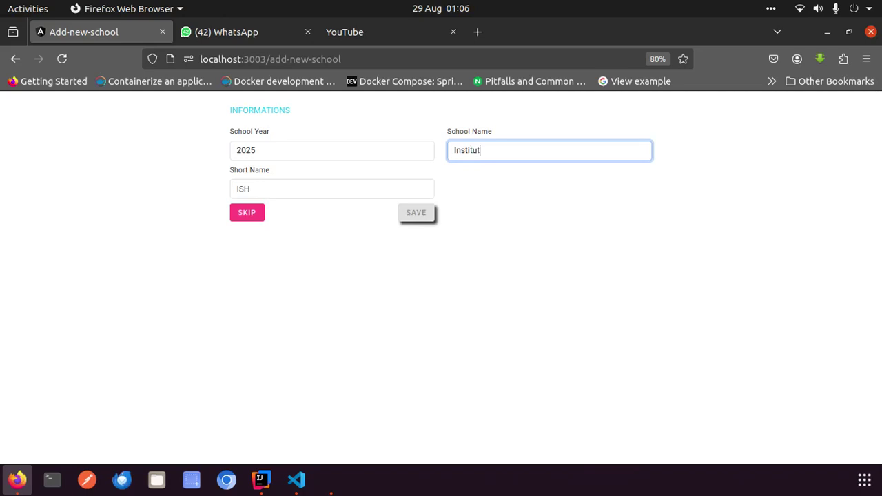
{"action": "type", "text": " Superieur Hintel"}
Set the short name to 'ISH' and save the school
{"action": "left_click", "coordinate": [318, 188]}
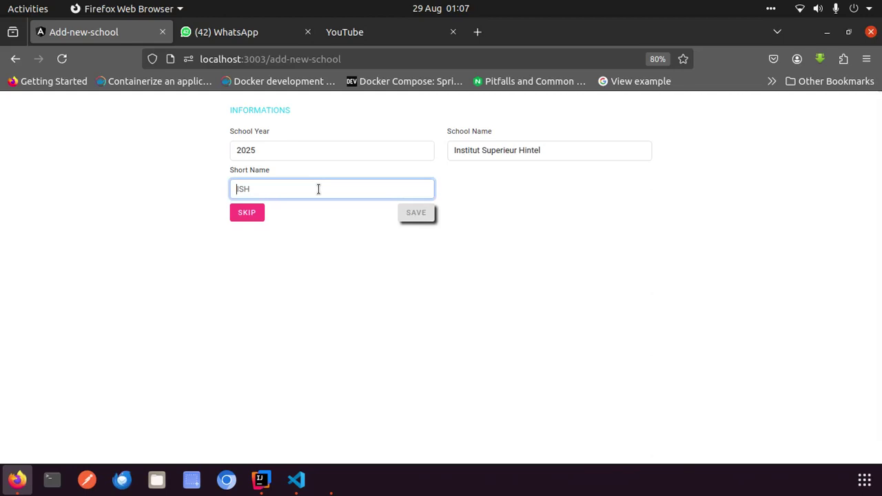
{"action": "type", "text": "Ish"}
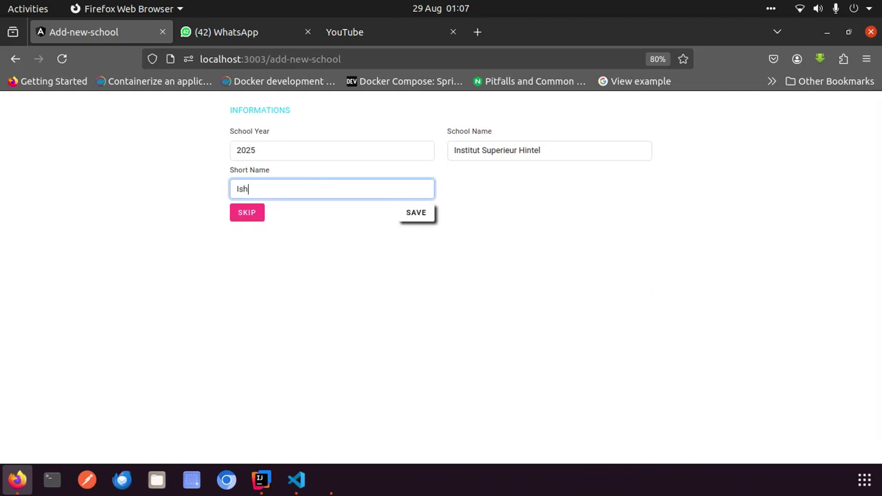
{"action": "key", "text": "BackSpace"}
{"action": "key", "text": "BackSpace"}
{"action": "type", "text": "H"}
{"action": "key", "text": "BackSpace"}
{"action": "type", "text": "S"}
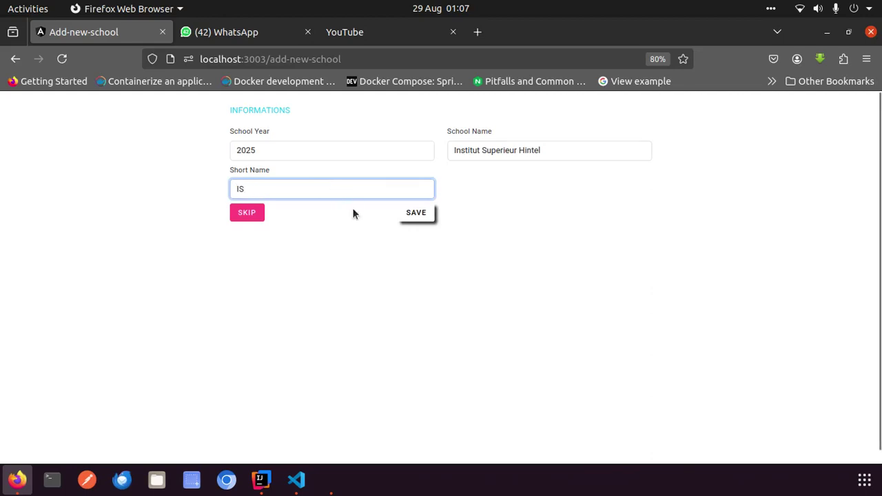
{"action": "type", "text": "H"}
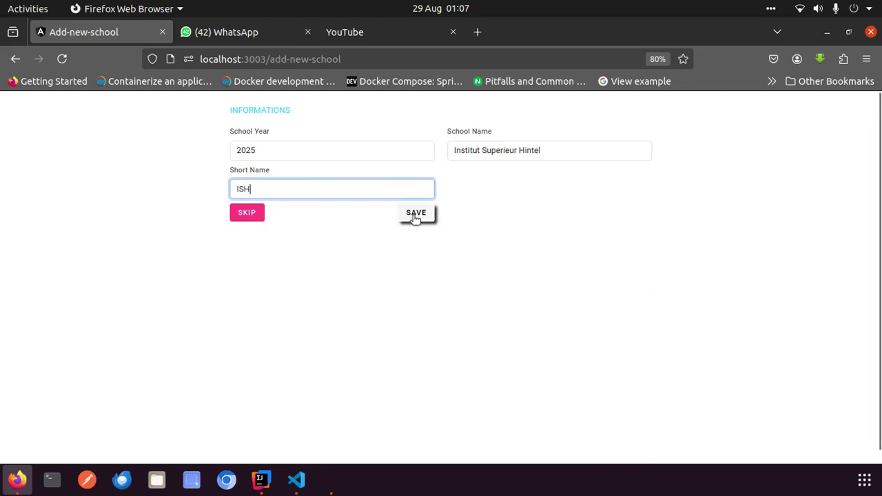
{"action": "left_click", "coordinate": [415, 215]}
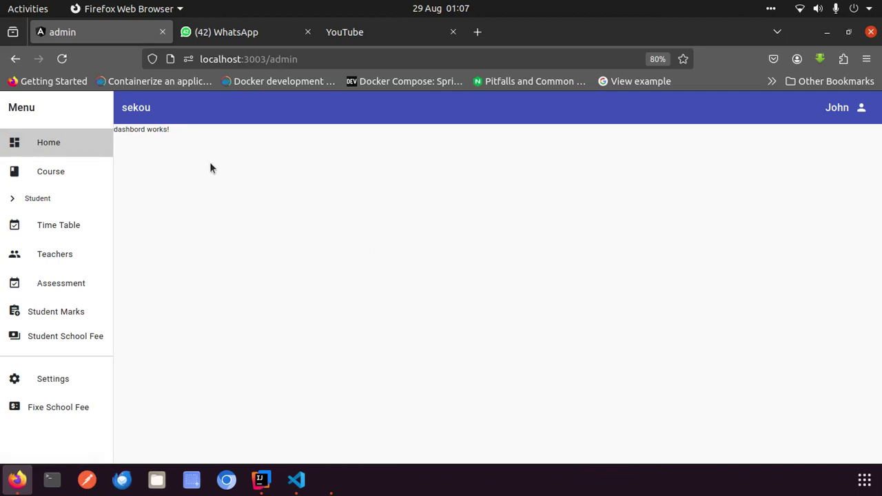
Go to Settings and look over the speciality and option forms
{"action": "left_click", "coordinate": [65, 382]}
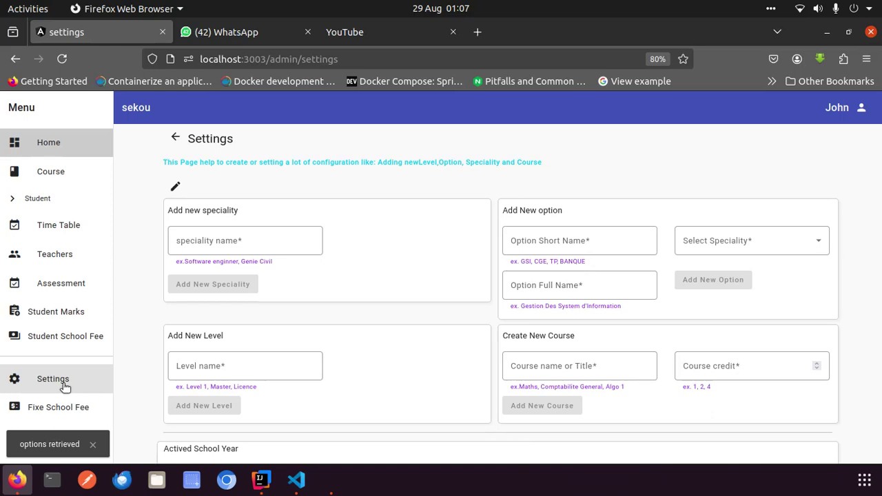
{"action": "left_click", "coordinate": [231, 247]}
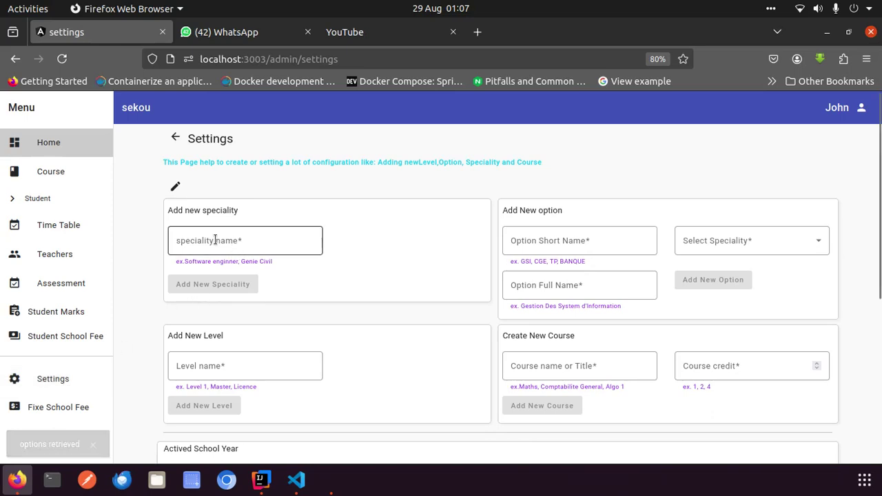
{"action": "left_click", "coordinate": [585, 238]}
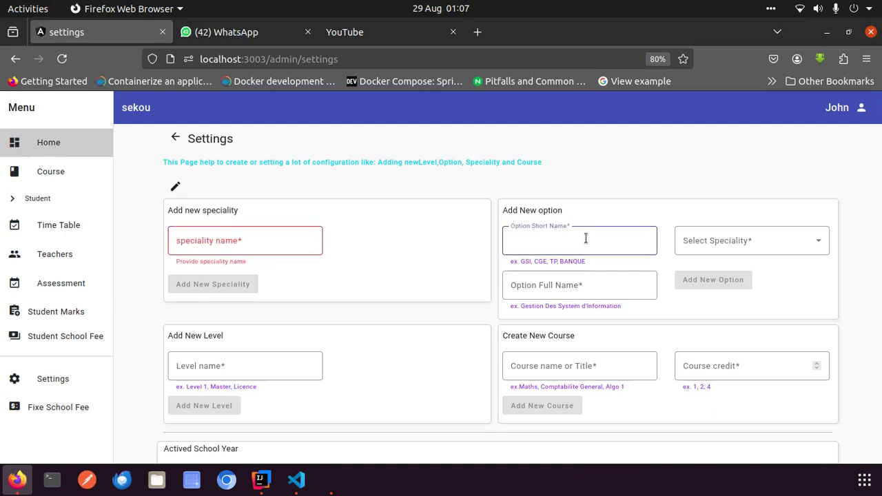
{"action": "scroll", "coordinate": [585, 237], "scroll_direction": "down", "scroll_amount": 4}
{"action": "scroll", "coordinate": [585, 236], "scroll_direction": "up", "scroll_amount": 1}
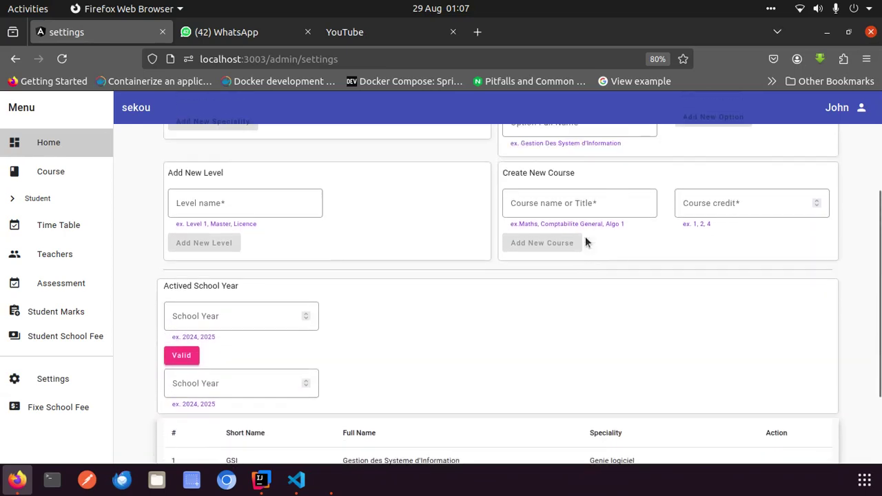
Review the level and course forms, including course title and credit fields
{"action": "left_click", "coordinate": [266, 209]}
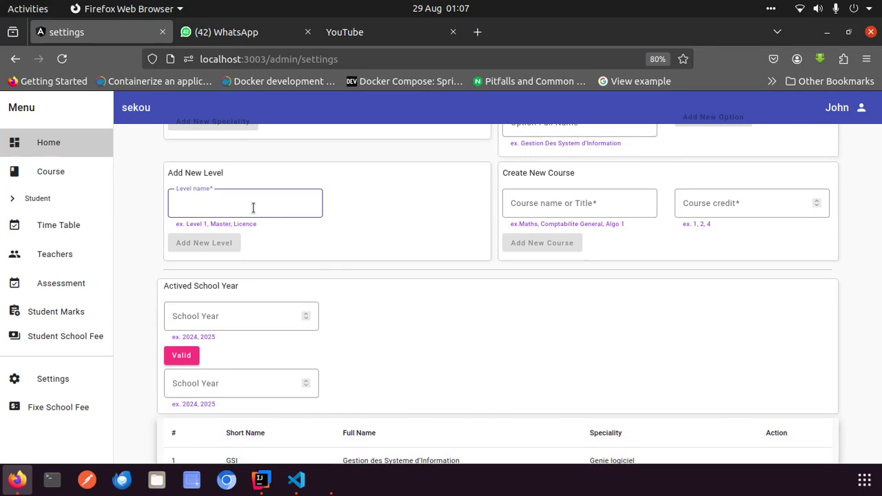
{"action": "left_click", "coordinate": [569, 202]}
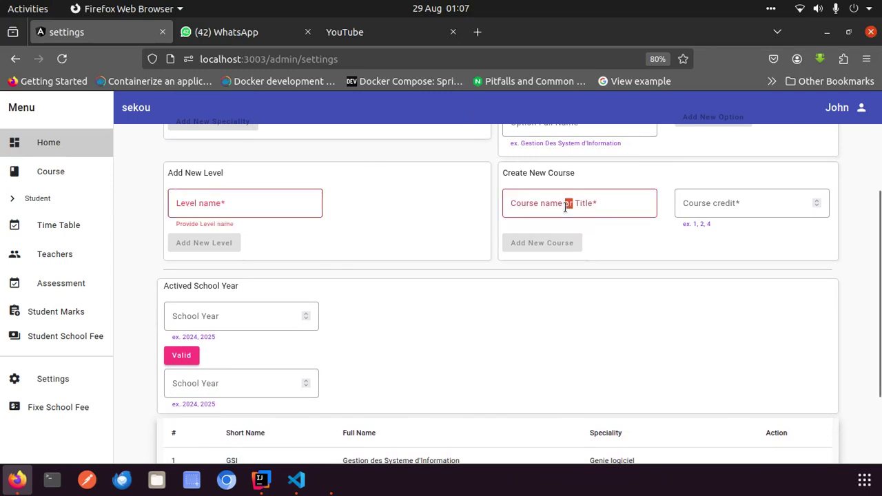
{"action": "left_click", "coordinate": [723, 197]}
{"action": "left_click", "coordinate": [601, 208]}
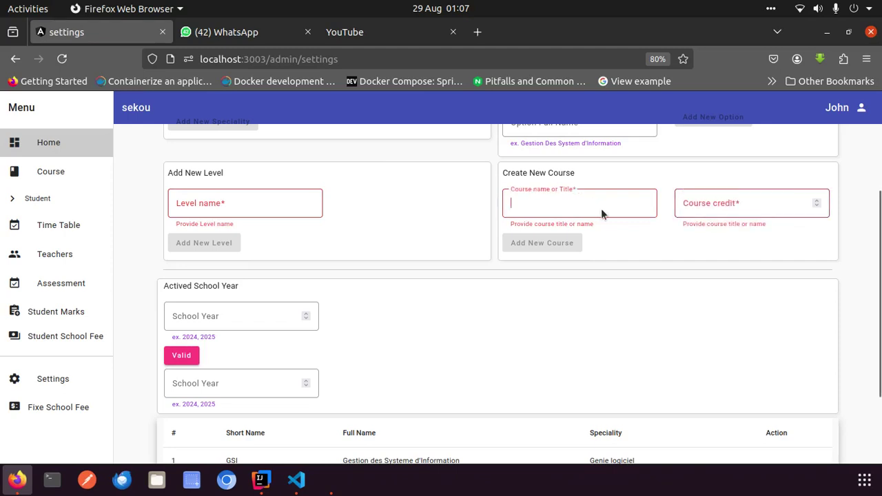
{"action": "scroll", "coordinate": [684, 300], "scroll_direction": "down", "scroll_amount": 3}
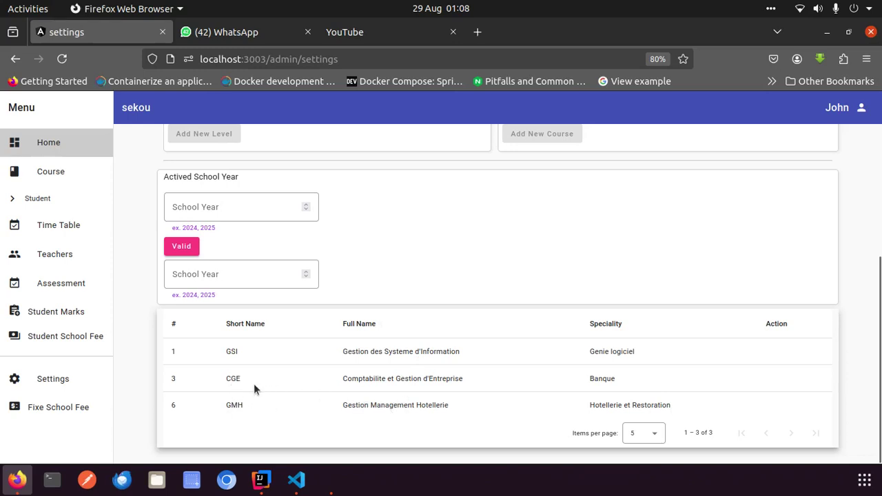
{"action": "scroll", "coordinate": [227, 351], "scroll_direction": "up", "scroll_amount": 5}
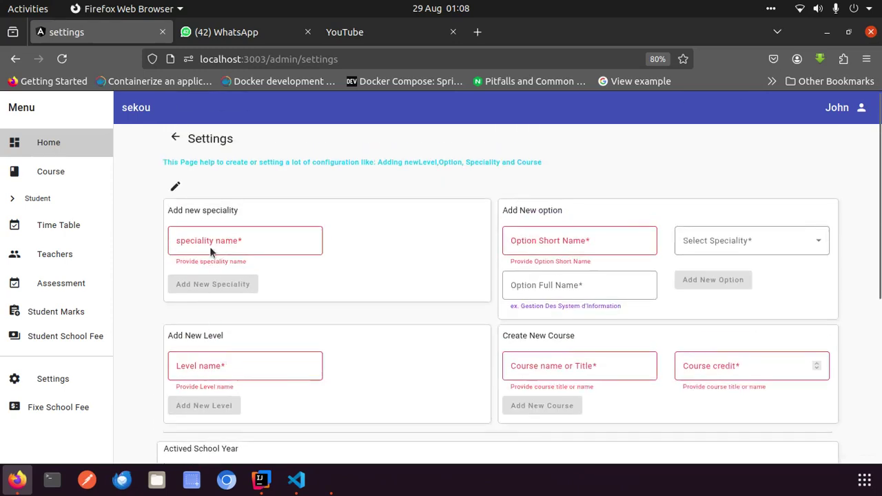
Enter the speciality name Batiment and submit it
{"action": "left_click", "coordinate": [200, 242]}
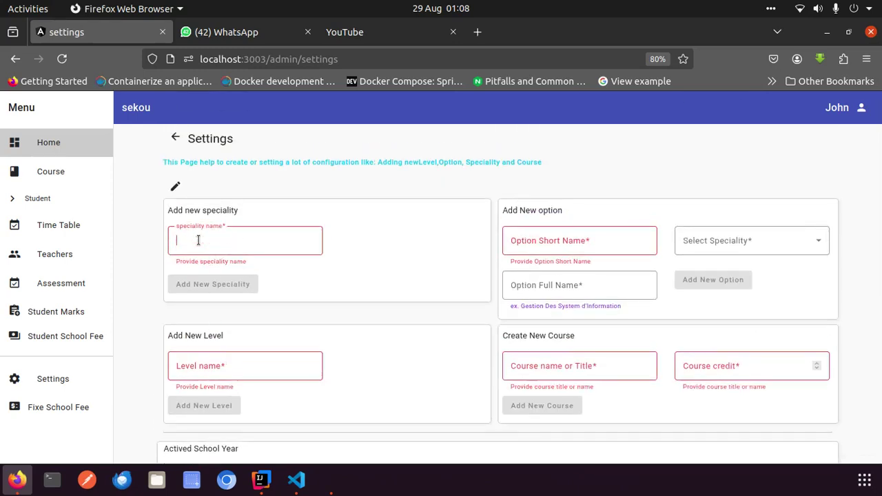
{"action": "type", "text": "bAT"}
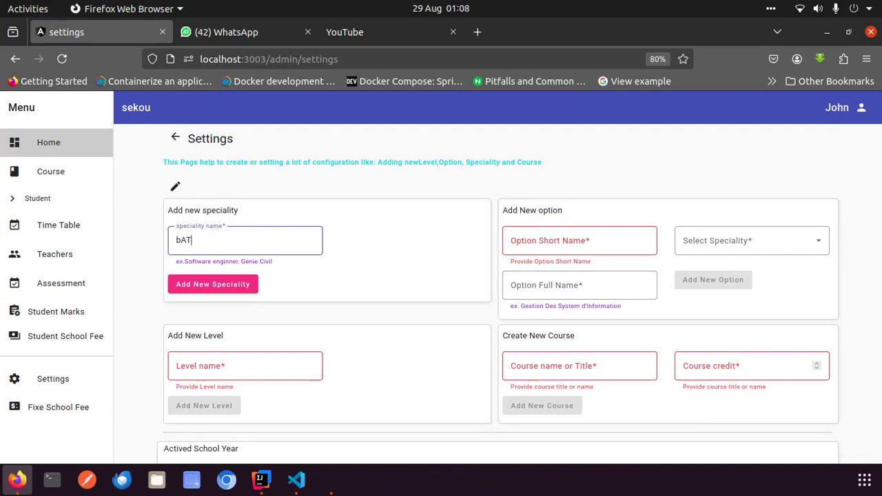
{"action": "type", "text": "IMENT"}
{"action": "key", "text": "BackSpace"}
{"action": "key", "text": "BackSpace"}
{"action": "key", "text": "BackSpace"}
{"action": "key", "text": "BackSpace"}
{"action": "key", "text": "BackSpace"}
{"action": "key", "text": "BackSpace"}
{"action": "key", "text": "BackSpace"}
{"action": "key", "text": "BackSpace"}
{"action": "type", "text": "B"}
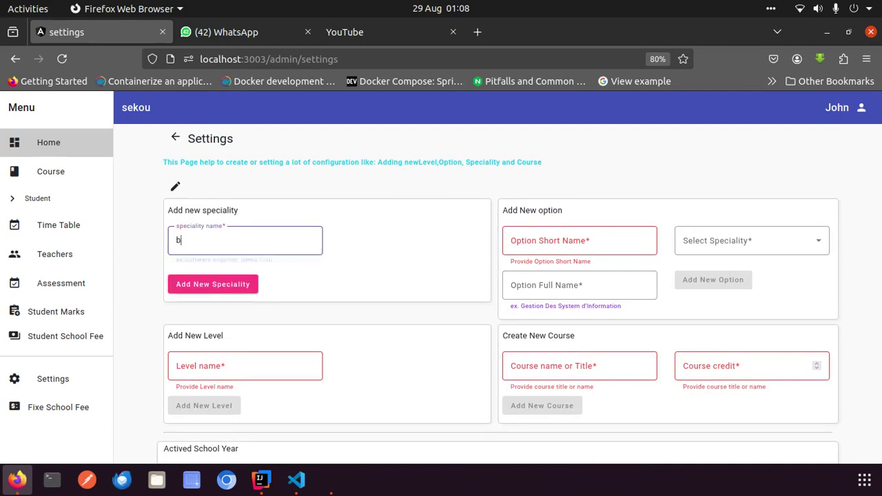
{"action": "key", "text": "BackSpace"}
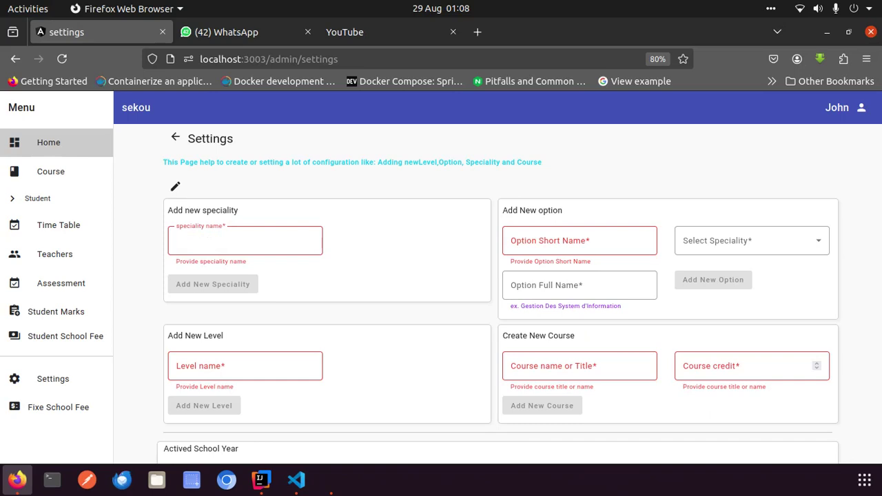
{"action": "type", "text": "Bati"}
{"action": "type", "text": "ment"}
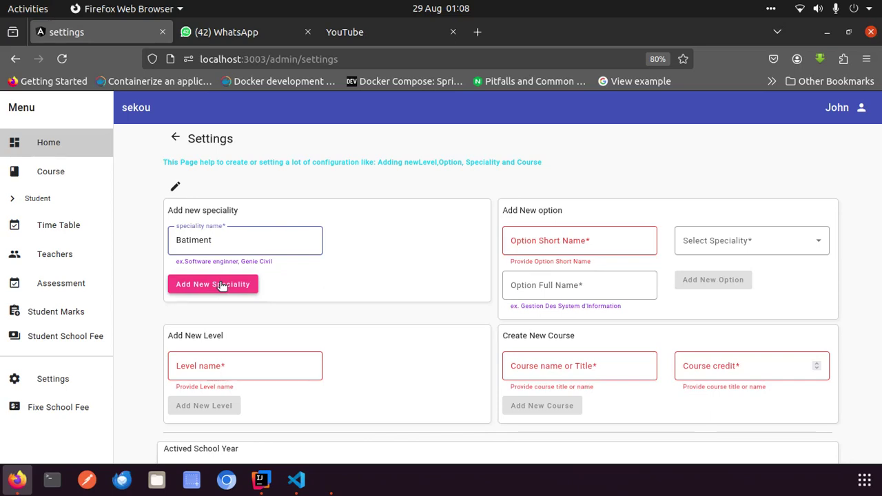
{"action": "key", "text": "Return"}
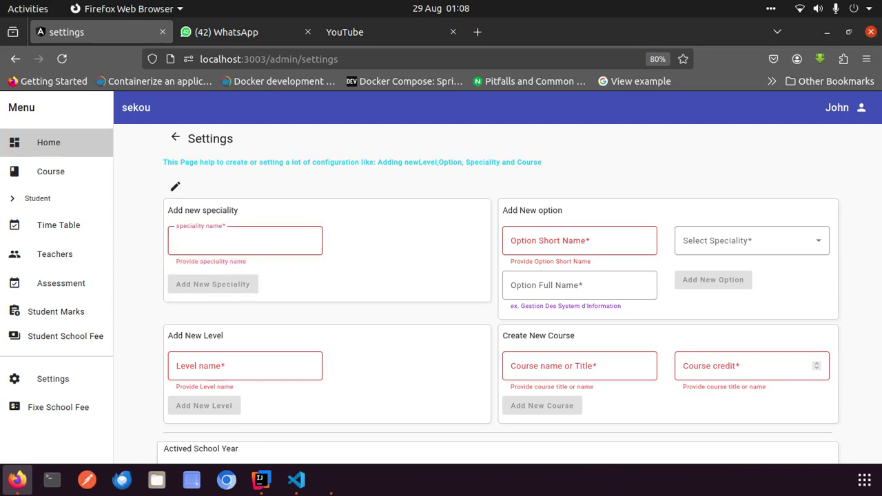
Submit the speciality 'Genie civile' and check the options table below
{"action": "type", "text": "eni"}
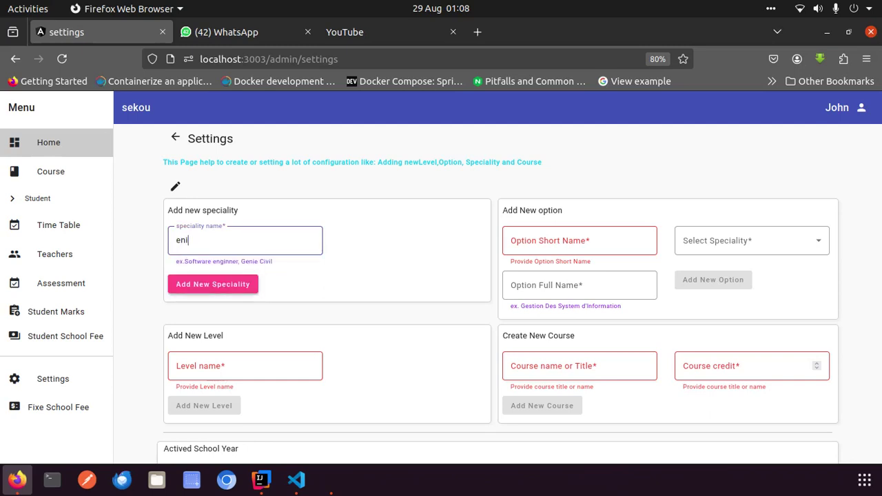
{"action": "key", "text": "BackSpace"}
{"action": "key", "text": "BackSpace"}
{"action": "type", "text": "Geni"}
{"action": "type", "text": "e ci"}
{"action": "type", "text": "c"}
{"action": "type", "text": "vile"}
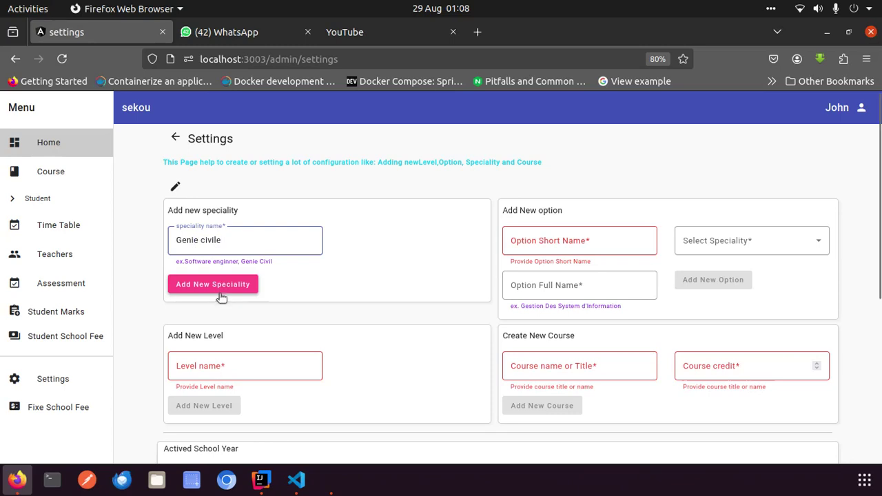
{"action": "left_click", "coordinate": [217, 285]}
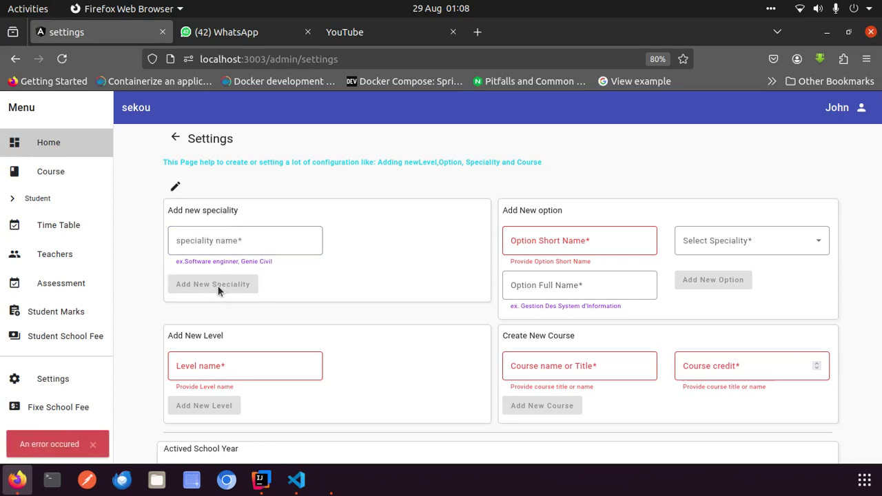
{"action": "scroll", "coordinate": [332, 366], "scroll_direction": "down", "scroll_amount": 5}
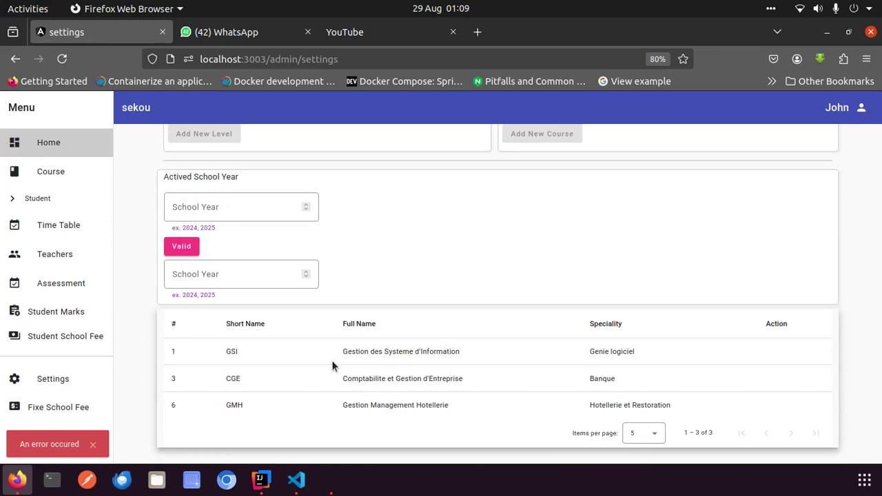
{"action": "scroll", "coordinate": [332, 366], "scroll_direction": "up", "scroll_amount": 3}
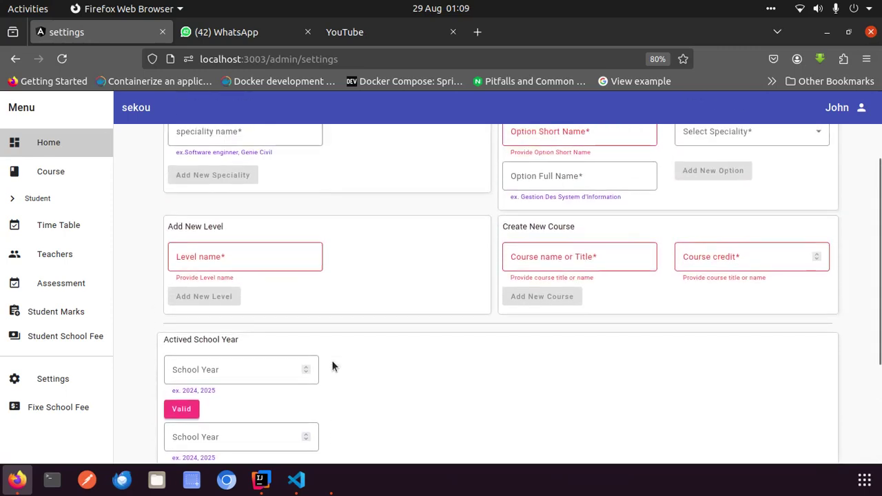
{"action": "scroll", "coordinate": [331, 364], "scroll_direction": "up", "scroll_amount": 2}
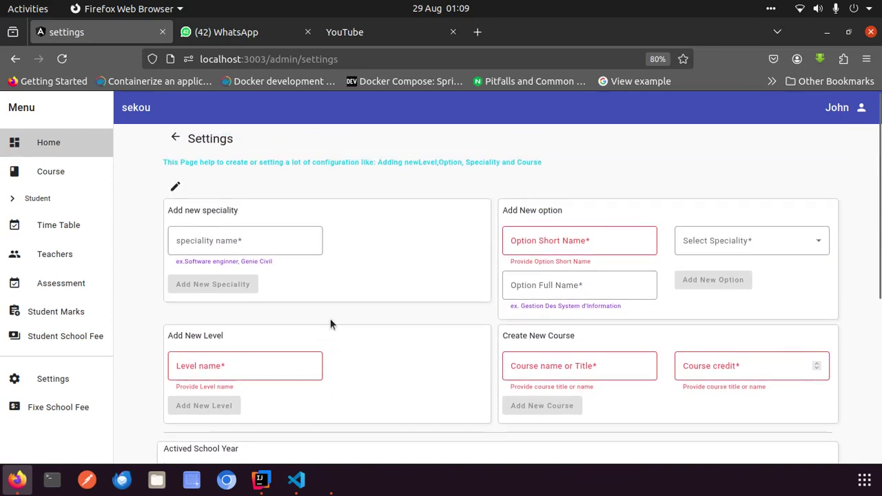
Resubmit 'Genie civile' and check the existing specialities in the Select Speciality list
{"action": "left_click", "coordinate": [231, 236]}
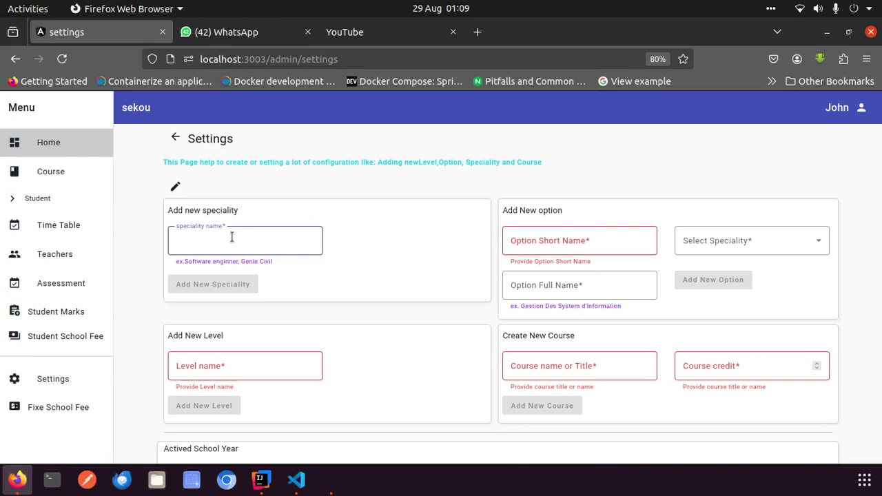
{"action": "type", "text": "Gen"}
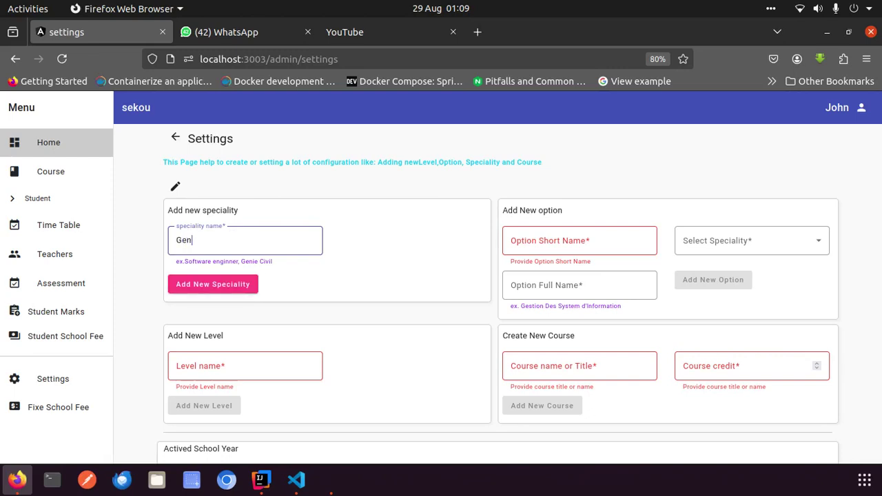
{"action": "type", "text": "ie civile"}
{"action": "left_click", "coordinate": [219, 283]}
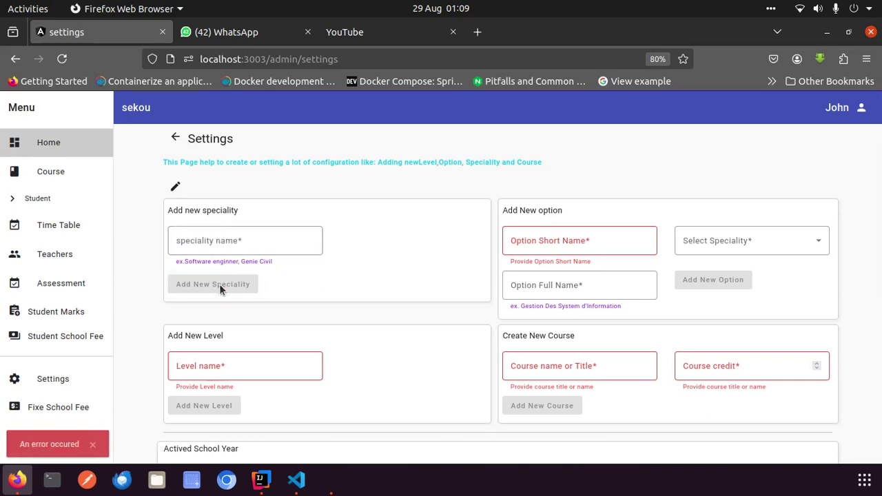
{"action": "left_click", "coordinate": [786, 234]}
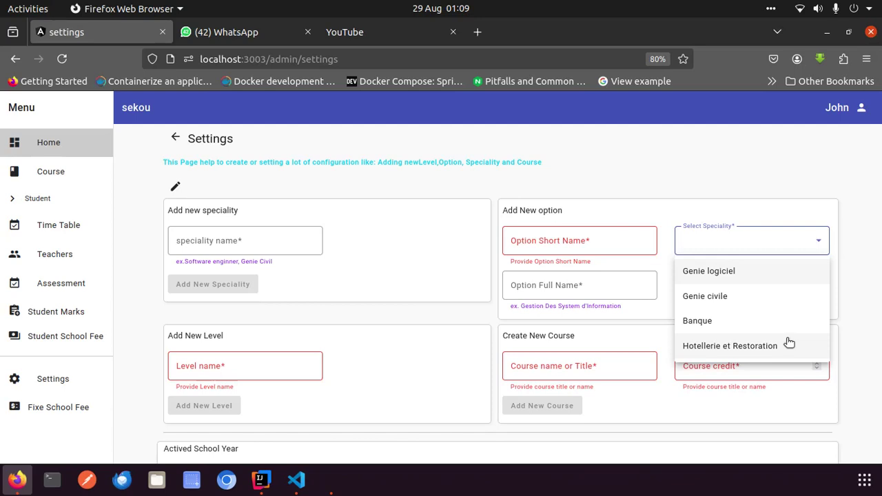
{"action": "left_click", "coordinate": [195, 250]}
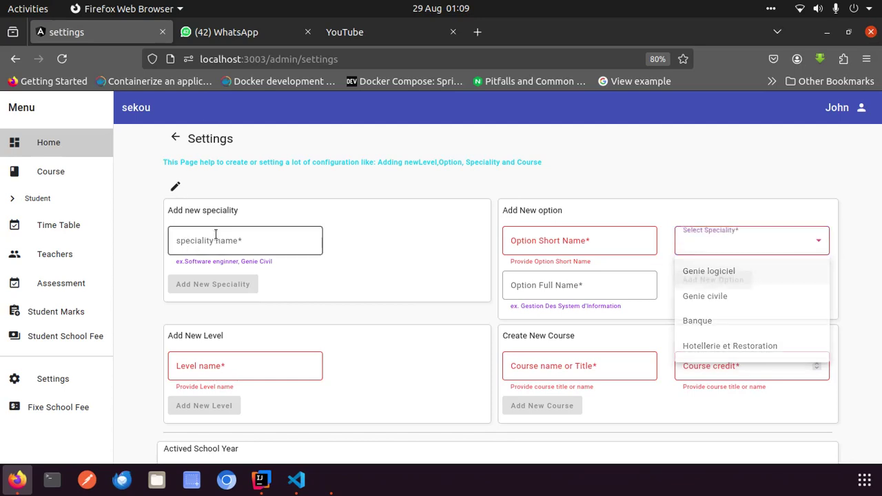
Add the speciality 'Communication'
{"action": "left_click", "coordinate": [195, 246]}
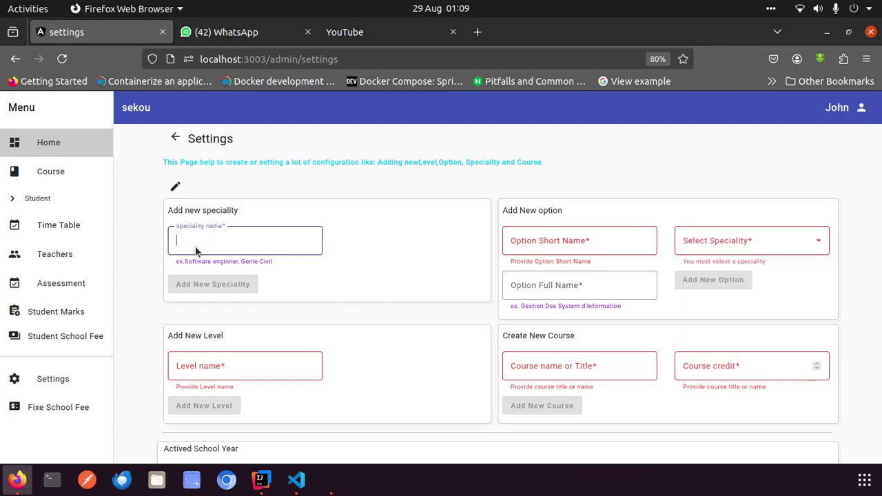
{"action": "type", "text": "C"}
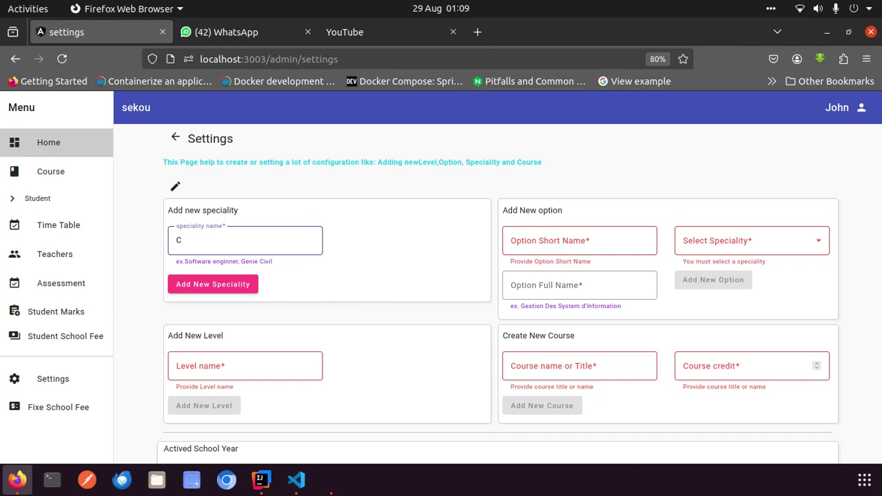
{"action": "type", "text": "ommunit"}
{"action": "key", "text": "BackSpace"}
{"action": "key", "text": "BackSpace"}
{"action": "type", "text": "cation"}
{"action": "left_click", "coordinate": [198, 284]}
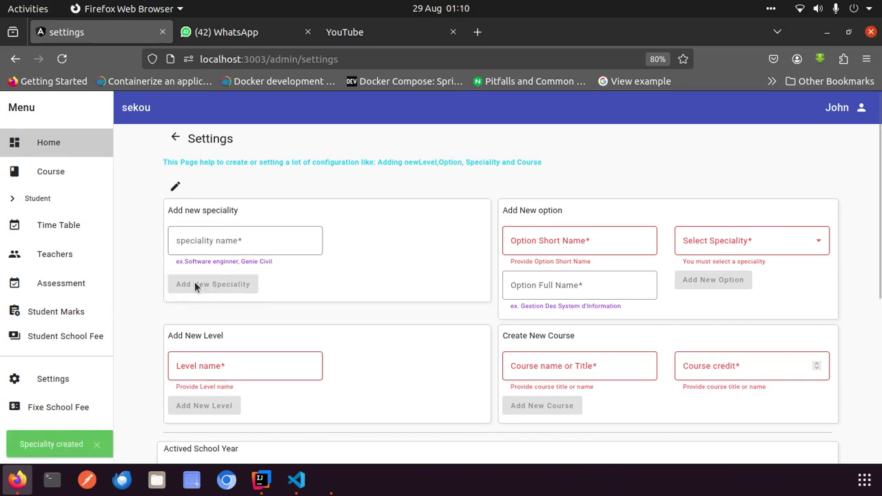
Draft an option RO, 'Recherche Operatione', under the Communication speciality
{"action": "left_click", "coordinate": [607, 237]}
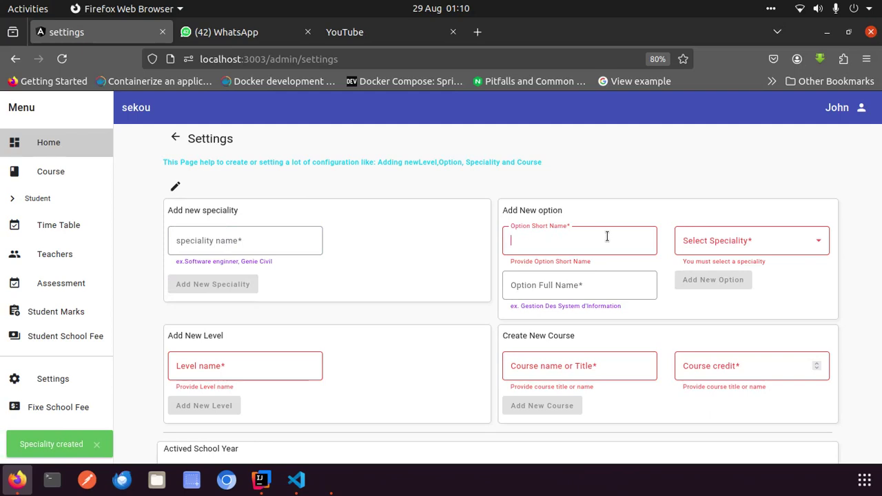
{"action": "type", "text": "RO"}
{"action": "left_click", "coordinate": [736, 250]}
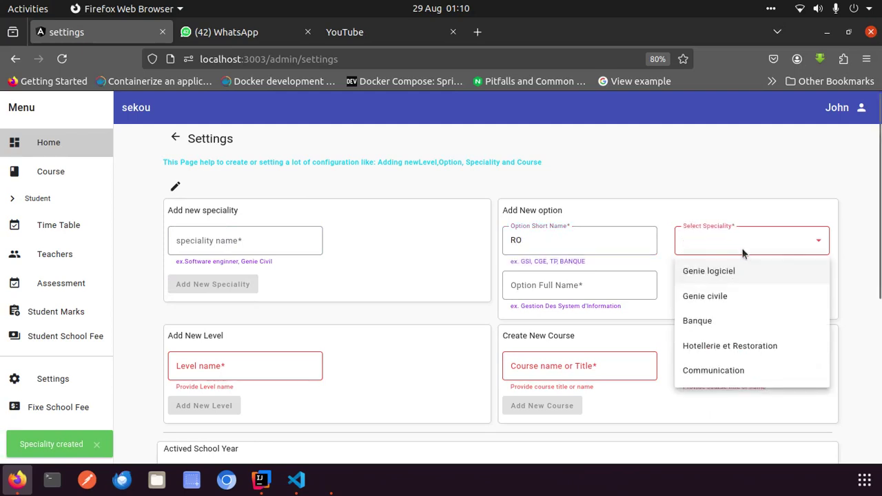
{"action": "left_click", "coordinate": [733, 371]}
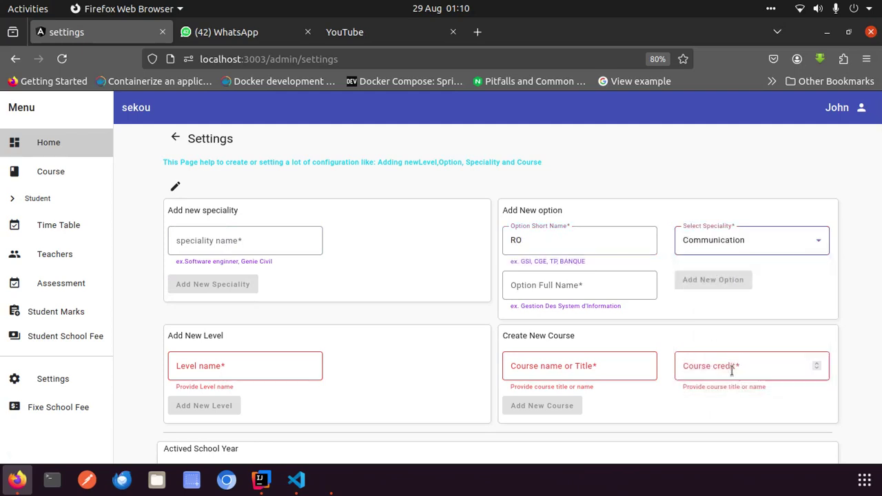
{"action": "left_click", "coordinate": [590, 289]}
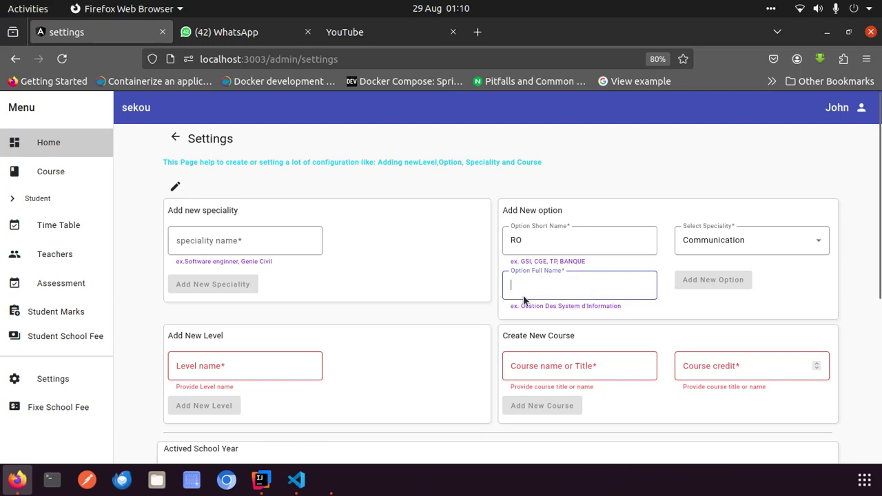
{"action": "left_click", "coordinate": [533, 241]}
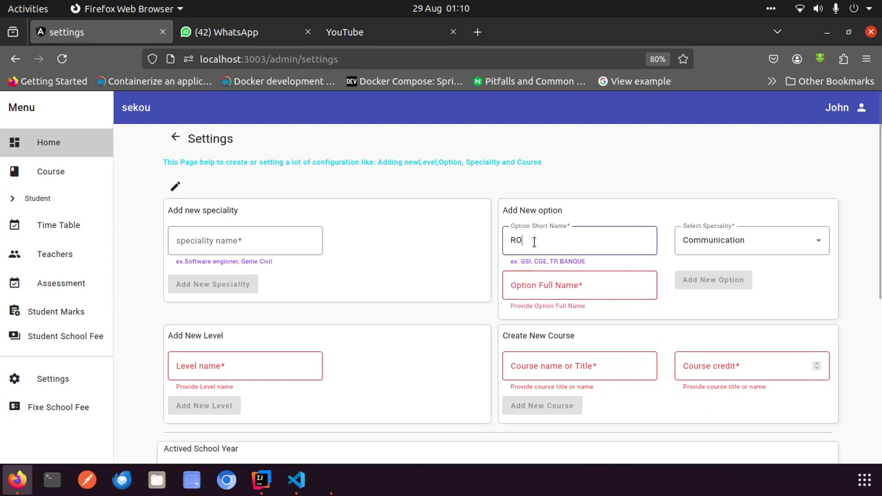
{"action": "left_click", "coordinate": [523, 287]}
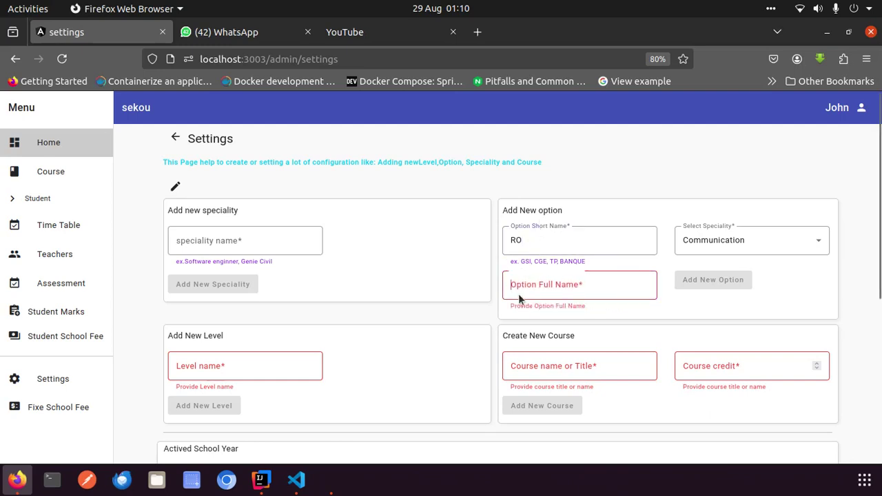
{"action": "type", "text": "R"}
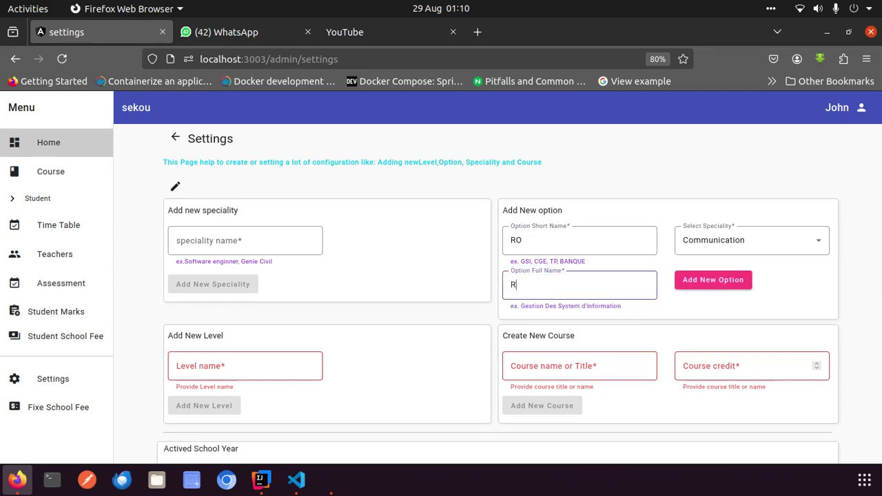
{"action": "type", "text": "echerche Opera"}
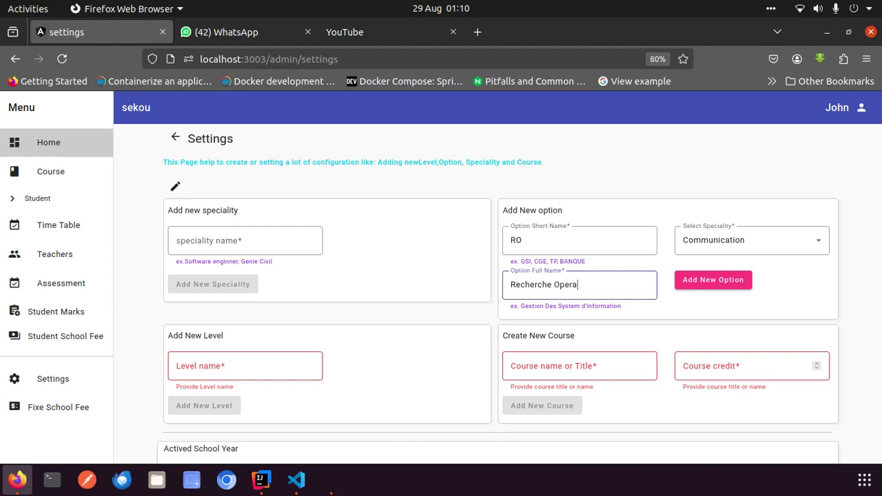
{"action": "type", "text": "tionel"}
Change the option to CO, 'Communication Organisation', and create it
{"action": "left_click", "coordinate": [538, 245]}
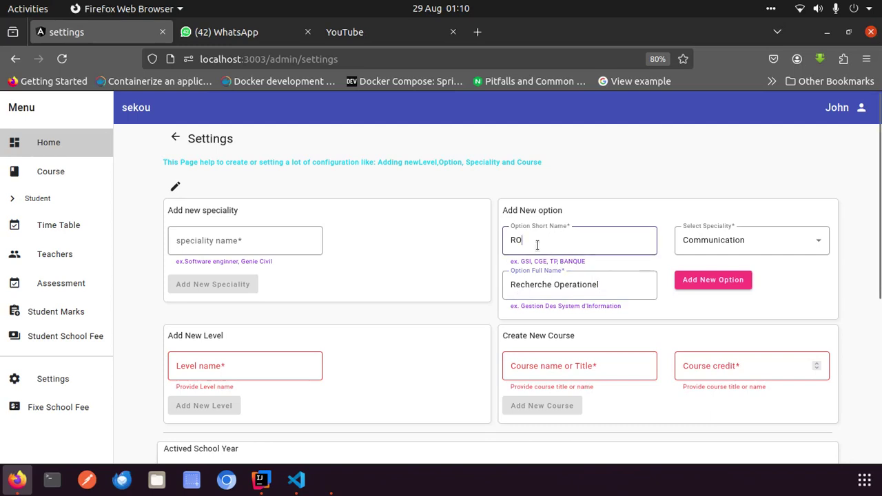
{"action": "key", "text": "BackSpace"}
{"action": "key", "text": "BackSpace"}
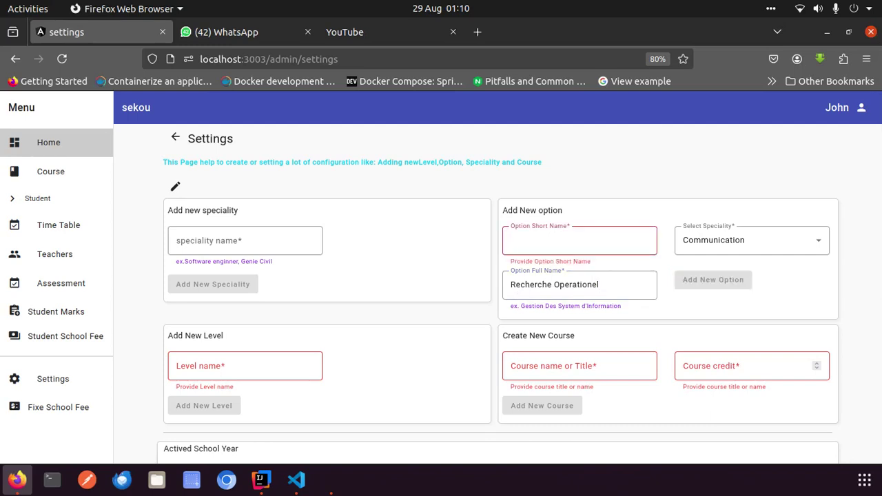
{"action": "type", "text": "CO"}
{"action": "left_click", "coordinate": [549, 287]}
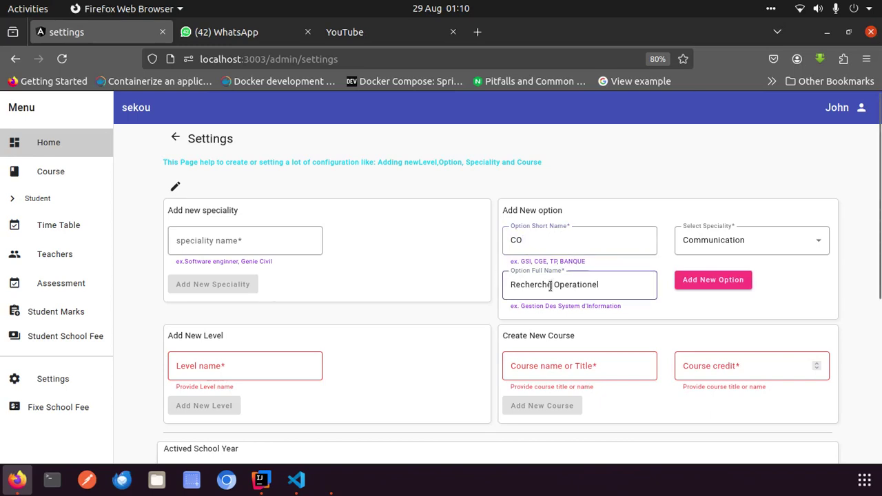
{"action": "key", "text": "ctrl+a"}
{"action": "key", "text": "BackSpace"}
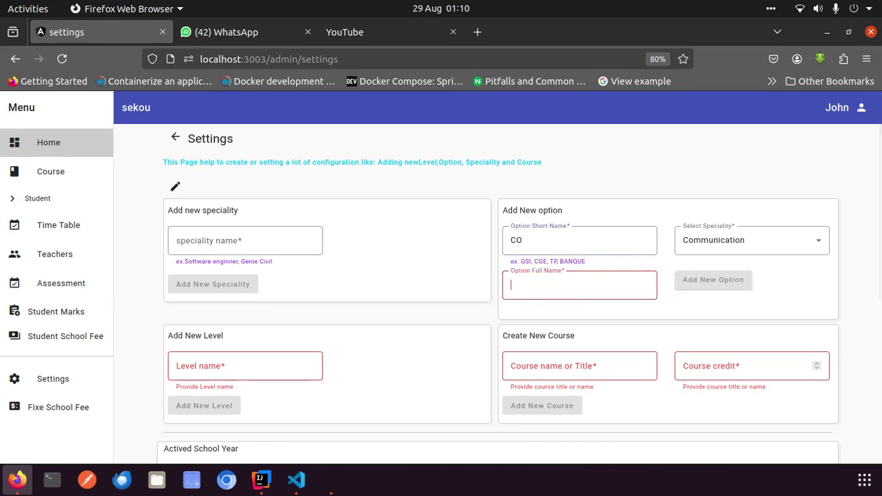
{"action": "type", "text": "C"}
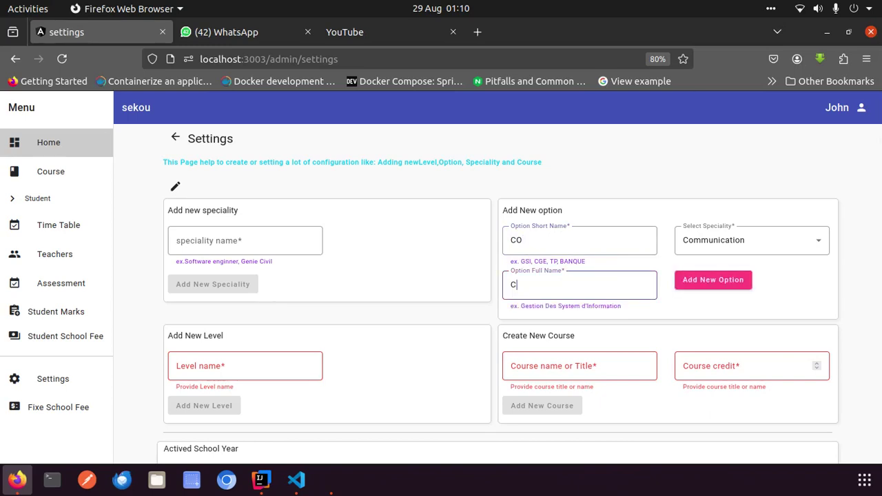
{"action": "type", "text": "ommunication Organis"}
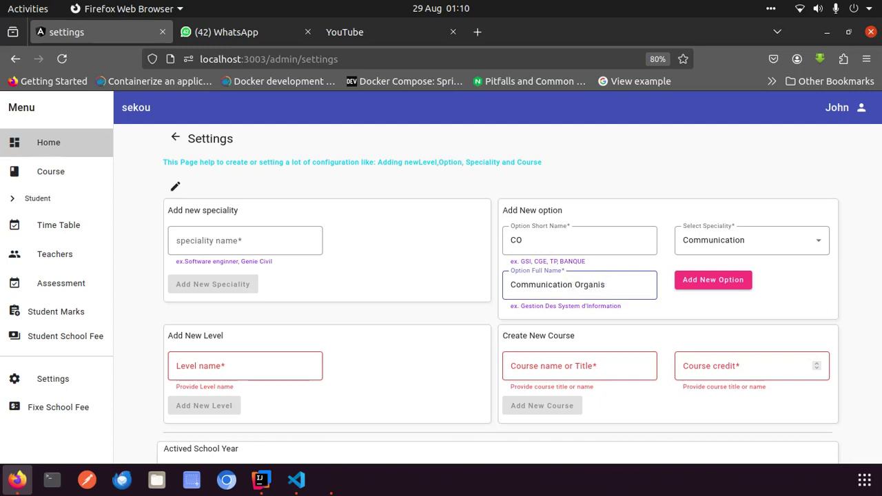
{"action": "type", "text": "ation"}
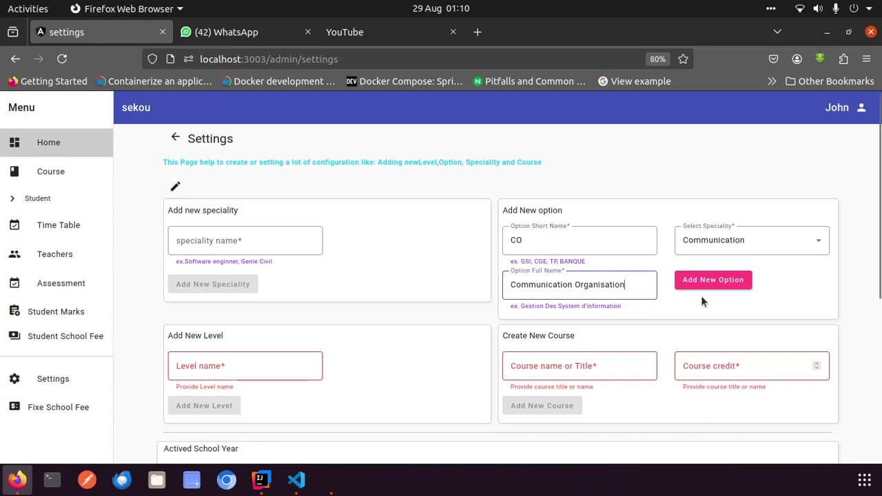
{"action": "left_click", "coordinate": [739, 286]}
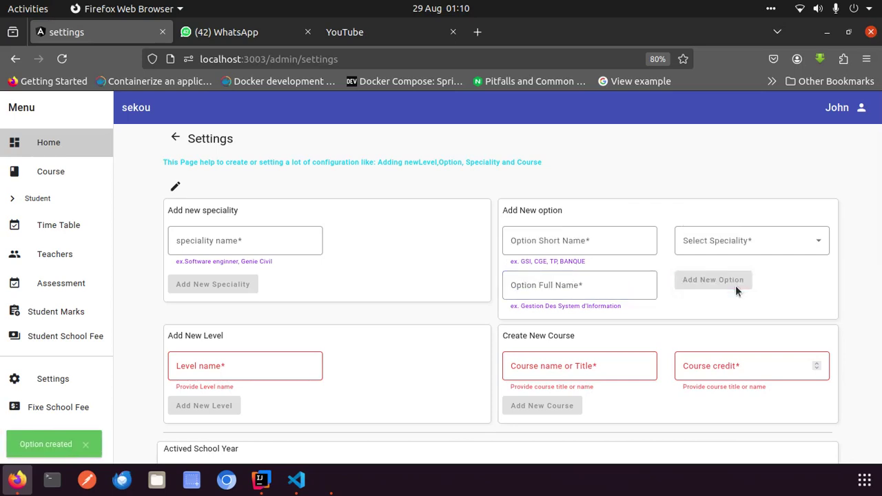
Enter 'Master 2' into the school year field by mistake
{"action": "scroll", "coordinate": [735, 285], "scroll_direction": "down", "scroll_amount": 4}
{"action": "scroll", "coordinate": [735, 285], "scroll_direction": "up", "scroll_amount": 2}
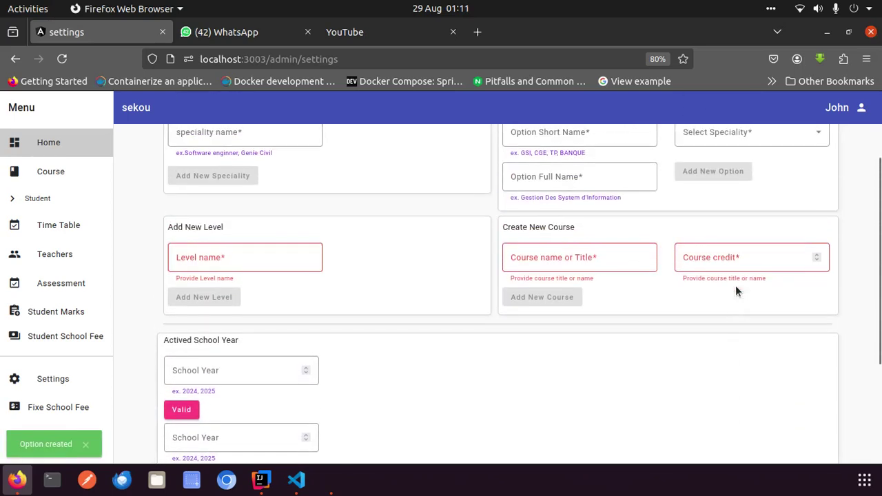
{"action": "scroll", "coordinate": [735, 291], "scroll_direction": "up", "scroll_amount": 2}
{"action": "scroll", "coordinate": [735, 285], "scroll_direction": "down", "scroll_amount": 1}
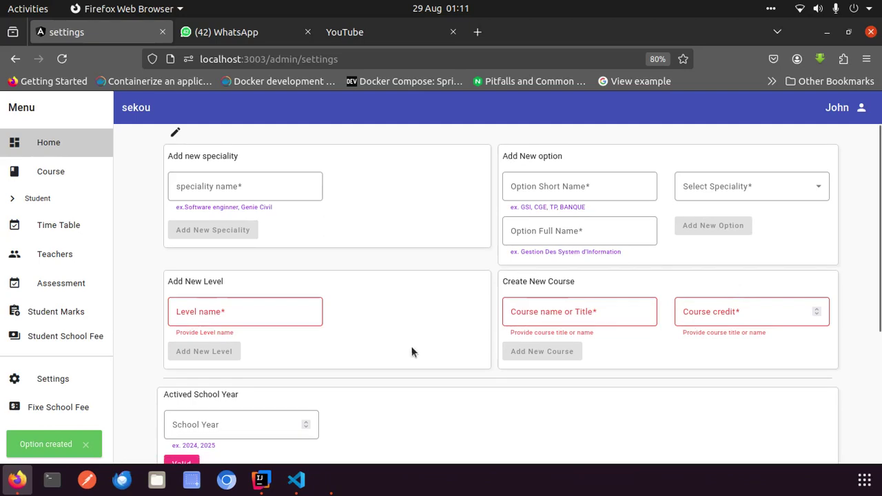
{"action": "scroll", "coordinate": [460, 334], "scroll_direction": "down", "scroll_amount": 3}
{"action": "scroll", "coordinate": [458, 330], "scroll_direction": "up", "scroll_amount": 3}
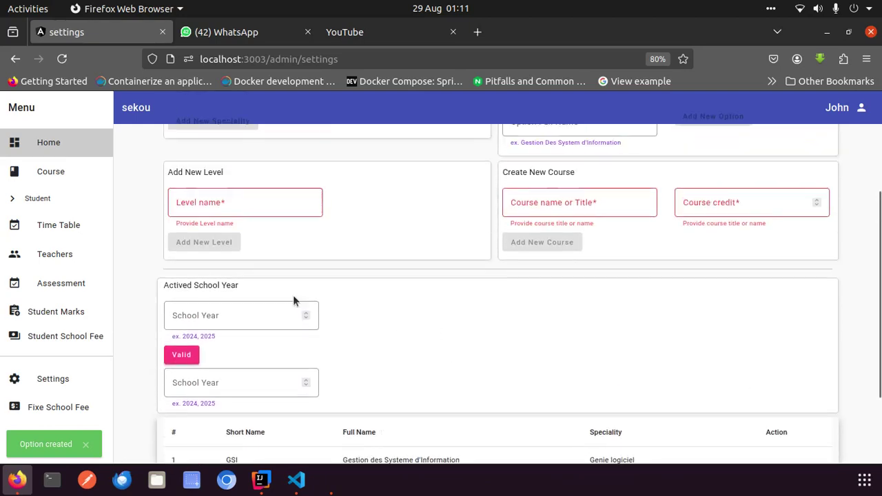
{"action": "left_click", "coordinate": [239, 326]}
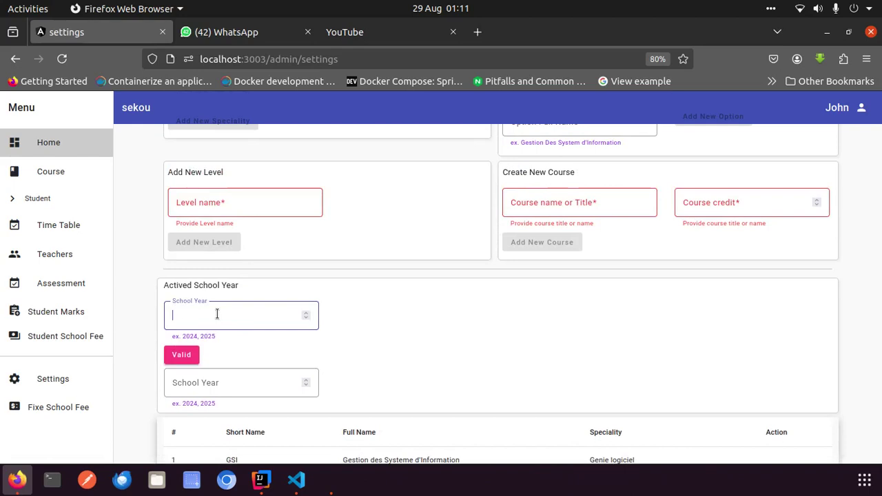
{"action": "type", "text": "Master "}
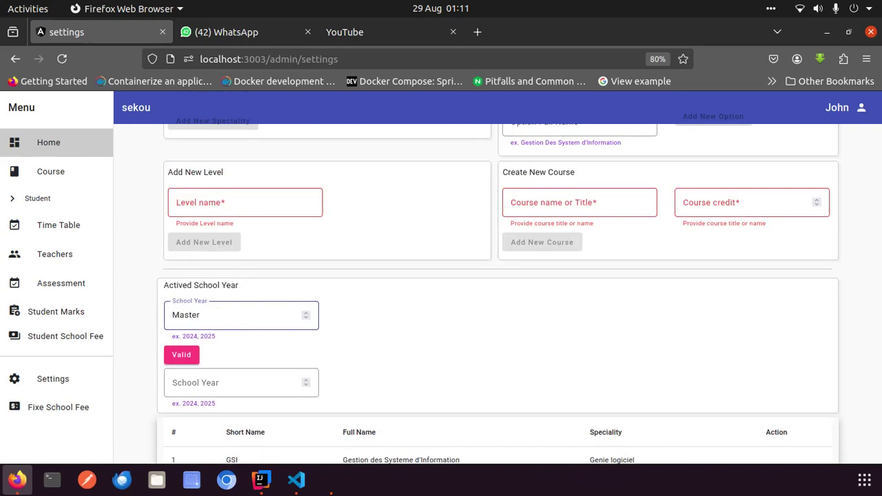
{"action": "type", "text": "2"}
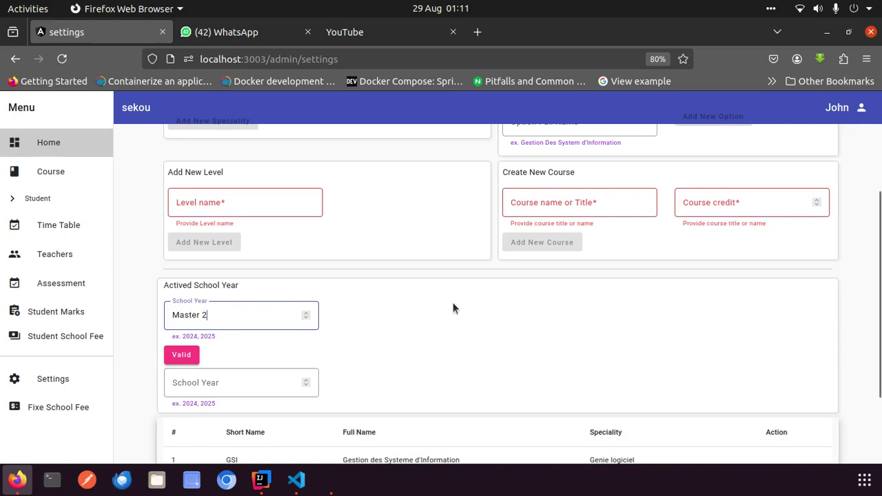
Add the level 'Master 2' and clear the stray text from school year
{"action": "left_click", "coordinate": [236, 202]}
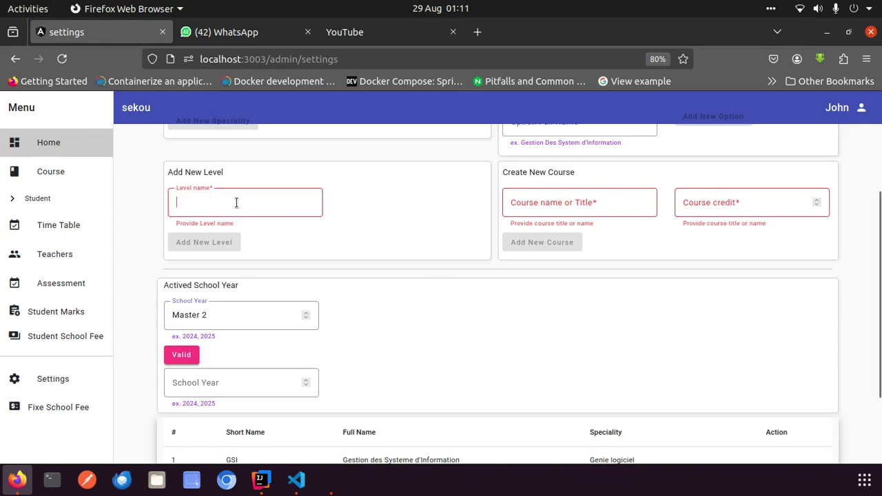
{"action": "type", "text": "M"}
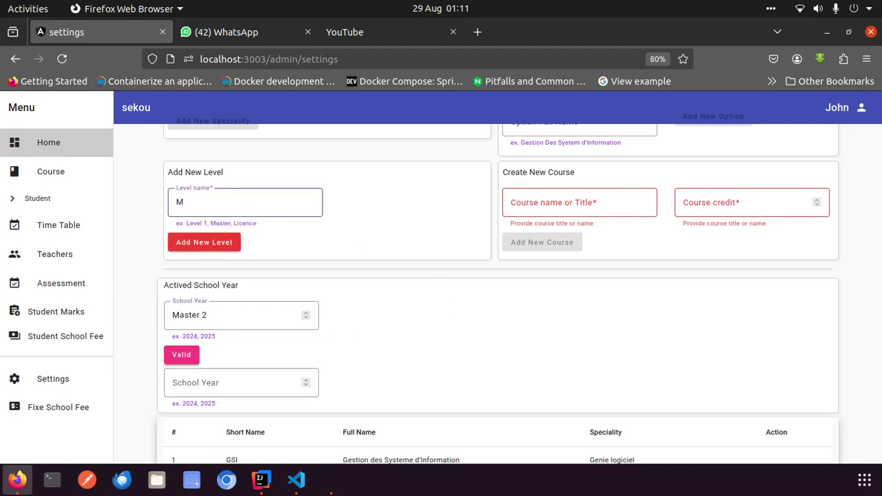
{"action": "type", "text": "aster 2"}
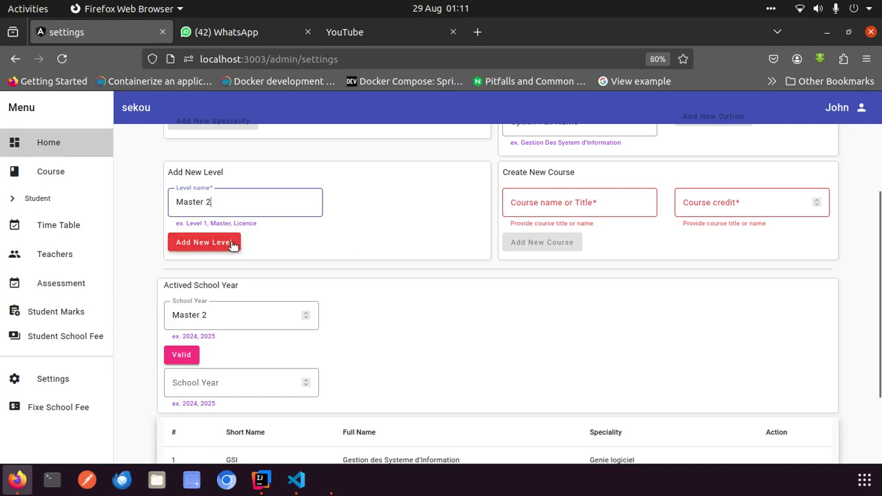
{"action": "left_click", "coordinate": [232, 242]}
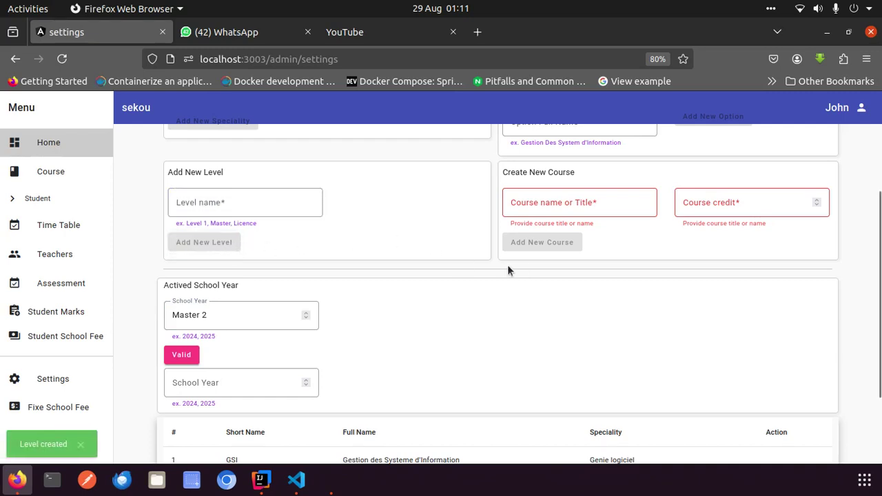
{"action": "left_click", "coordinate": [222, 314]}
{"action": "key", "text": "BackSpace"}
{"action": "key", "text": "BackSpace"}
{"action": "key", "text": "BackSpace"}
{"action": "key", "text": "BackSpace"}
{"action": "key", "text": "BackSpace"}
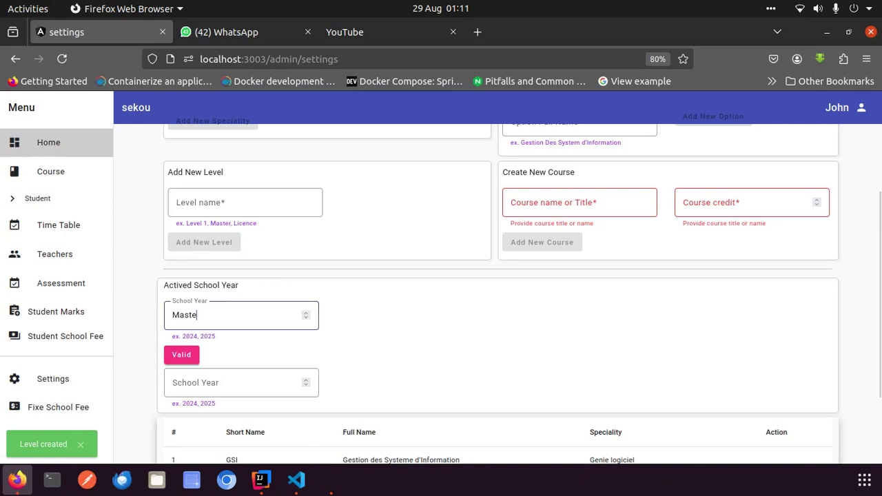
{"action": "key", "text": "BackSpace"}
{"action": "key", "text": "BackSpace"}
{"action": "key", "text": "BackSpace"}
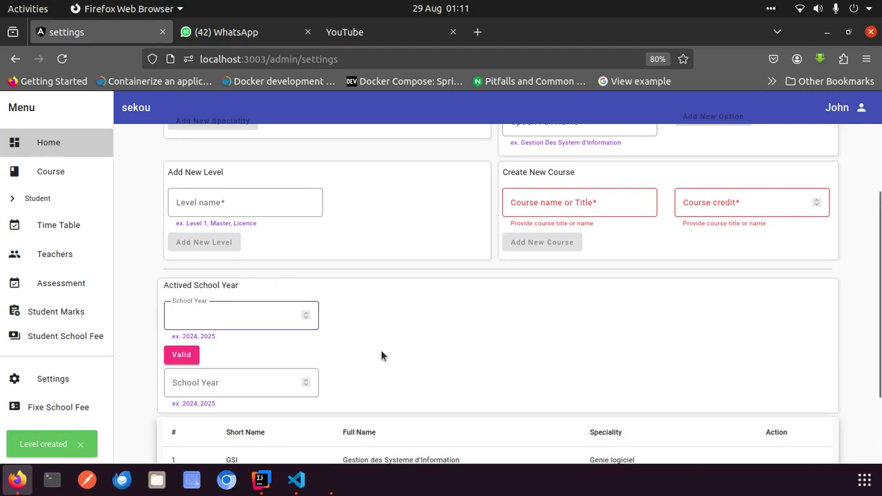
Leave the emptied school year field and scroll through the settings page
{"action": "left_click", "coordinate": [409, 337]}
{"action": "scroll", "coordinate": [409, 338], "scroll_direction": "down", "scroll_amount": 3}
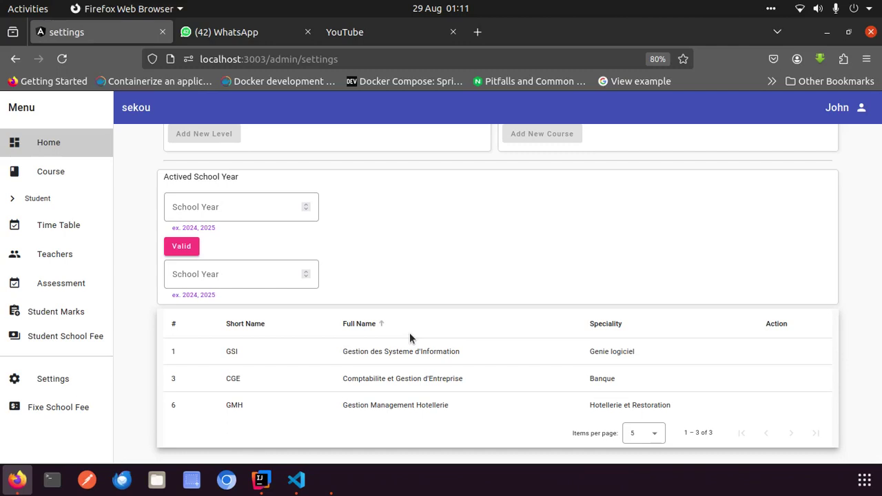
{"action": "scroll", "coordinate": [410, 338], "scroll_direction": "up", "scroll_amount": 2}
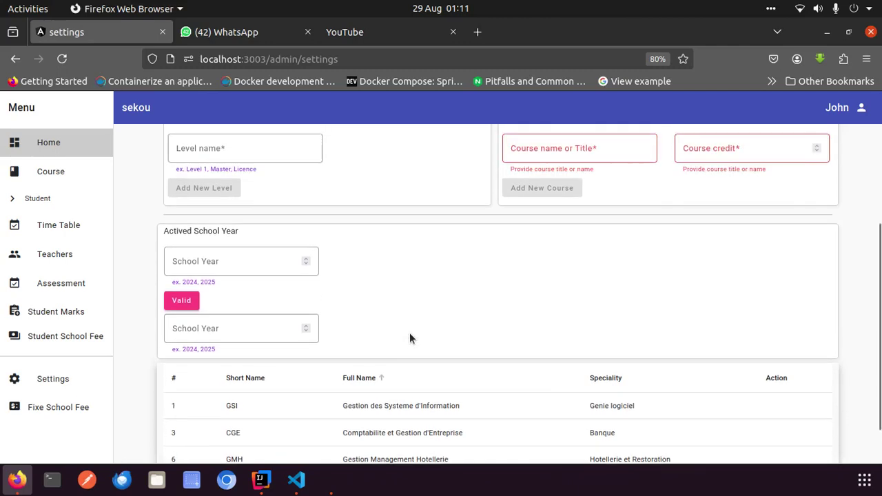
{"action": "scroll", "coordinate": [409, 337], "scroll_direction": "down", "scroll_amount": 2}
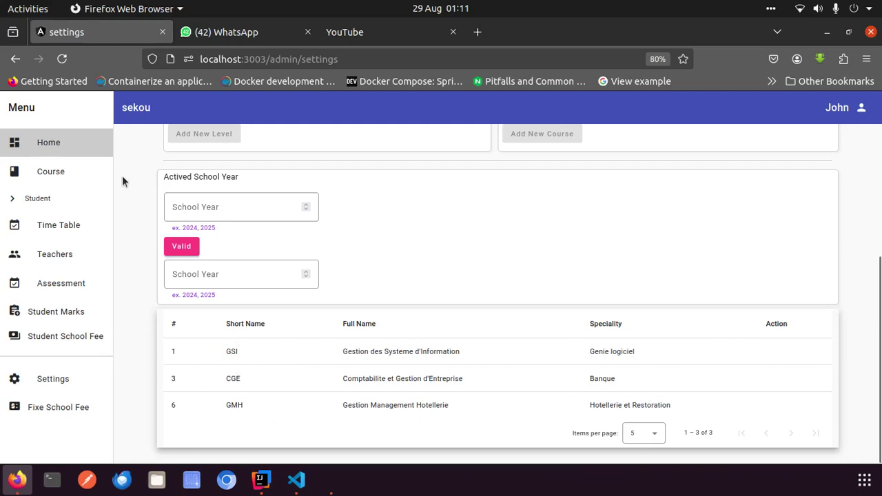
Reload the page and confirm the options table lists CO, Communication Organisation
{"action": "left_click", "coordinate": [69, 64]}
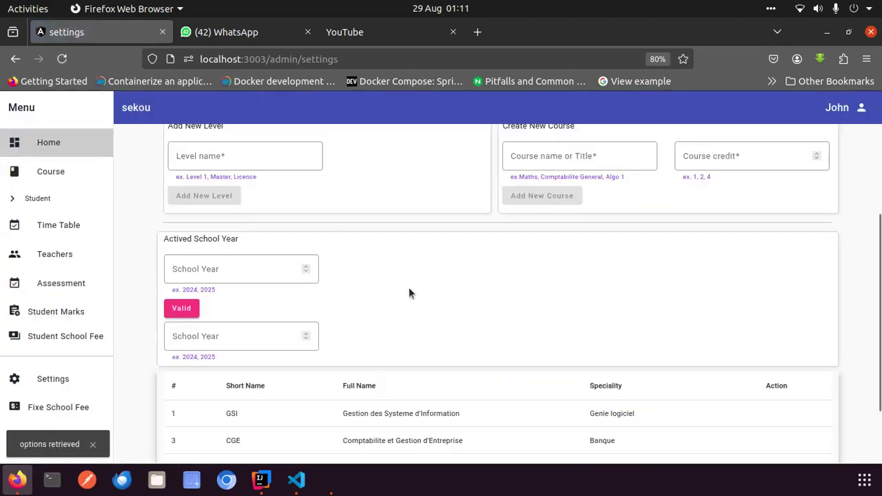
{"action": "scroll", "coordinate": [409, 293], "scroll_direction": "down", "scroll_amount": 2}
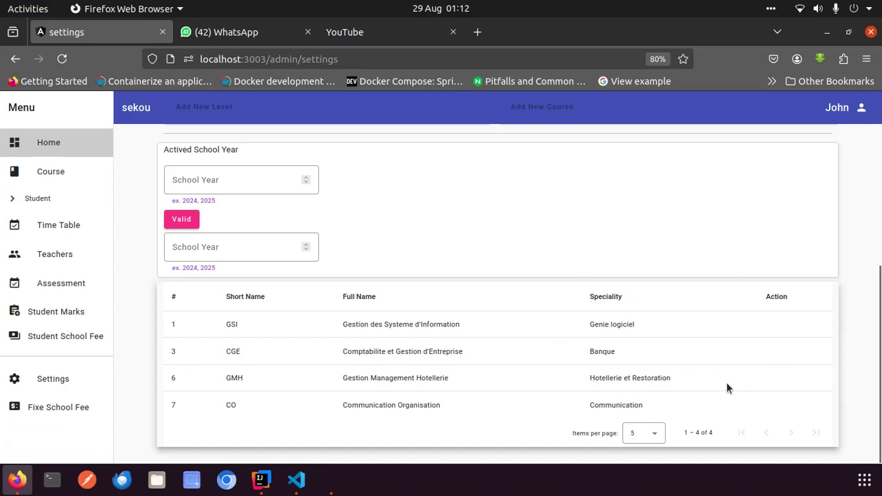
{"action": "scroll", "coordinate": [332, 278], "scroll_direction": "up", "scroll_amount": 5}
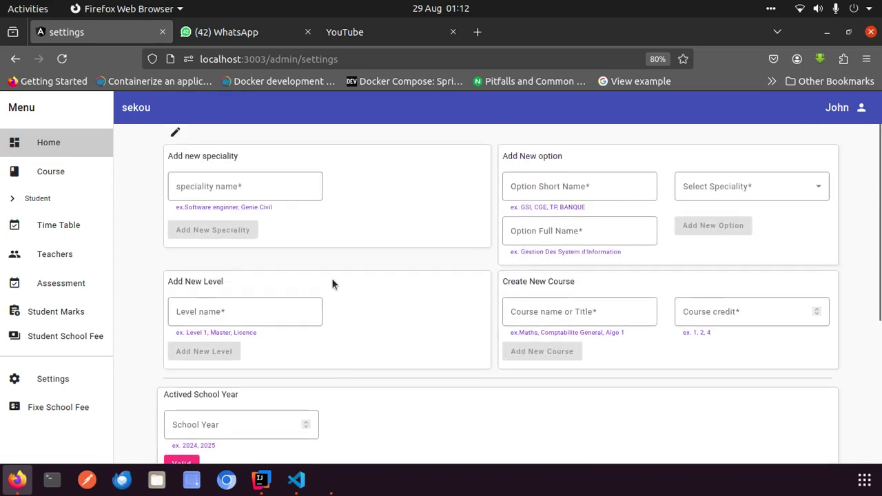
{"action": "scroll", "coordinate": [331, 279], "scroll_direction": "down", "scroll_amount": 5}
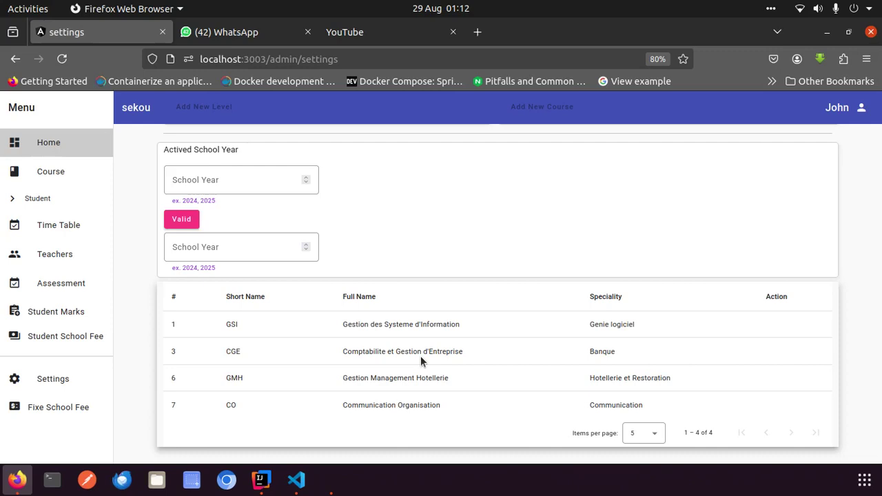
{"action": "scroll", "coordinate": [481, 214], "scroll_direction": "up", "scroll_amount": 5}
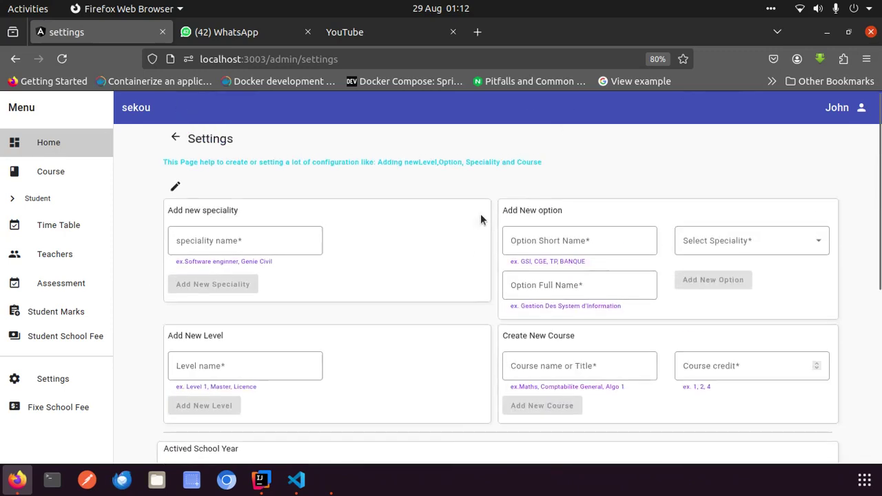
{"action": "scroll", "coordinate": [481, 219], "scroll_direction": "down", "scroll_amount": 5}
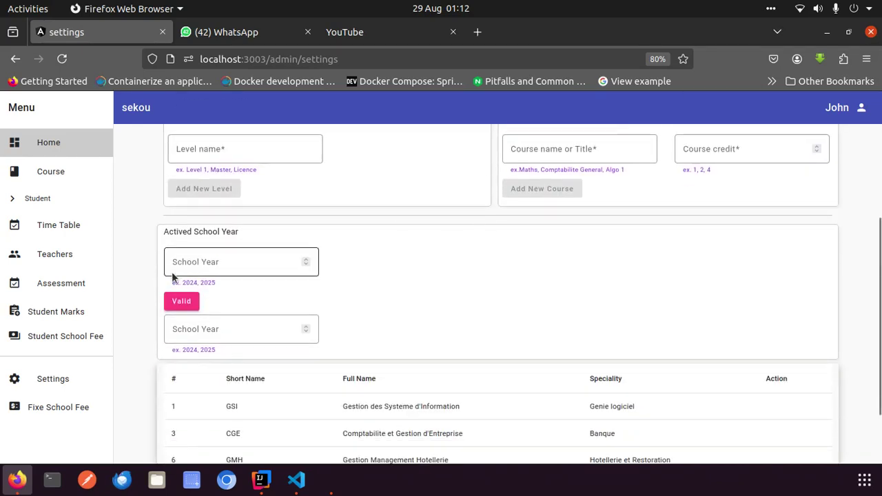
Open the Fixe School Fee page from the sidebar
{"action": "left_click", "coordinate": [70, 403]}
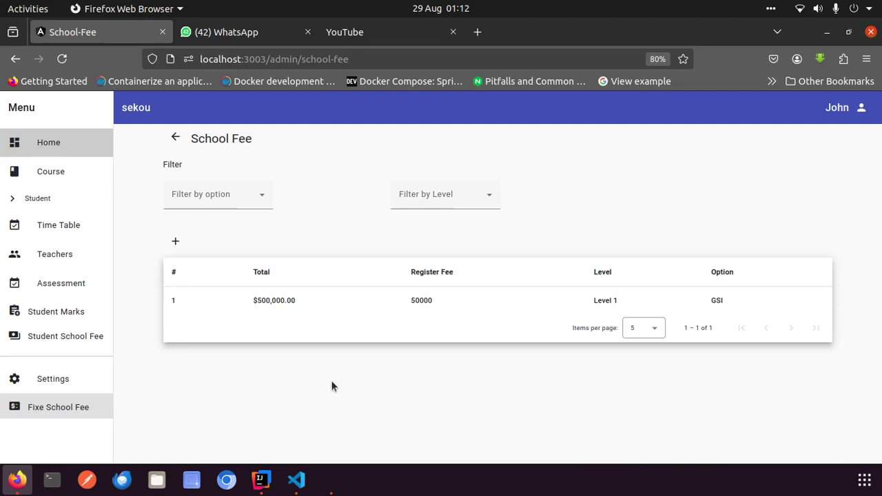
Start a new school fee for Level 2 with a 50000 registration fee
{"action": "left_click", "coordinate": [175, 244]}
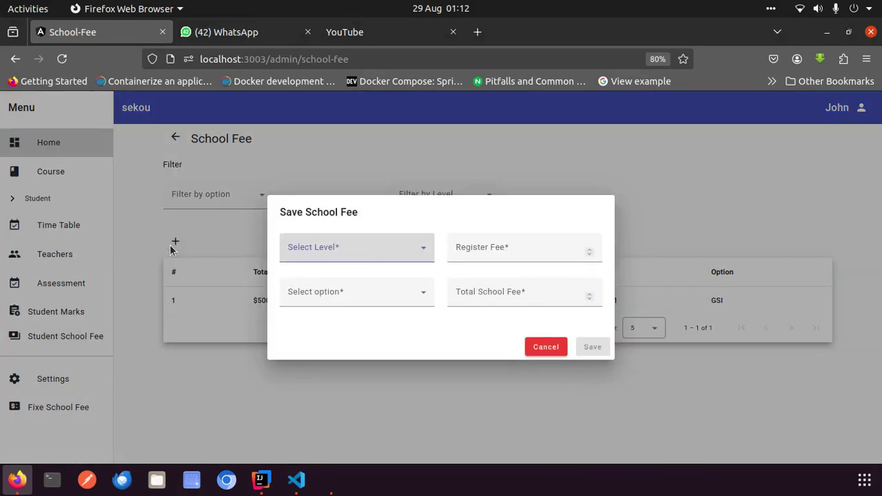
{"action": "left_click", "coordinate": [546, 347]}
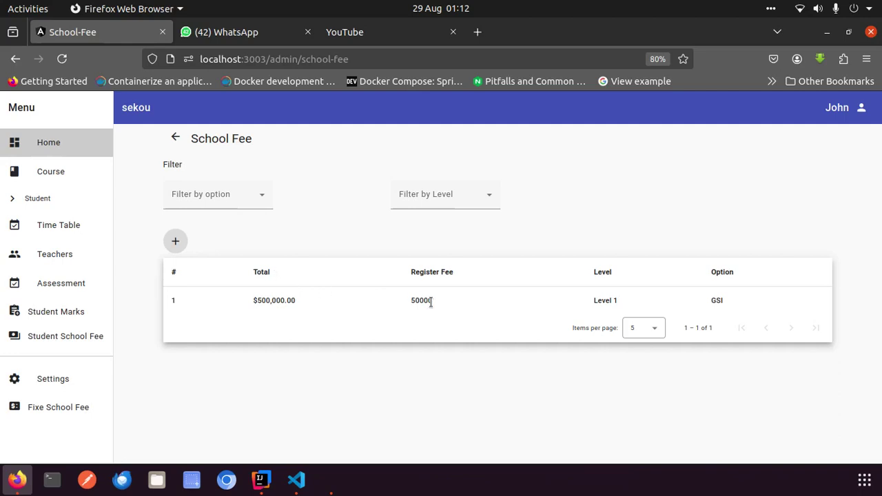
{"action": "left_click", "coordinate": [176, 242]}
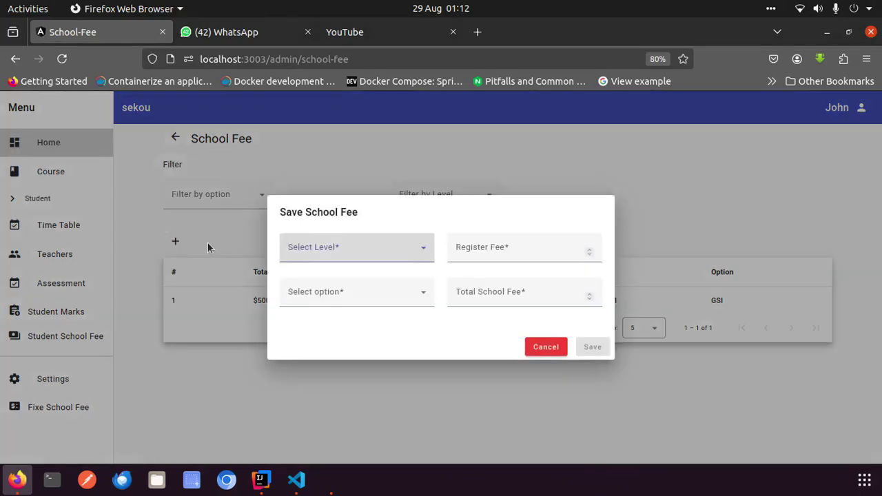
{"action": "left_click", "coordinate": [304, 250]}
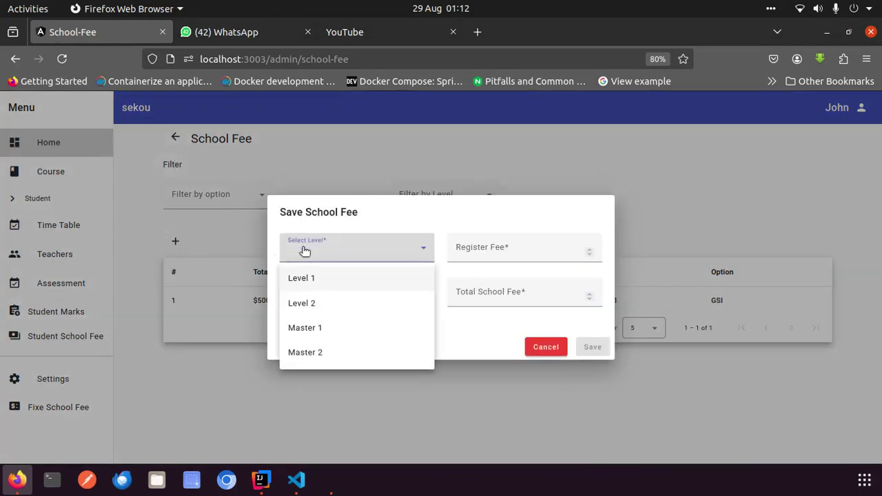
{"action": "left_click", "coordinate": [314, 310]}
{"action": "left_click", "coordinate": [487, 250]}
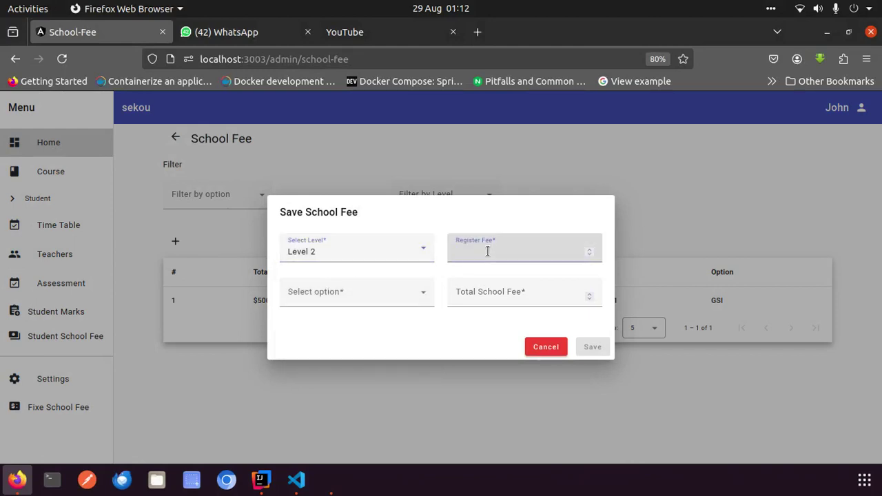
{"action": "type", "text": "50000"}
Choose option GSI, set the total school fee to 600000, and save
{"action": "left_click", "coordinate": [399, 299]}
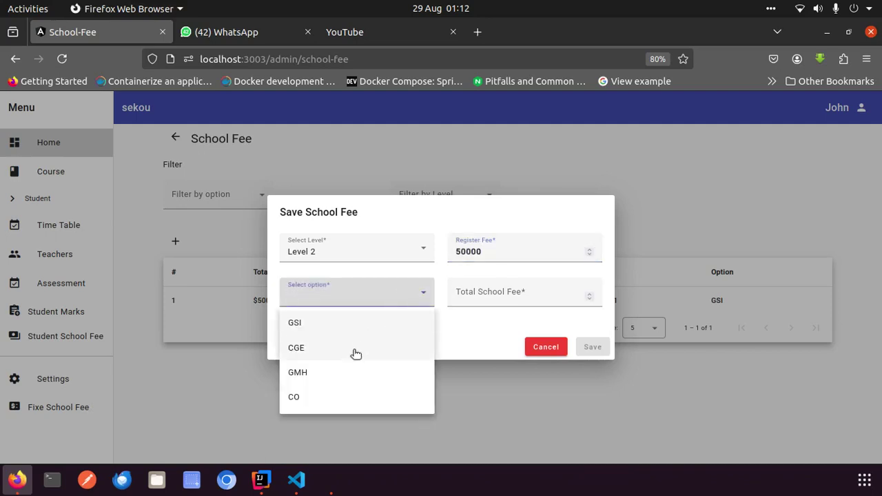
{"action": "left_click", "coordinate": [341, 323]}
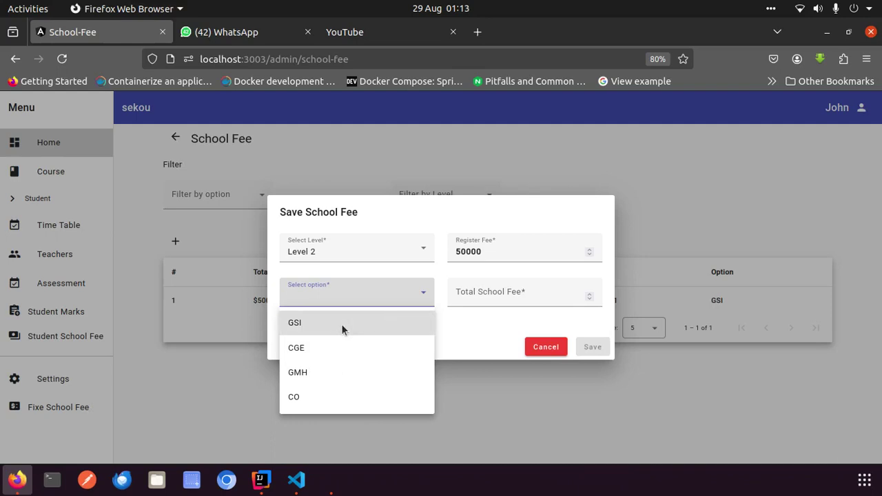
{"action": "left_click", "coordinate": [481, 301]}
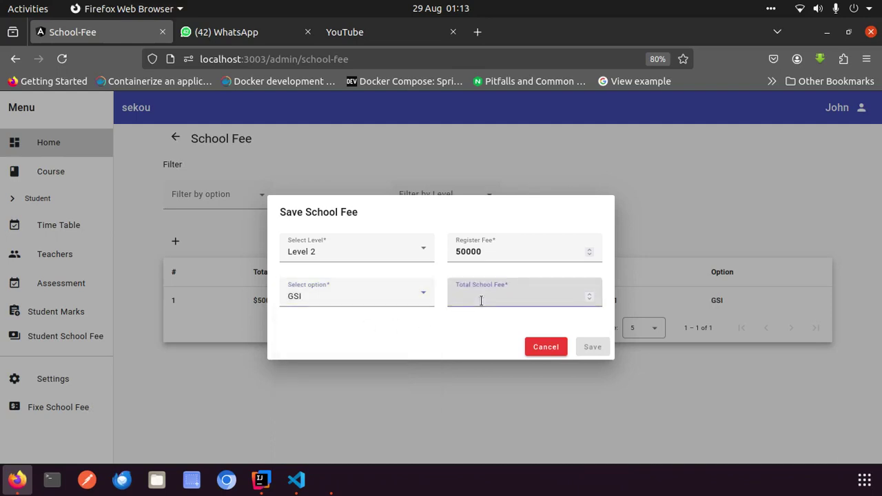
{"action": "type", "text": "6"}
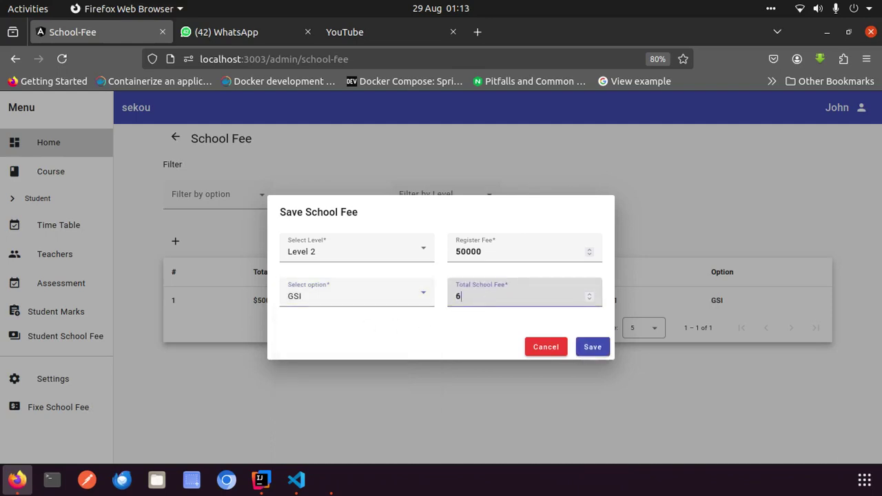
{"action": "type", "text": "0000"}
{"action": "key", "text": "BackSpace"}
{"action": "key", "text": "BackSpace"}
{"action": "type", "text": "000"}
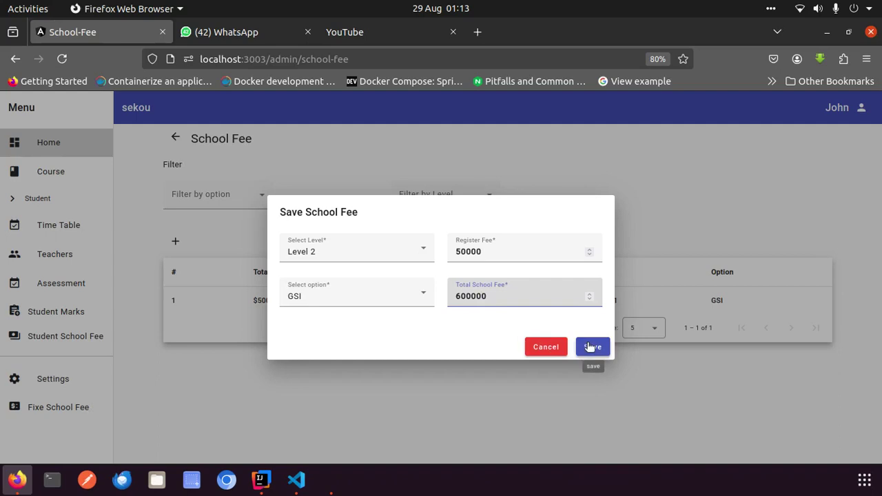
{"action": "left_click", "coordinate": [592, 346]}
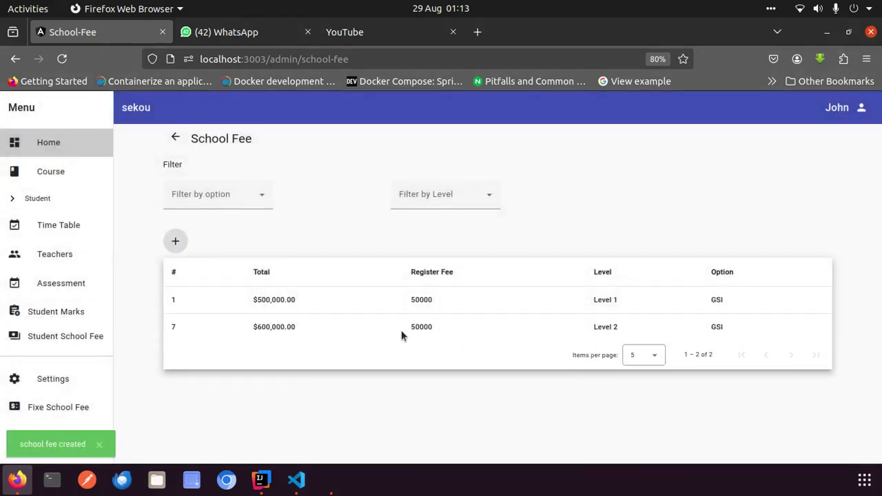
{"action": "left_click", "coordinate": [234, 202]}
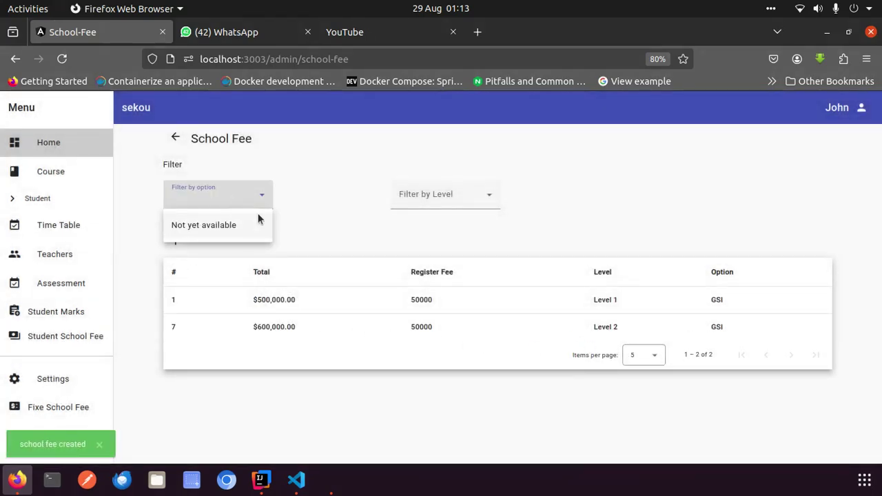
{"action": "left_click", "coordinate": [241, 225]}
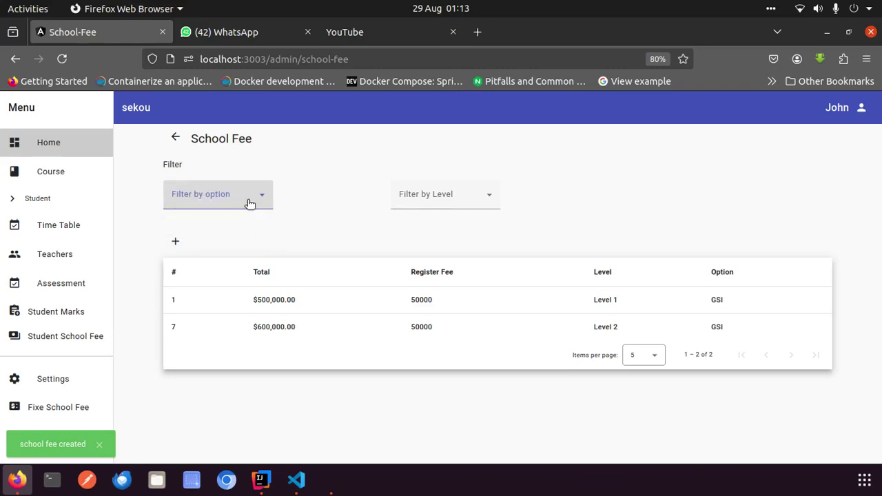
{"action": "left_click", "coordinate": [425, 199]}
{"action": "left_click", "coordinate": [325, 210]}
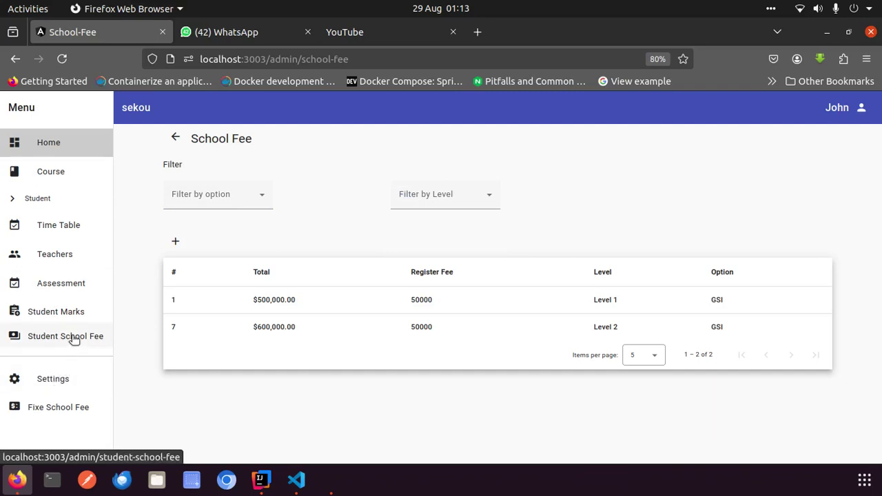
Go to the Courses page and try its search, option and level filters
{"action": "left_click", "coordinate": [65, 173]}
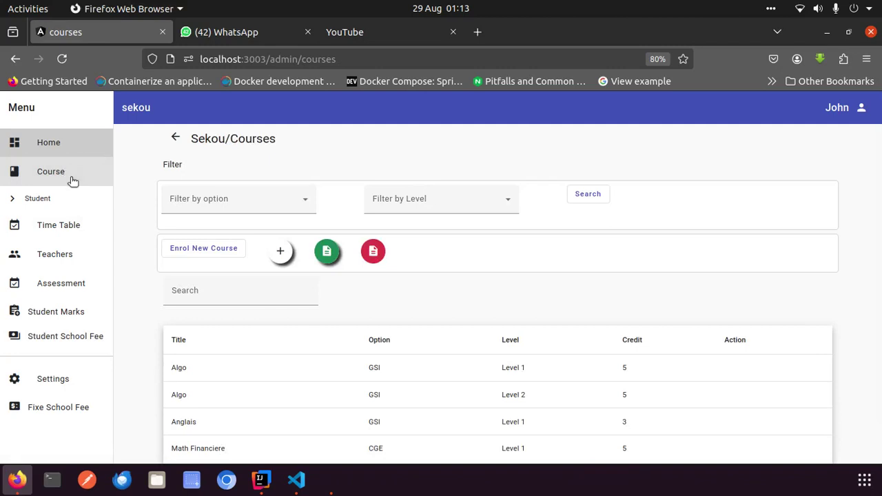
{"action": "scroll", "coordinate": [370, 383], "scroll_direction": "down", "scroll_amount": 1}
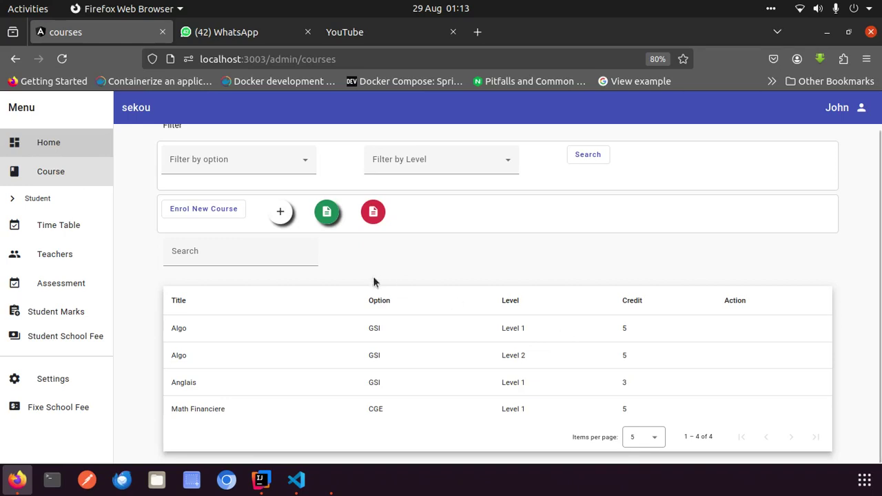
{"action": "left_click", "coordinate": [234, 251]}
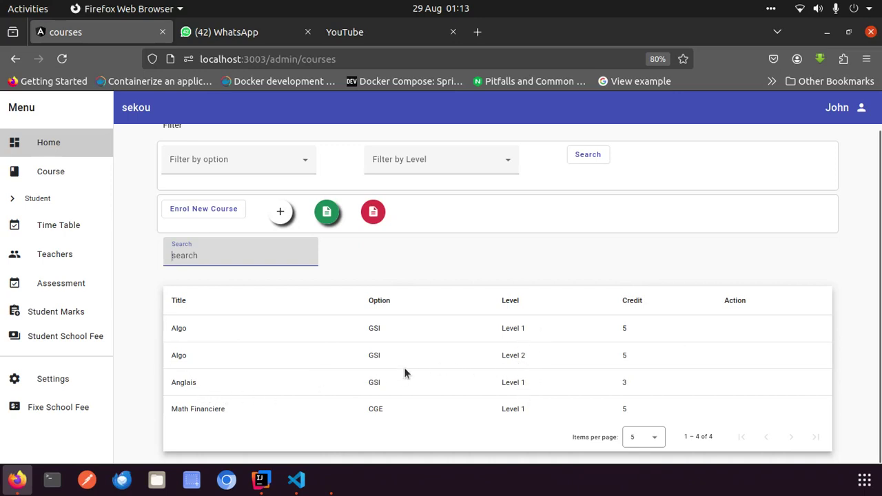
{"action": "left_click", "coordinate": [267, 158]}
{"action": "left_click", "coordinate": [266, 153]}
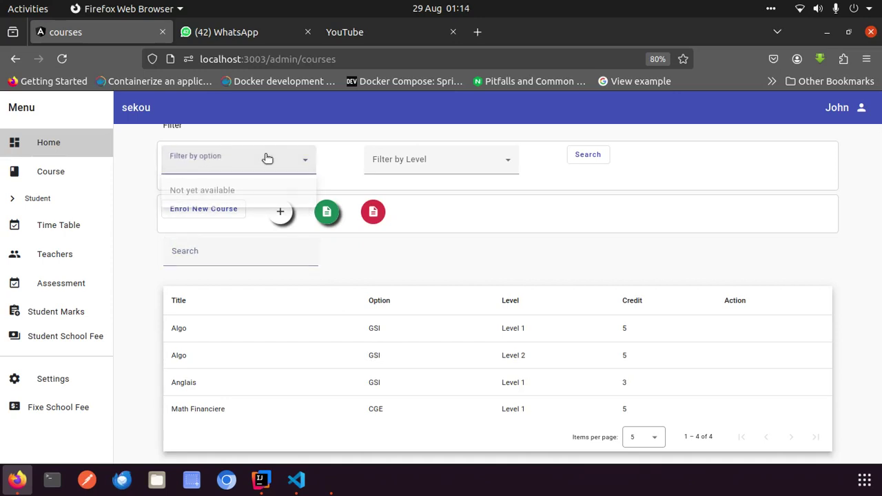
{"action": "left_click", "coordinate": [425, 165]}
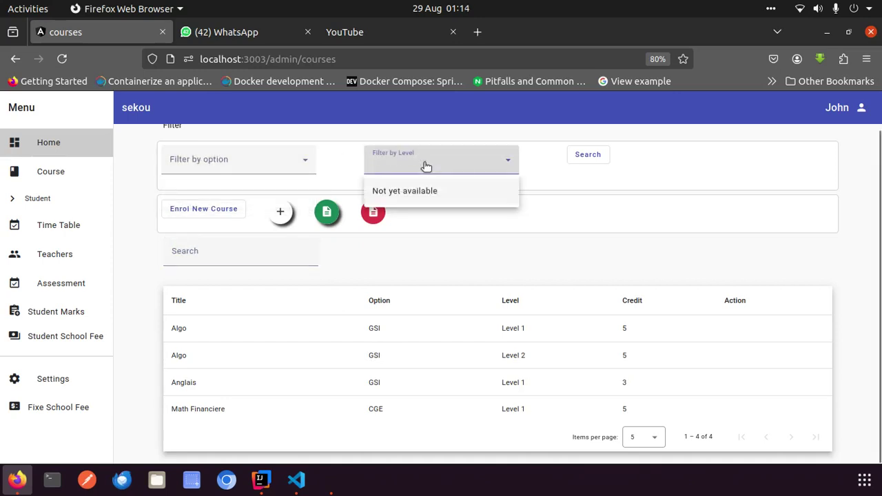
{"action": "left_click", "coordinate": [585, 158]}
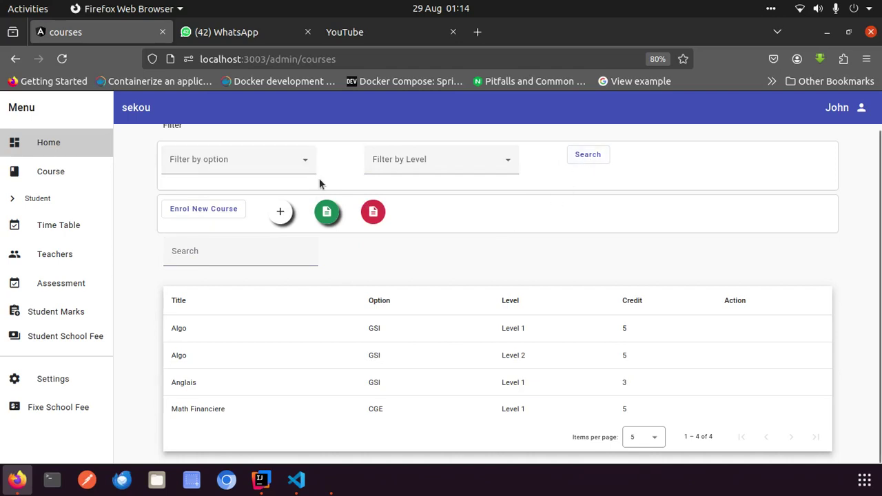
Try the Excel export and add buttons, dismiss the not-available alert, and open Enrol New Course
{"action": "left_click", "coordinate": [328, 215]}
{"action": "left_click", "coordinate": [281, 215]}
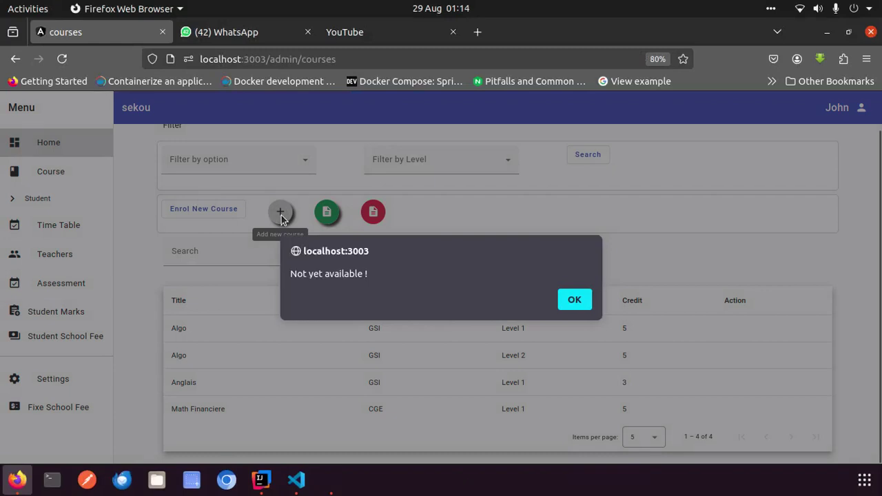
{"action": "left_click", "coordinate": [576, 301]}
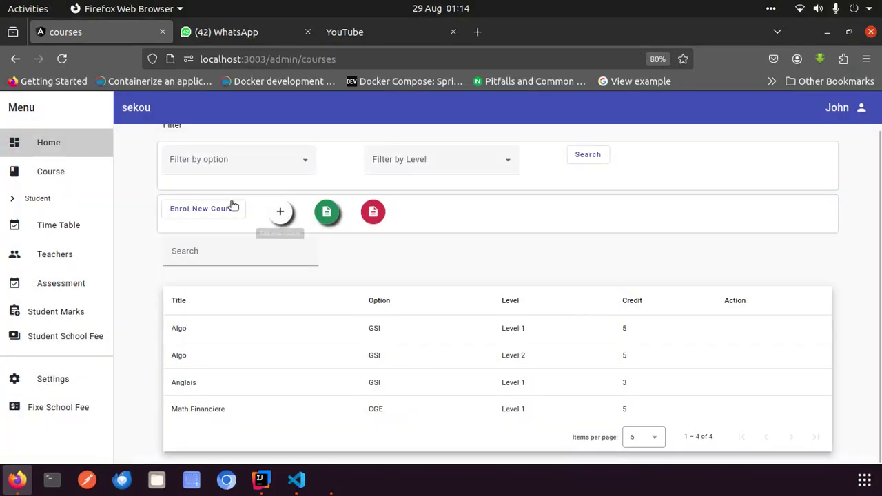
{"action": "left_click", "coordinate": [222, 210]}
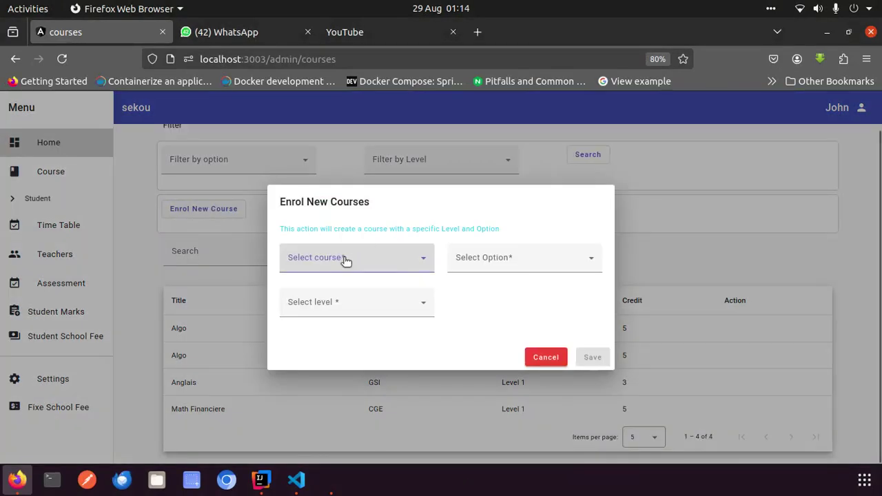
Choose Anglais as the course to enrol, replacing an initial Comptabilite analytique pick
{"action": "left_click", "coordinate": [346, 260]}
{"action": "scroll", "coordinate": [322, 376], "scroll_direction": "down", "scroll_amount": 1}
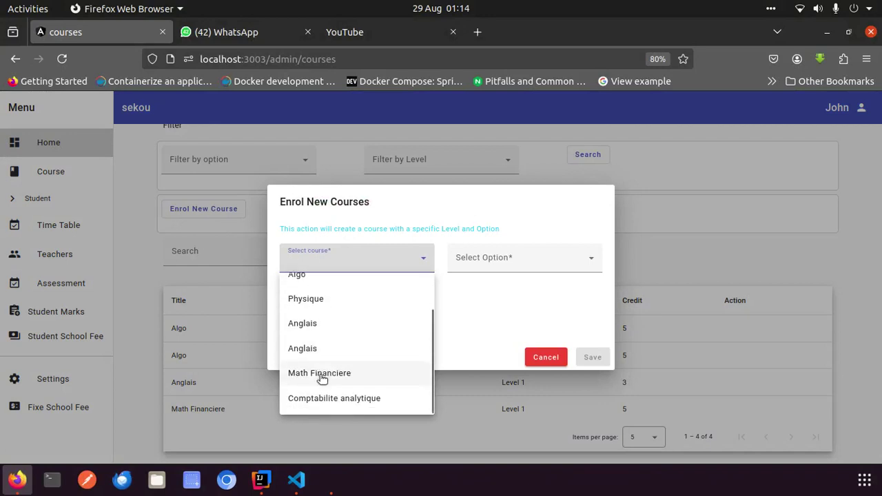
{"action": "scroll", "coordinate": [334, 343], "scroll_direction": "up", "scroll_amount": 1}
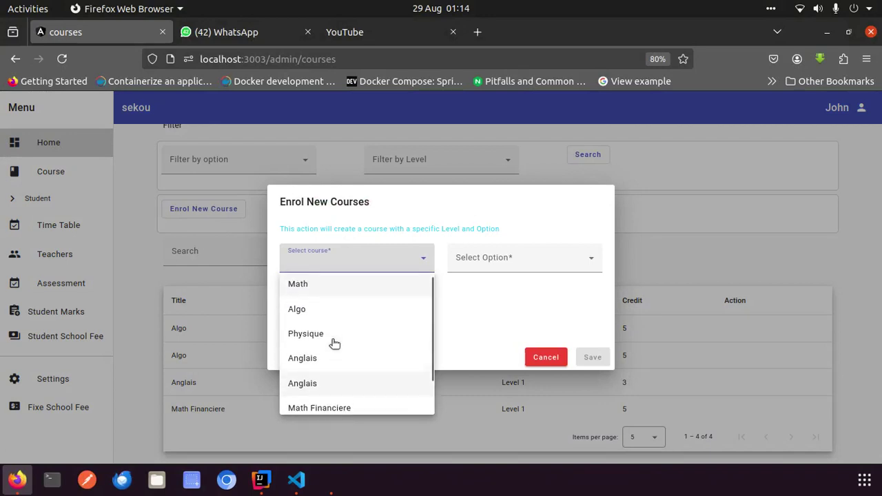
{"action": "scroll", "coordinate": [334, 343], "scroll_direction": "down", "scroll_amount": 1}
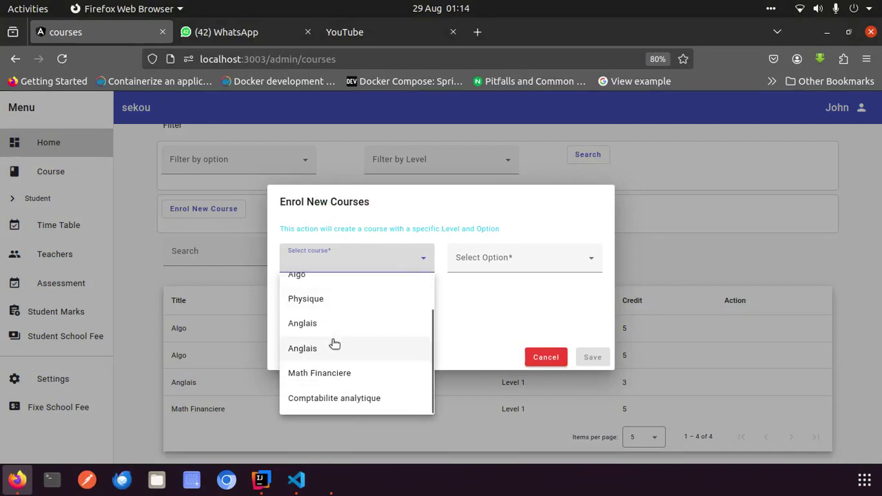
{"action": "left_click", "coordinate": [336, 398]}
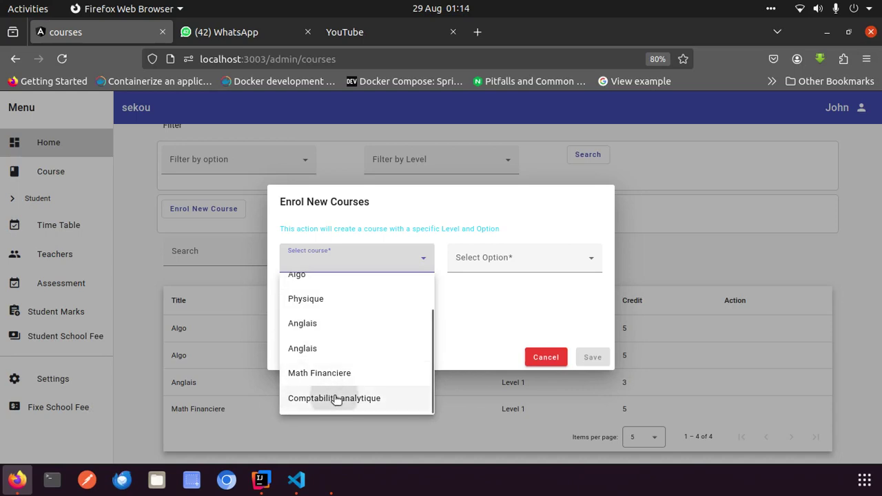
{"action": "left_click", "coordinate": [496, 260]}
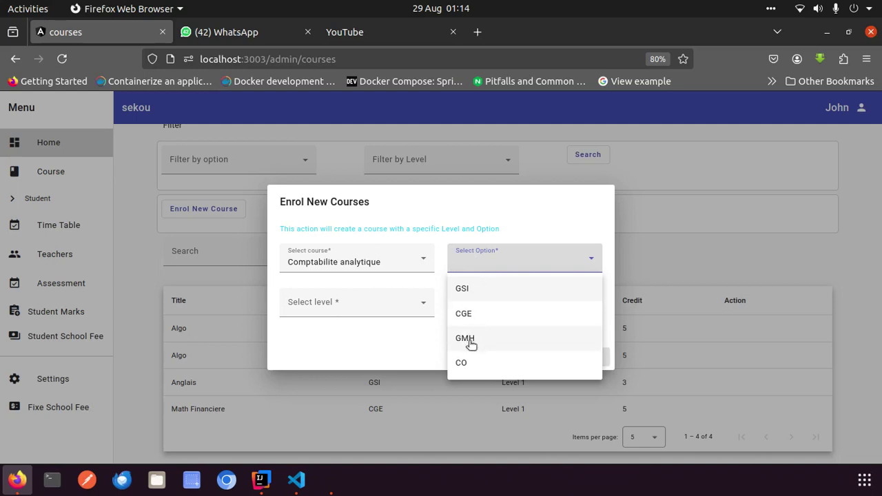
{"action": "left_click", "coordinate": [411, 263]}
{"action": "left_click", "coordinate": [412, 260]}
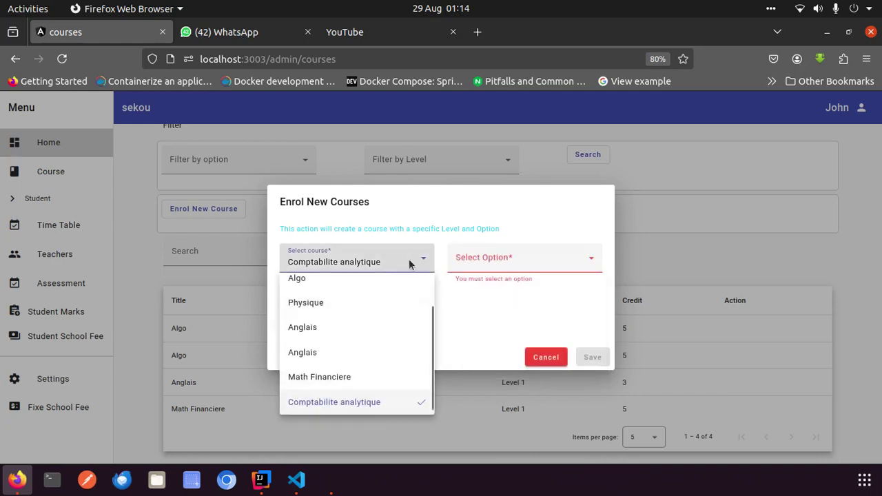
{"action": "scroll", "coordinate": [348, 342], "scroll_direction": "up", "scroll_amount": 1}
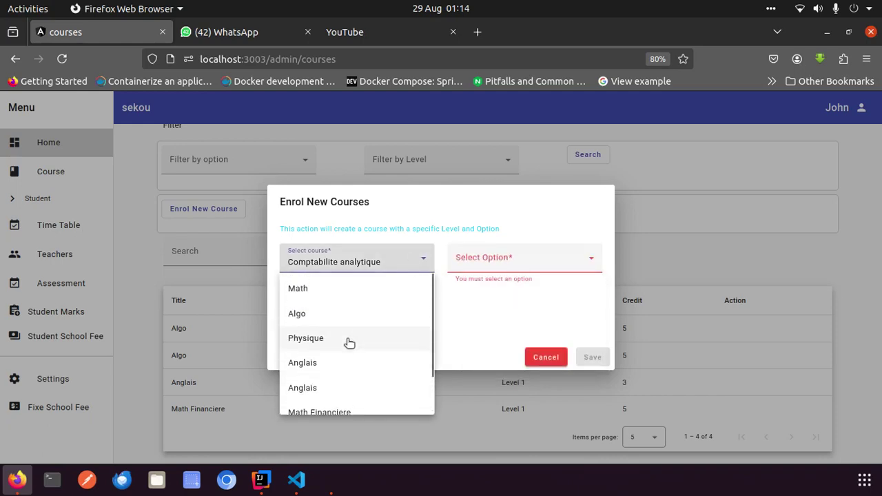
{"action": "scroll", "coordinate": [350, 338], "scroll_direction": "down", "scroll_amount": 1}
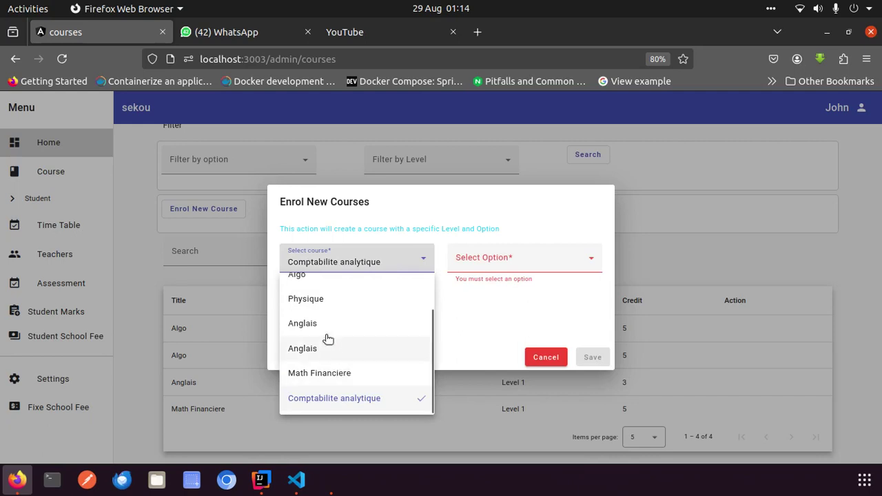
{"action": "left_click", "coordinate": [325, 349]}
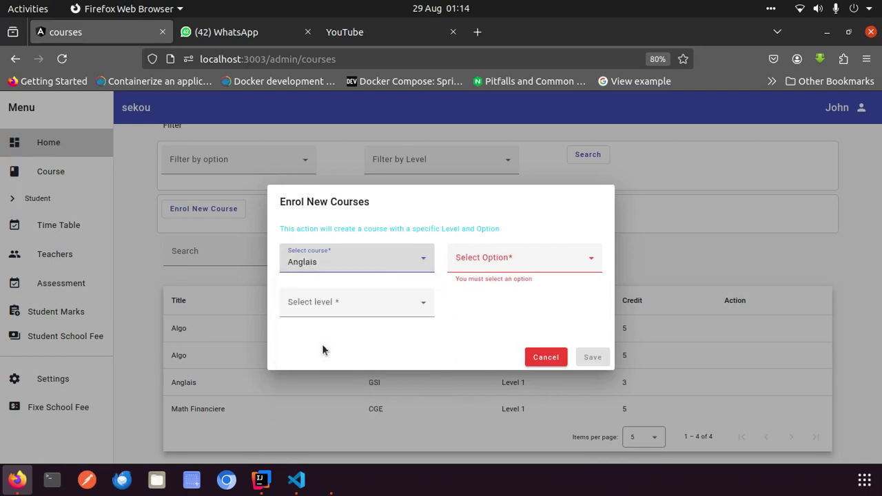
Set the enrolment to option CO and Level 1, then save it
{"action": "left_click", "coordinate": [510, 253]}
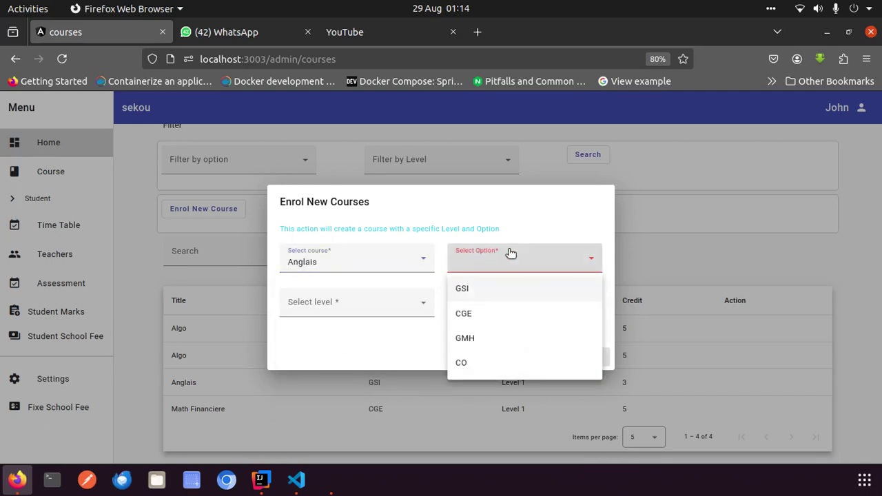
{"action": "left_click", "coordinate": [466, 363]}
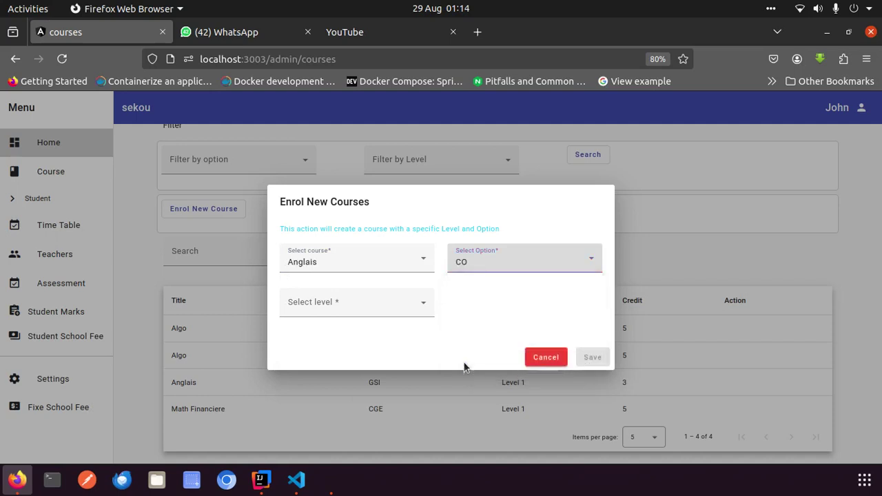
{"action": "left_click", "coordinate": [325, 304]}
{"action": "left_click", "coordinate": [316, 331]}
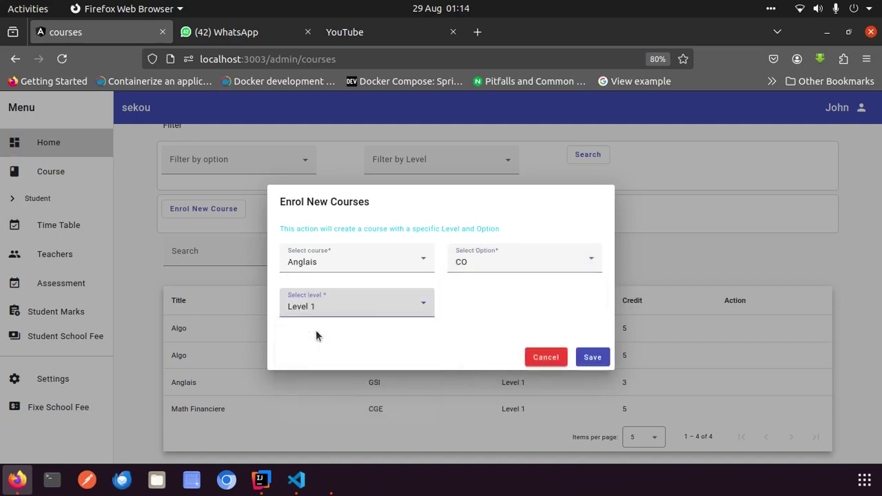
{"action": "left_click", "coordinate": [594, 358]}
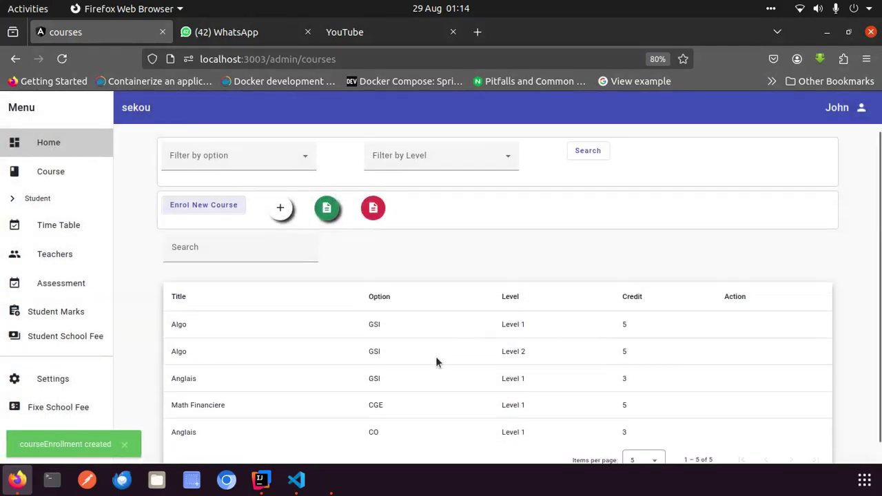
{"action": "scroll", "coordinate": [437, 363], "scroll_direction": "down", "scroll_amount": 1}
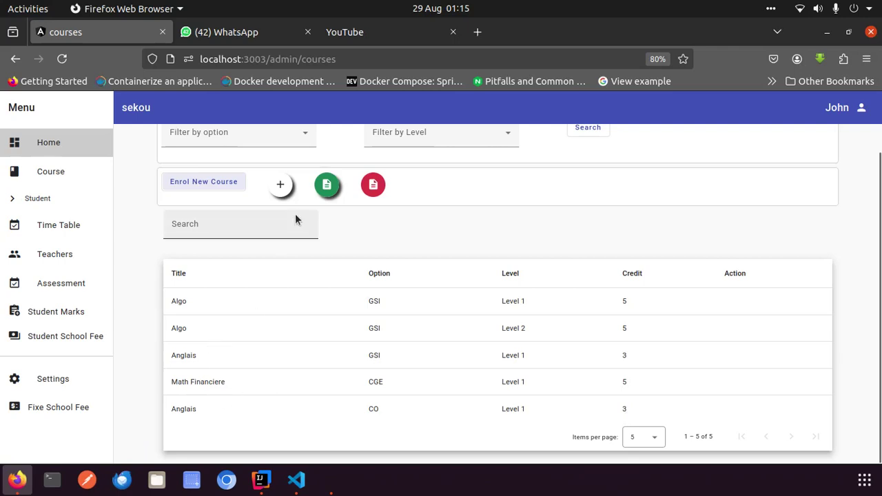
{"action": "left_click", "coordinate": [280, 185]}
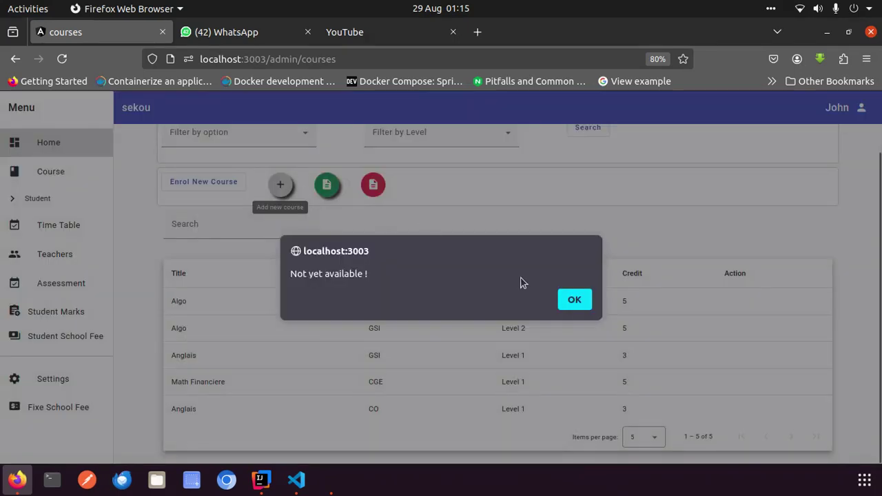
{"action": "left_click", "coordinate": [572, 301]}
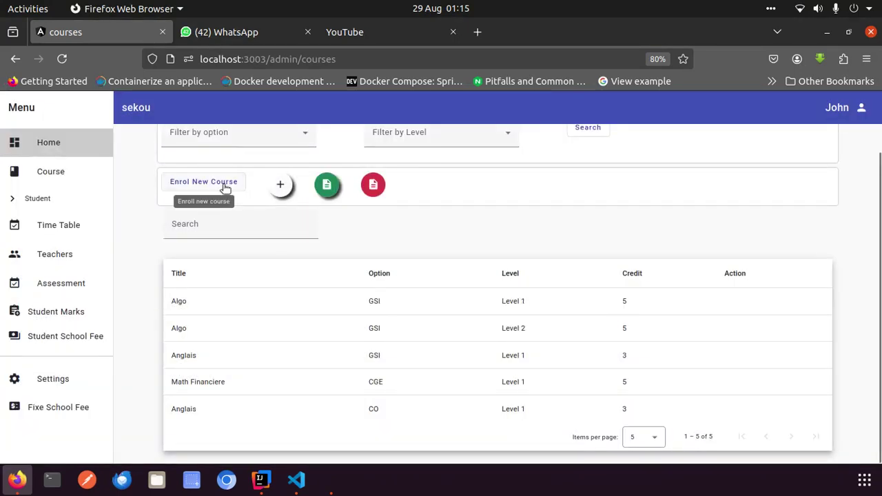
{"action": "left_click", "coordinate": [225, 187]}
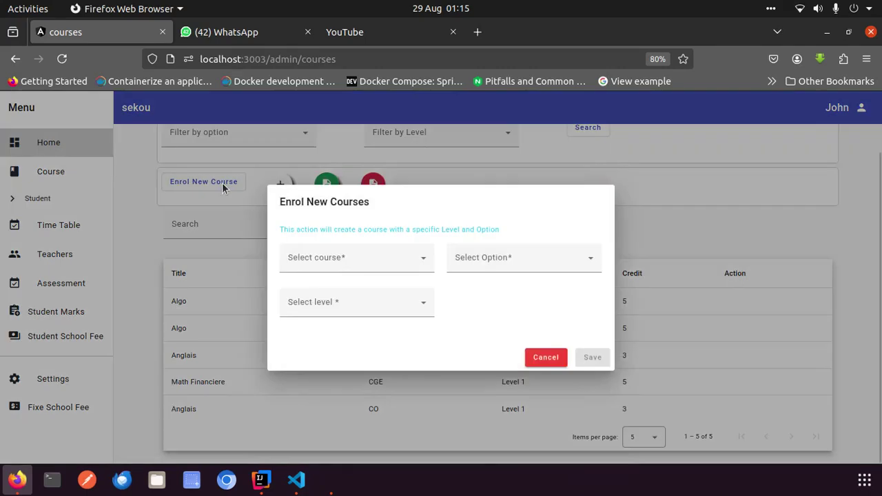
{"action": "left_click", "coordinate": [407, 257]}
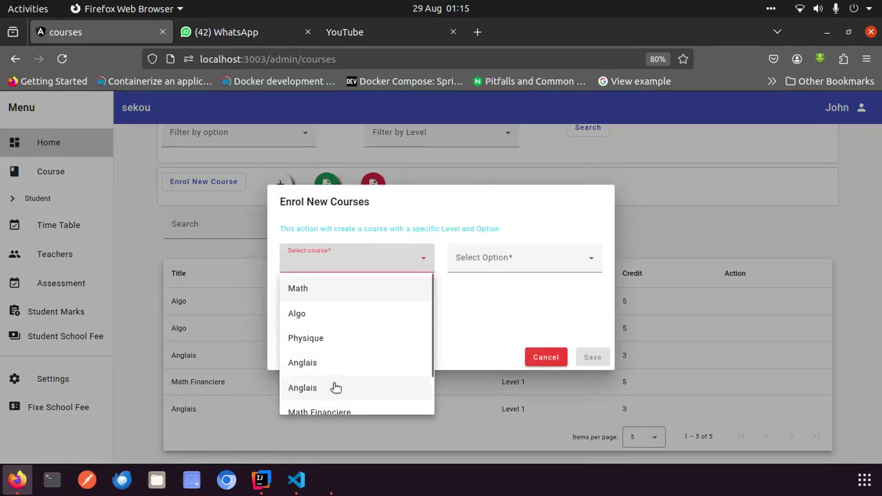
{"action": "scroll", "coordinate": [336, 388], "scroll_direction": "down", "scroll_amount": 1}
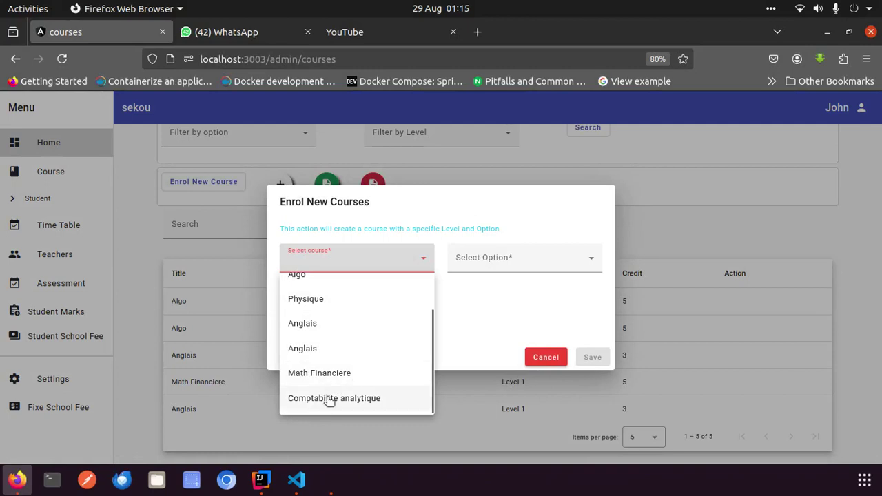
{"action": "scroll", "coordinate": [361, 363], "scroll_direction": "up", "scroll_amount": 1}
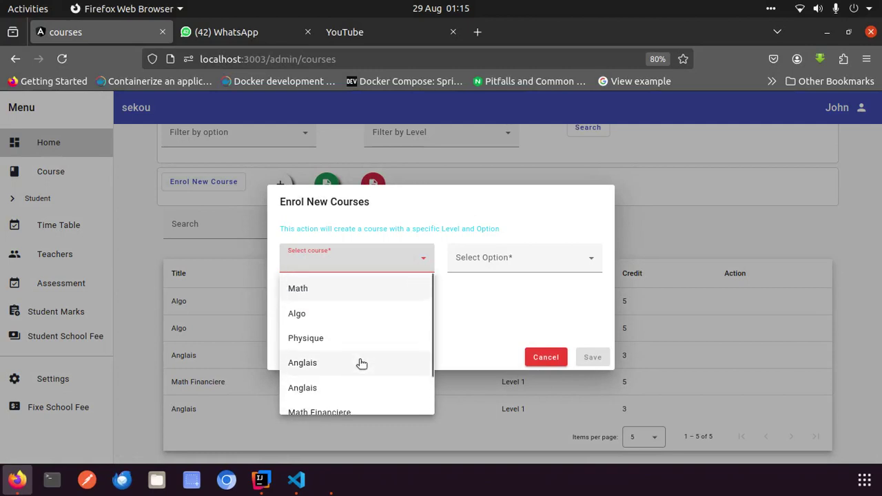
{"action": "left_click", "coordinate": [327, 337]}
{"action": "left_click", "coordinate": [474, 268]}
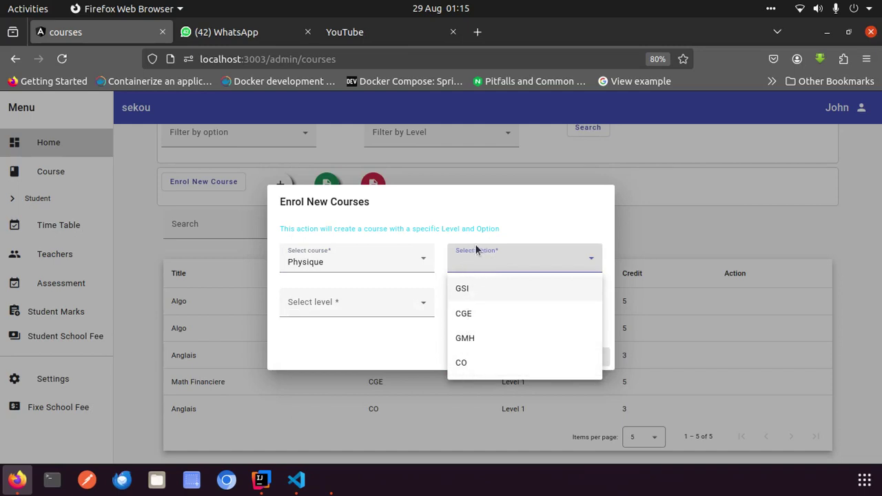
{"action": "left_click", "coordinate": [342, 315]}
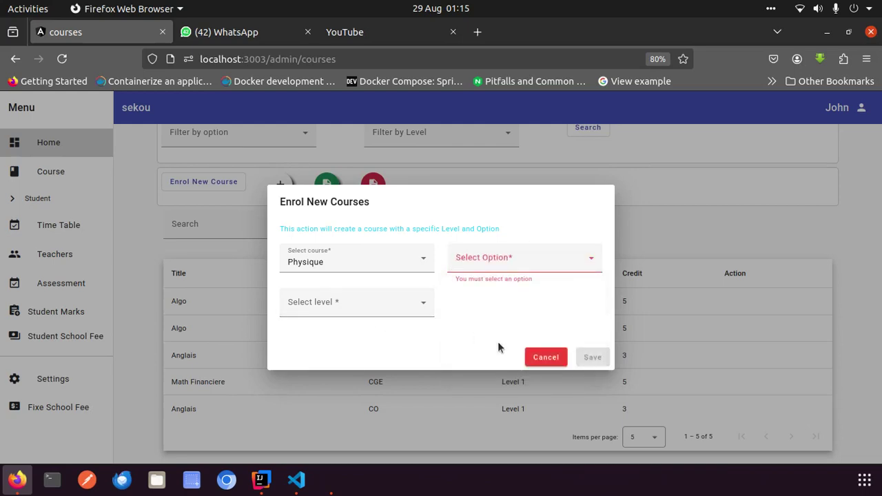
{"action": "left_click", "coordinate": [560, 360]}
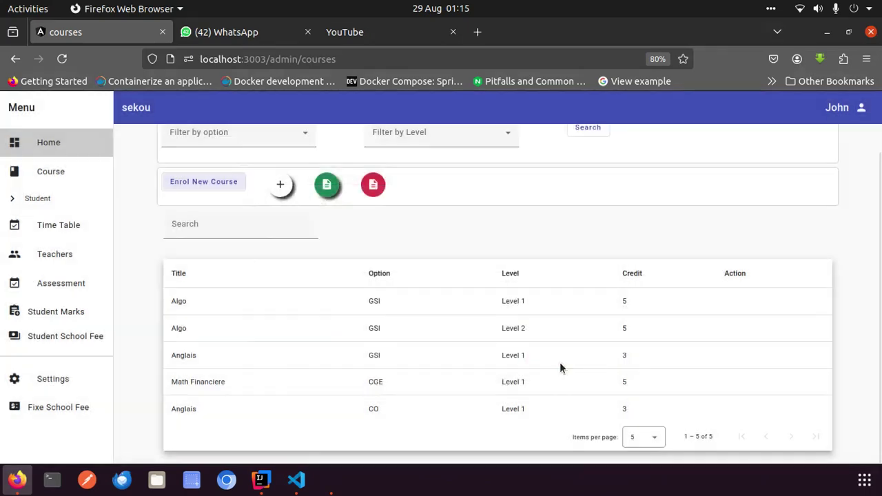
{"action": "left_click", "coordinate": [41, 408]}
{"action": "left_click", "coordinate": [53, 377]}
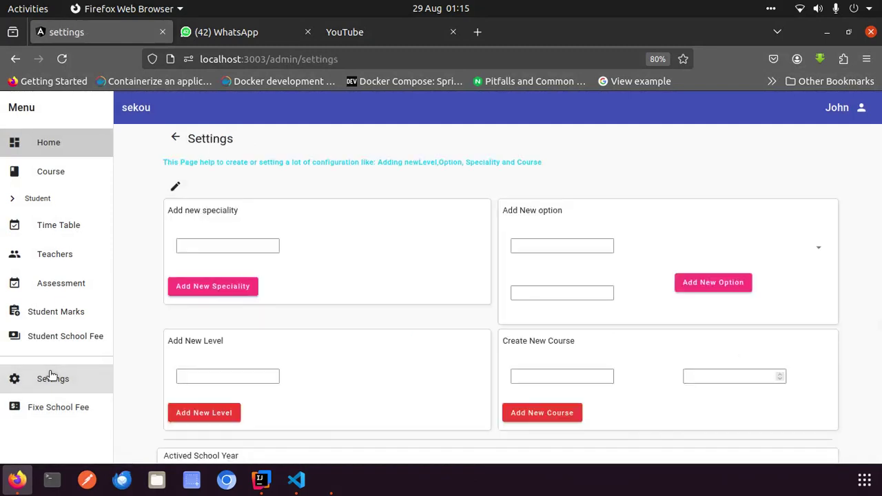
{"action": "left_click", "coordinate": [616, 368]}
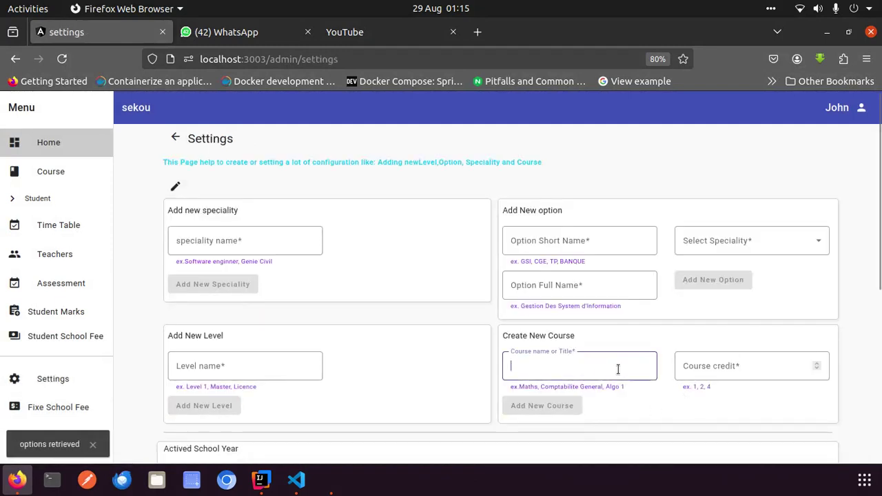
{"action": "left_click", "coordinate": [590, 241]}
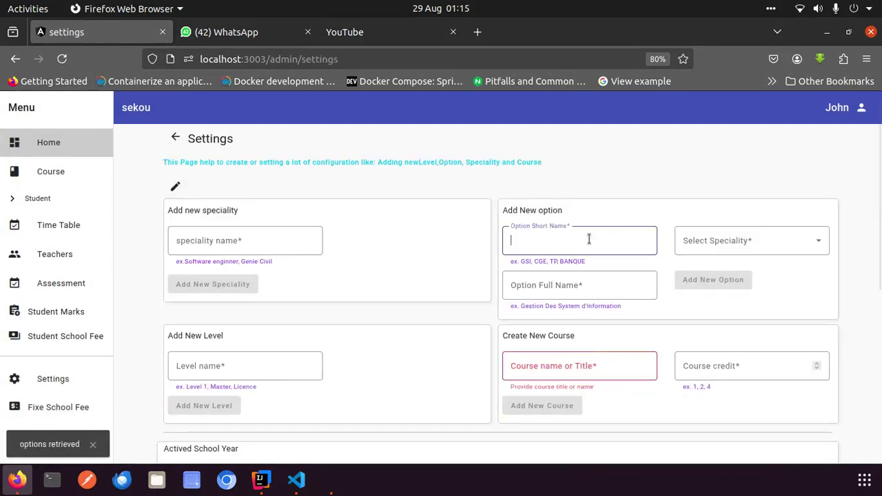
{"action": "type", "text": "Tp"}
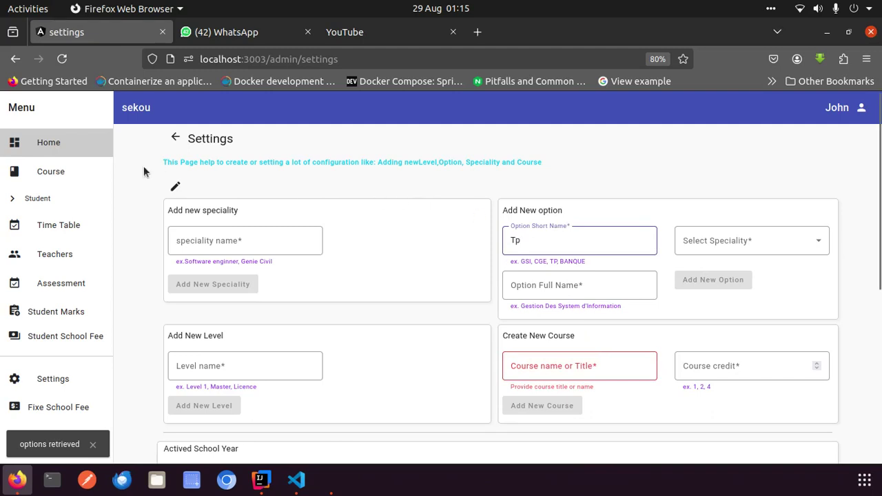
{"action": "left_click", "coordinate": [58, 182]}
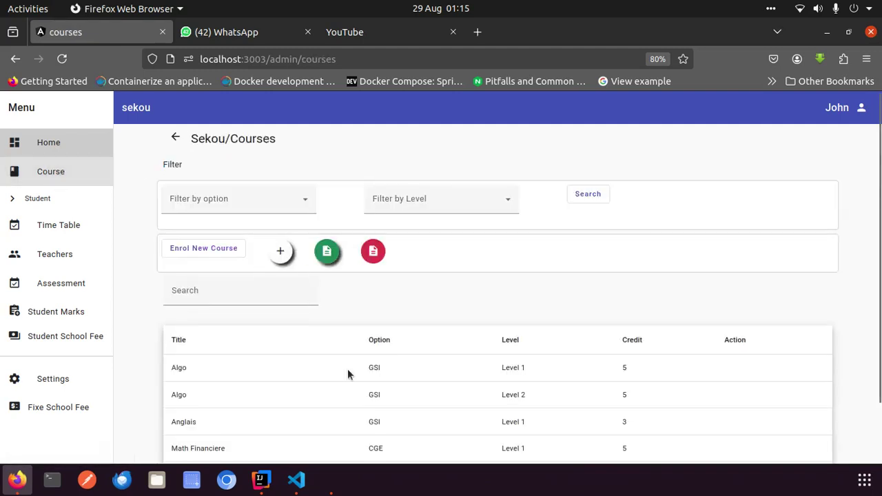
Try the course filter-by-option and search, then expand the Student section in the sidebar
{"action": "scroll", "coordinate": [348, 374], "scroll_direction": "down", "scroll_amount": 2}
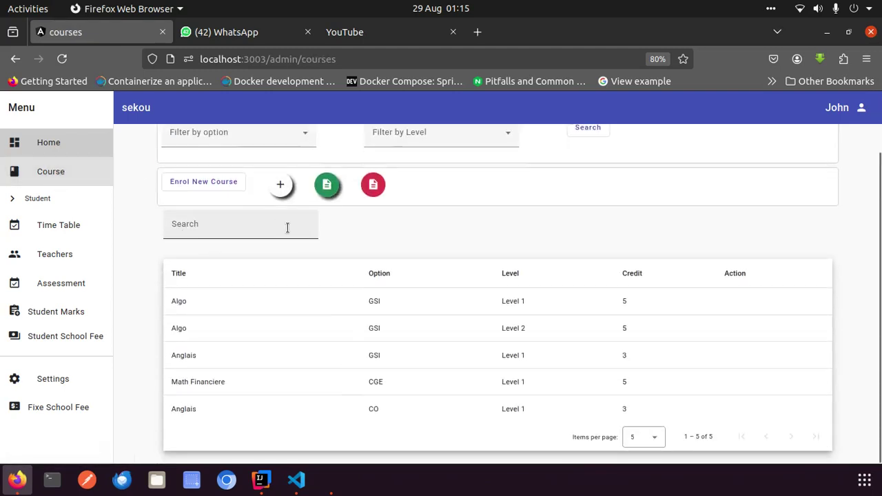
{"action": "scroll", "coordinate": [472, 319], "scroll_direction": "up", "scroll_amount": 2}
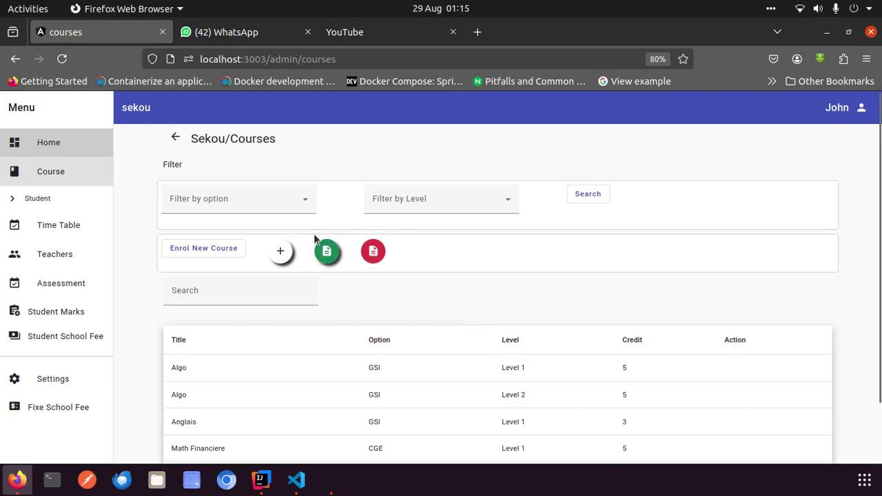
{"action": "left_click", "coordinate": [255, 201]}
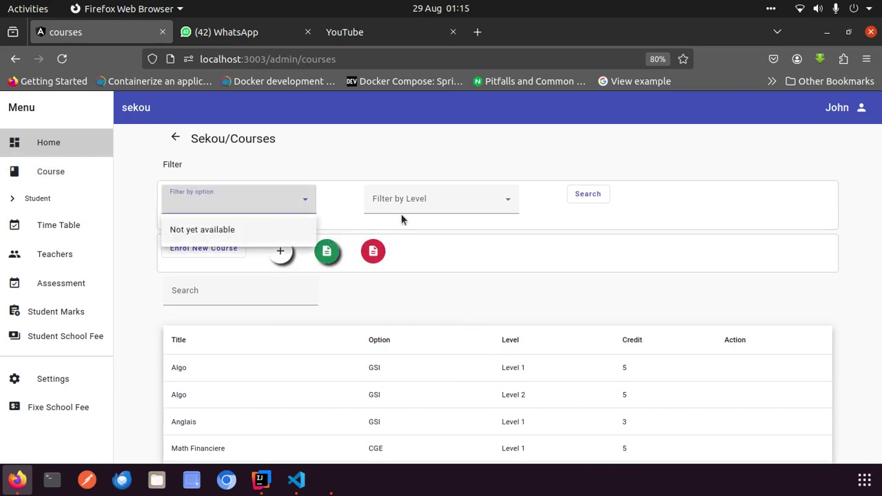
{"action": "left_click", "coordinate": [455, 201]}
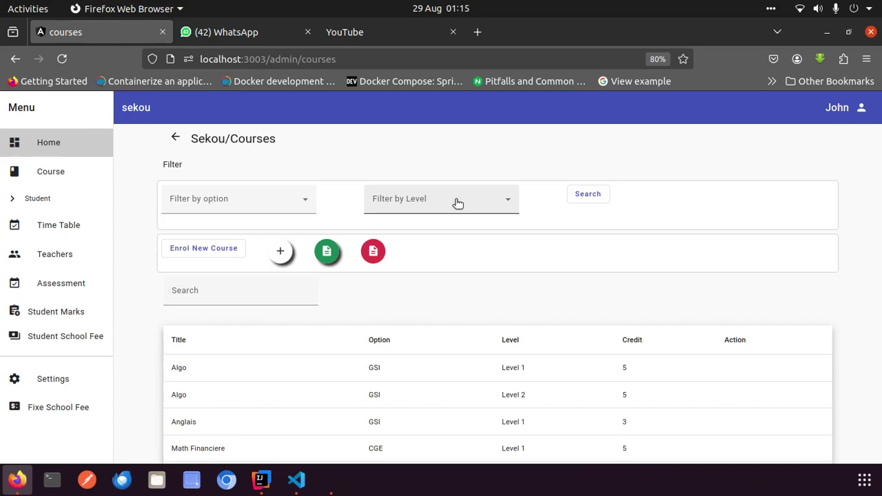
{"action": "left_click", "coordinate": [592, 202]}
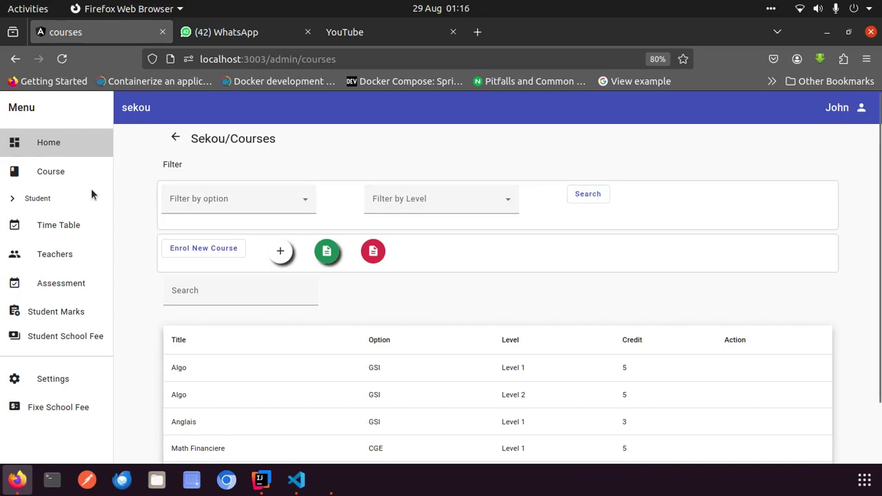
{"action": "left_click", "coordinate": [14, 199]}
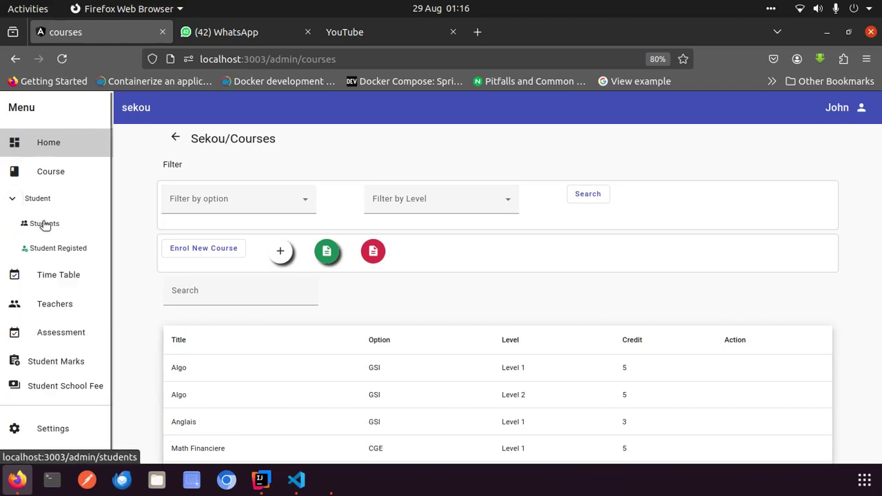
{"action": "left_click", "coordinate": [44, 224]}
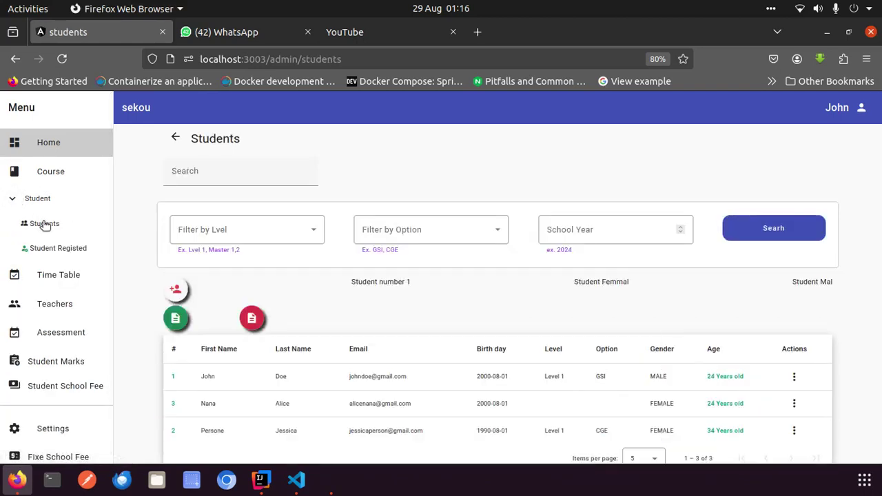
{"action": "left_click", "coordinate": [268, 228]}
{"action": "left_click", "coordinate": [268, 228]}
{"action": "left_click", "coordinate": [268, 229]}
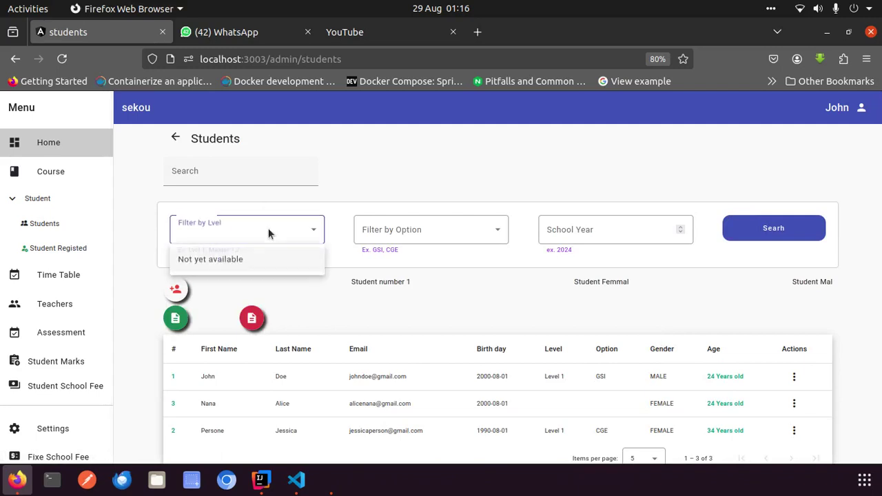
{"action": "left_click", "coordinate": [430, 229]}
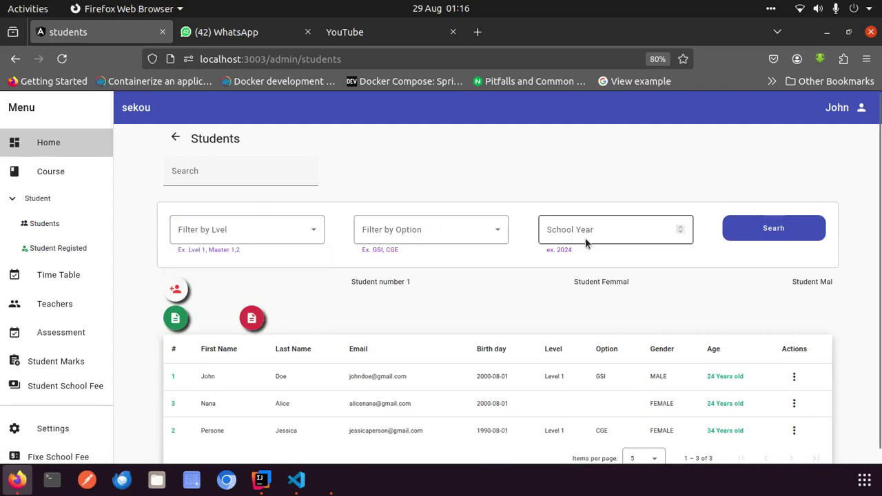
{"action": "left_click", "coordinate": [610, 229]}
{"action": "left_click", "coordinate": [751, 233]}
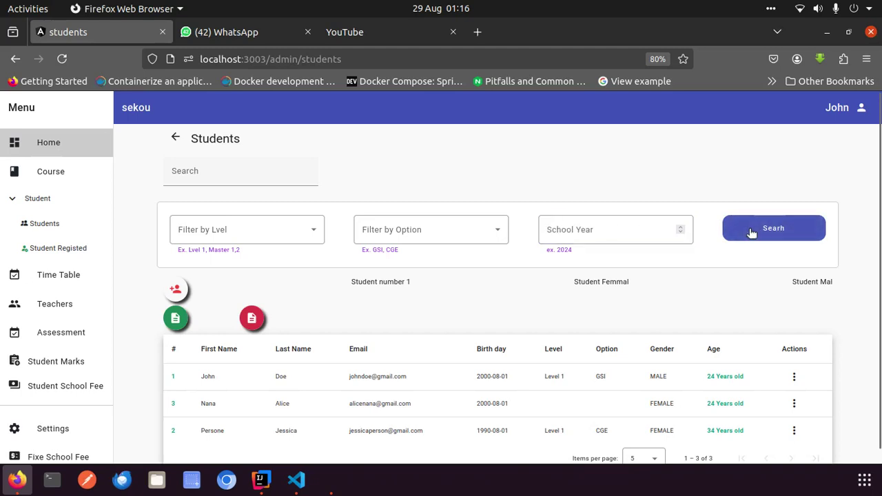
{"action": "scroll", "coordinate": [749, 233], "scroll_direction": "down", "scroll_amount": 1}
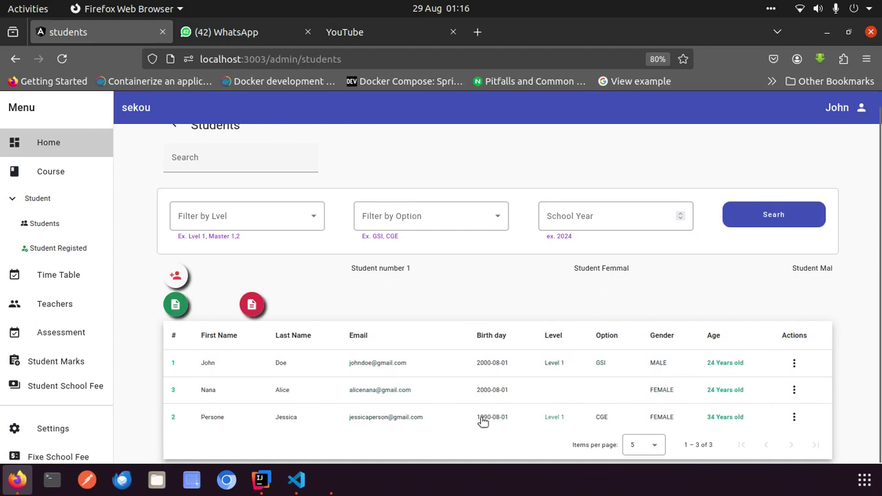
{"action": "left_click", "coordinate": [177, 306]}
Start a new student, fill in her names and e-mail, and set gender to FEMALE
{"action": "left_click", "coordinate": [174, 275]}
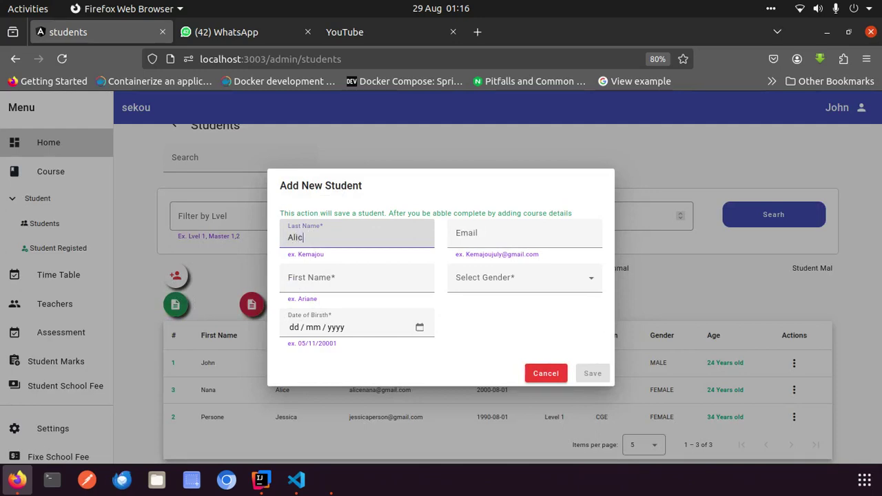
{"action": "left_click", "coordinate": [466, 233]}
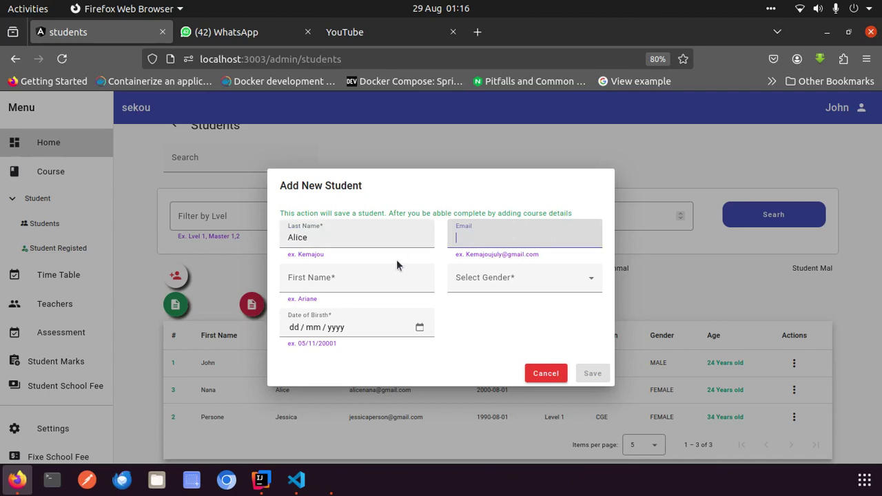
{"action": "left_click", "coordinate": [353, 279]}
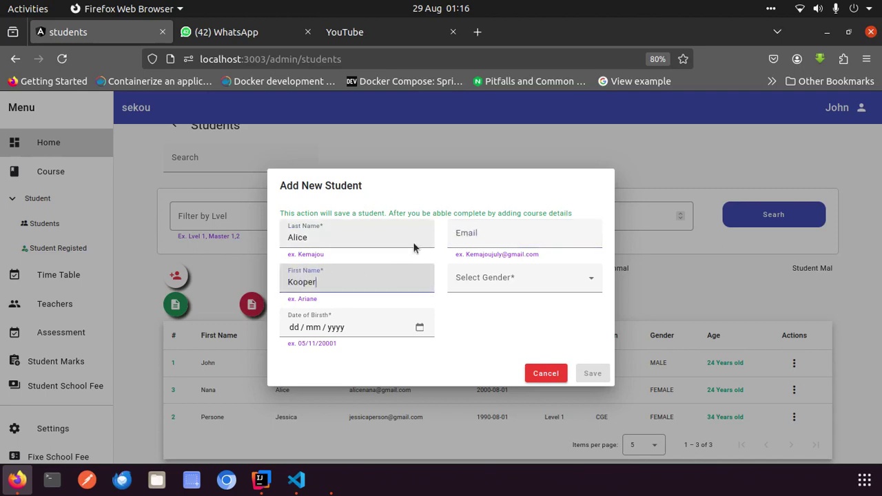
{"action": "left_click", "coordinate": [478, 241]}
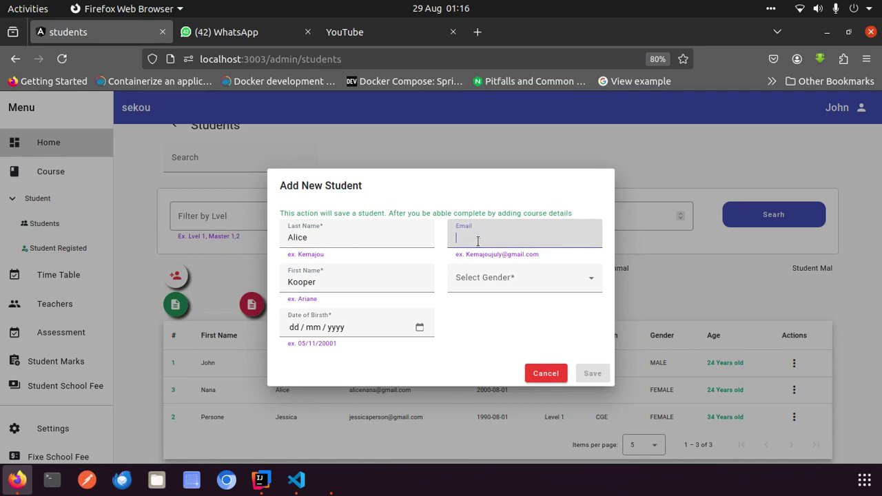
{"action": "type", "text": "ql"}
{"action": "key", "text": "BackSpace"}
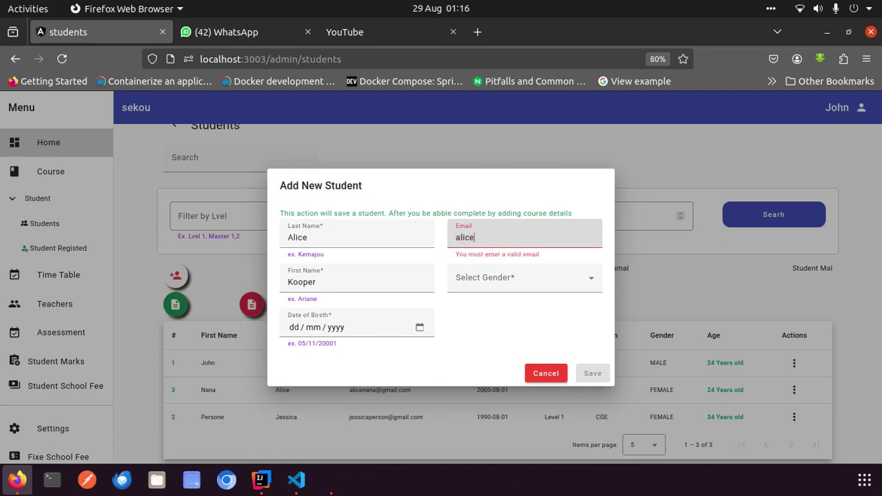
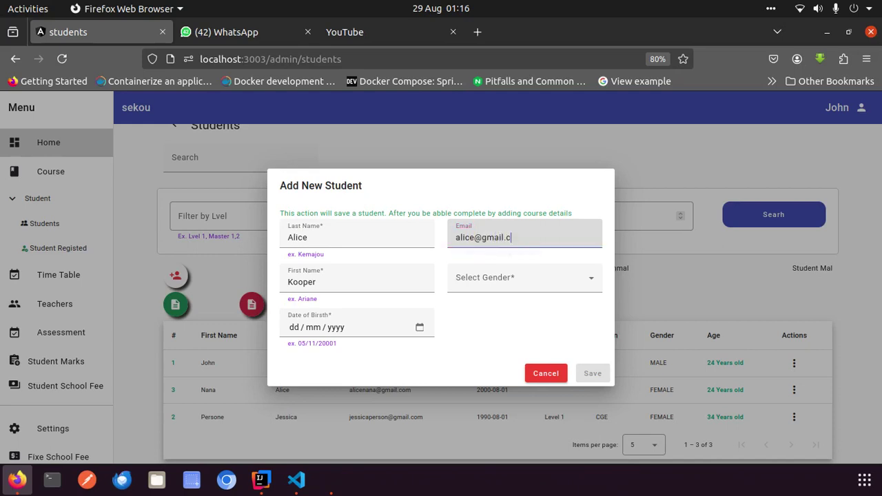
{"action": "left_click", "coordinate": [492, 282]}
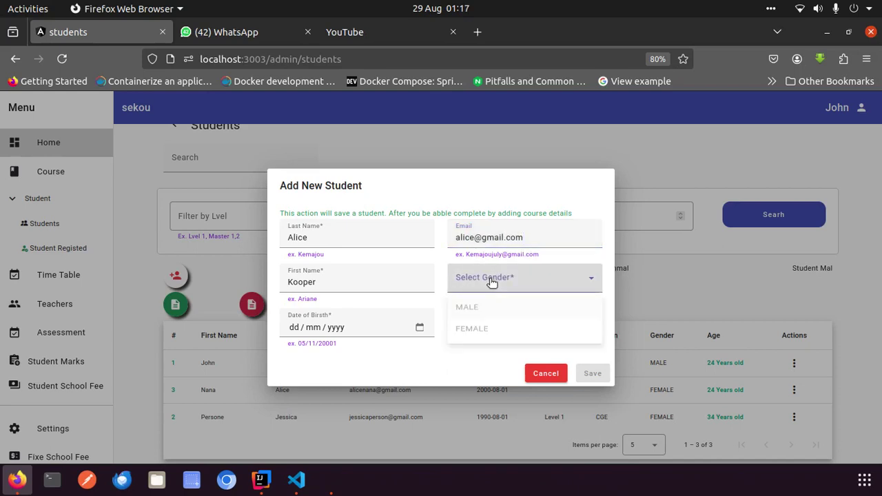
{"action": "left_click", "coordinate": [484, 333]}
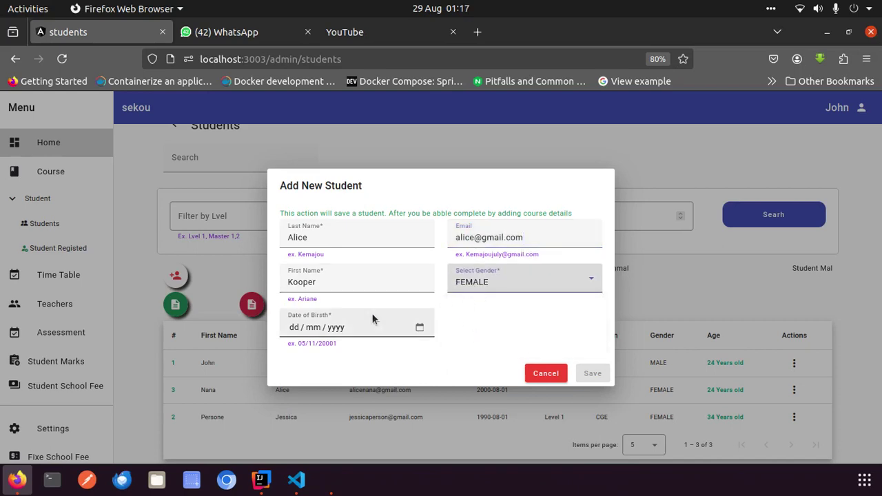
{"action": "left_click", "coordinate": [419, 328]}
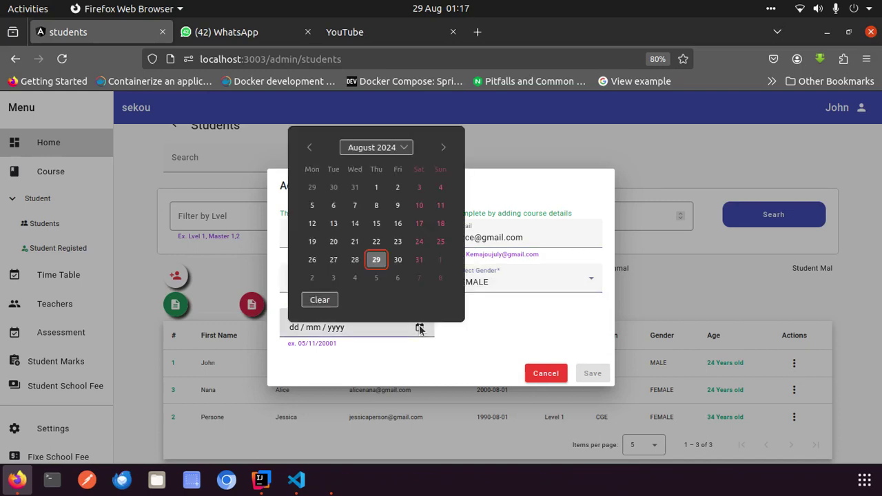
{"action": "left_click", "coordinate": [391, 150]}
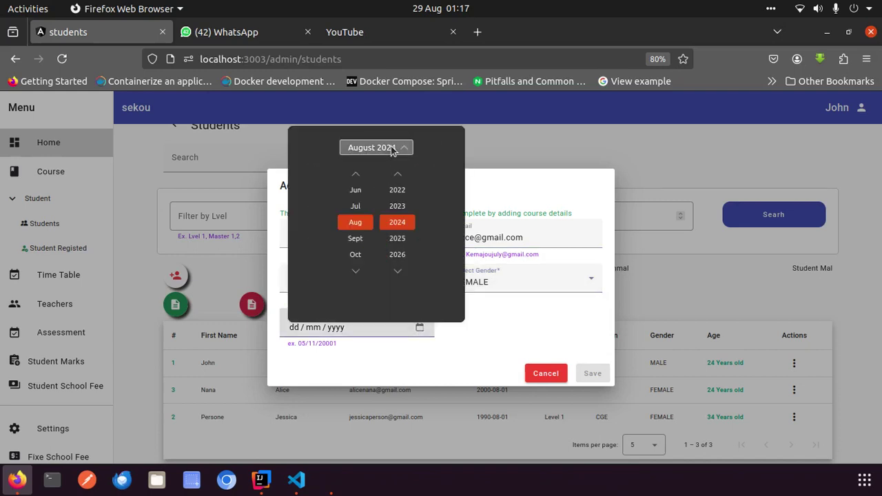
{"action": "left_click", "coordinate": [400, 186]}
{"action": "scroll", "coordinate": [401, 186], "scroll_direction": "up", "scroll_amount": 3}
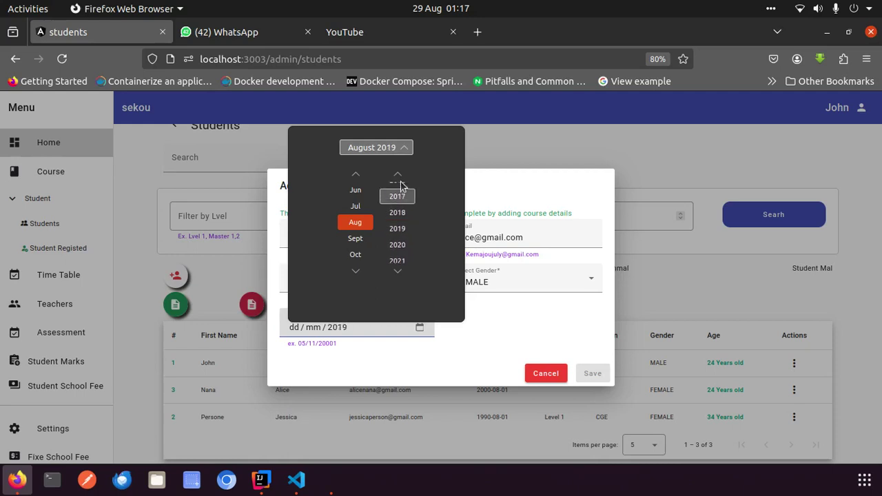
{"action": "scroll", "coordinate": [400, 184], "scroll_direction": "up", "scroll_amount": 2}
{"action": "scroll", "coordinate": [398, 181], "scroll_direction": "up", "scroll_amount": 8}
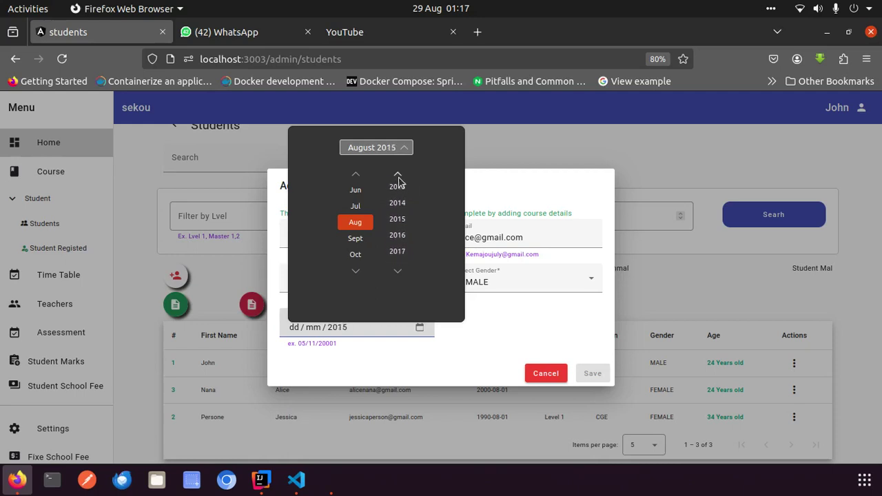
{"action": "scroll", "coordinate": [398, 180], "scroll_direction": "up", "scroll_amount": 3}
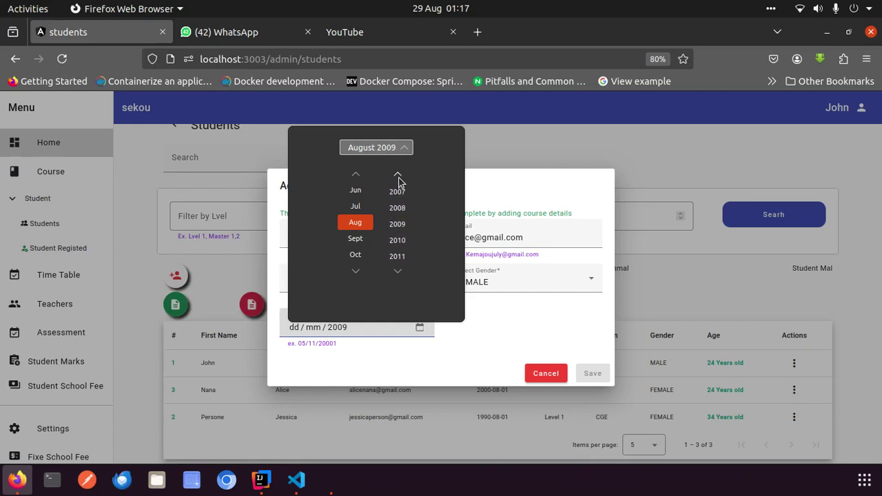
{"action": "scroll", "coordinate": [398, 176], "scroll_direction": "up", "scroll_amount": 2}
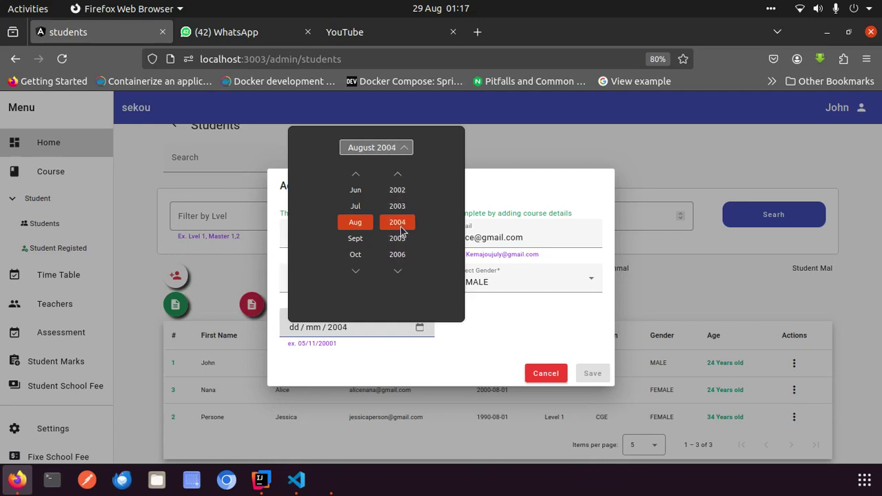
{"action": "left_click", "coordinate": [358, 224]}
{"action": "left_click", "coordinate": [379, 335]}
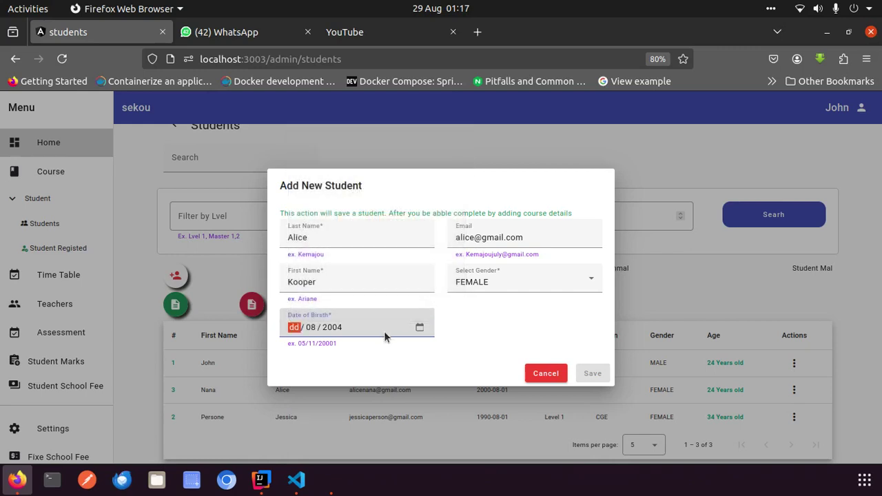
{"action": "left_click", "coordinate": [464, 329]}
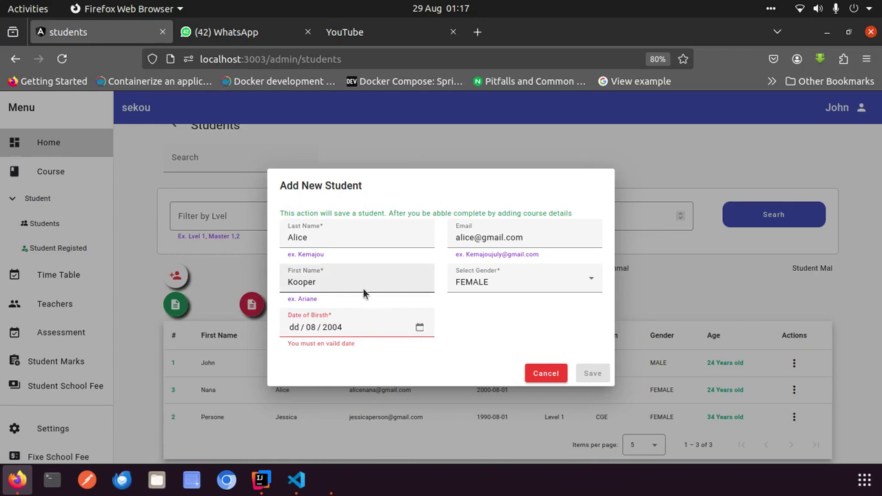
{"action": "left_click", "coordinate": [376, 324]}
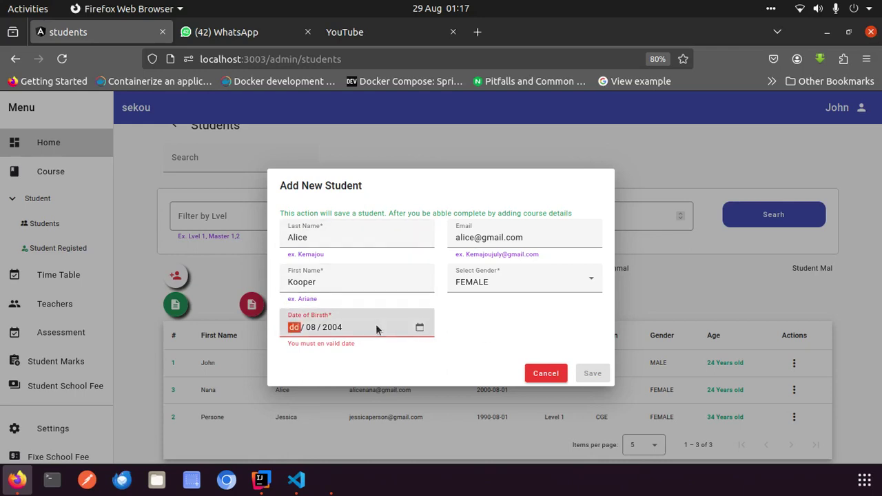
{"action": "type", "text": "01"}
{"action": "left_click", "coordinate": [494, 350]}
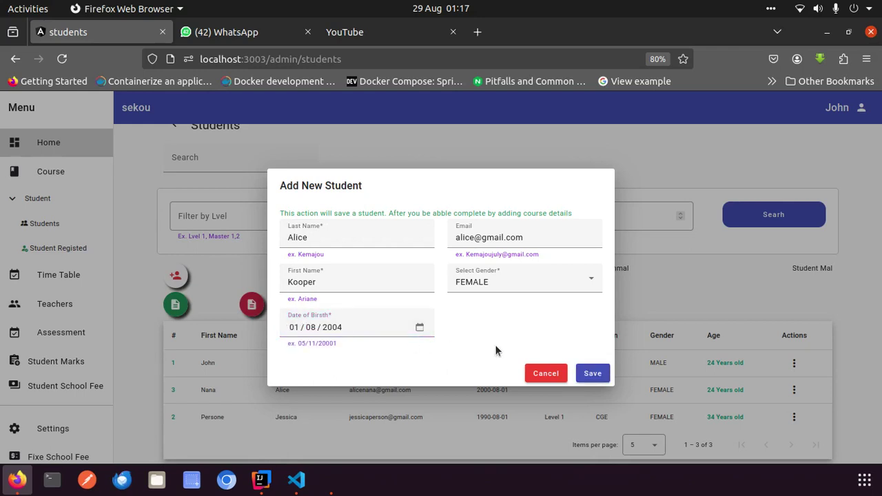
{"action": "left_click", "coordinate": [593, 374]}
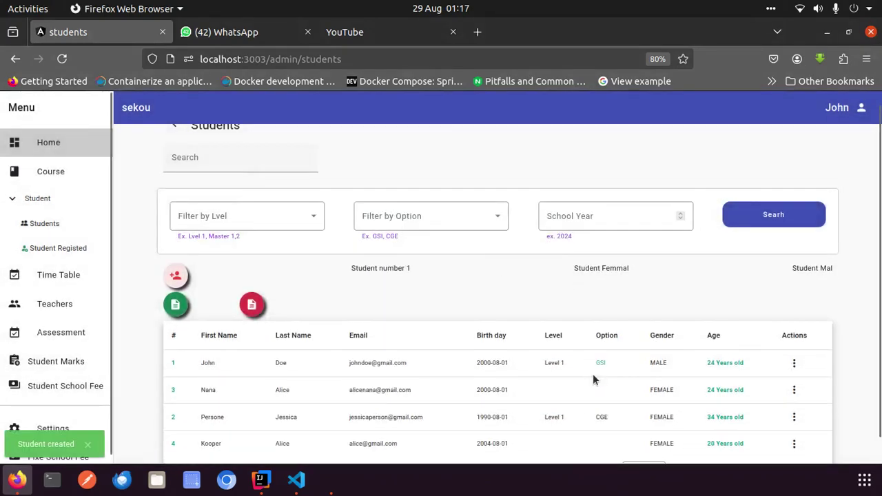
Switch the Students list through 10, 20 and back to 5 per page, then close the system menu
{"action": "scroll", "coordinate": [596, 380], "scroll_direction": "down", "scroll_amount": 1}
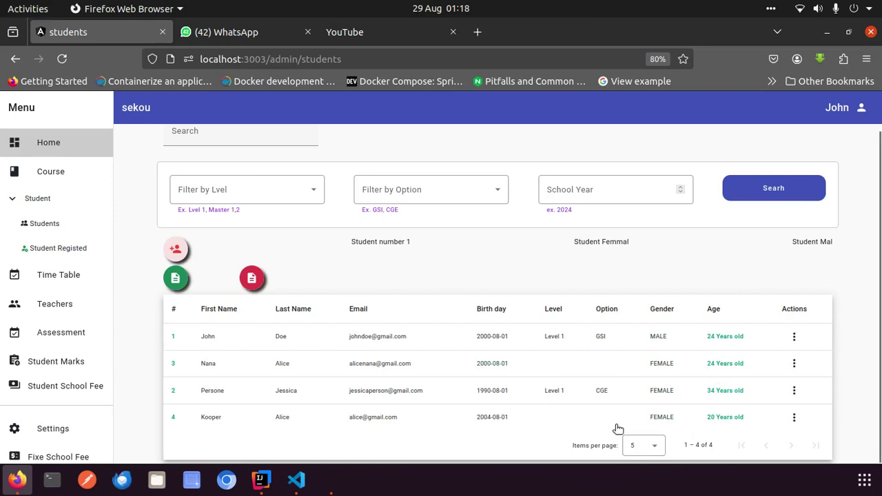
{"action": "left_click", "coordinate": [655, 447]}
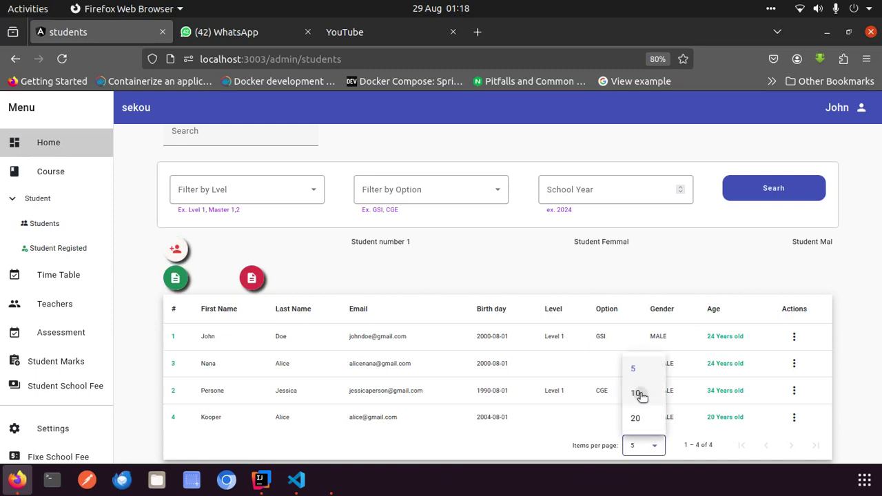
{"action": "left_click", "coordinate": [639, 393]}
{"action": "left_click", "coordinate": [650, 451]}
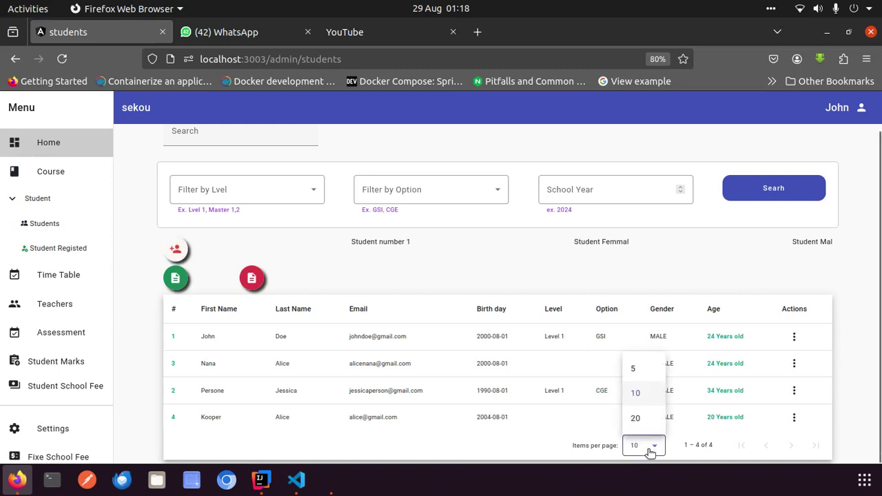
{"action": "left_click", "coordinate": [635, 419]}
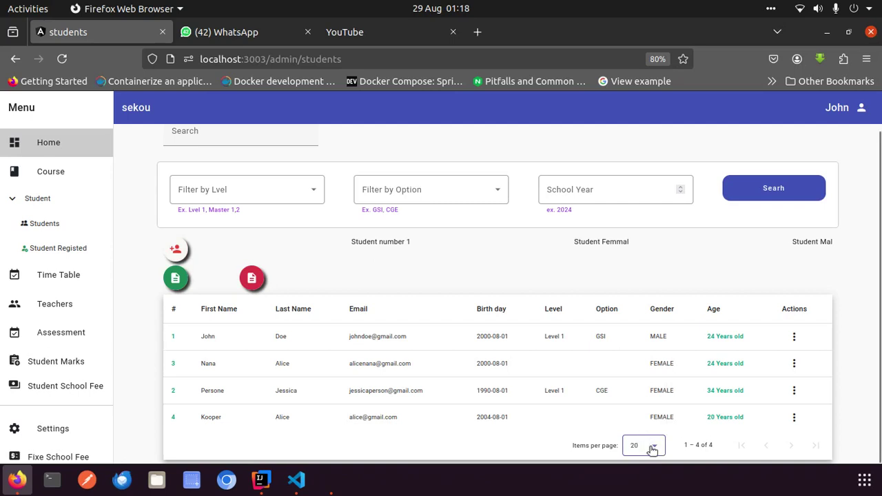
{"action": "left_click", "coordinate": [652, 449]}
{"action": "left_click", "coordinate": [640, 371]}
{"action": "left_click", "coordinate": [861, 12]}
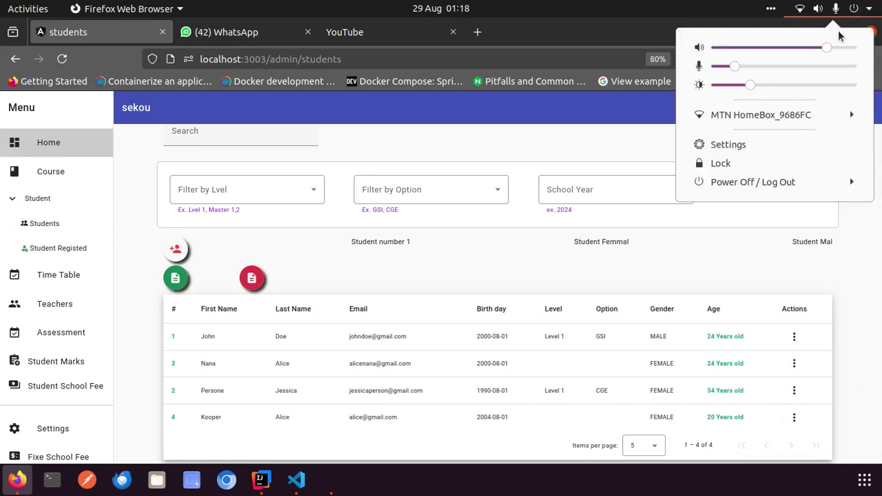
{"action": "left_click", "coordinate": [614, 127]}
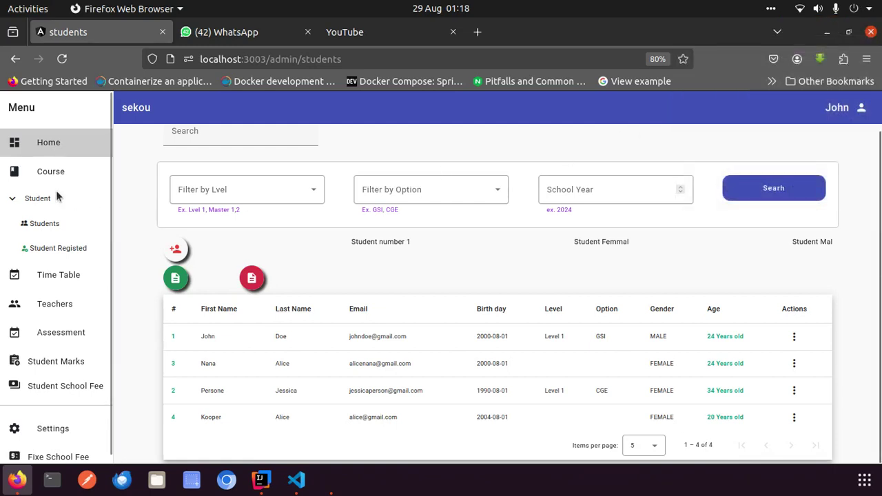
Open Student Registed to view the four 2024 2025 registrations and their fees
{"action": "left_click", "coordinate": [53, 249]}
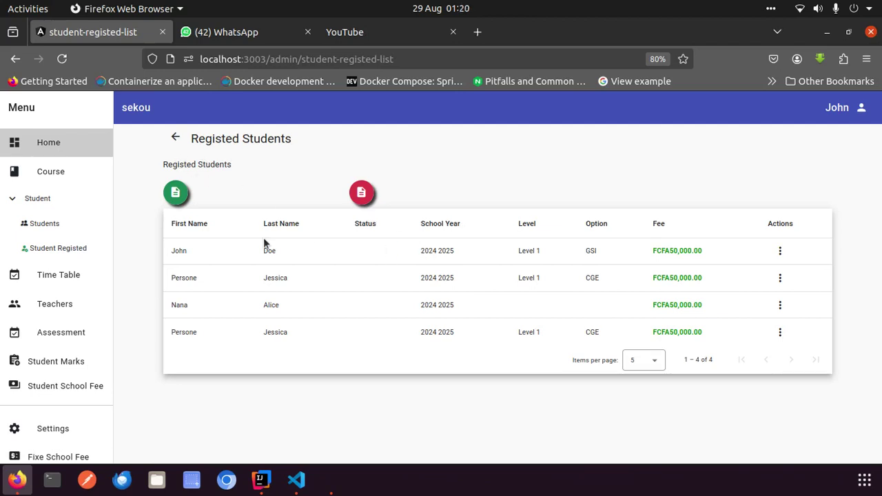
From the Students list, open Register Student via the last student's Actions menu
{"action": "left_click", "coordinate": [42, 221]}
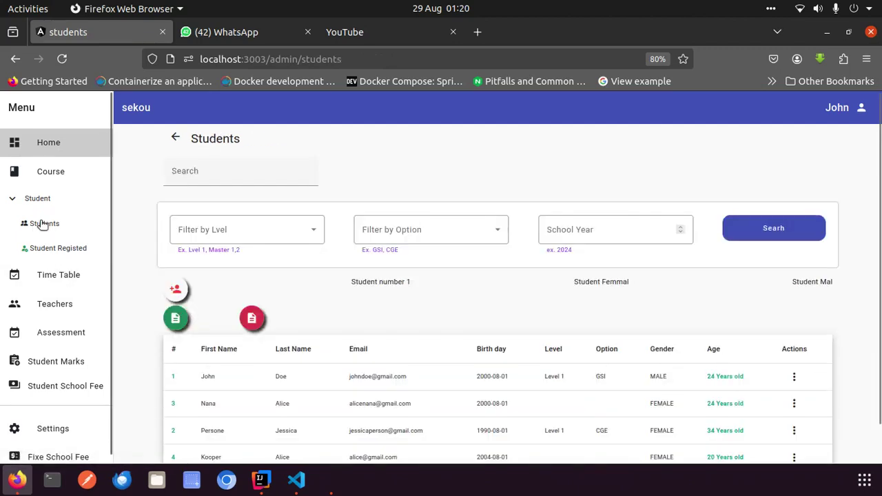
{"action": "scroll", "coordinate": [726, 276], "scroll_direction": "down", "scroll_amount": 1}
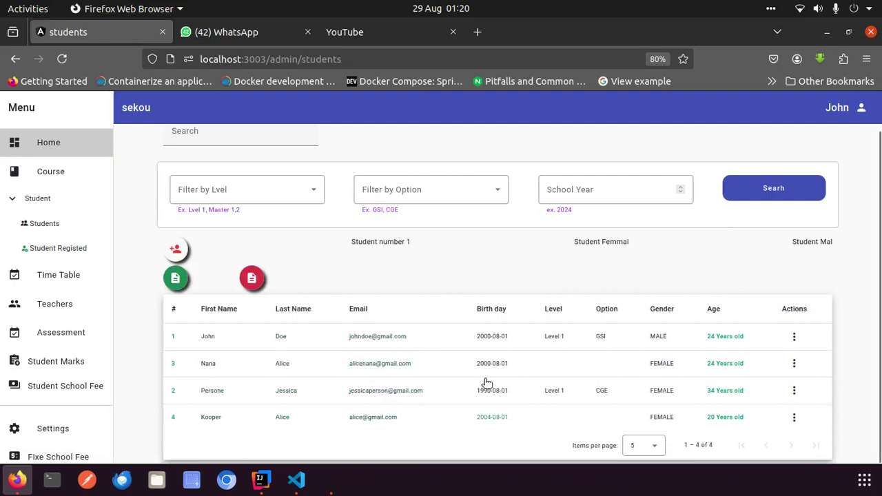
{"action": "scroll", "coordinate": [306, 177], "scroll_direction": "up", "scroll_amount": 1}
{"action": "left_click", "coordinate": [250, 181]}
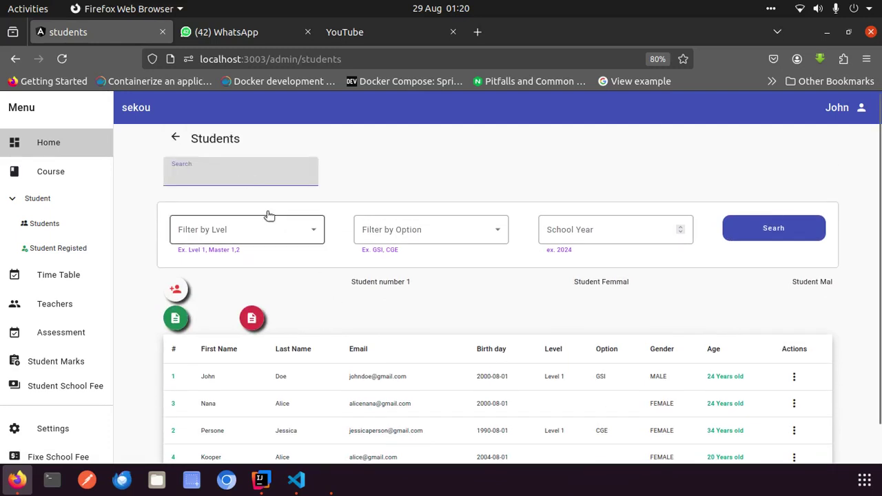
{"action": "left_click", "coordinate": [297, 231]}
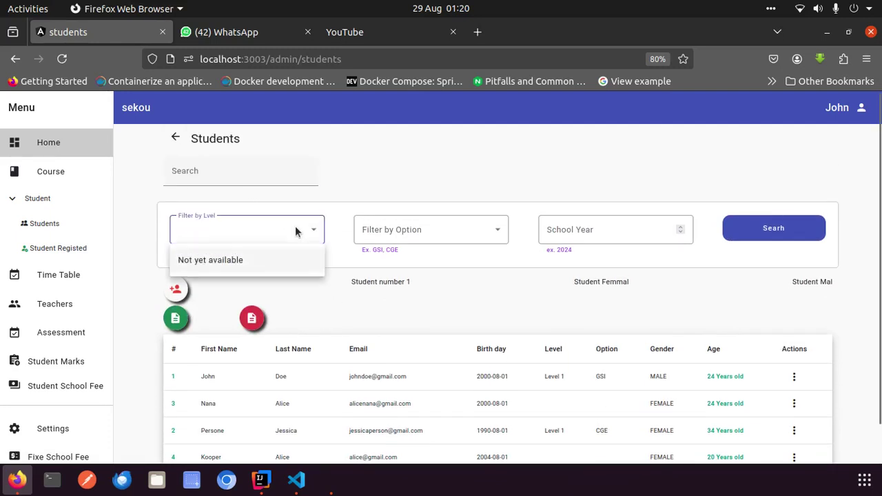
{"action": "left_click", "coordinate": [463, 231]}
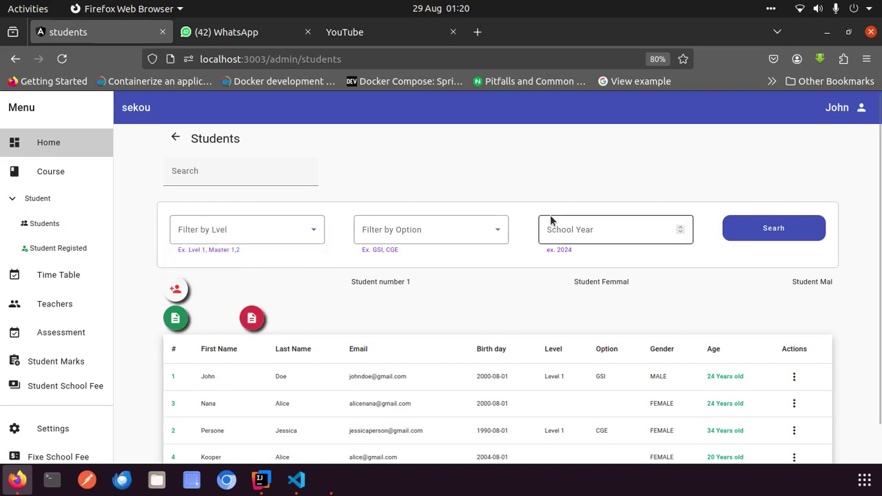
{"action": "scroll", "coordinate": [759, 293], "scroll_direction": "down", "scroll_amount": 2}
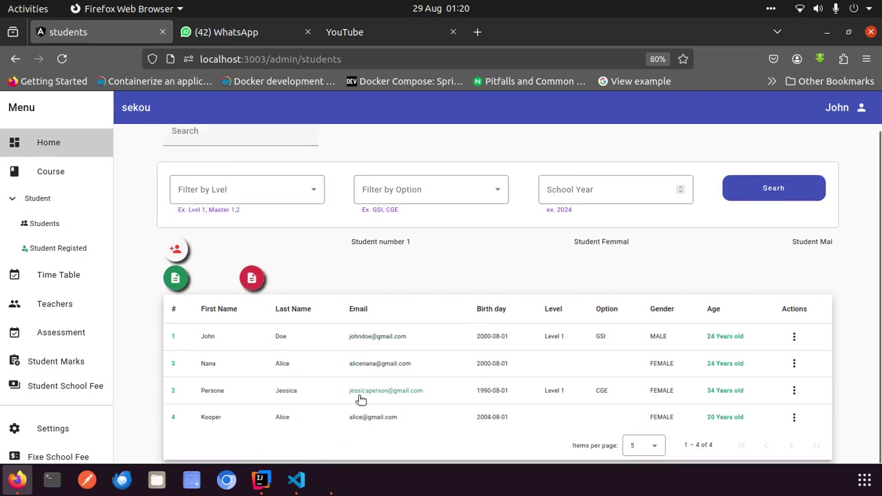
{"action": "left_click", "coordinate": [796, 418]}
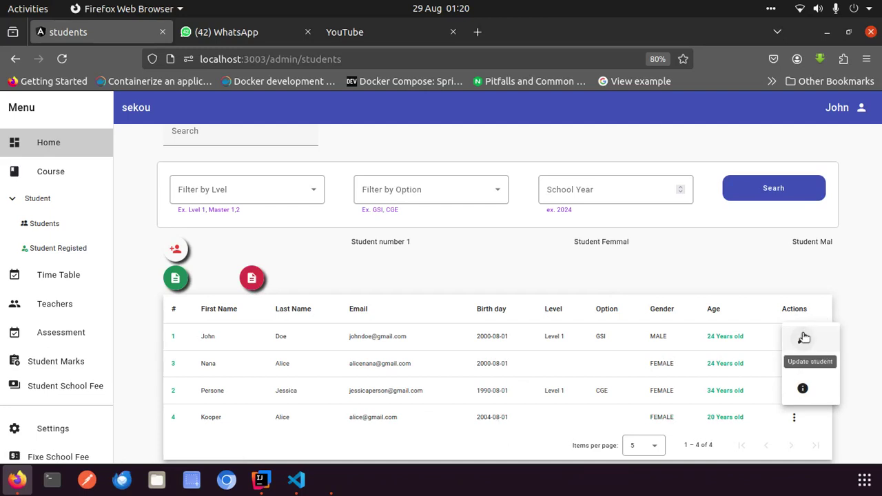
{"action": "left_click", "coordinate": [803, 365]}
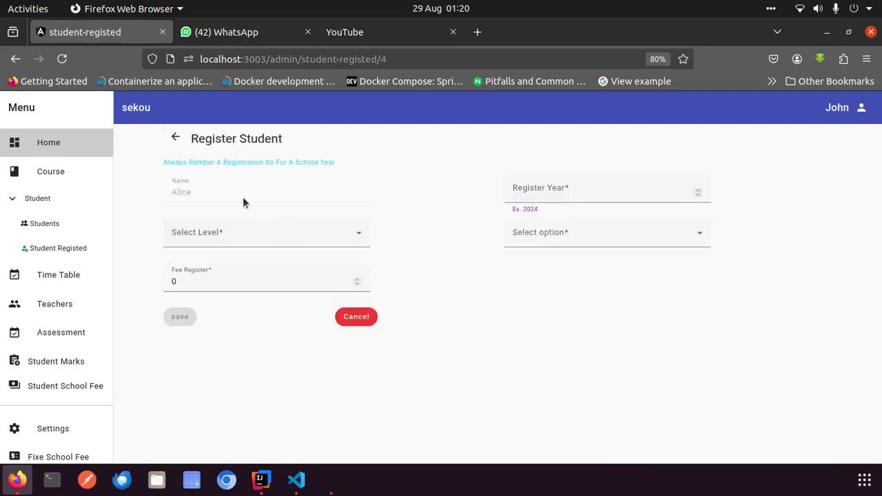
Choose Level 1, register year 2025 and option CO for the registration
{"action": "left_click", "coordinate": [257, 236]}
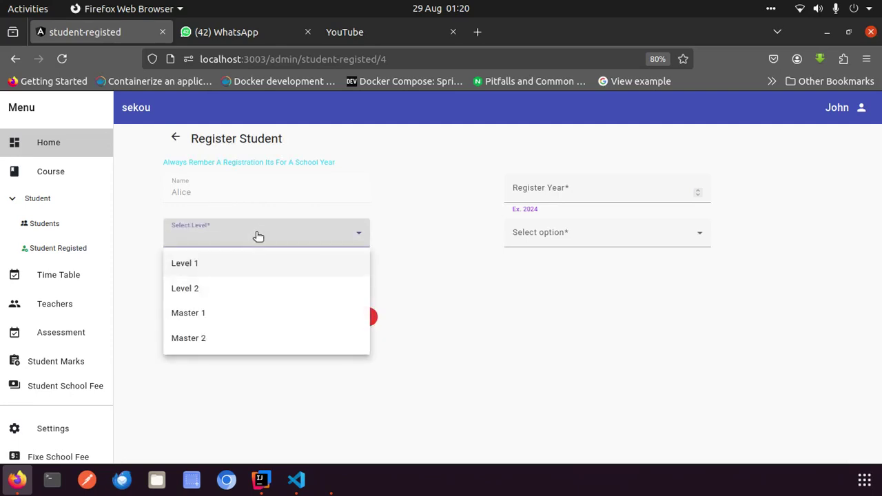
{"action": "left_click", "coordinate": [207, 266]}
{"action": "left_click", "coordinate": [605, 188]}
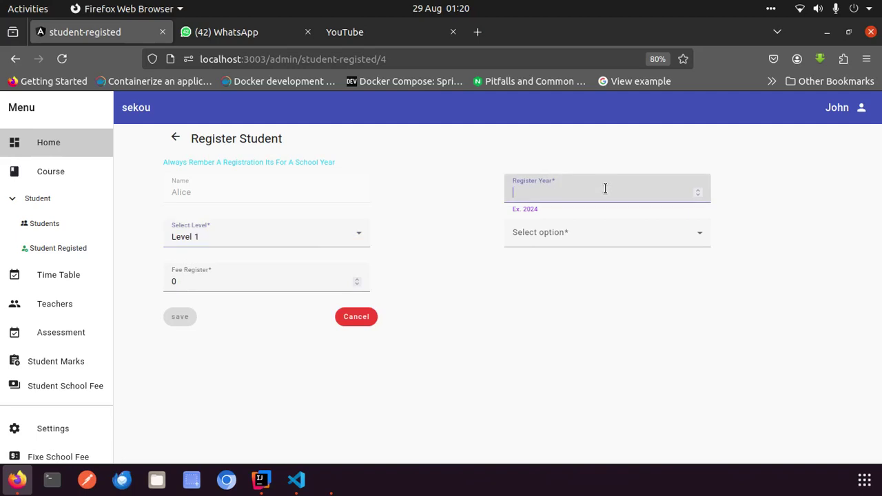
{"action": "type", "text": "202"}
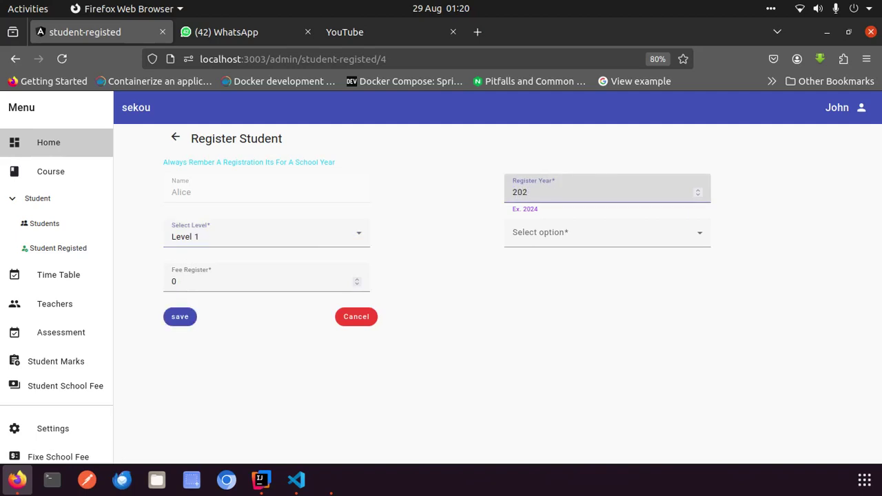
{"action": "type", "text": "23"}
{"action": "key", "text": "BackSpace"}
{"action": "key", "text": "BackSpace"}
{"action": "type", "text": "5"}
{"action": "left_click", "coordinate": [594, 235]}
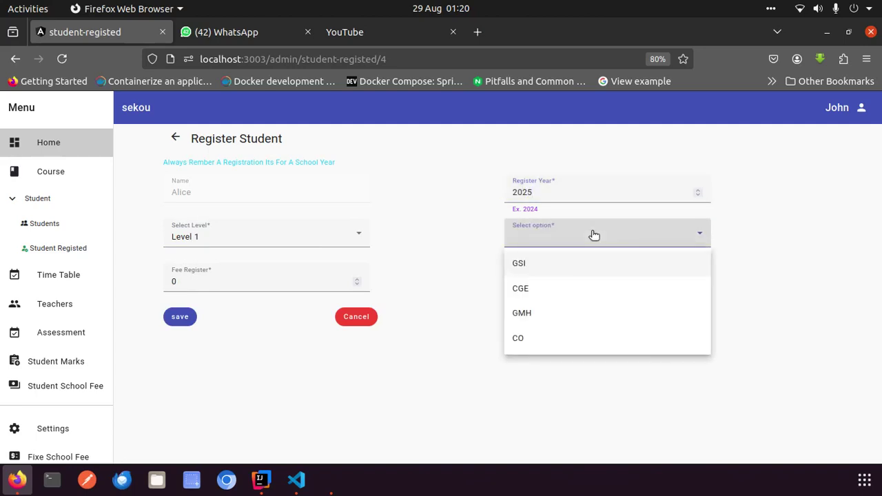
{"action": "left_click", "coordinate": [525, 339]}
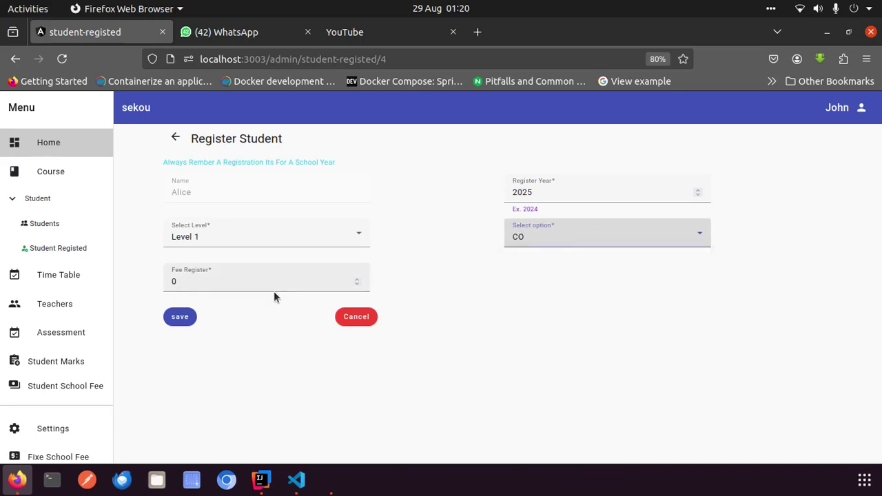
Enter the 50000 registration fee, try saving, and clear stray characters from the fee
{"action": "left_click", "coordinate": [216, 283]}
{"action": "key", "text": "BackSpace"}
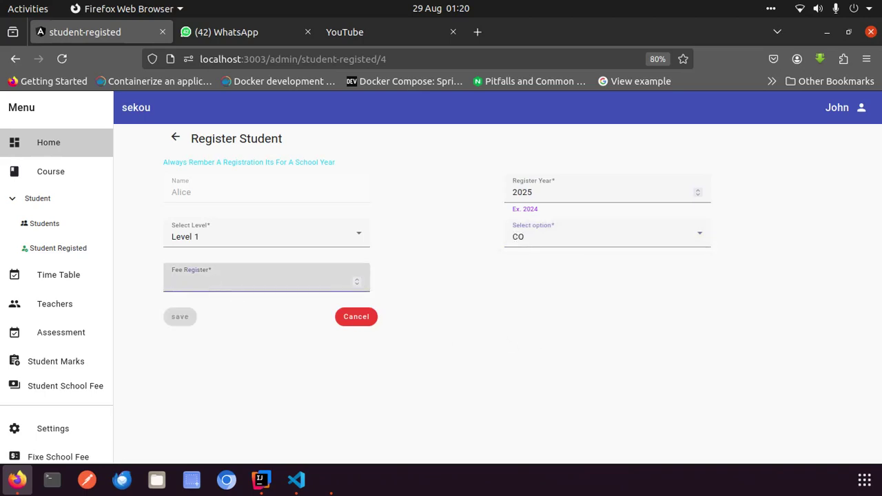
{"action": "type", "text": "50"}
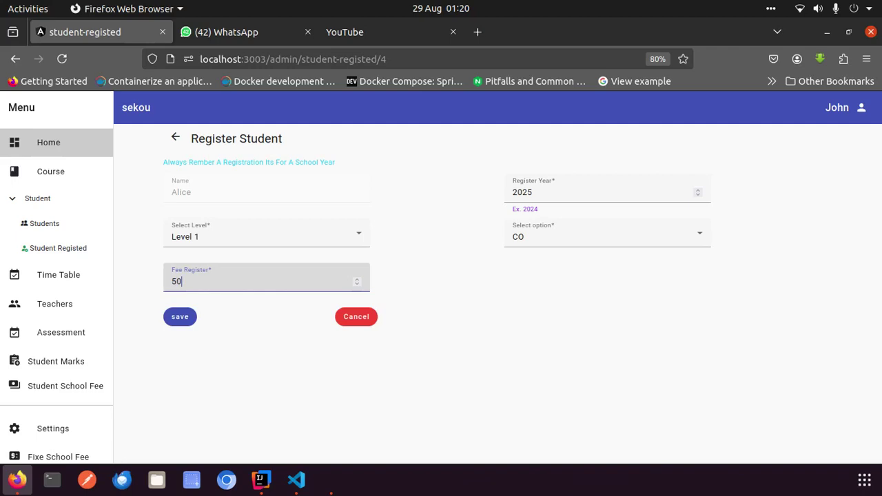
{"action": "type", "text": "000"}
{"action": "left_click", "coordinate": [175, 282]}
{"action": "left_click", "coordinate": [178, 318]}
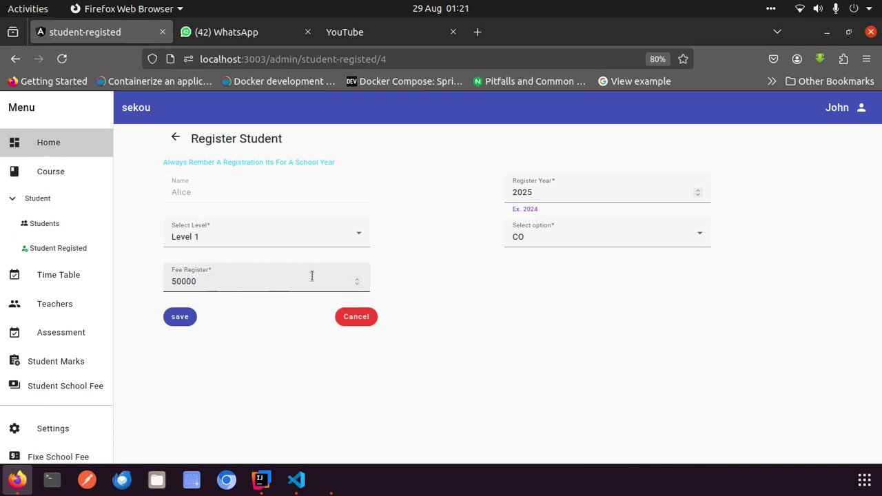
{"action": "left_click", "coordinate": [208, 281]}
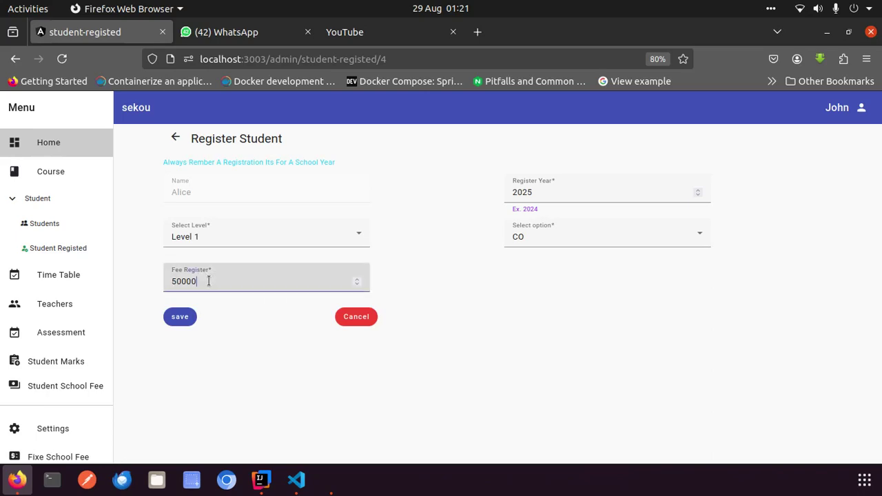
{"action": "type", "text": "8"}
{"action": "key", "text": "BackSpace"}
{"action": "type", "text": "fdd"}
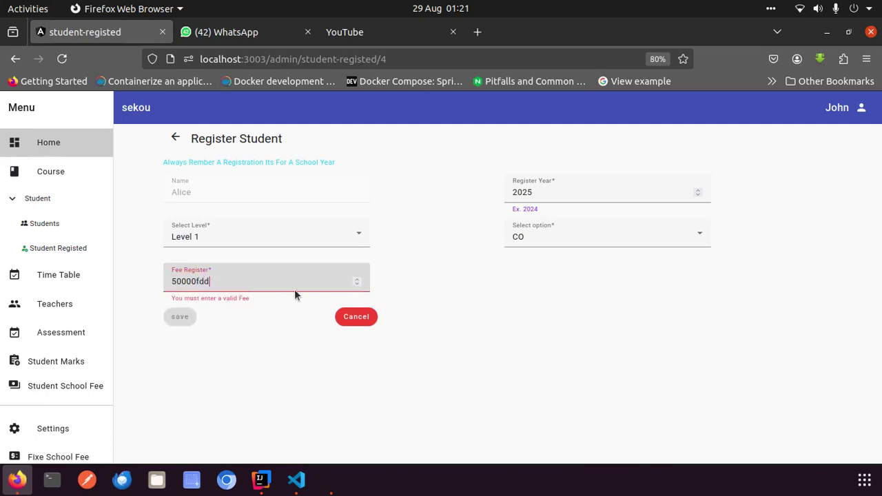
{"action": "key", "text": "BackSpace"}
{"action": "key", "text": "BackSpace"}
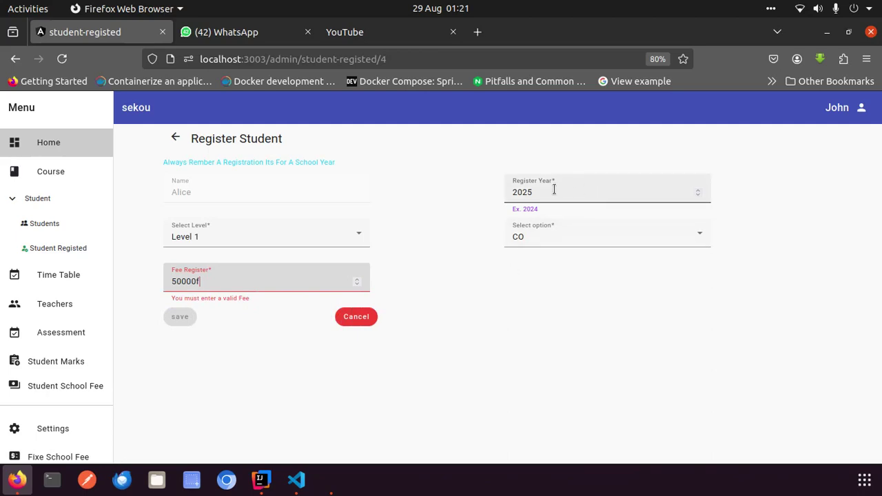
{"action": "left_click", "coordinate": [207, 281]}
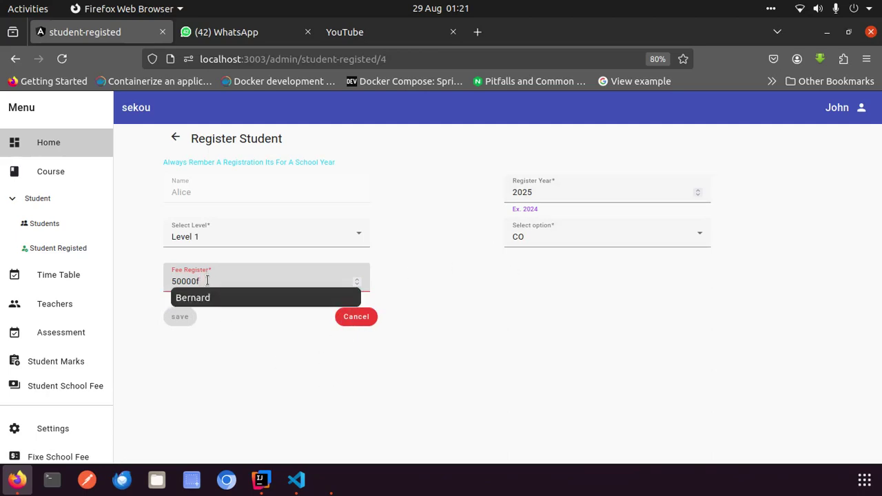
{"action": "type", "text": "u"}
{"action": "key", "text": "BackSpace"}
{"action": "key", "text": "BackSpace"}
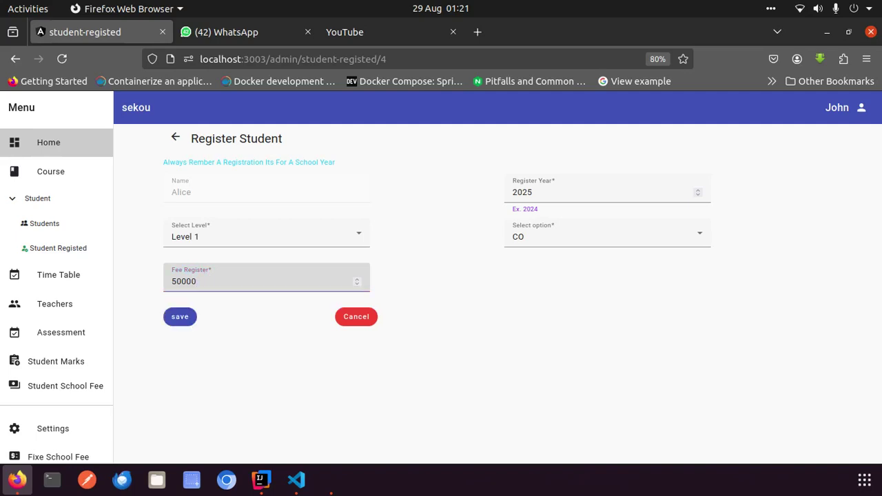
Open Student Registed and select the new Level 1 CO row's FCFA50,000.00 fee
{"action": "left_click", "coordinate": [65, 252]}
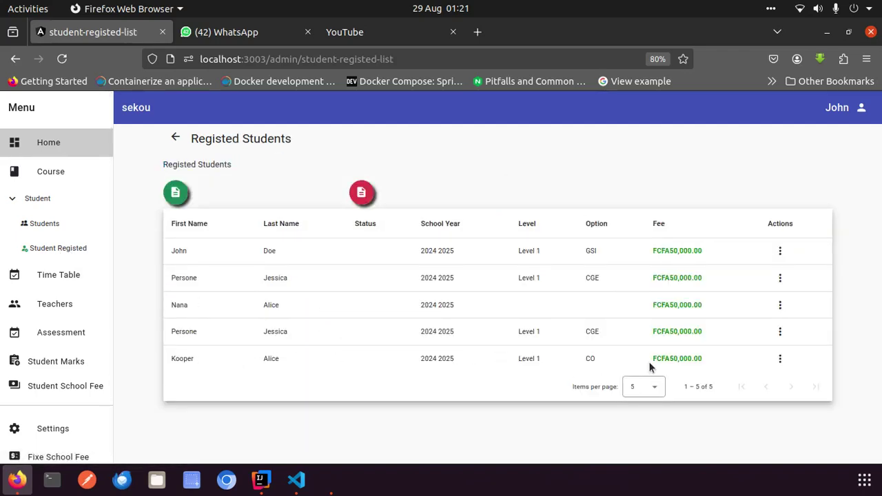
{"action": "double_click", "coordinate": [672, 359]}
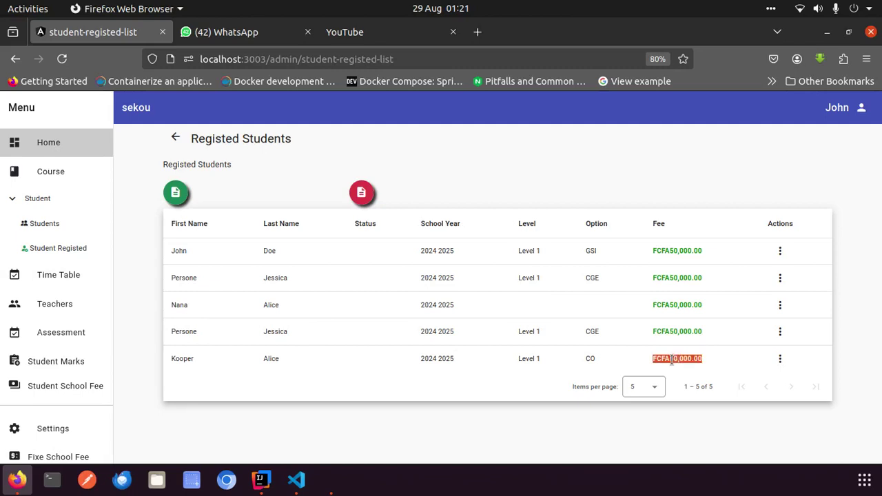
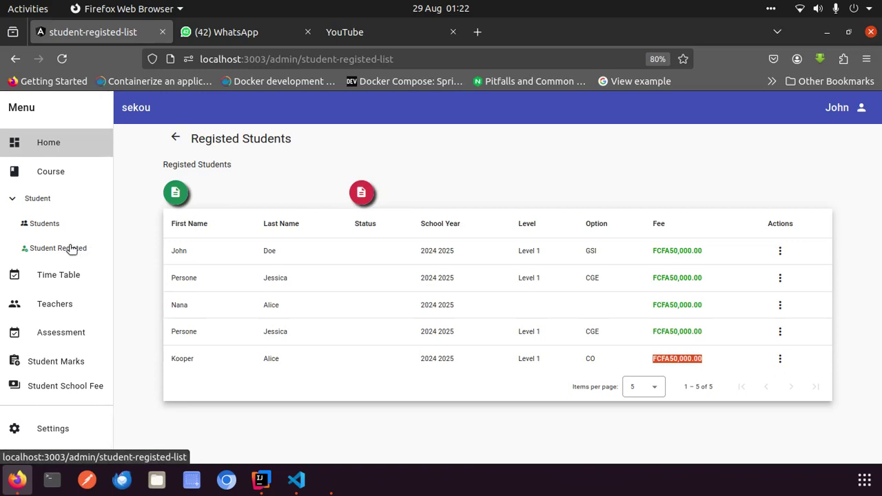
Open the Students list and bring up the second student's edit form
{"action": "left_click", "coordinate": [43, 224]}
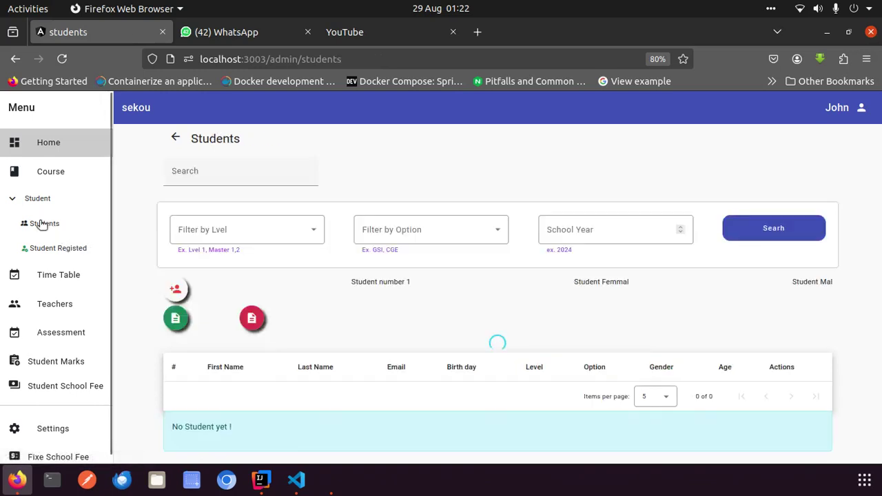
{"action": "scroll", "coordinate": [548, 332], "scroll_direction": "down", "scroll_amount": 1}
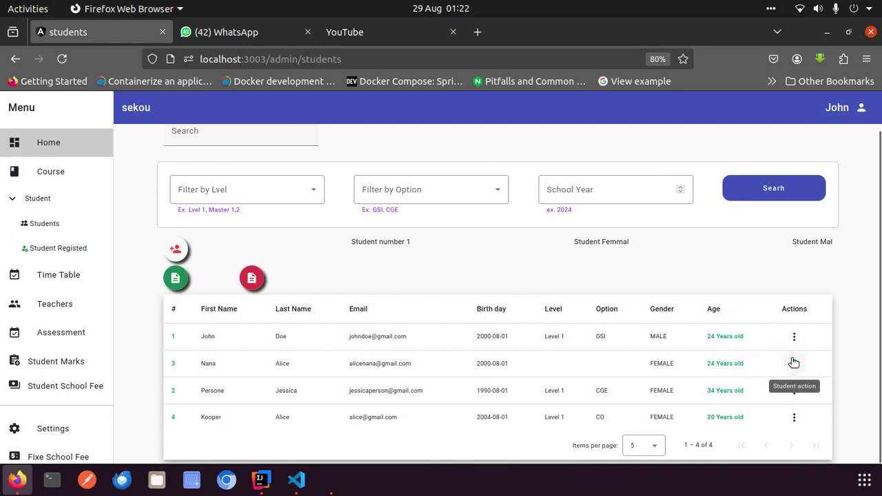
{"action": "left_click", "coordinate": [792, 335]}
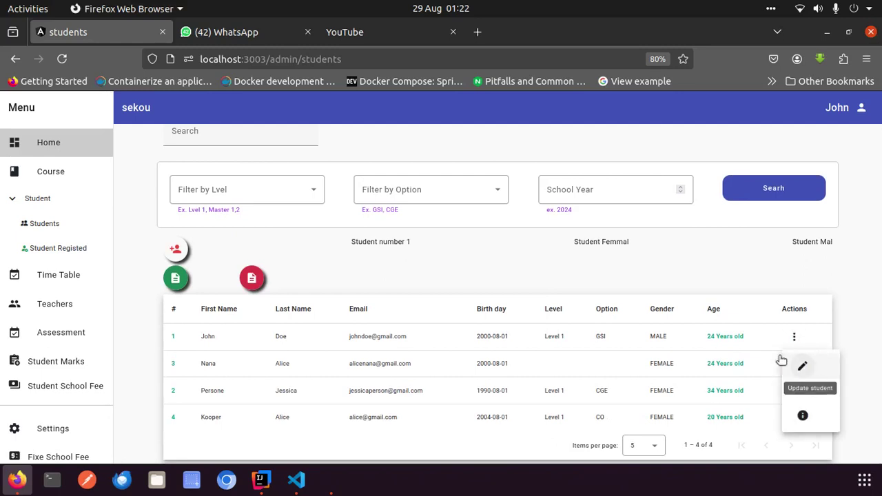
{"action": "left_click", "coordinate": [727, 350]}
{"action": "left_click", "coordinate": [793, 364]}
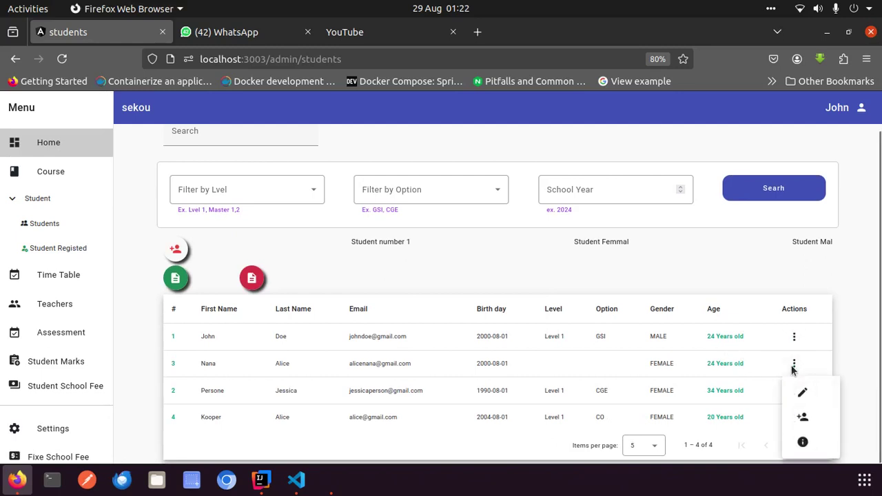
{"action": "left_click", "coordinate": [804, 392]}
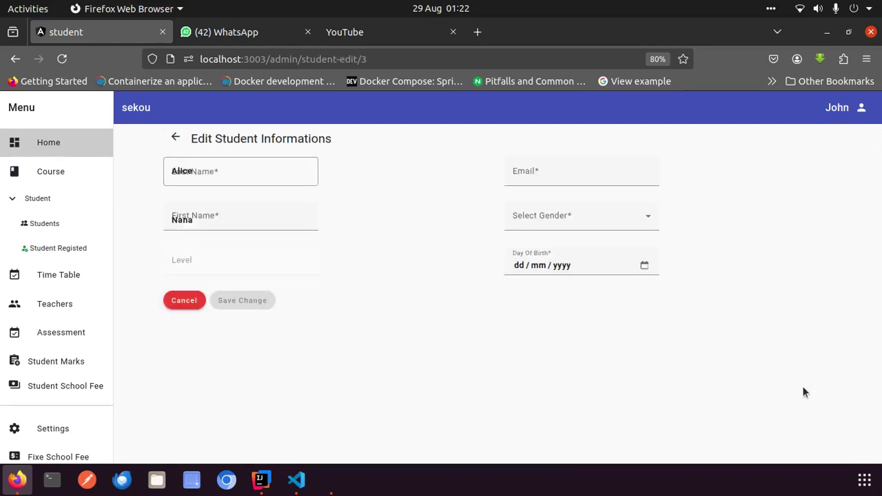
Go through the name, gender and email fields, then cancel the edit without saving
{"action": "left_click", "coordinate": [224, 175]}
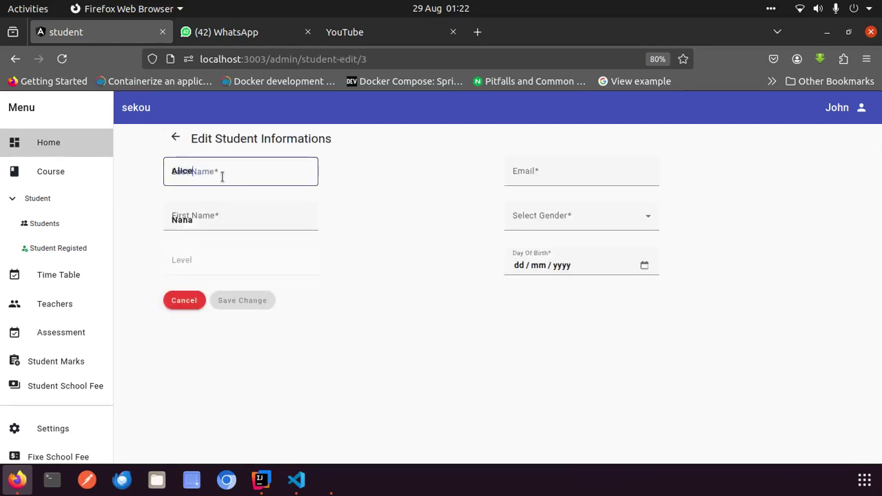
{"action": "left_click", "coordinate": [213, 222]}
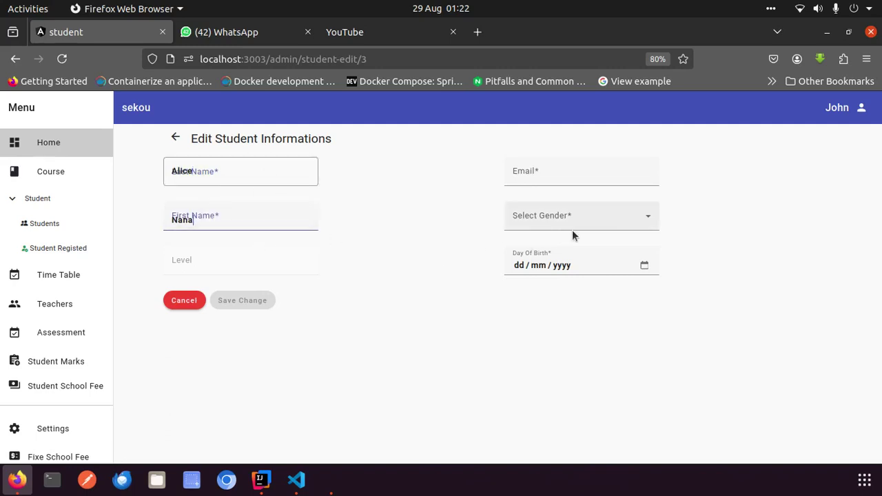
{"action": "left_click", "coordinate": [592, 224]}
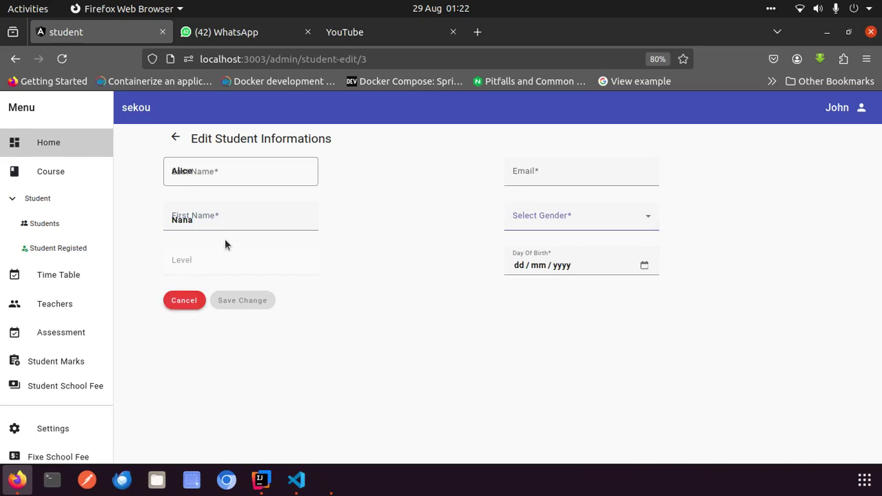
{"action": "left_click", "coordinate": [230, 175]}
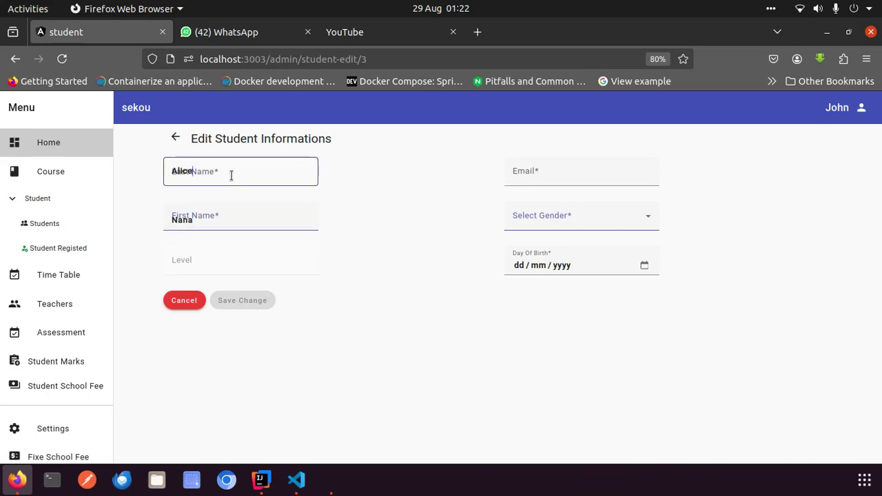
{"action": "left_click", "coordinate": [537, 178]}
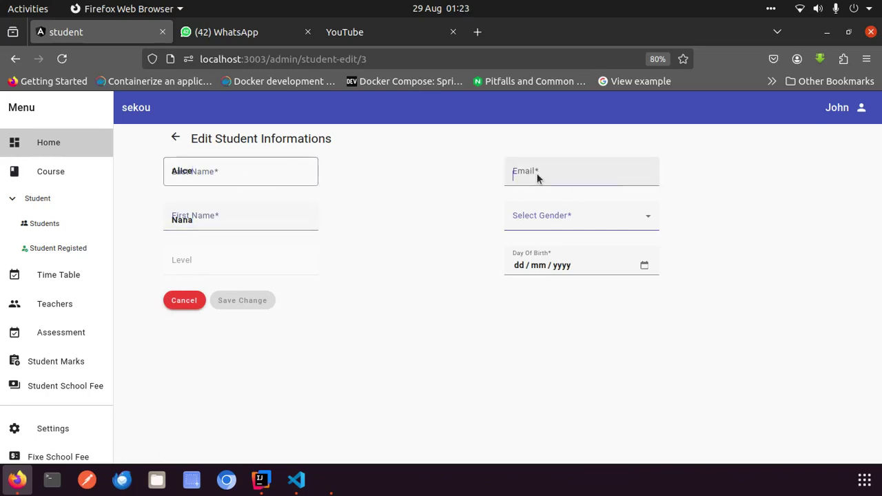
{"action": "left_click", "coordinate": [185, 301]}
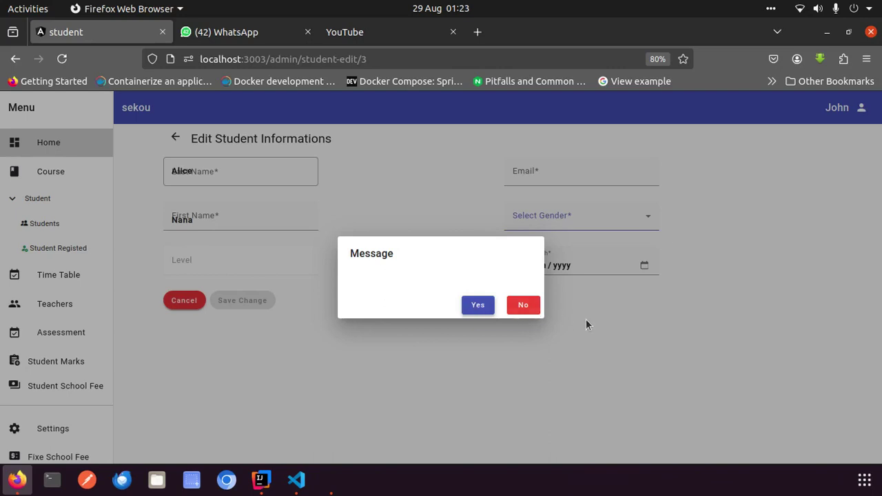
{"action": "left_click", "coordinate": [475, 305]}
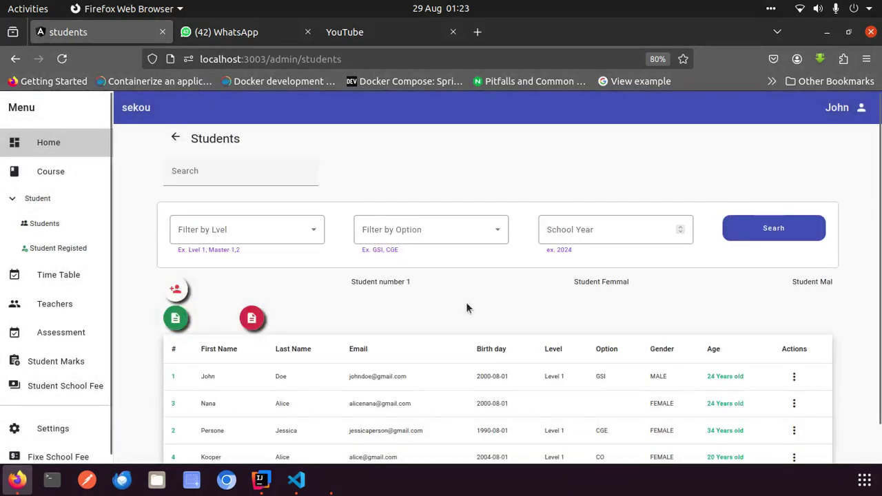
{"action": "scroll", "coordinate": [541, 357], "scroll_direction": "down", "scroll_amount": 1}
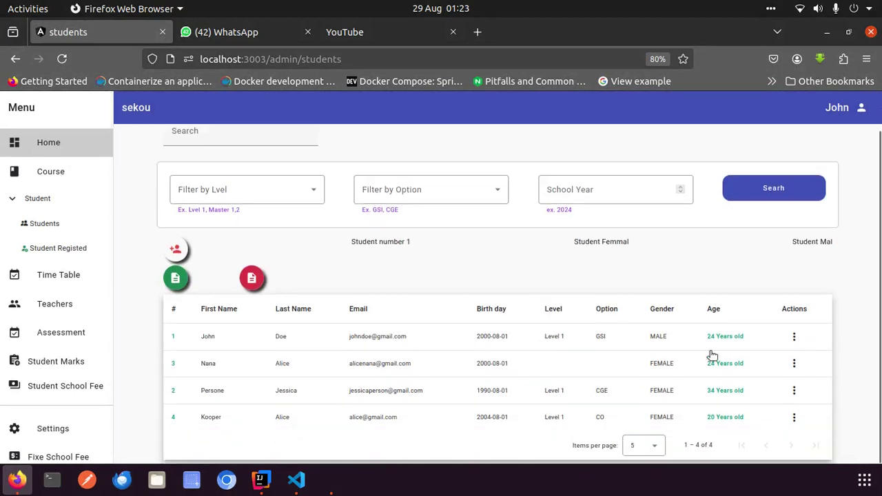
{"action": "left_click", "coordinate": [795, 339]}
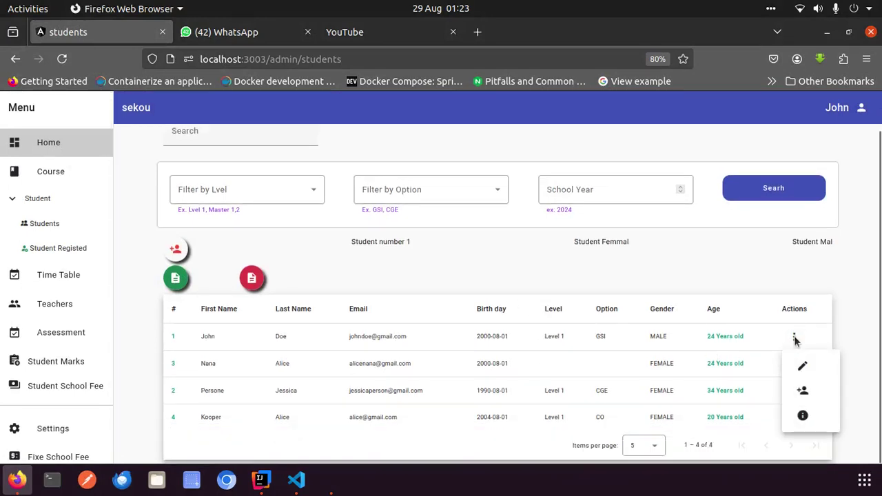
{"action": "left_click", "coordinate": [799, 366]}
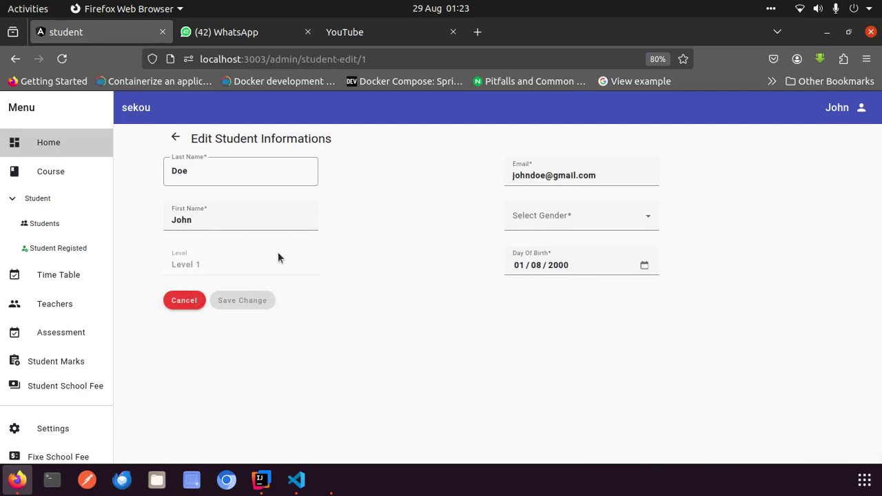
{"action": "left_click", "coordinate": [231, 172]}
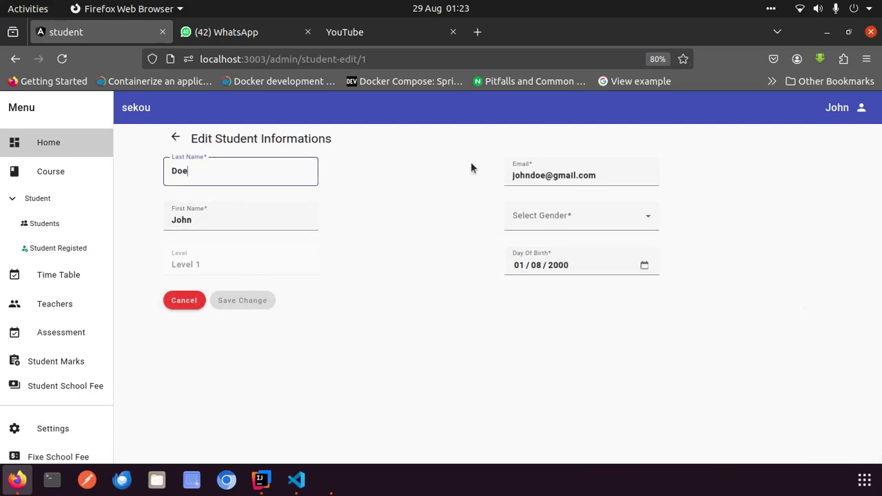
{"action": "left_click", "coordinate": [555, 223]}
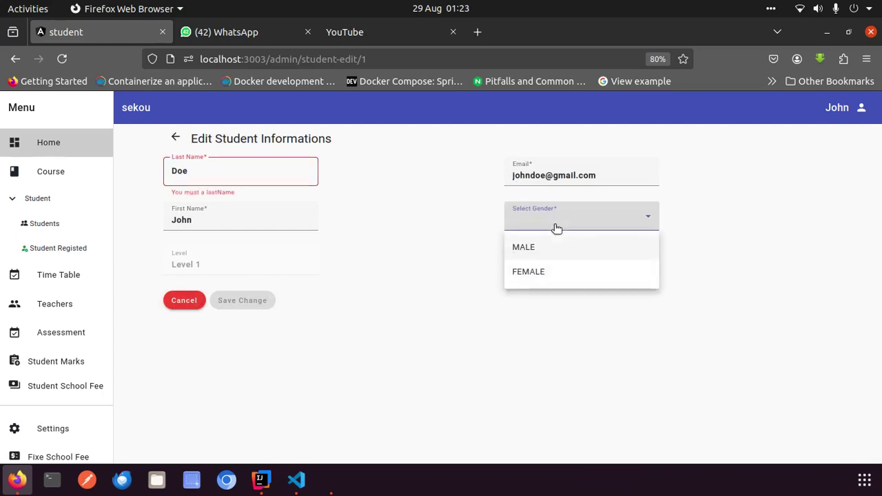
{"action": "left_click", "coordinate": [527, 329]}
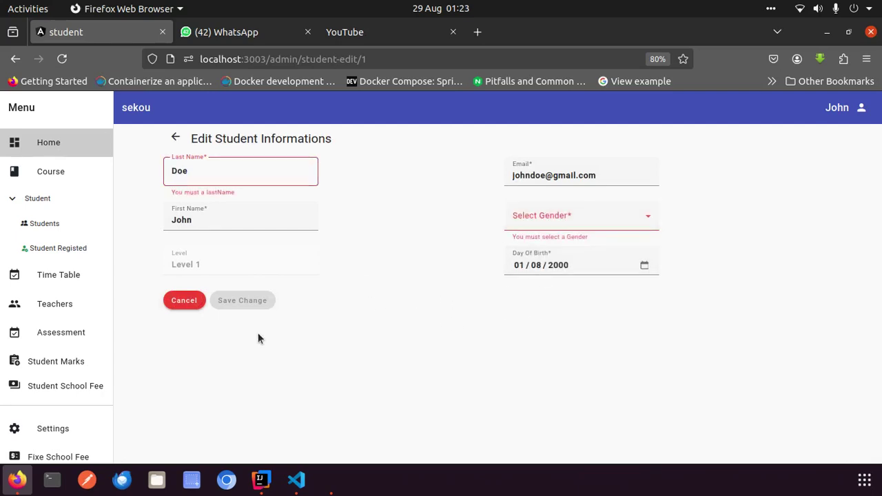
{"action": "left_click", "coordinate": [184, 301]}
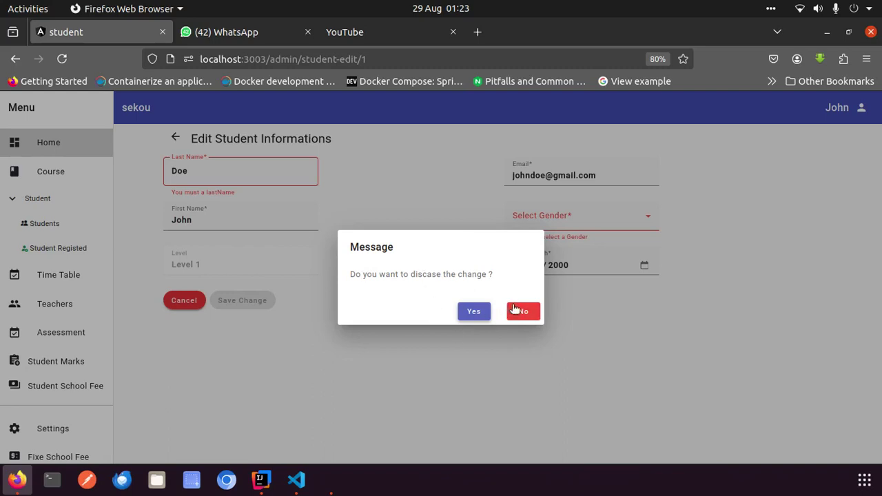
{"action": "left_click", "coordinate": [473, 311]}
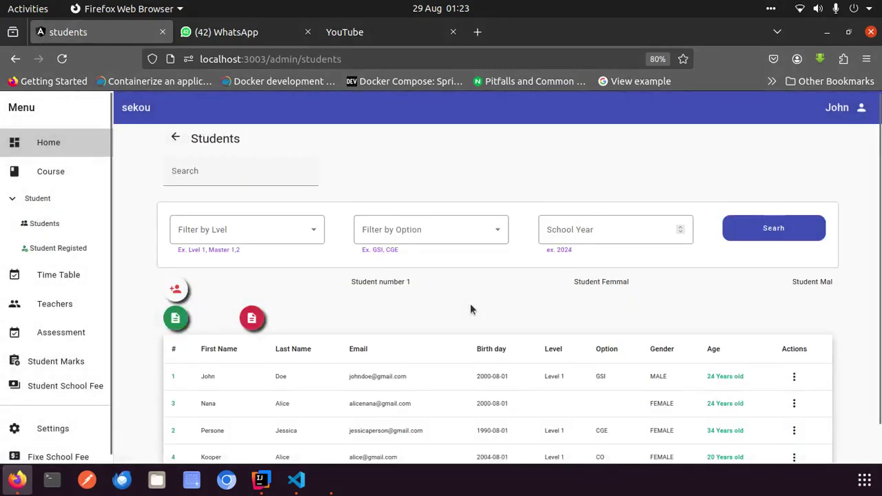
{"action": "scroll", "coordinate": [470, 309], "scroll_direction": "down", "scroll_amount": 1}
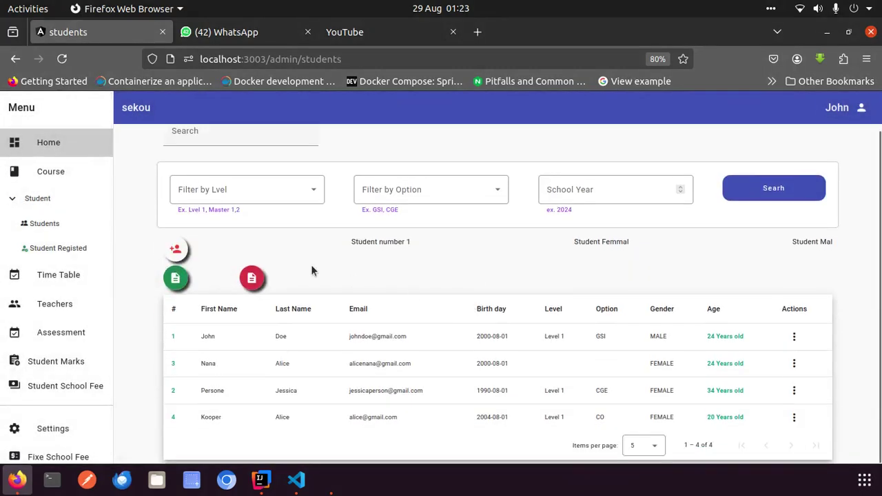
Open the Time Table's Planing Courses page with its empty Scheduler Course table
{"action": "left_click", "coordinate": [59, 274]}
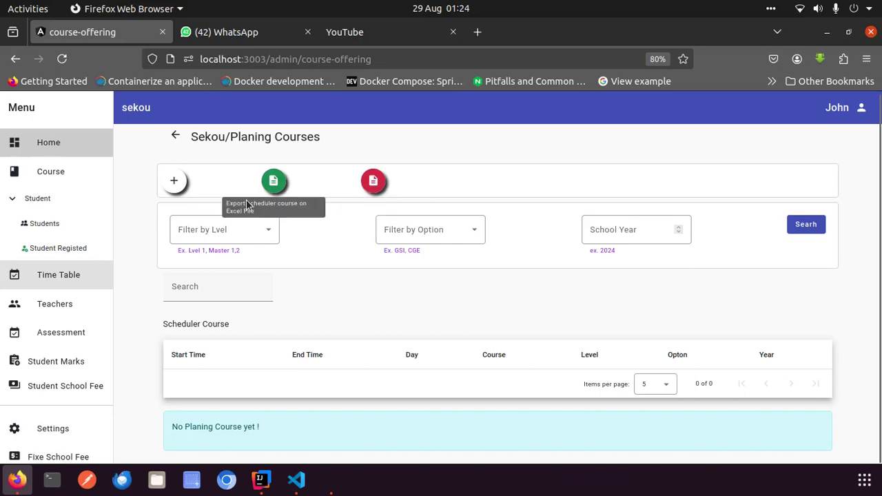
Start a new course offering with level Level 1 and option GSI
{"action": "left_click", "coordinate": [174, 180]}
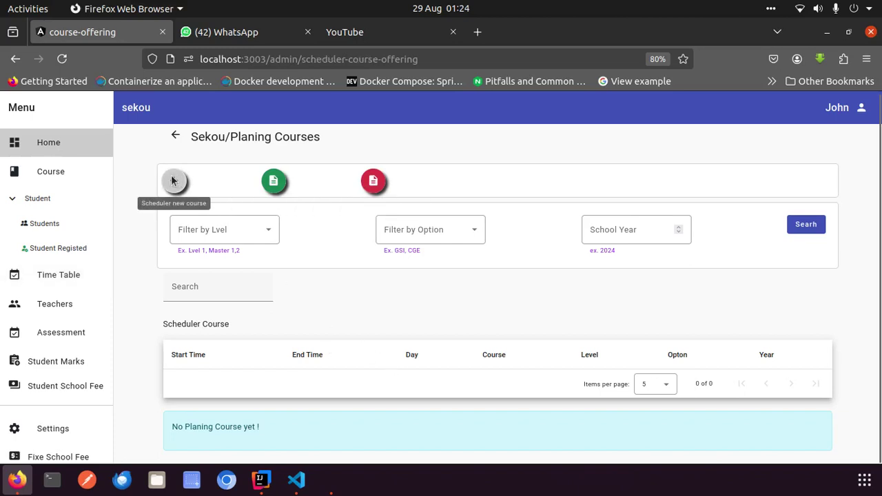
{"action": "left_click", "coordinate": [351, 181]}
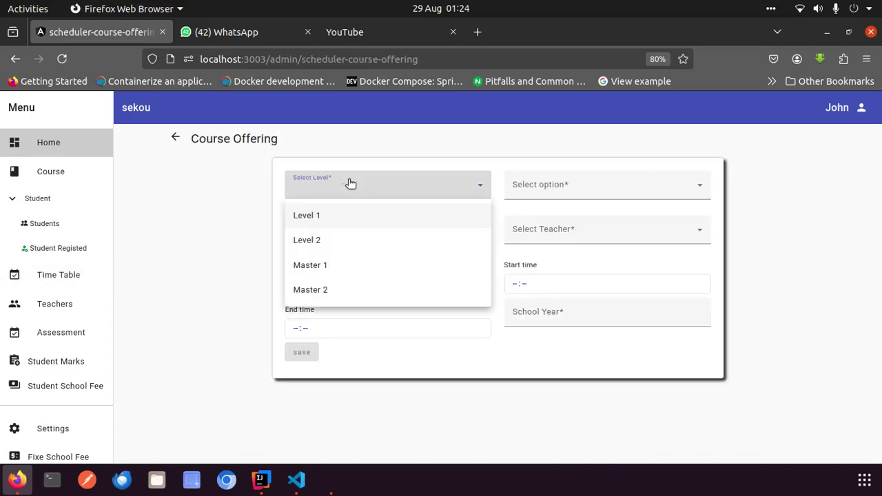
{"action": "left_click", "coordinate": [352, 214]}
{"action": "left_click", "coordinate": [549, 186]}
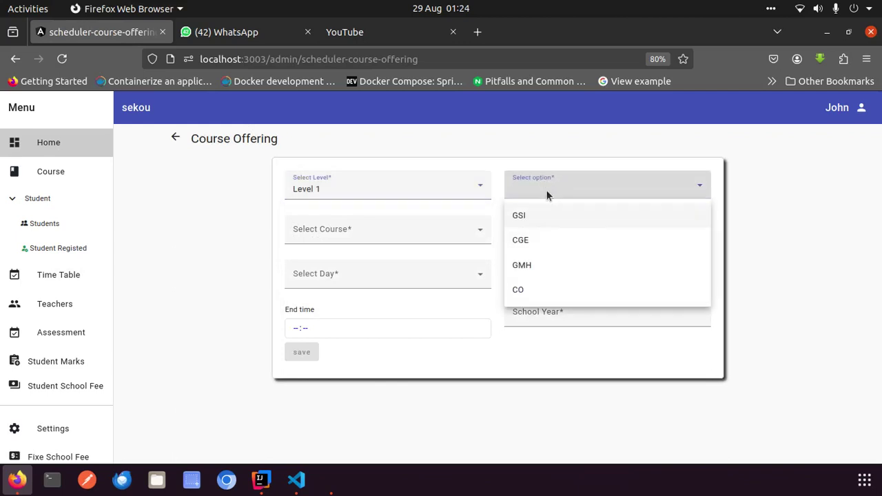
{"action": "left_click", "coordinate": [545, 225]}
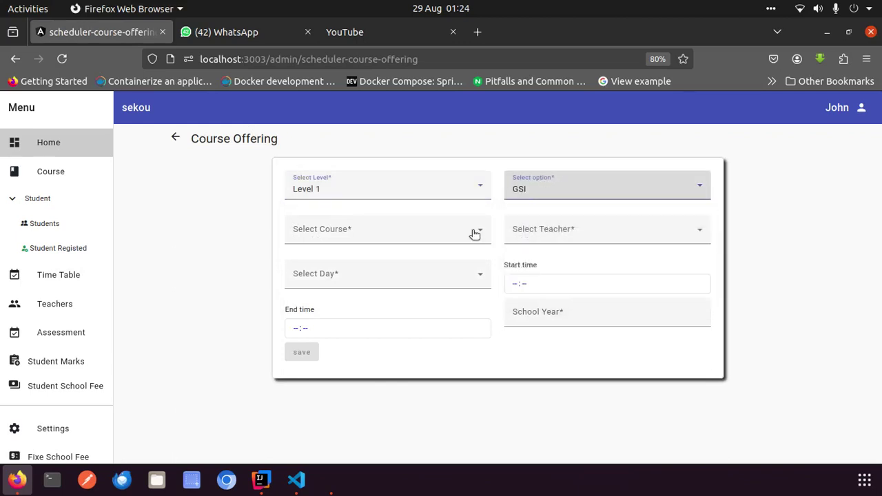
Pick Math as the course, then leave the form for the Teachers list
{"action": "left_click", "coordinate": [396, 244]}
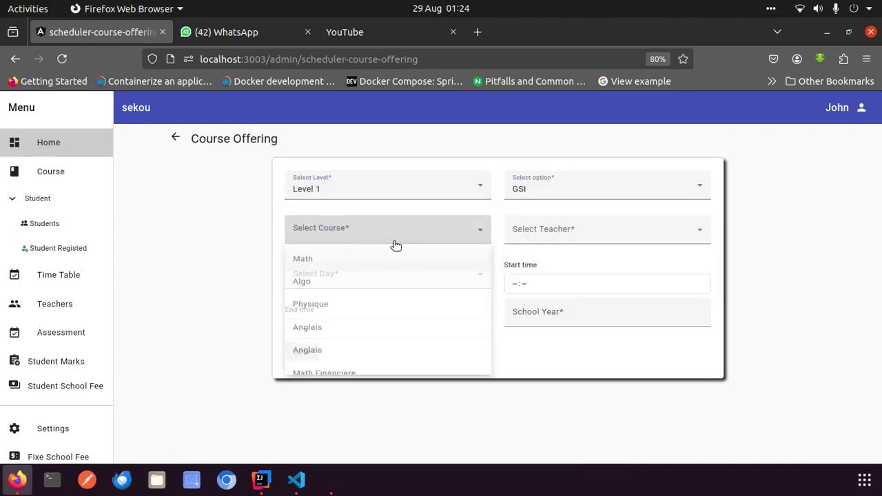
{"action": "left_click", "coordinate": [415, 202]}
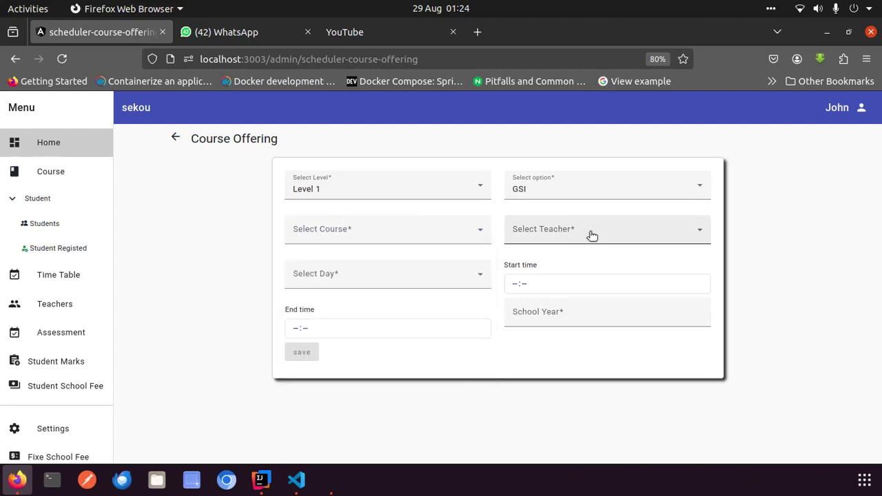
{"action": "left_click", "coordinate": [402, 234]}
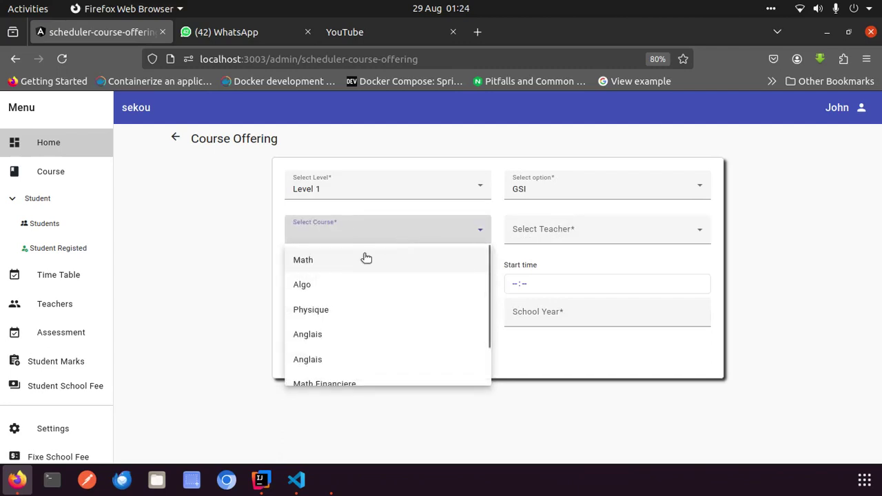
{"action": "left_click", "coordinate": [334, 268]}
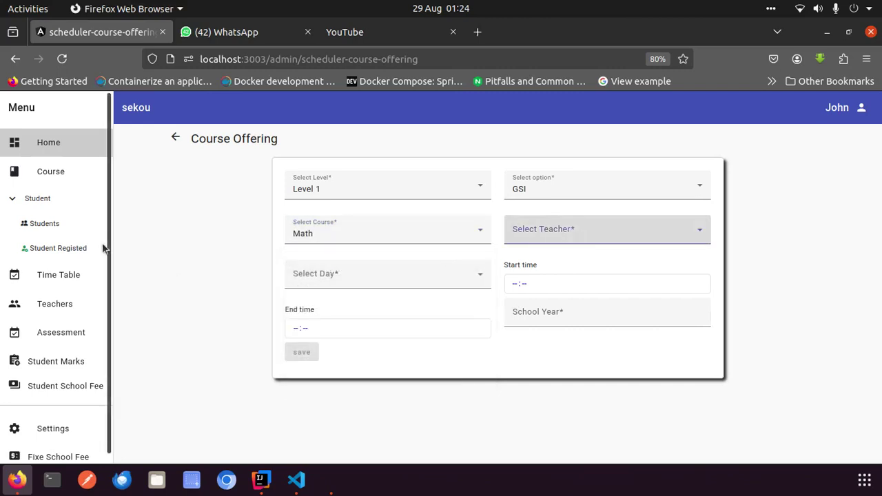
{"action": "left_click", "coordinate": [70, 305]}
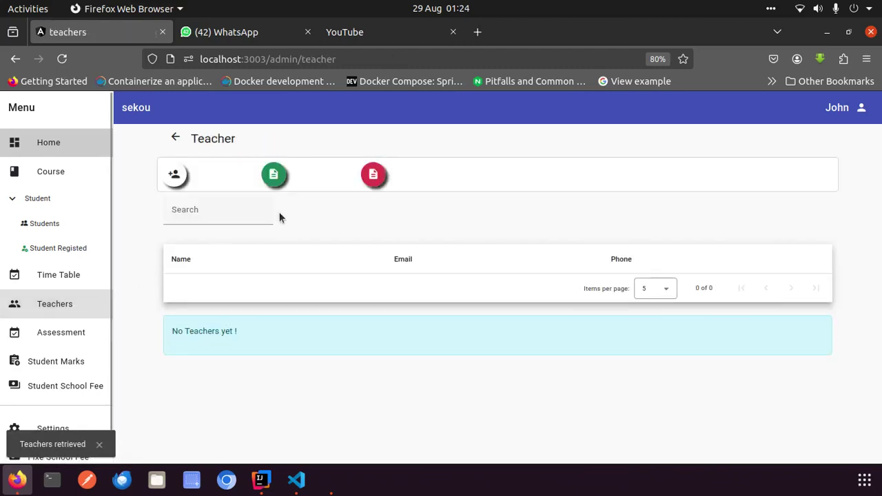
Start a new teacher and enter the last name, first name and phone number
{"action": "left_click", "coordinate": [180, 177]}
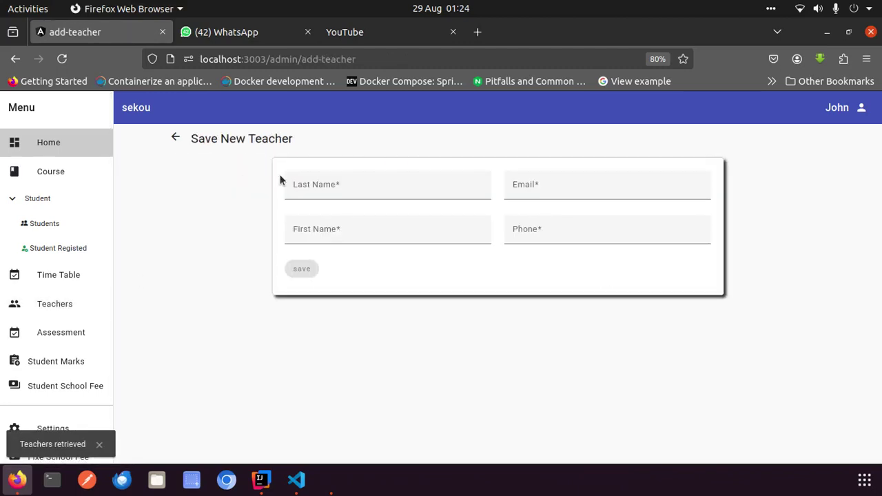
{"action": "left_click", "coordinate": [314, 183]}
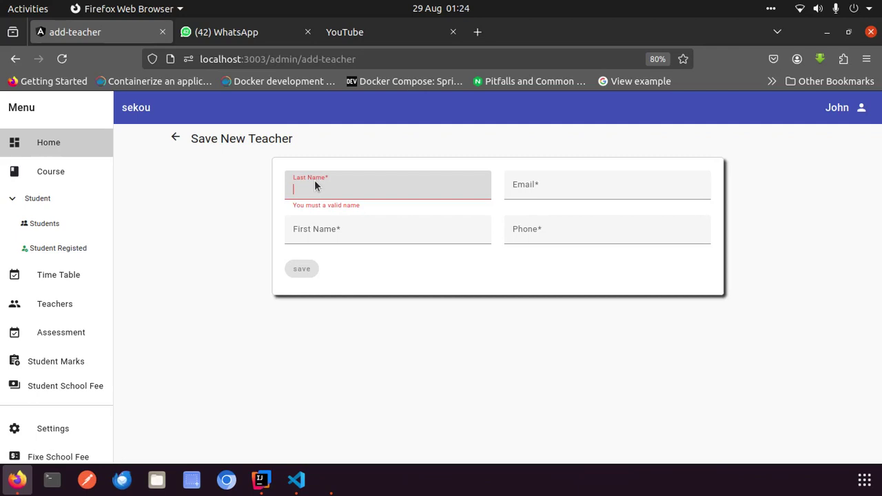
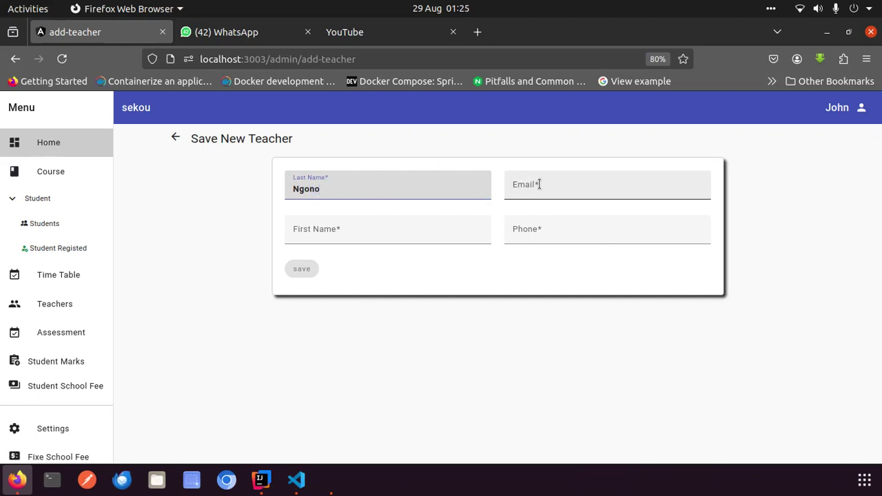
{"action": "left_click", "coordinate": [540, 184]}
{"action": "left_click", "coordinate": [351, 224]}
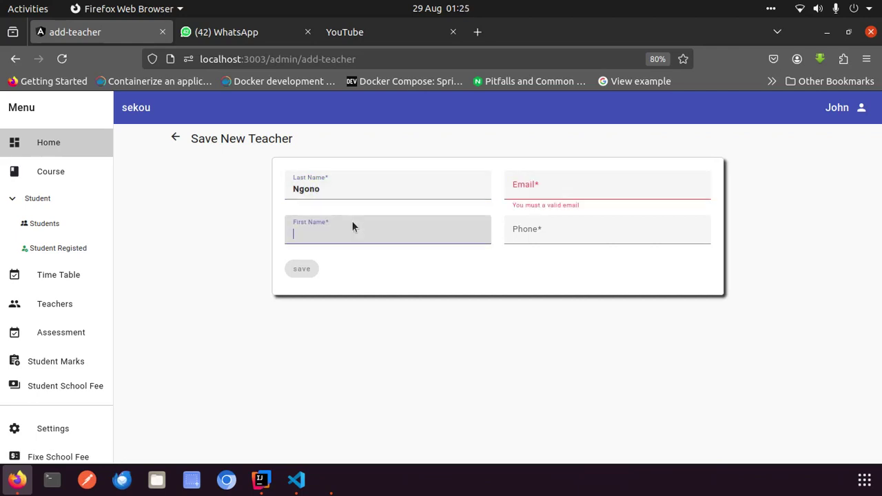
{"action": "left_click", "coordinate": [547, 227]}
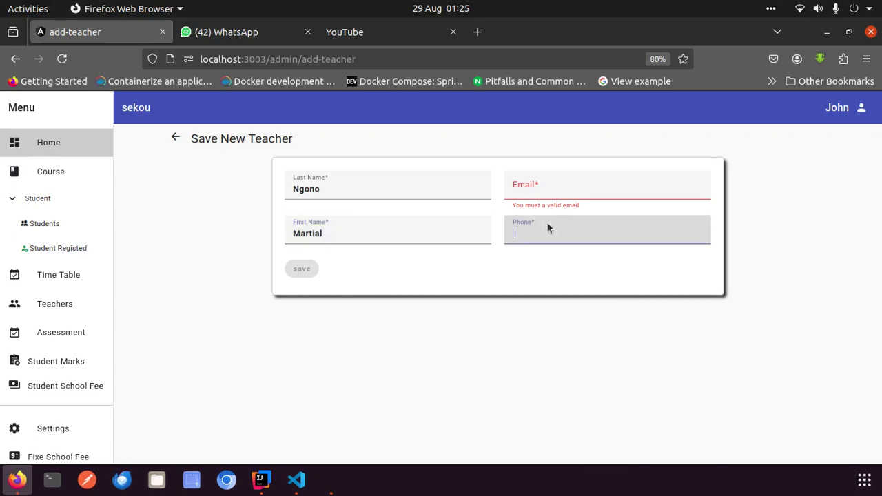
Fill in the teacher's e-mail address and save the new teacher
{"action": "left_click", "coordinate": [553, 185]}
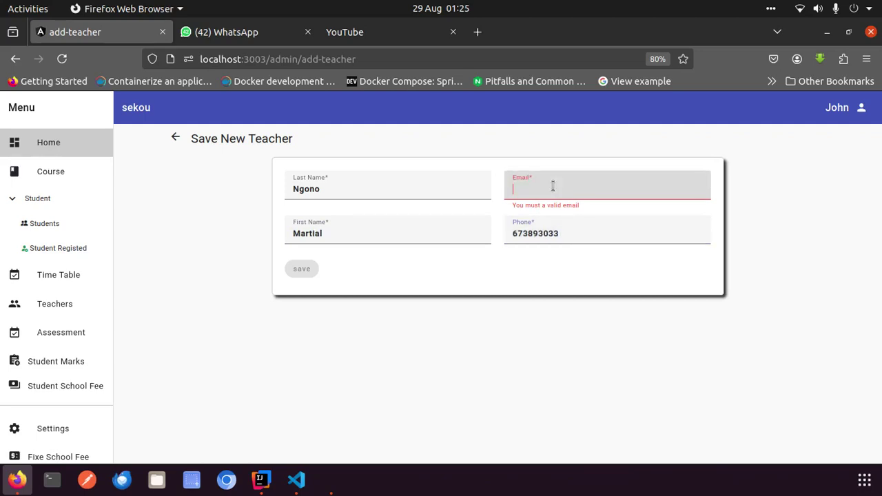
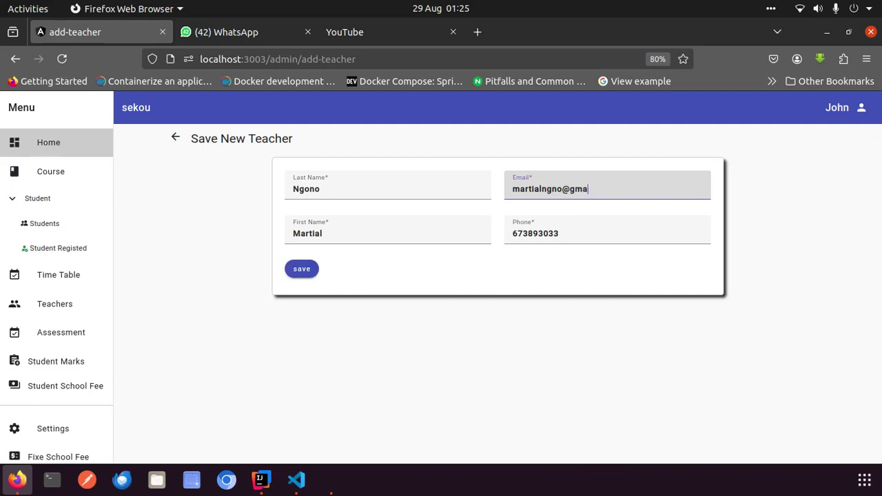
{"action": "left_click", "coordinate": [308, 272]}
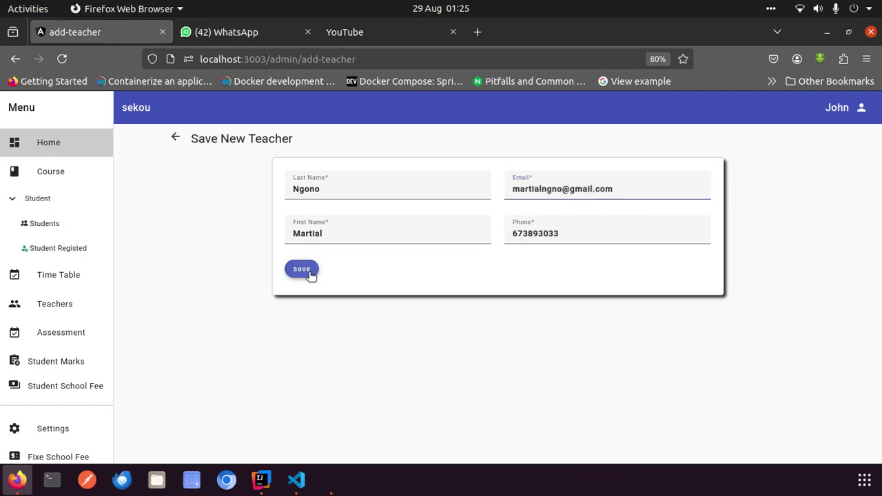
{"action": "left_click", "coordinate": [56, 277]}
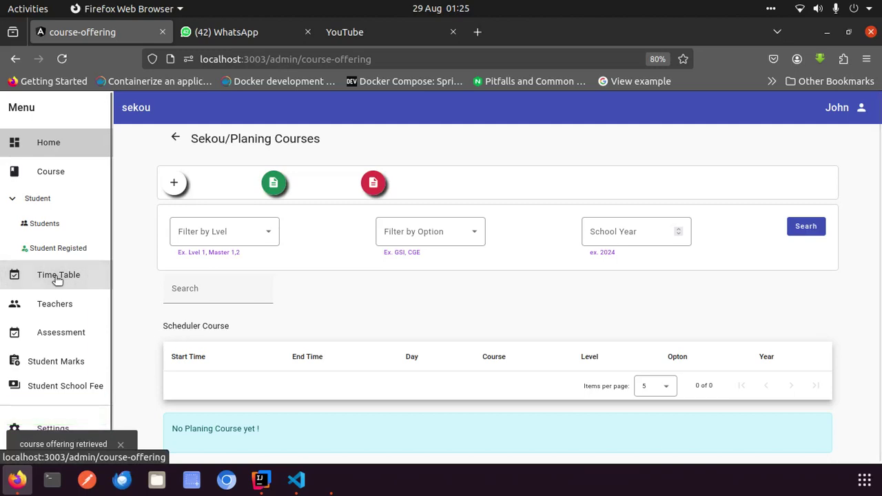
{"action": "left_click", "coordinate": [61, 304]}
Start another teacher and enter the last and first names
{"action": "left_click", "coordinate": [176, 177]}
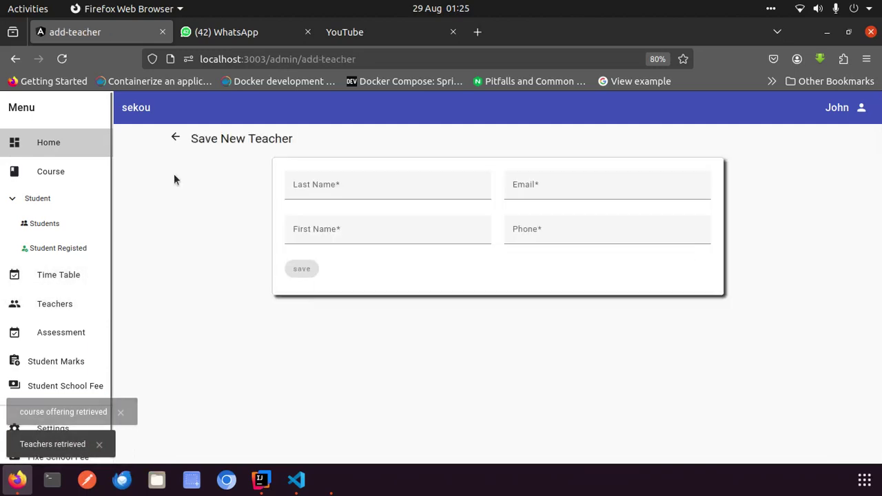
{"action": "left_click", "coordinate": [330, 191]}
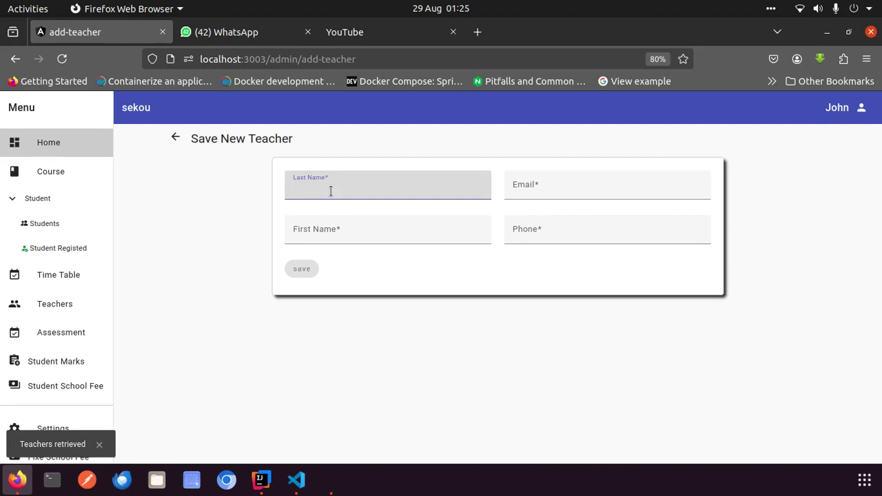
{"action": "type", "text": "James"}
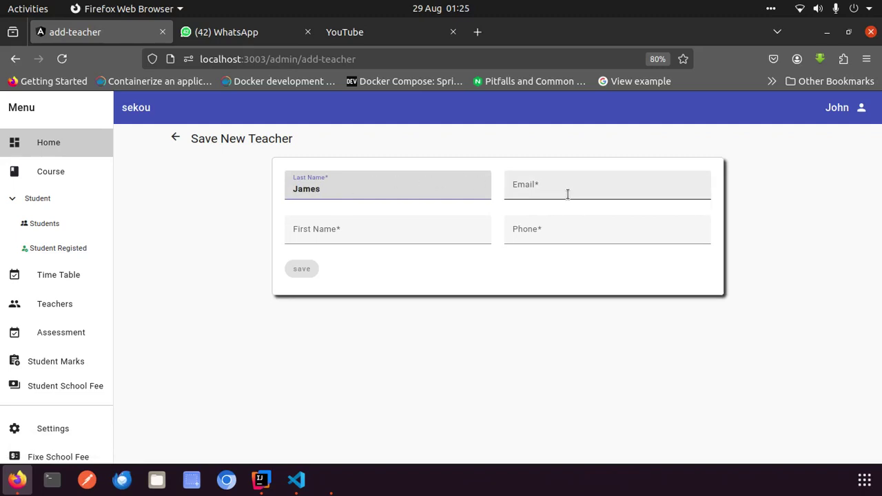
{"action": "left_click", "coordinate": [570, 193]}
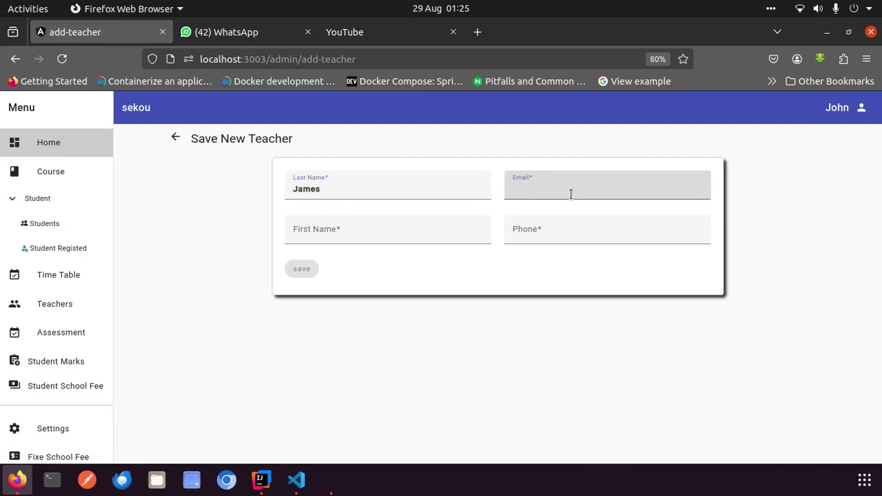
{"action": "left_click", "coordinate": [421, 221]}
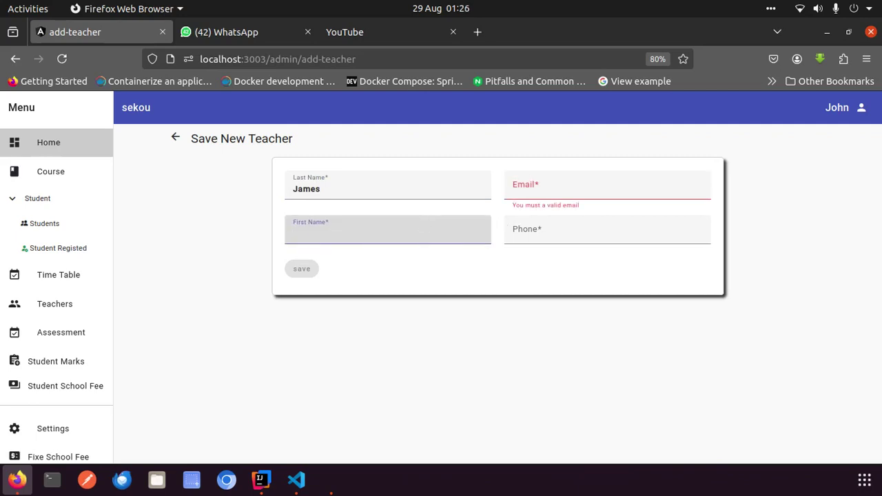
{"action": "type", "text": "Gosling"}
Enter the second teacher's e-mail and phone number, then save
{"action": "left_click", "coordinate": [532, 185]}
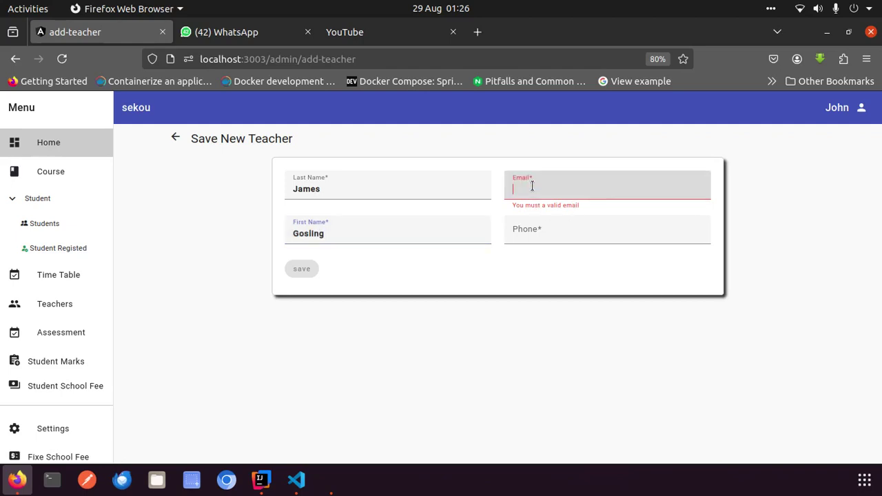
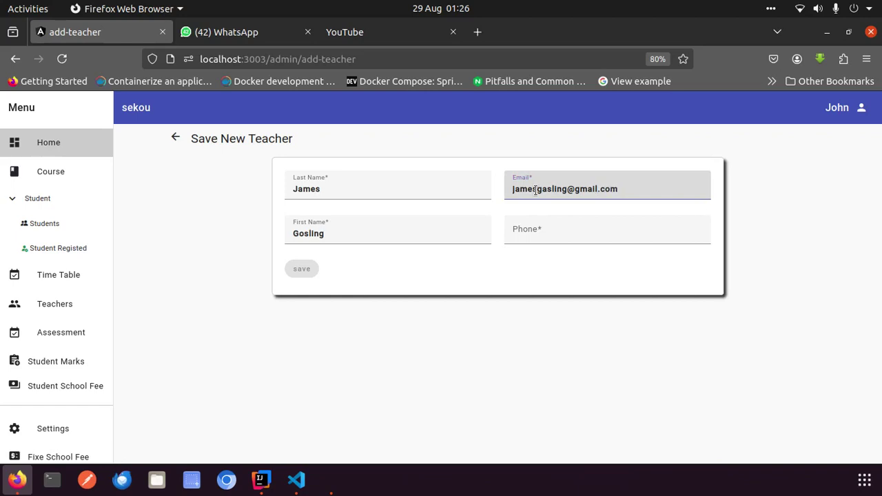
{"action": "left_click", "coordinate": [563, 224]}
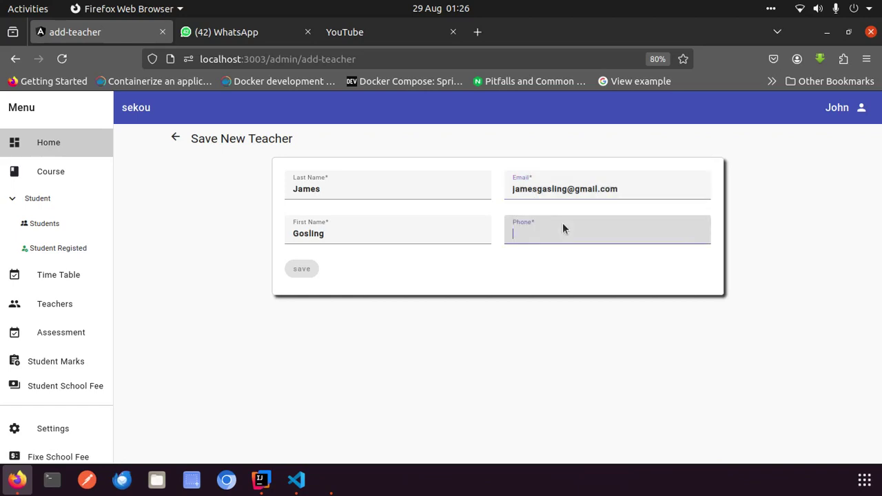
{"action": "key", "text": "BackSpace"}
{"action": "key", "text": "BackSpace"}
{"action": "key", "text": "BackSpace"}
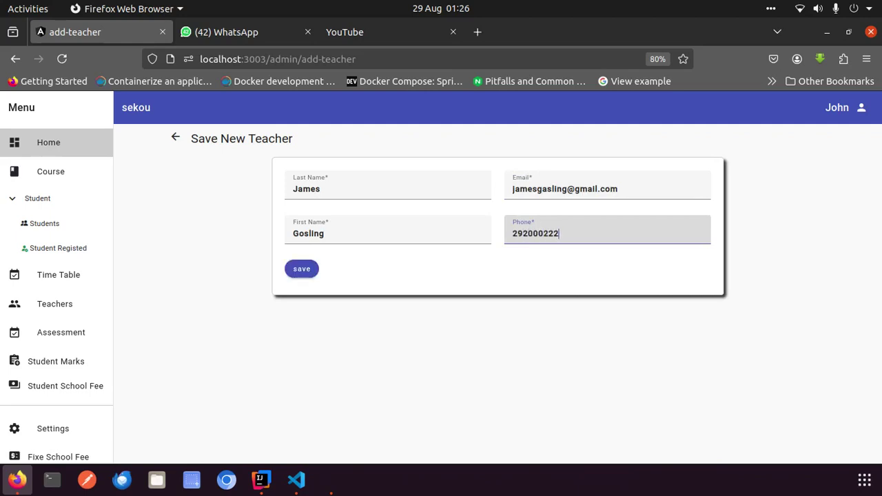
{"action": "left_click", "coordinate": [307, 277]}
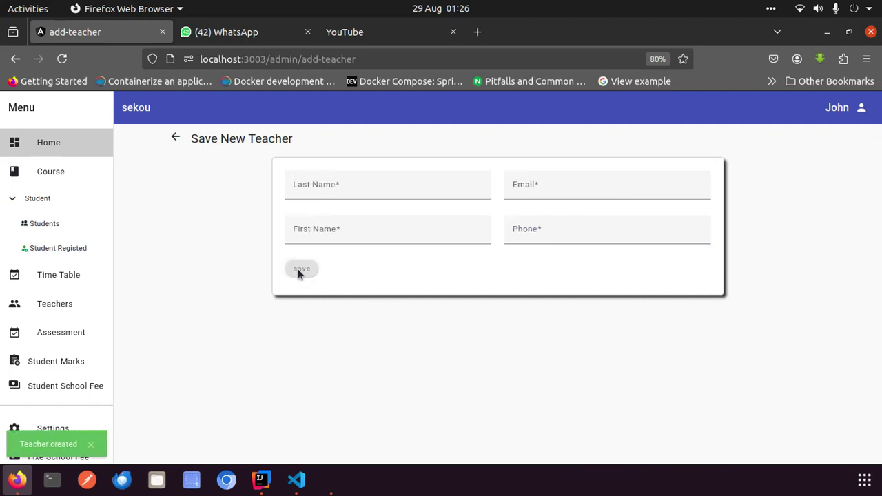
Start a new course offering for Level 1, option GSI, course Algo
{"action": "left_click", "coordinate": [79, 277]}
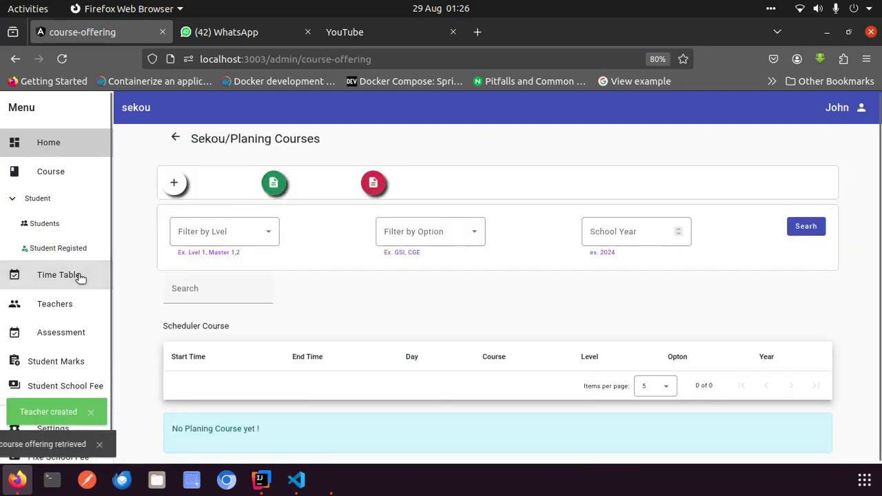
{"action": "left_click", "coordinate": [175, 183]}
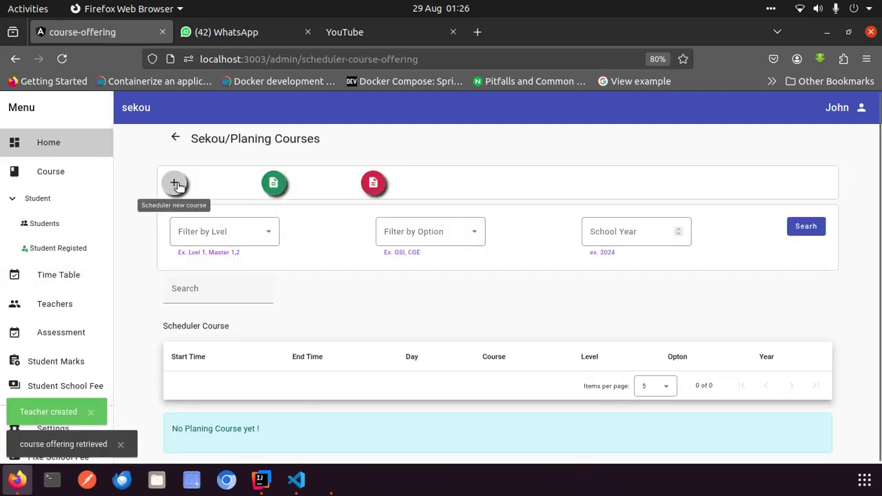
{"action": "left_click", "coordinate": [346, 187]}
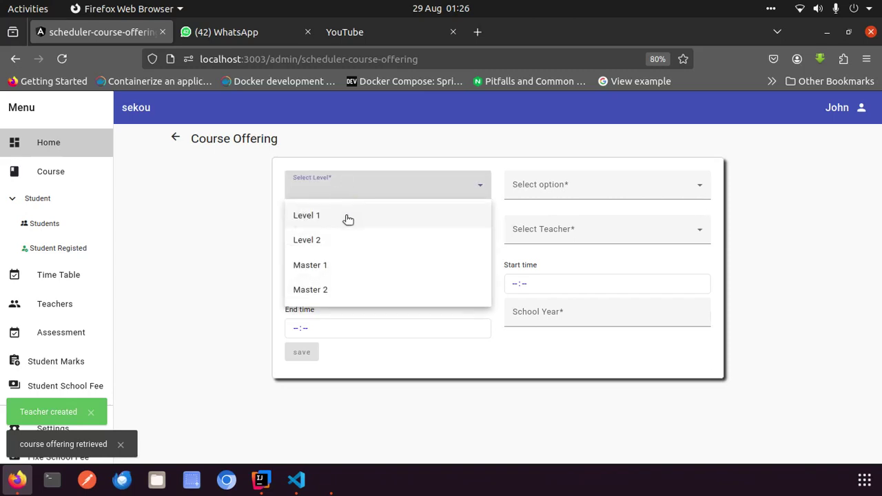
{"action": "left_click", "coordinate": [348, 217]}
{"action": "left_click", "coordinate": [400, 189]}
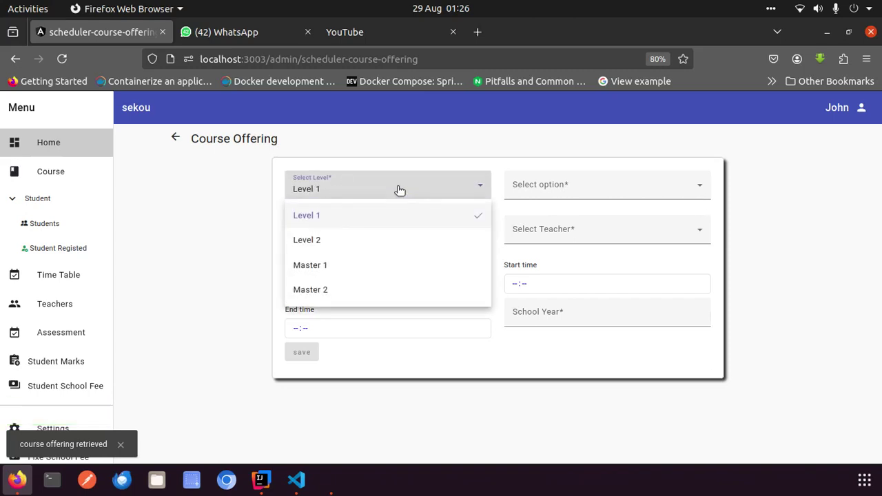
{"action": "left_click", "coordinate": [578, 163]}
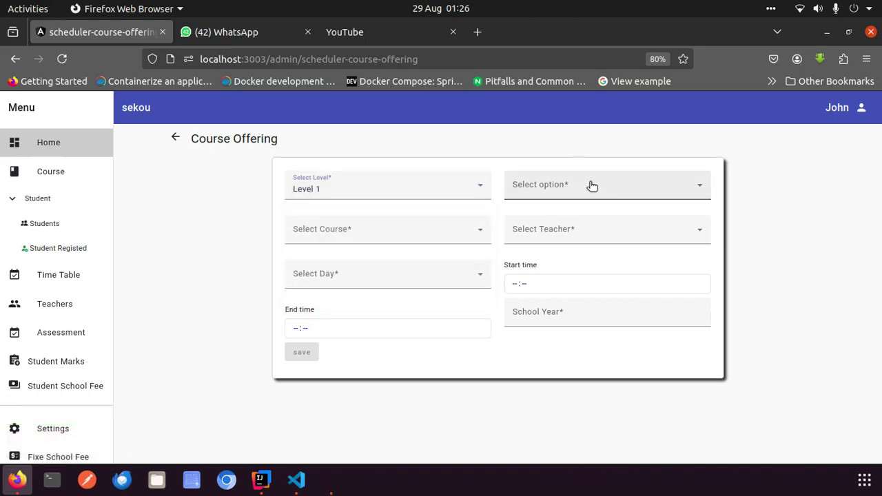
{"action": "left_click", "coordinate": [591, 186]}
{"action": "left_click", "coordinate": [556, 223]}
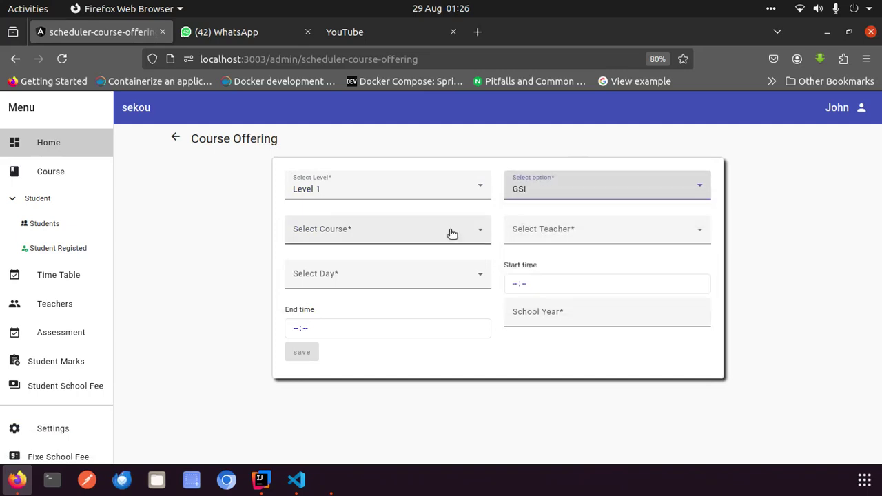
{"action": "left_click", "coordinate": [411, 235]}
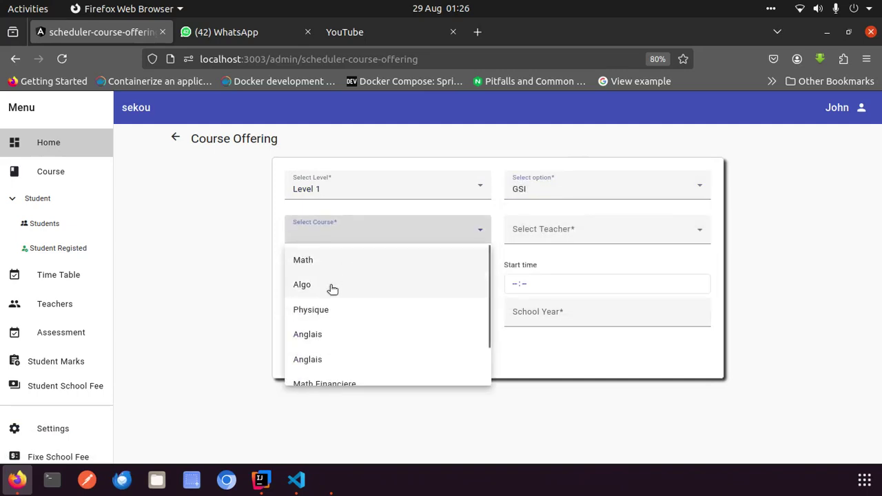
{"action": "left_click", "coordinate": [332, 289]}
Assign a teacher, schedule it on Monday, and set the school year to 2025
{"action": "left_click", "coordinate": [554, 231]}
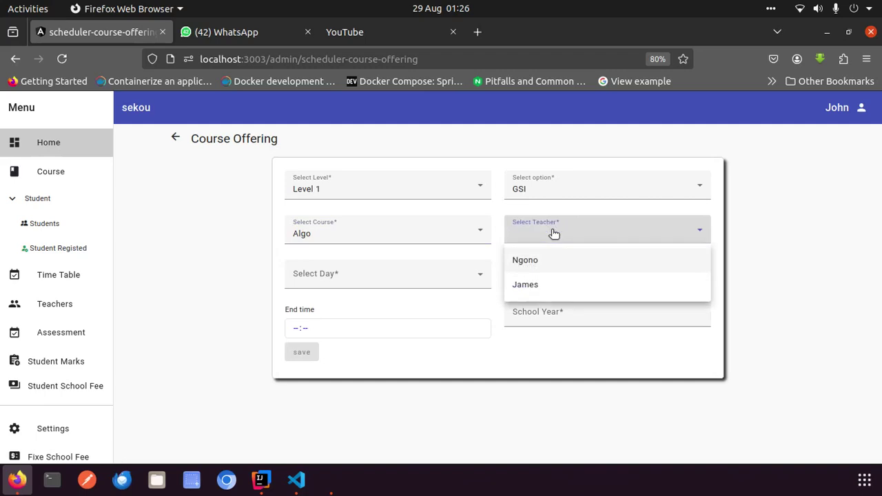
{"action": "left_click", "coordinate": [541, 286]}
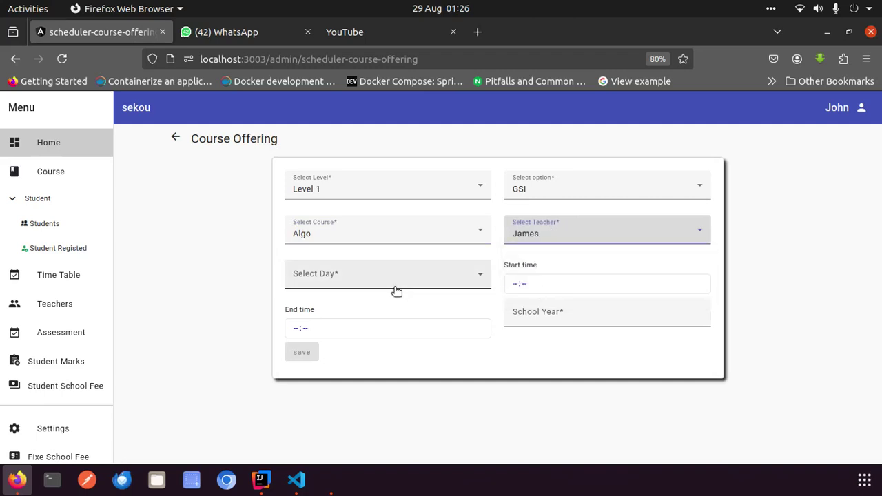
{"action": "left_click", "coordinate": [366, 286]}
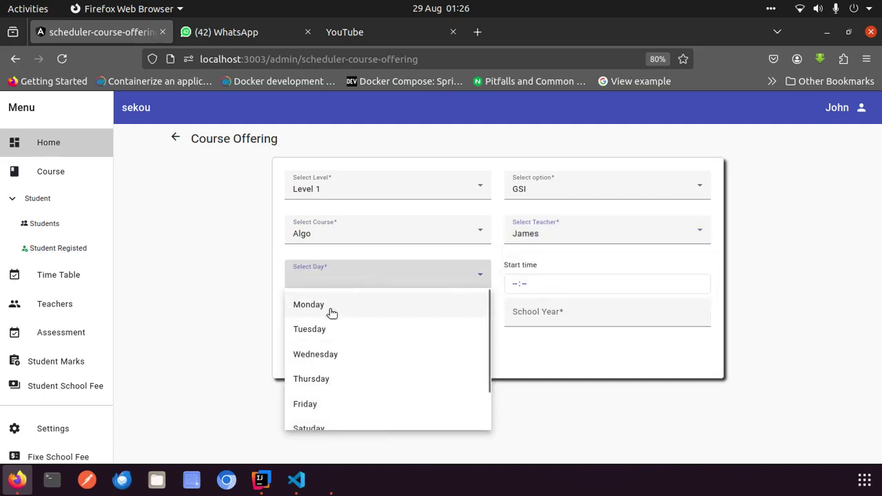
{"action": "left_click", "coordinate": [329, 309]}
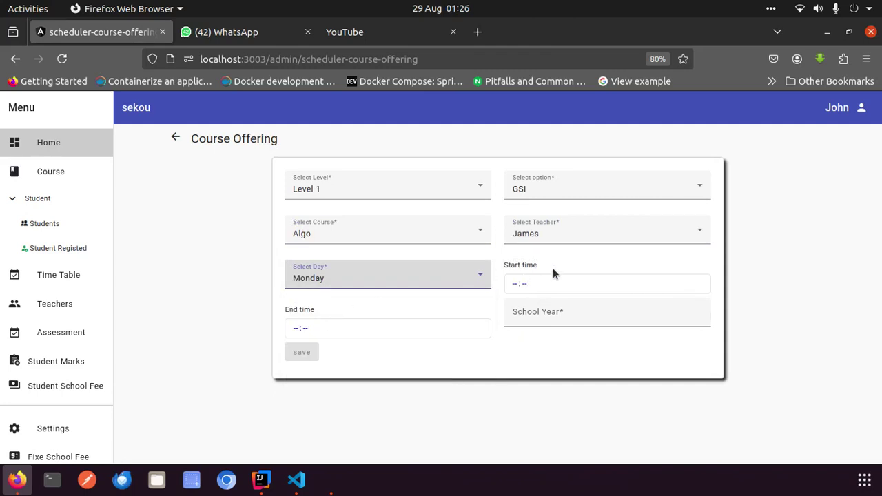
{"action": "left_click", "coordinate": [514, 284]}
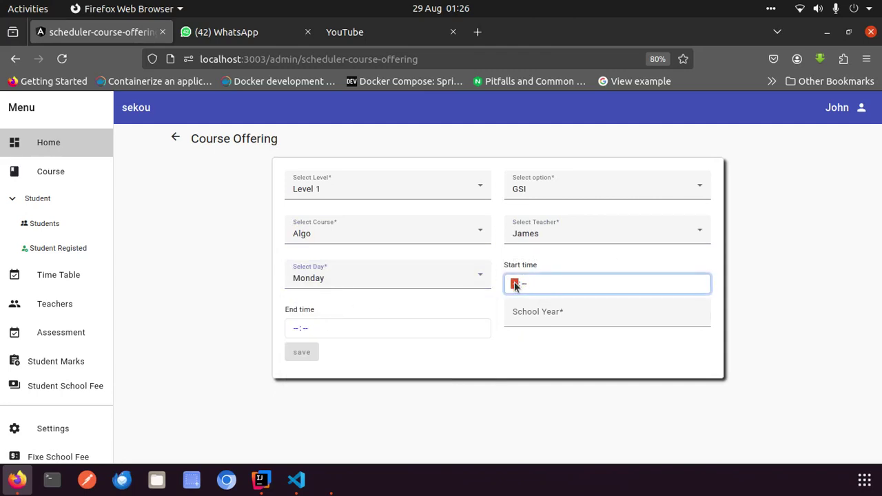
{"action": "left_click", "coordinate": [522, 285]}
{"action": "left_click", "coordinate": [514, 284]}
{"action": "left_click", "coordinate": [553, 308]}
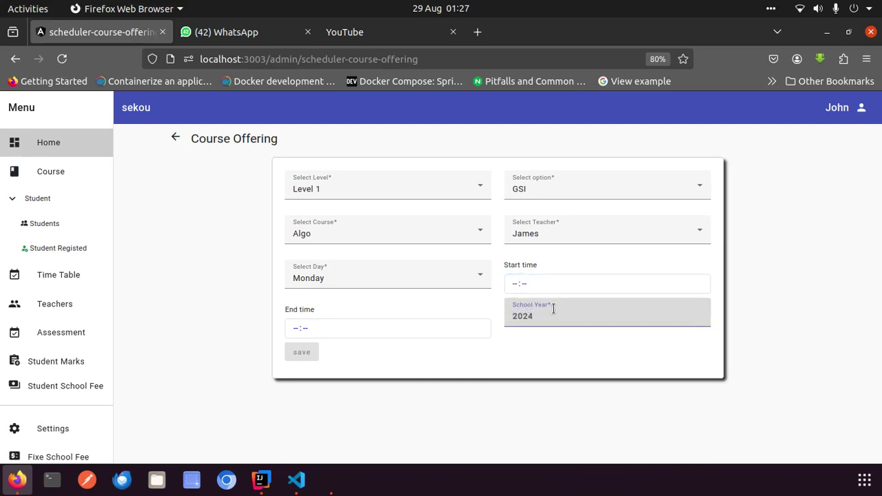
{"action": "key", "text": "ctrl+a"}
{"action": "type", "text": "2025"}
Set the time from 08:30 to 11:30 and save the Algo offering
{"action": "left_click", "coordinate": [516, 282]}
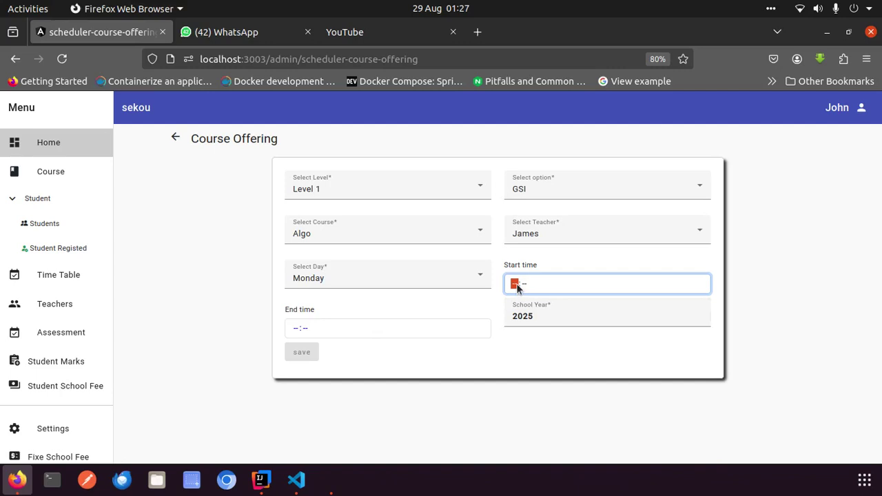
{"action": "type", "text": "08:30"}
{"action": "left_click", "coordinate": [297, 329]}
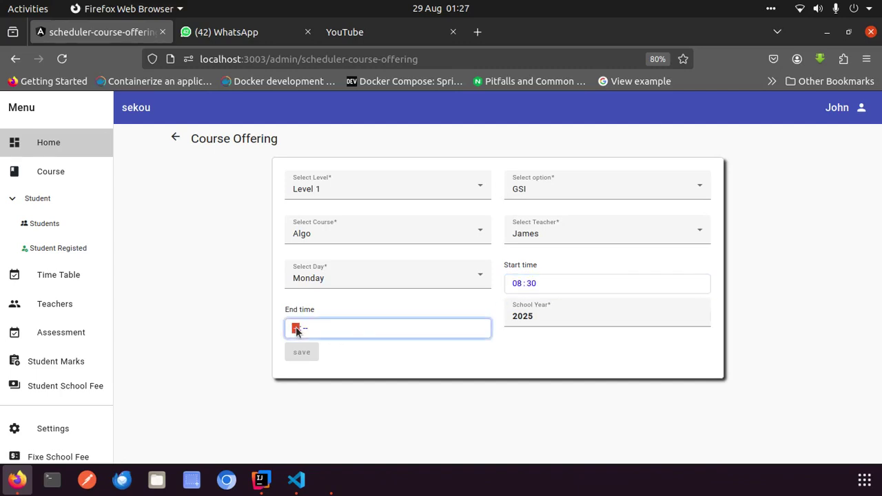
{"action": "type", "text": "11:30"}
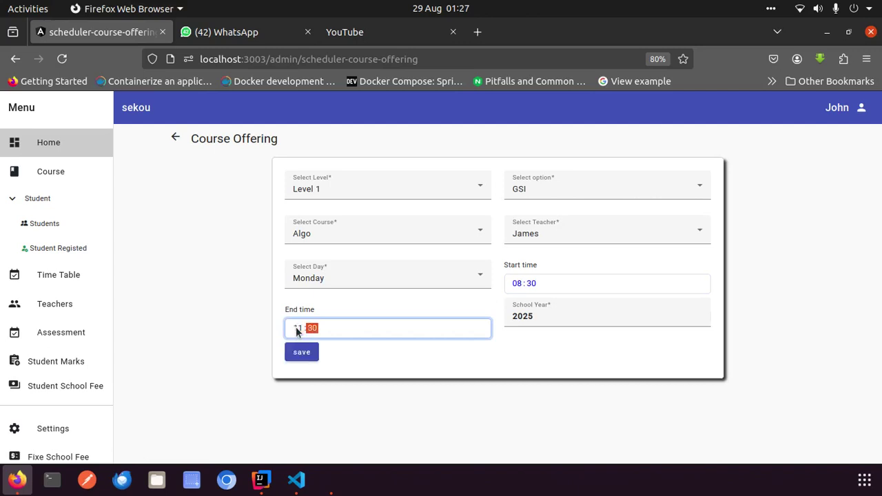
{"action": "left_click", "coordinate": [304, 352]}
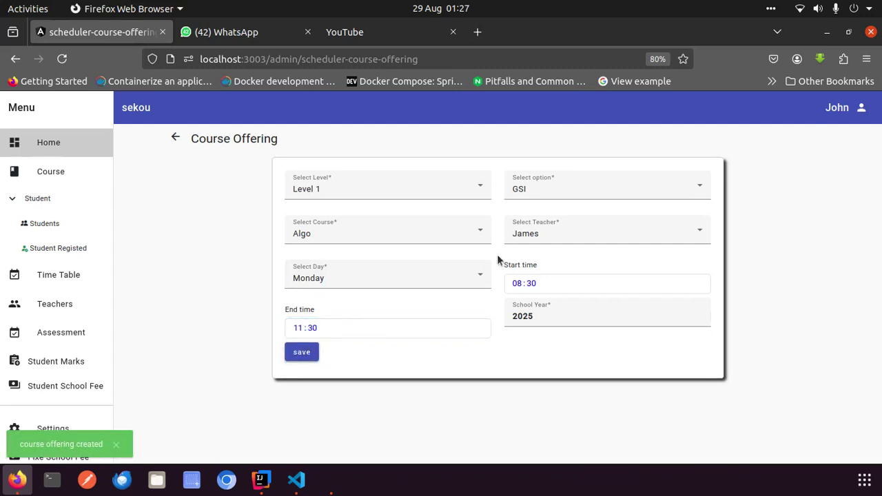
{"action": "left_click", "coordinate": [658, 237]}
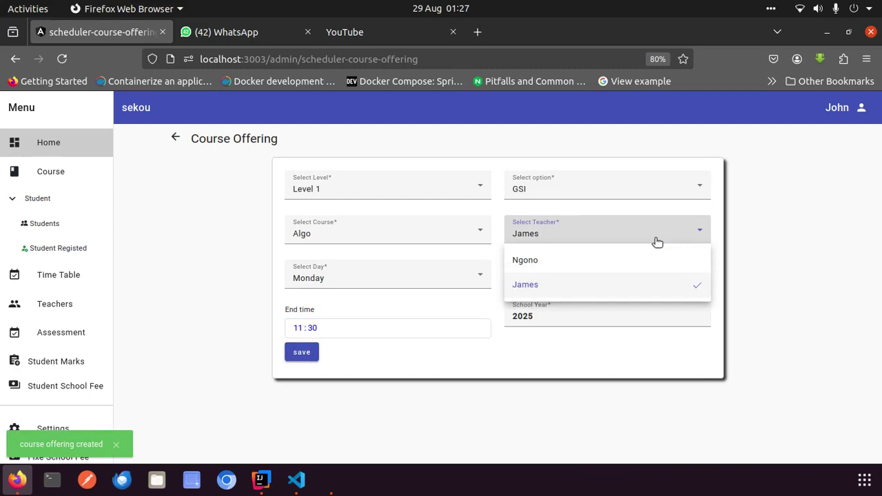
Switch to the other teacher and change the offering's course to Anglais
{"action": "left_click", "coordinate": [604, 261]}
{"action": "left_click", "coordinate": [395, 241]}
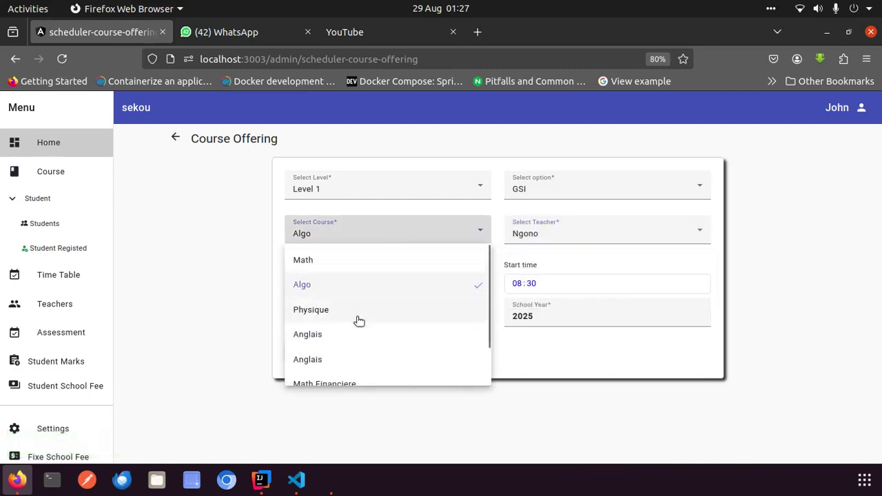
{"action": "scroll", "coordinate": [356, 314], "scroll_direction": "down", "scroll_amount": 1}
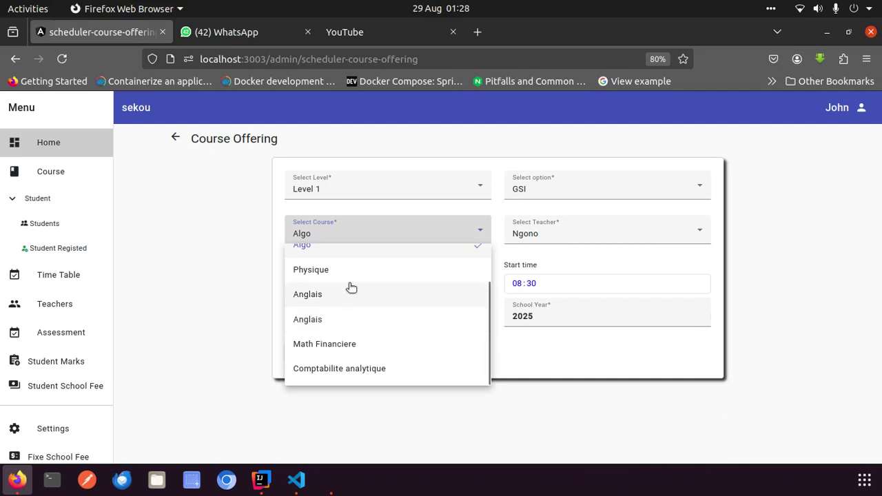
{"action": "scroll", "coordinate": [351, 287], "scroll_direction": "up", "scroll_amount": 1}
{"action": "scroll", "coordinate": [351, 287], "scroll_direction": "down", "scroll_amount": 1}
{"action": "scroll", "coordinate": [351, 286], "scroll_direction": "up", "scroll_amount": 1}
{"action": "scroll", "coordinate": [350, 287], "scroll_direction": "down", "scroll_amount": 2}
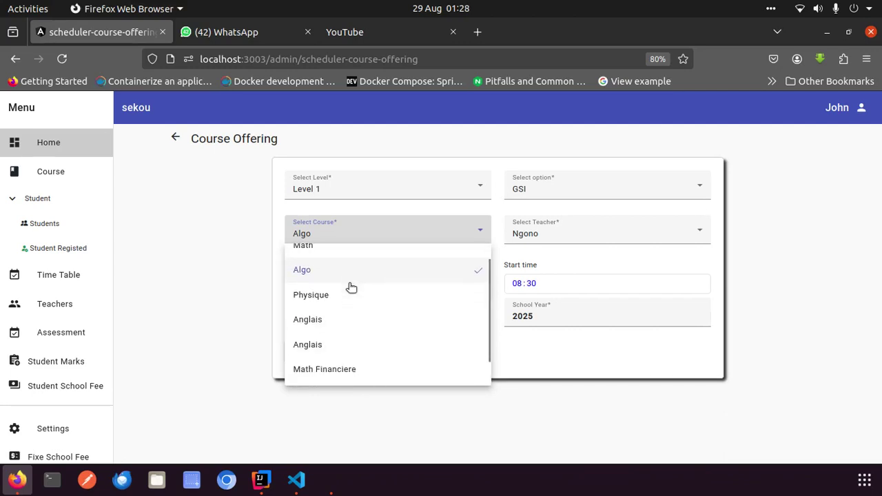
{"action": "scroll", "coordinate": [351, 287], "scroll_direction": "up", "scroll_amount": 1}
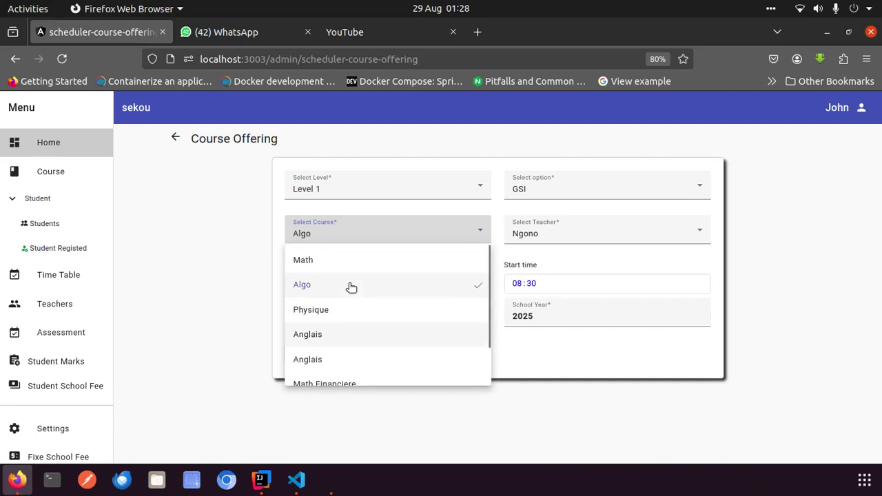
{"action": "scroll", "coordinate": [351, 286], "scroll_direction": "down", "scroll_amount": 2}
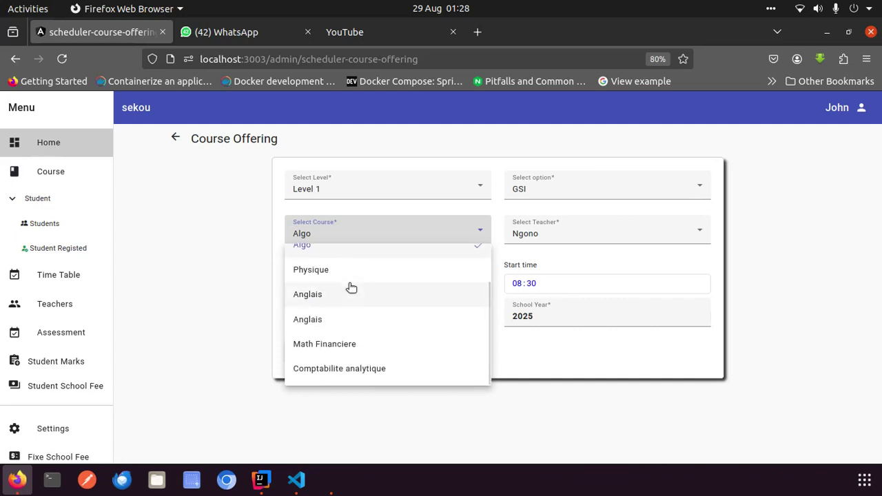
{"action": "scroll", "coordinate": [350, 287], "scroll_direction": "up", "scroll_amount": 1}
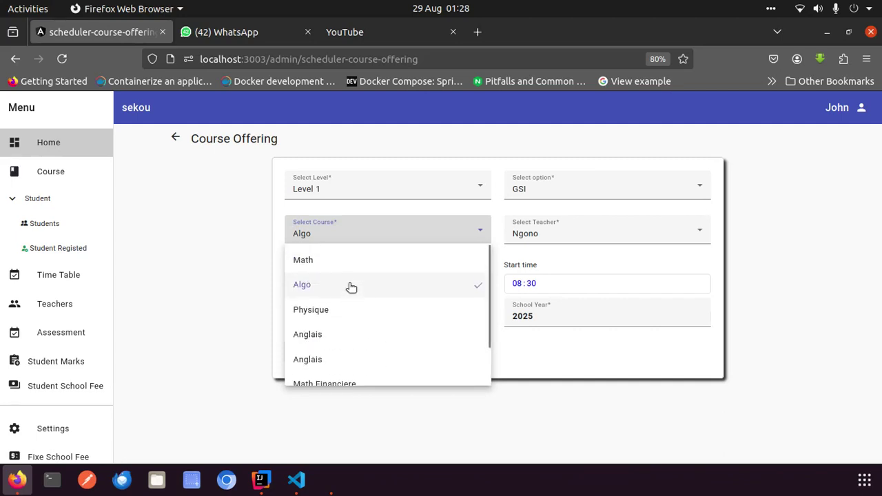
{"action": "left_click", "coordinate": [380, 196]}
{"action": "left_click", "coordinate": [369, 232]}
{"action": "scroll", "coordinate": [346, 309], "scroll_direction": "down", "scroll_amount": 2}
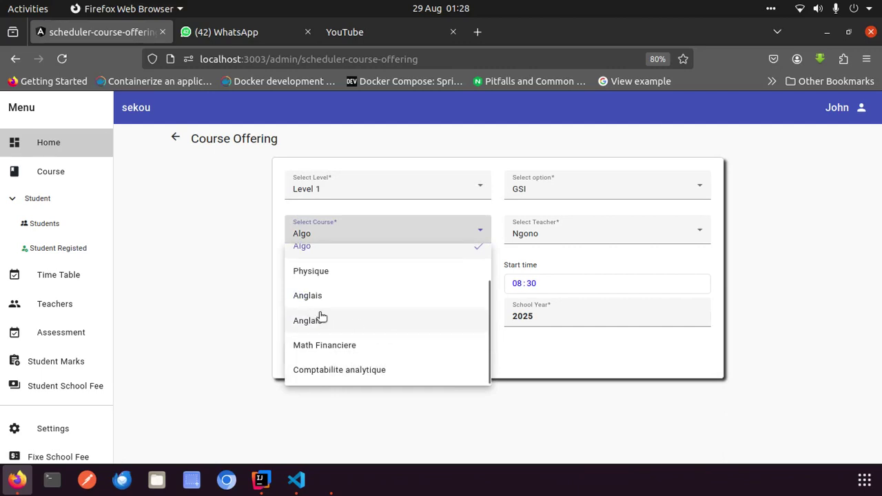
{"action": "scroll", "coordinate": [318, 314], "scroll_direction": "up", "scroll_amount": 1}
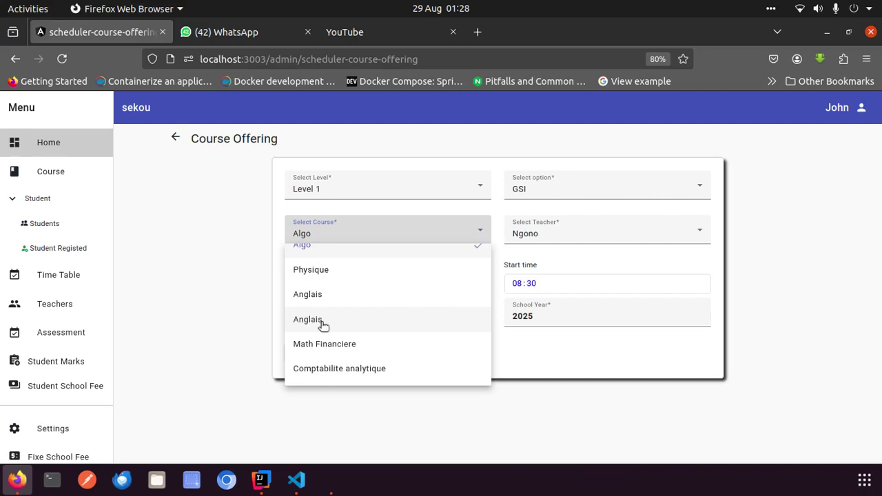
{"action": "scroll", "coordinate": [339, 282], "scroll_direction": "up", "scroll_amount": 1}
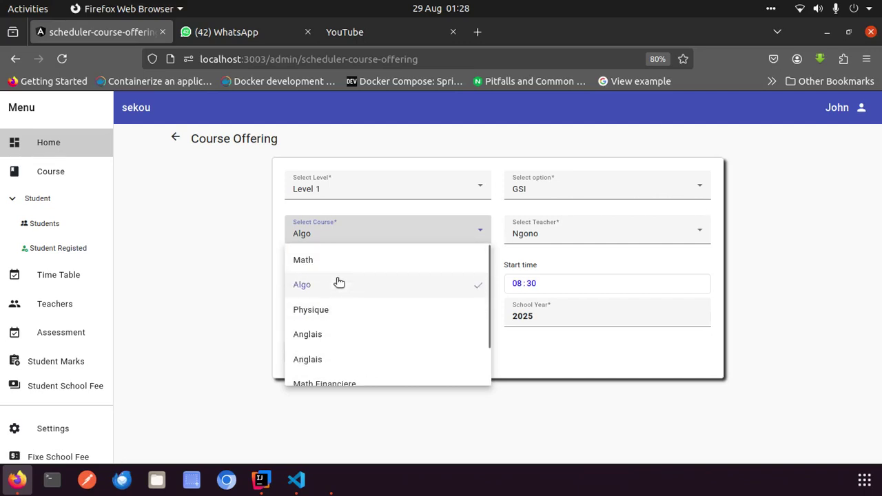
{"action": "scroll", "coordinate": [338, 281], "scroll_direction": "down", "scroll_amount": 1}
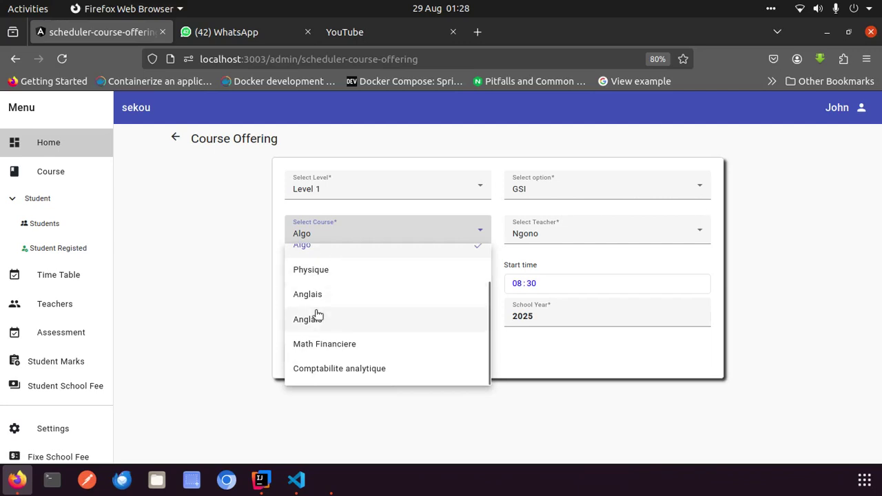
{"action": "scroll", "coordinate": [365, 295], "scroll_direction": "up", "scroll_amount": 1}
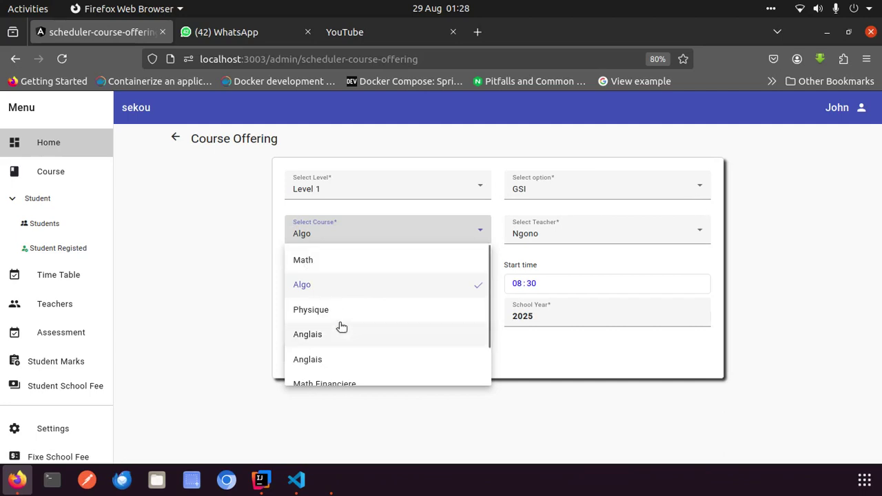
{"action": "scroll", "coordinate": [340, 326], "scroll_direction": "down", "scroll_amount": 1}
{"action": "left_click", "coordinate": [319, 324]}
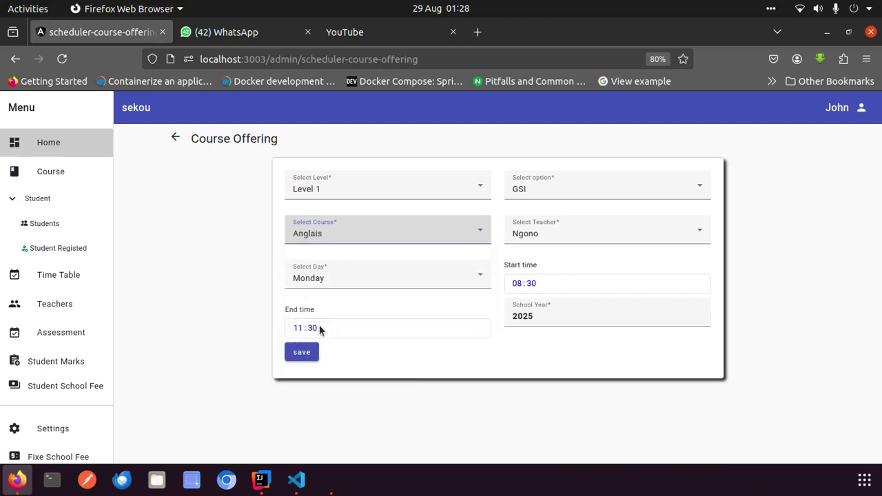
{"action": "left_click", "coordinate": [373, 237]}
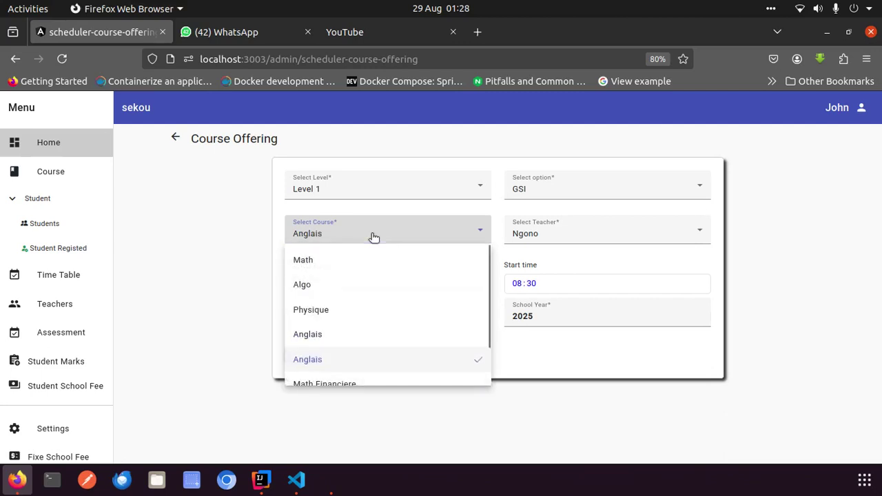
{"action": "scroll", "coordinate": [374, 337], "scroll_direction": "down", "scroll_amount": 1}
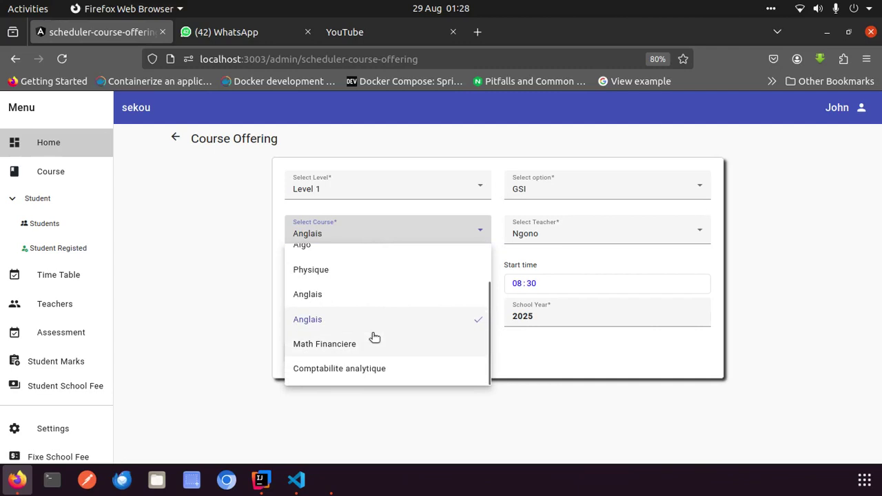
{"action": "left_click", "coordinate": [359, 368]}
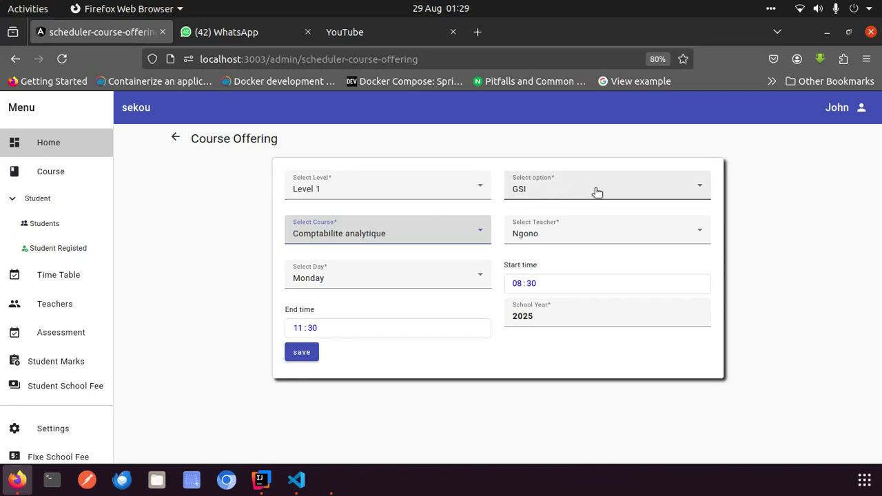
{"action": "left_click", "coordinate": [416, 237]}
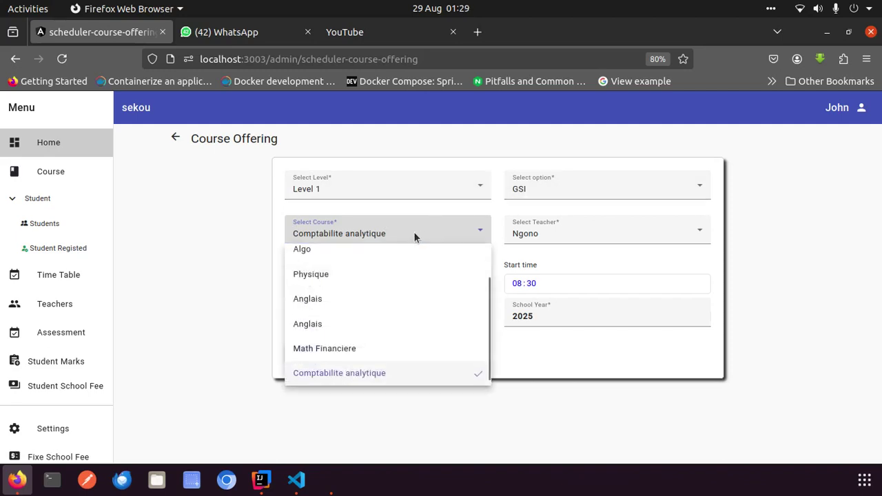
{"action": "left_click", "coordinate": [415, 236]}
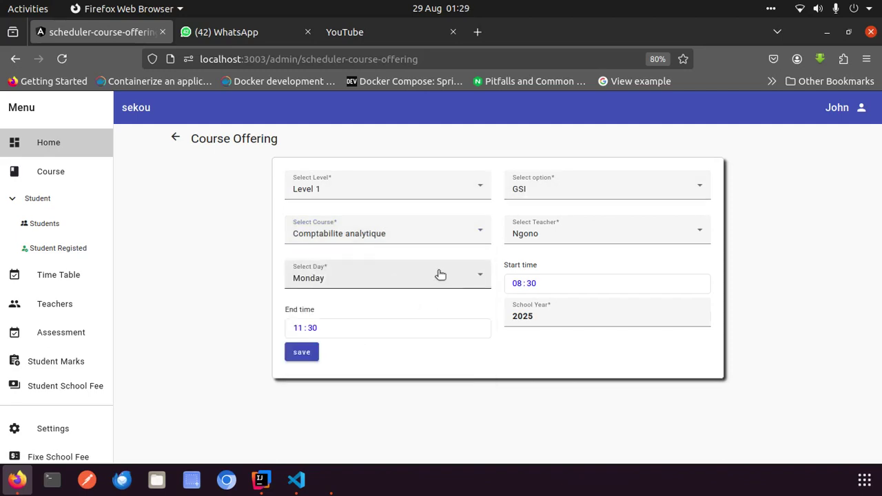
{"action": "left_click", "coordinate": [405, 228]}
{"action": "left_click", "coordinate": [327, 323]}
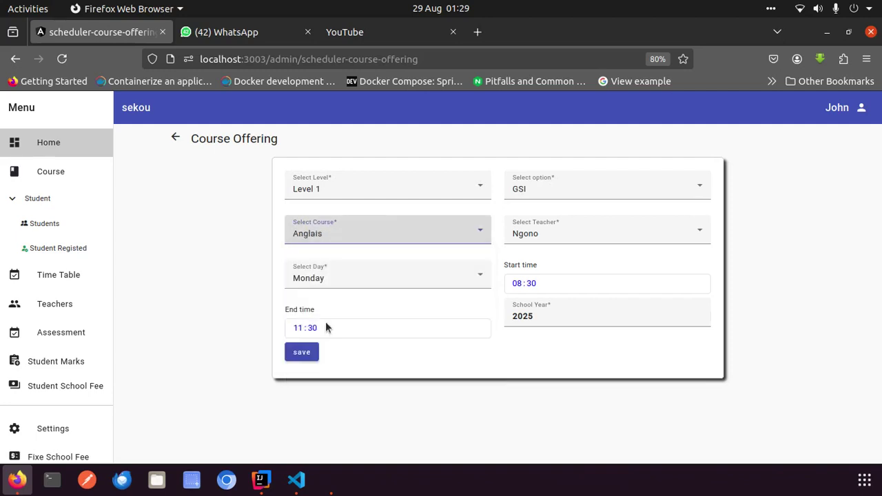
Keep Monday, set the time to 13:00–15:00, and save the Anglais offering
{"action": "left_click", "coordinate": [410, 283]}
{"action": "left_click", "coordinate": [410, 282]}
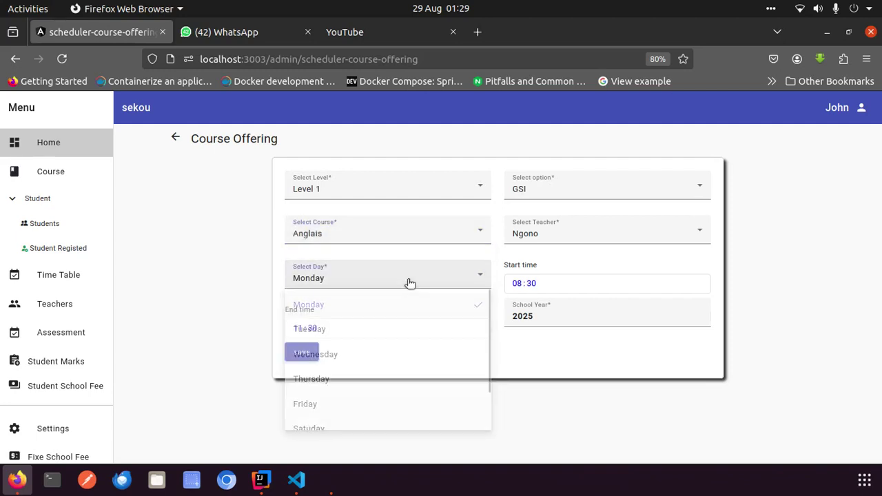
{"action": "left_click", "coordinate": [518, 284]}
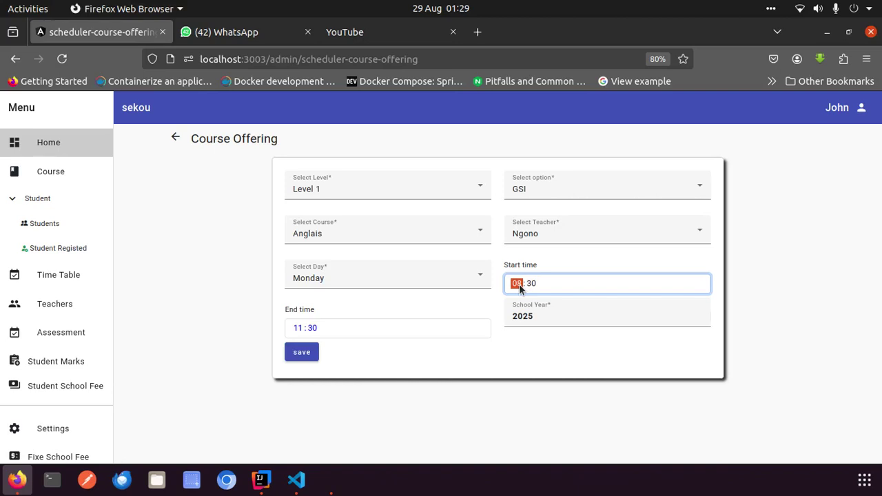
{"action": "type", "text": "13:00"}
{"action": "left_click", "coordinate": [300, 327]}
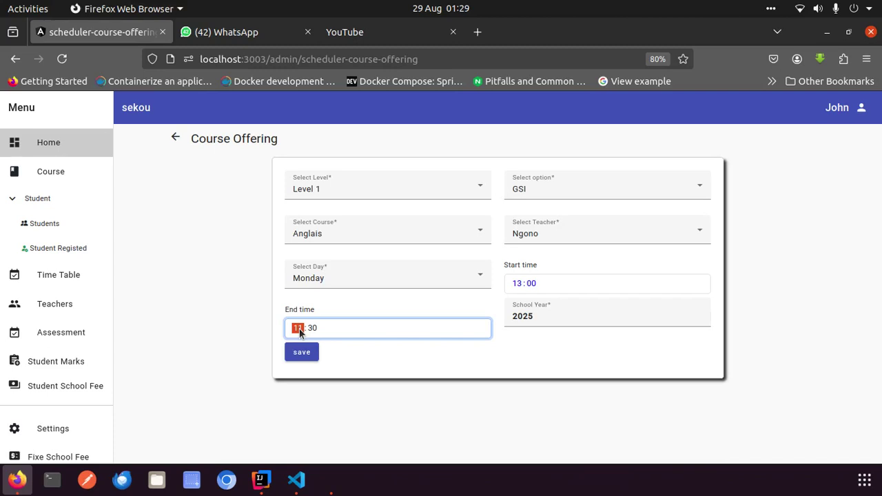
{"action": "type", "text": "15"}
{"action": "left_click", "coordinate": [513, 366]}
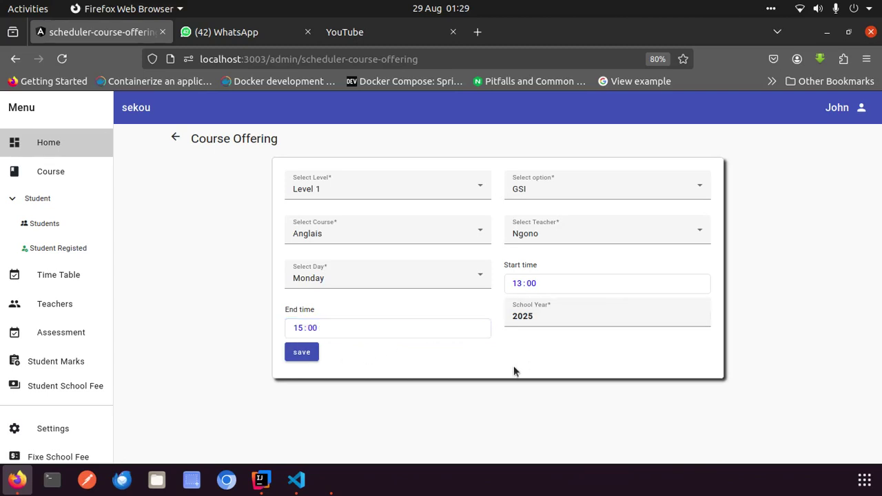
{"action": "left_click", "coordinate": [310, 352]}
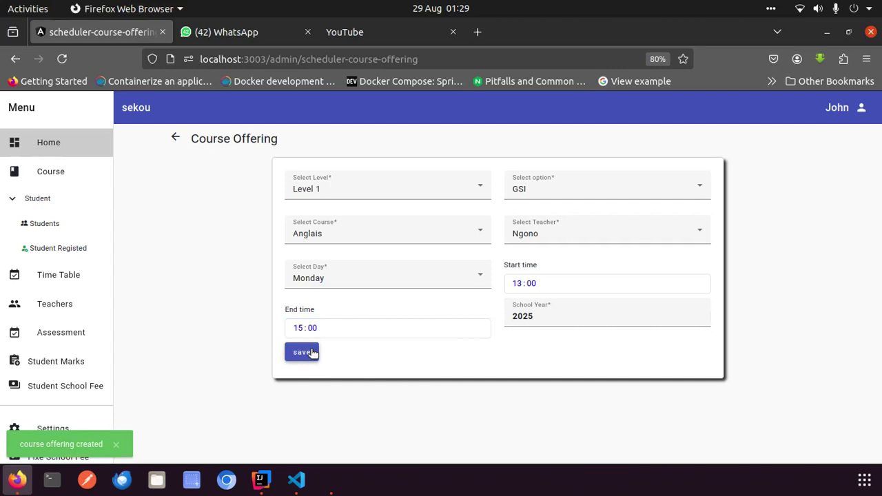
Review the Time Table with the Level and Option filters and search, then open Teachers
{"action": "left_click", "coordinate": [75, 277]}
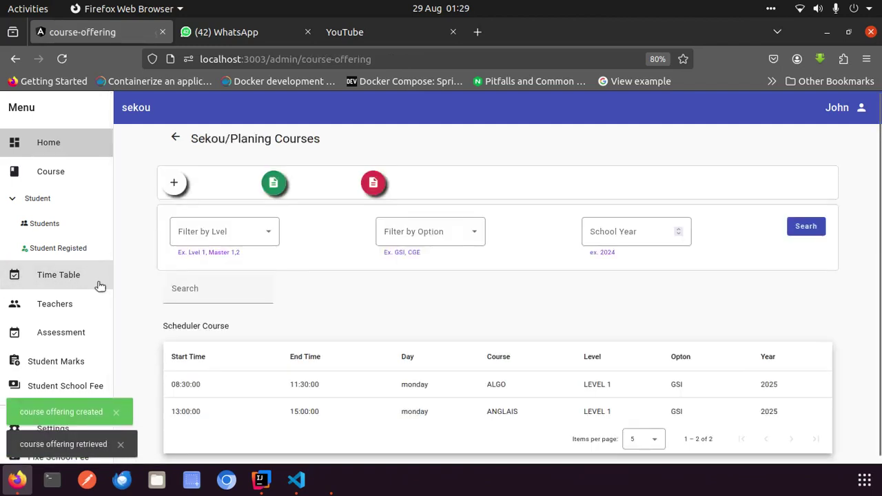
{"action": "scroll", "coordinate": [484, 298], "scroll_direction": "down", "scroll_amount": 1}
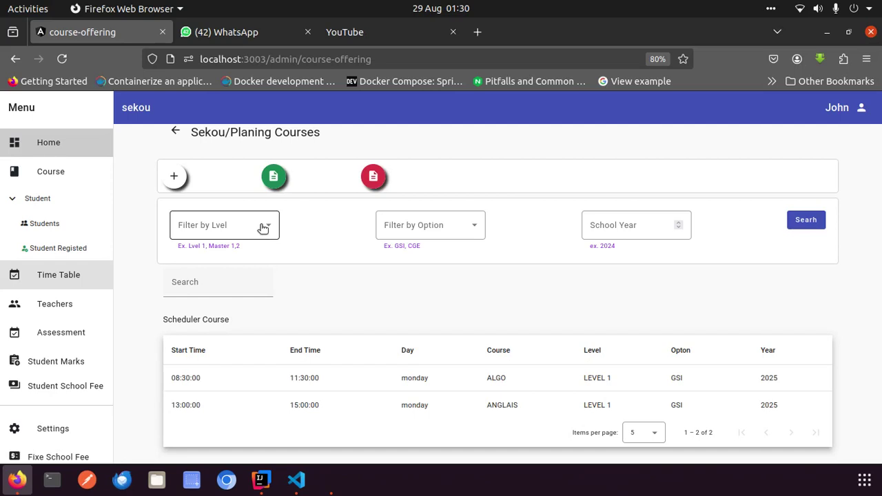
{"action": "left_click", "coordinate": [261, 228]}
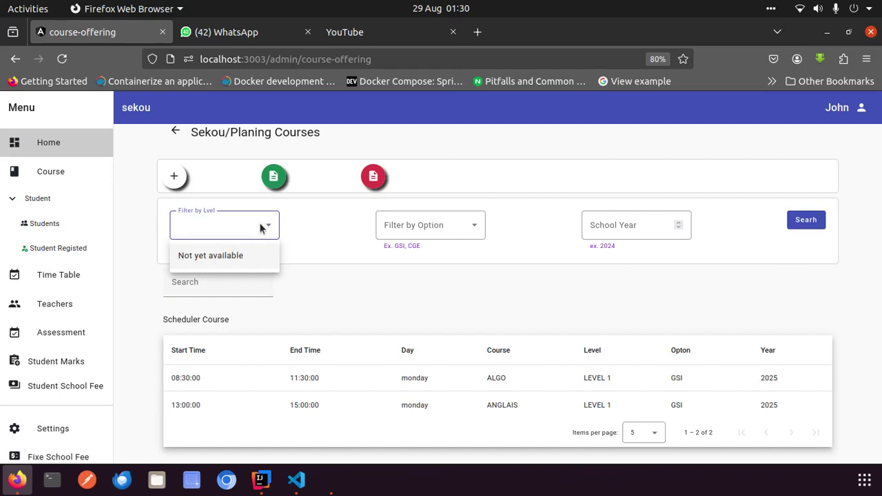
{"action": "left_click", "coordinate": [262, 228]}
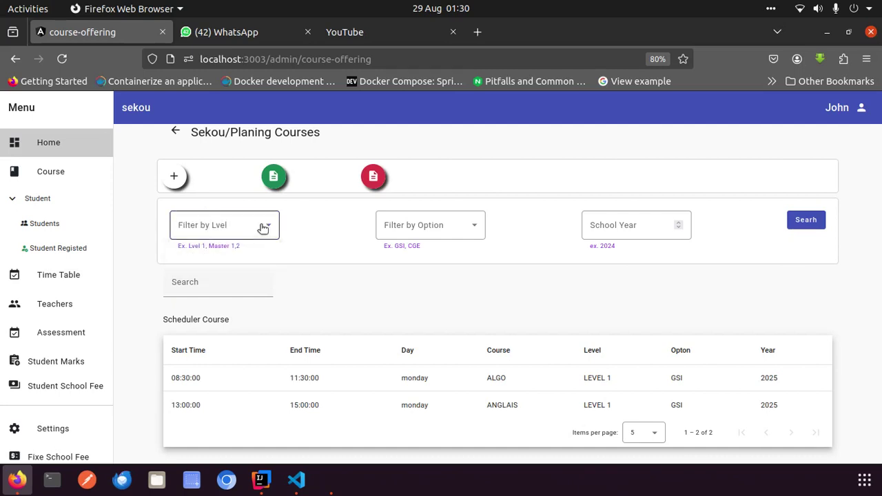
{"action": "left_click", "coordinate": [416, 234]}
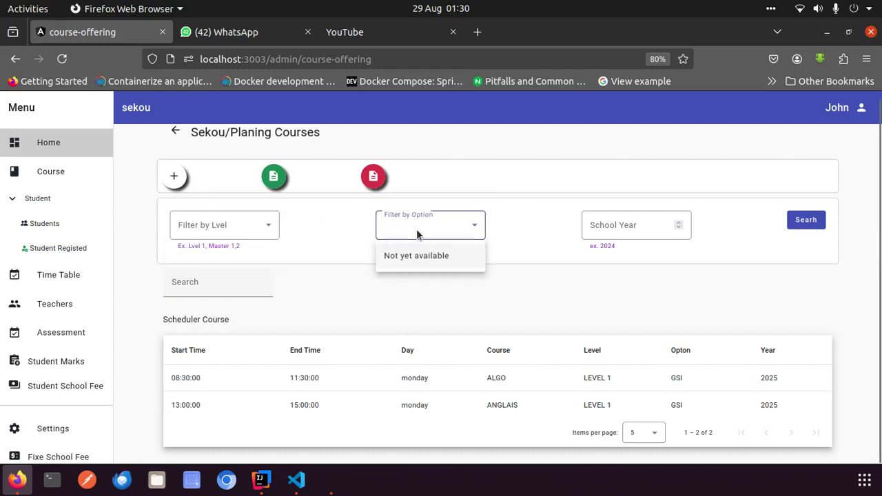
{"action": "left_click", "coordinate": [626, 232]}
{"action": "left_click", "coordinate": [806, 221]}
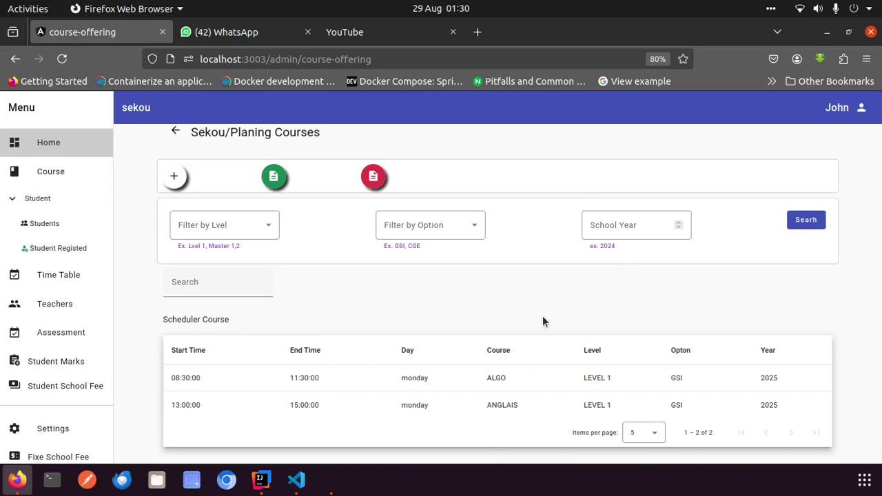
{"action": "left_click", "coordinate": [71, 277]}
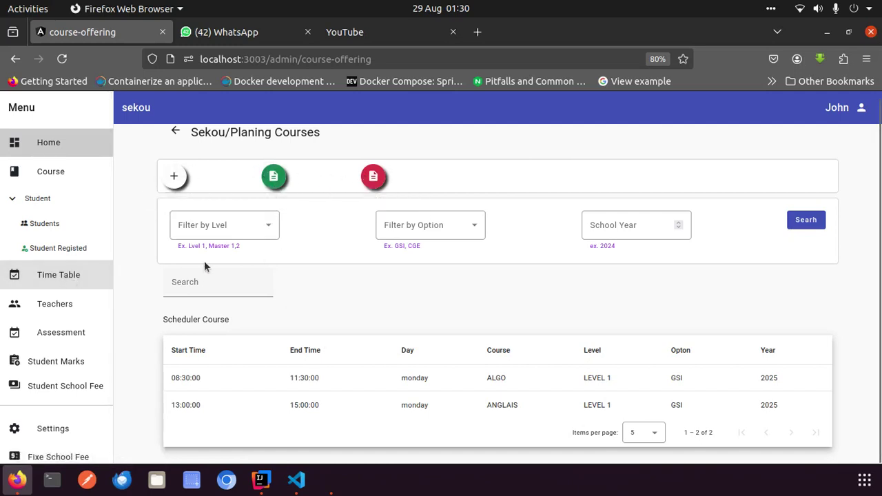
{"action": "left_click", "coordinate": [62, 304]}
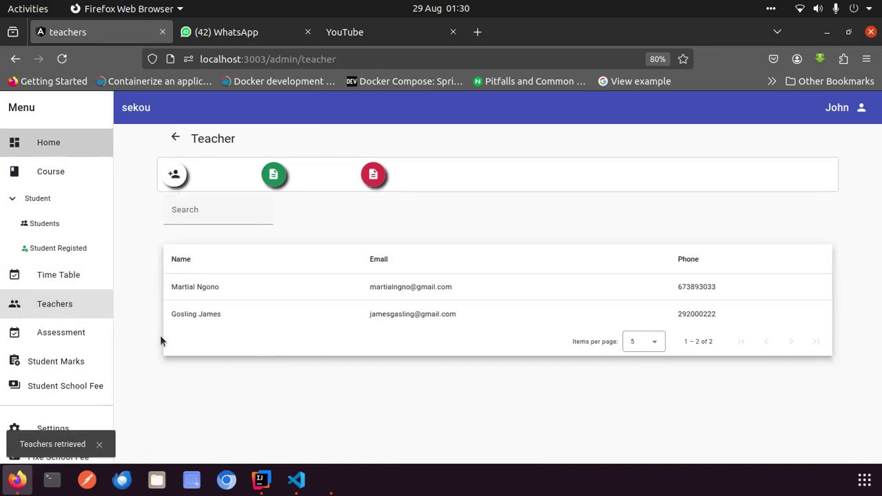
Go to Assessment, check the Level filter, and start scheduling a new assessment period
{"action": "left_click", "coordinate": [84, 333]}
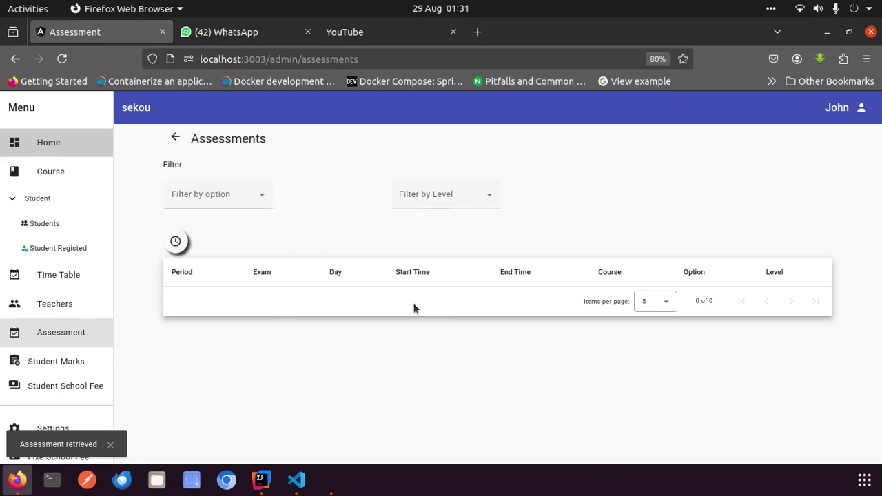
{"action": "left_click", "coordinate": [464, 200]}
{"action": "left_click", "coordinate": [250, 200]}
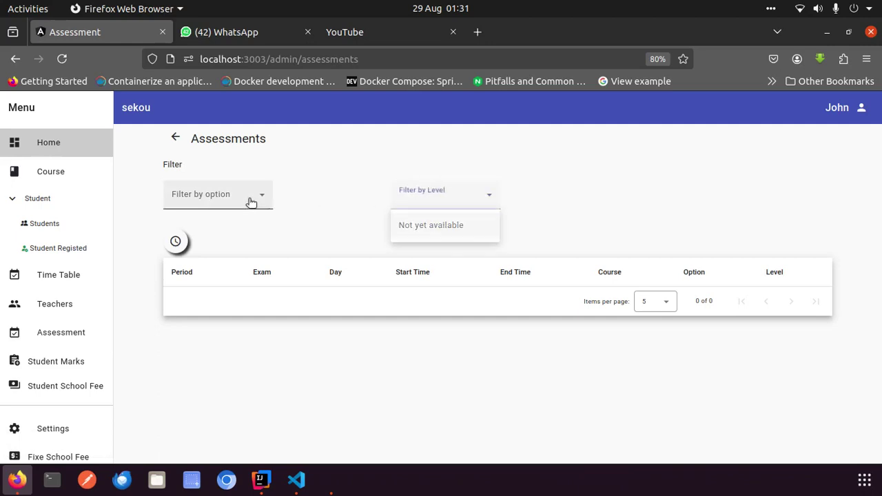
{"action": "left_click", "coordinate": [176, 240]}
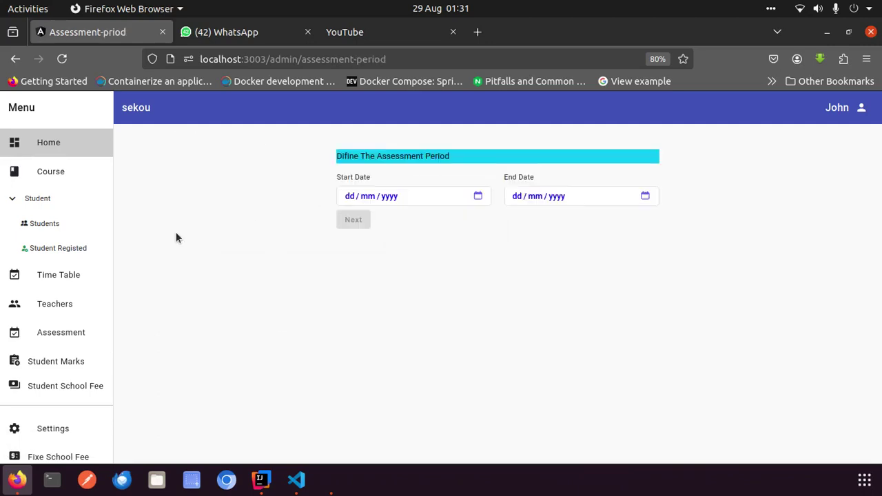
Enter start date 03/08/2025 and end date 06/08/2025, then continue with Next
{"action": "left_click", "coordinate": [351, 197]}
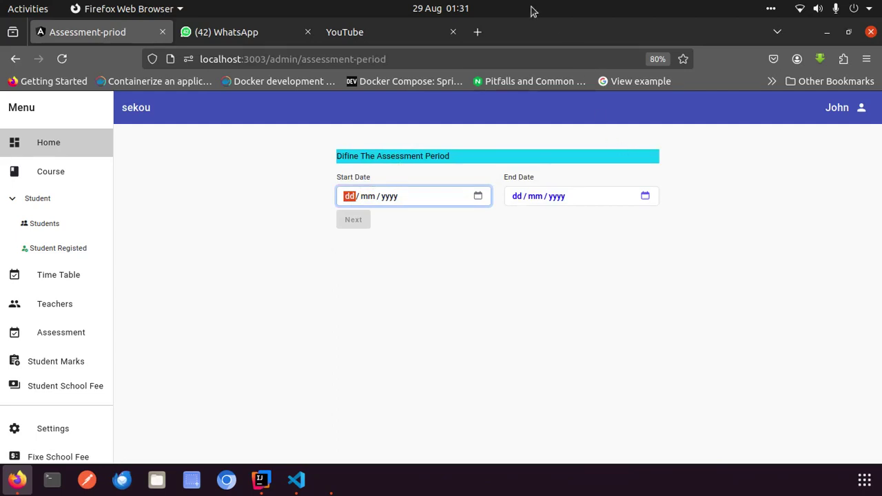
{"action": "left_click", "coordinate": [473, 10]}
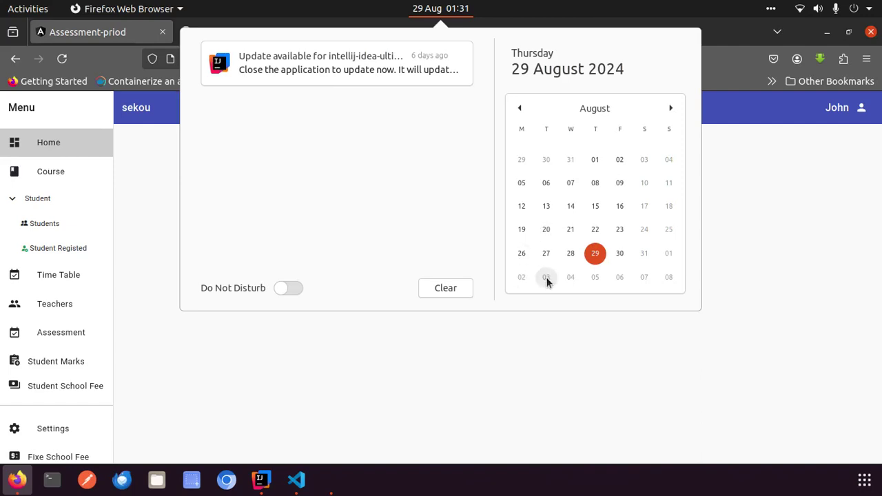
{"action": "left_click", "coordinate": [533, 335]}
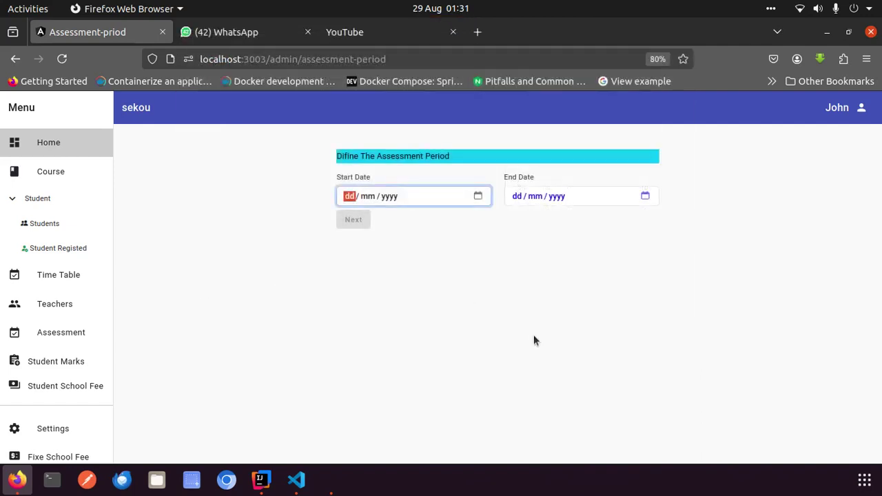
{"action": "type", "text": "03 / "}
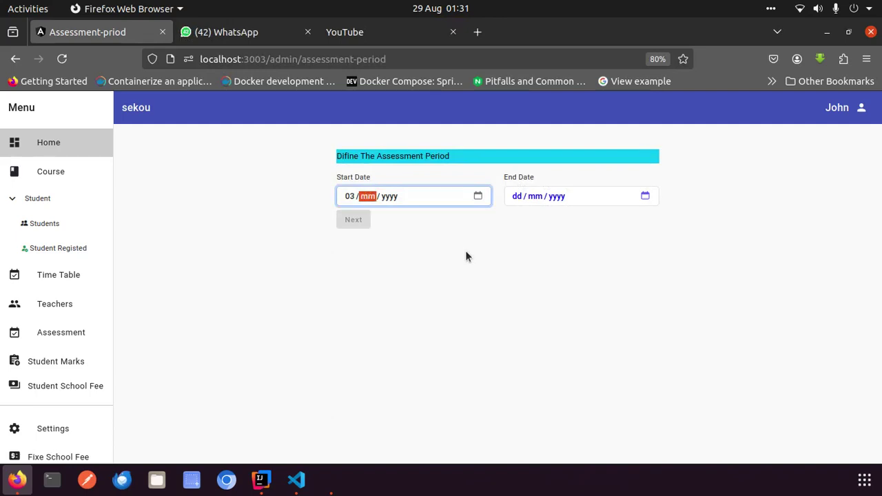
{"action": "type", "text": "08 / "}
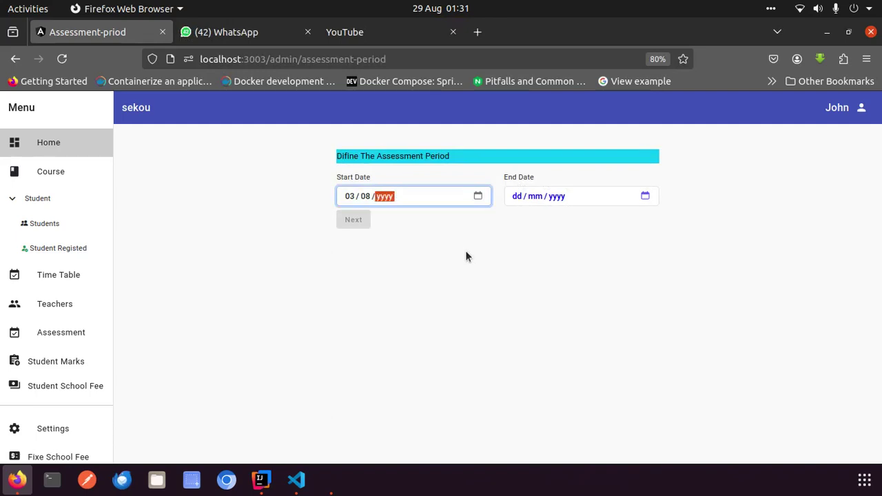
{"action": "type", "text": "2025"}
{"action": "left_click", "coordinate": [518, 199]}
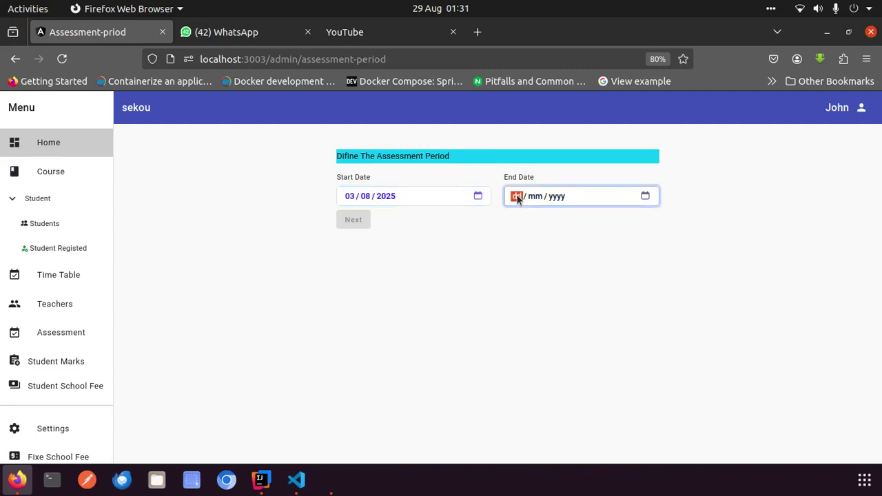
{"action": "left_click", "coordinate": [476, 9]}
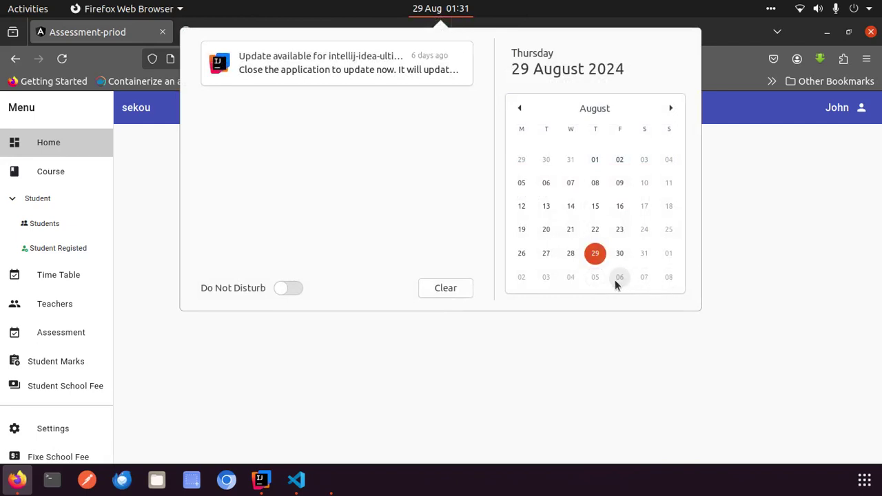
{"action": "left_click", "coordinate": [601, 354]}
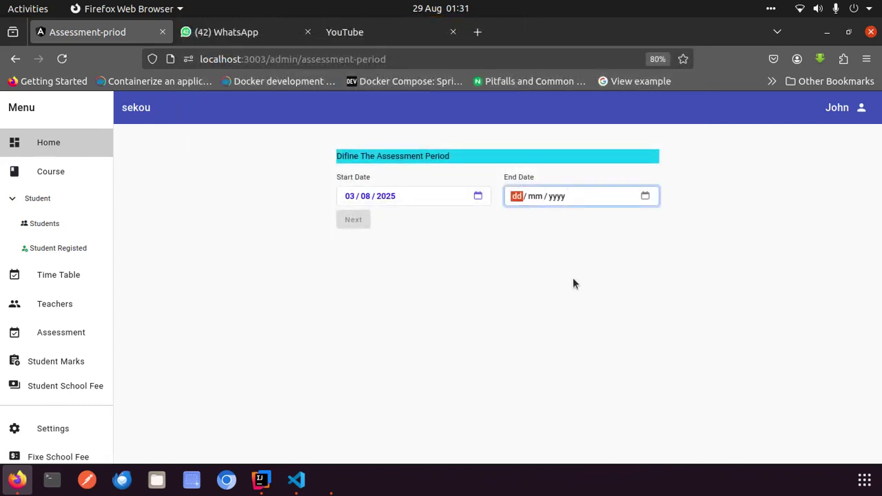
{"action": "type", "text": "06 / 08 / "}
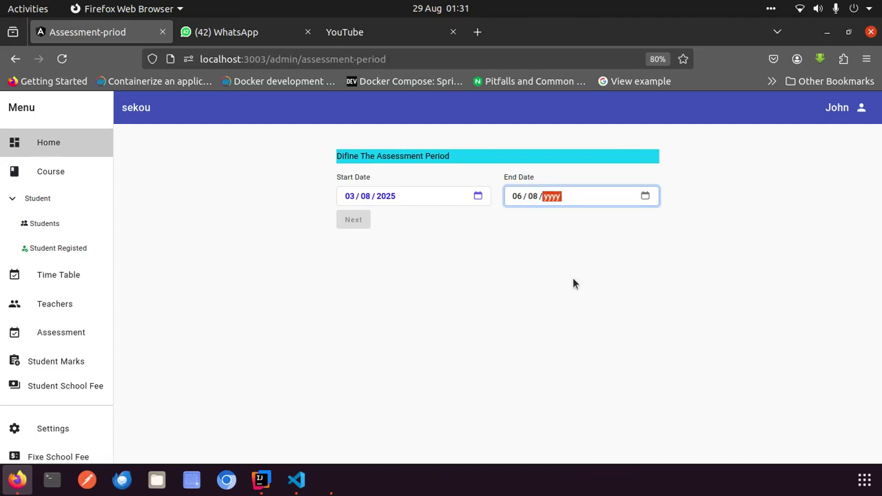
{"action": "type", "text": "2025"}
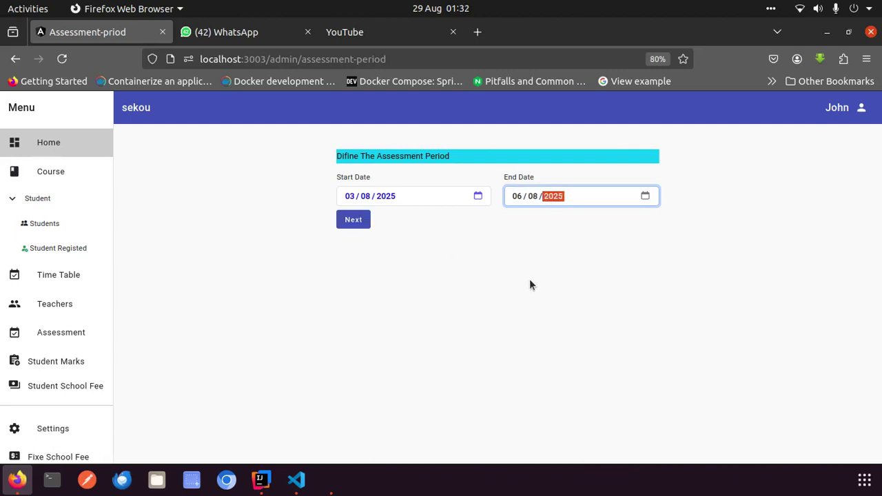
{"action": "left_click", "coordinate": [523, 278]}
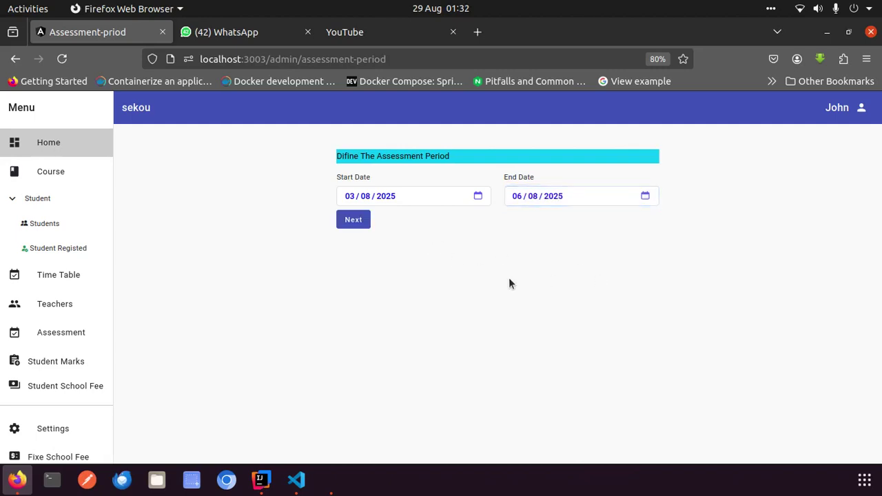
{"action": "left_click", "coordinate": [358, 220]}
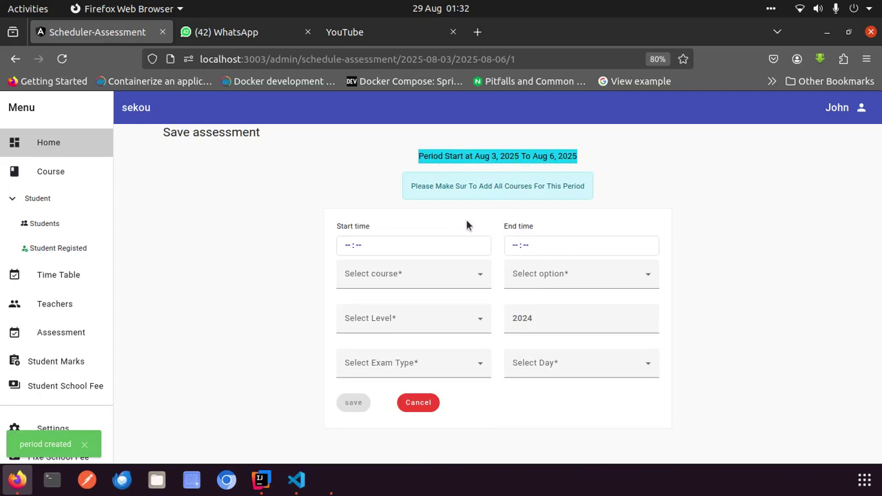
Set the exam to run from 08:00 to 11:00
{"action": "left_click", "coordinate": [347, 246]}
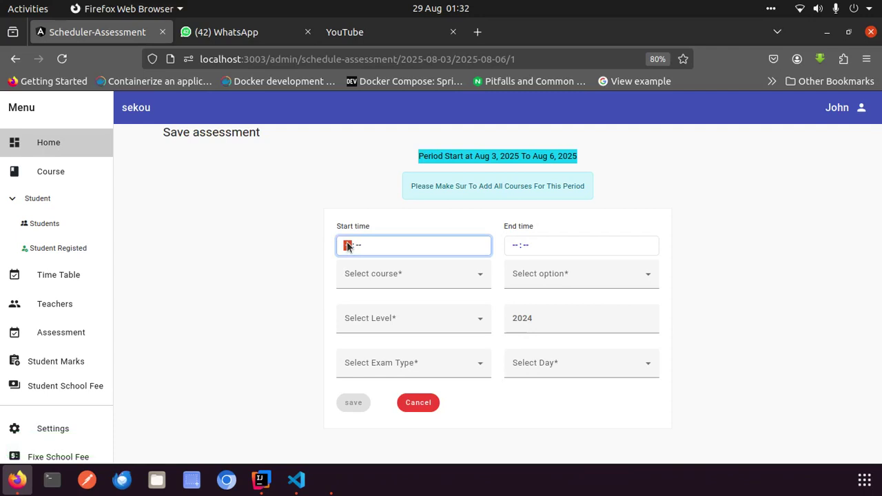
{"action": "type", "text": "083"}
{"action": "type", "text": "08:0"}
{"action": "type", "text": "0"}
{"action": "left_click", "coordinate": [512, 247]}
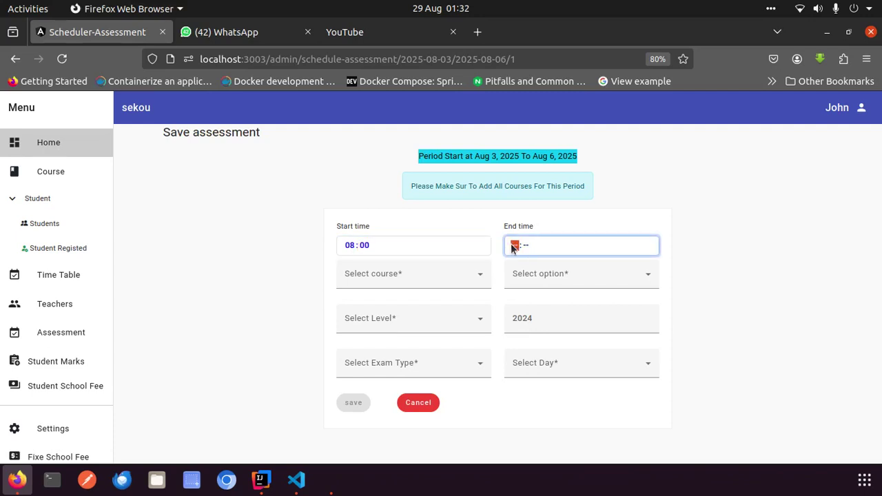
{"action": "type", "text": "11 : 00"}
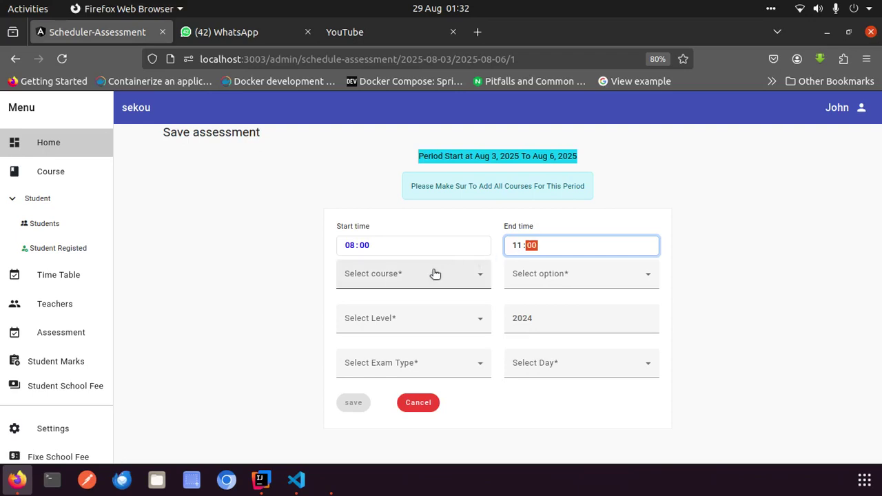
Choose course Math, option GSI, Level 1, and change the year to 2025
{"action": "left_click", "coordinate": [434, 270]}
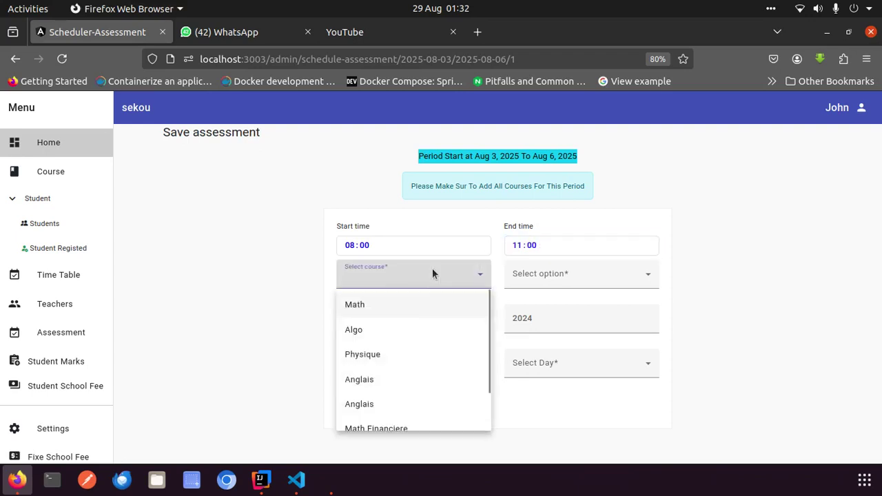
{"action": "left_click", "coordinate": [382, 310]}
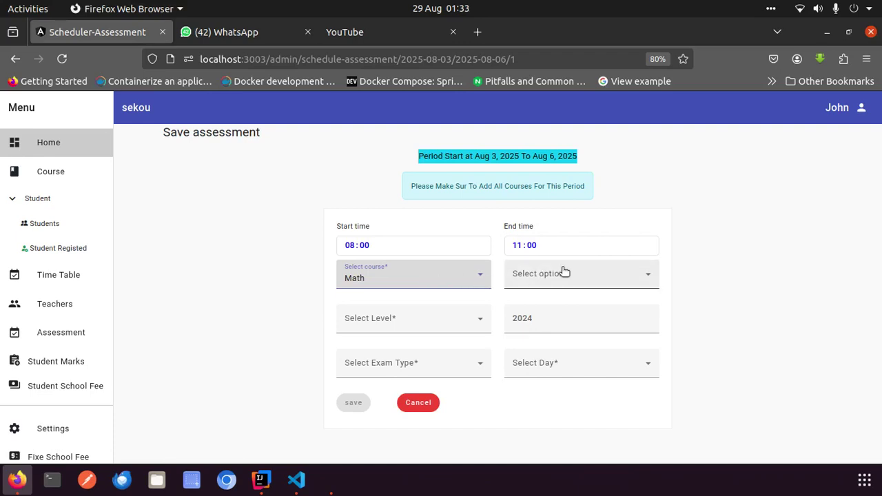
{"action": "left_click", "coordinate": [616, 277]}
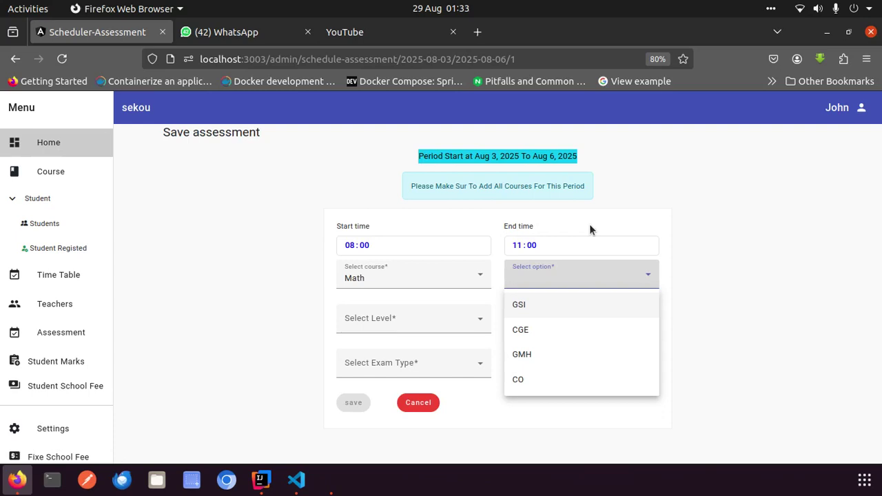
{"action": "left_click", "coordinate": [526, 306]}
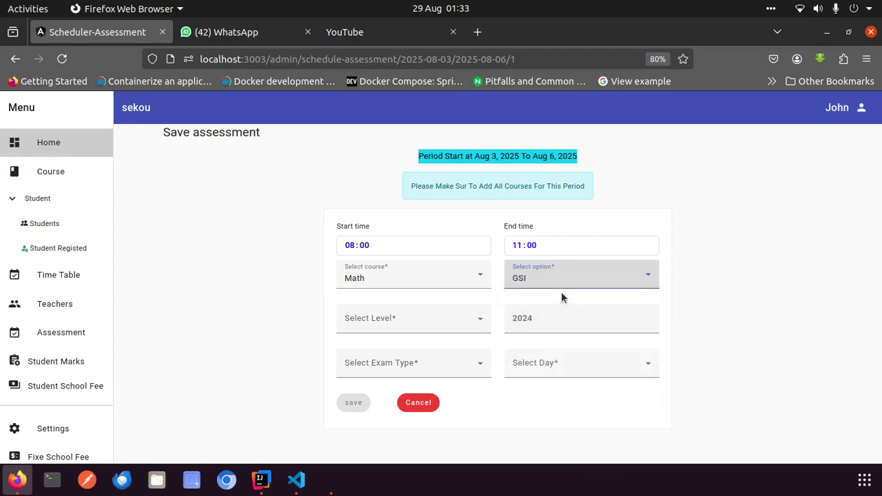
{"action": "left_click", "coordinate": [472, 328]}
{"action": "left_click", "coordinate": [395, 348]}
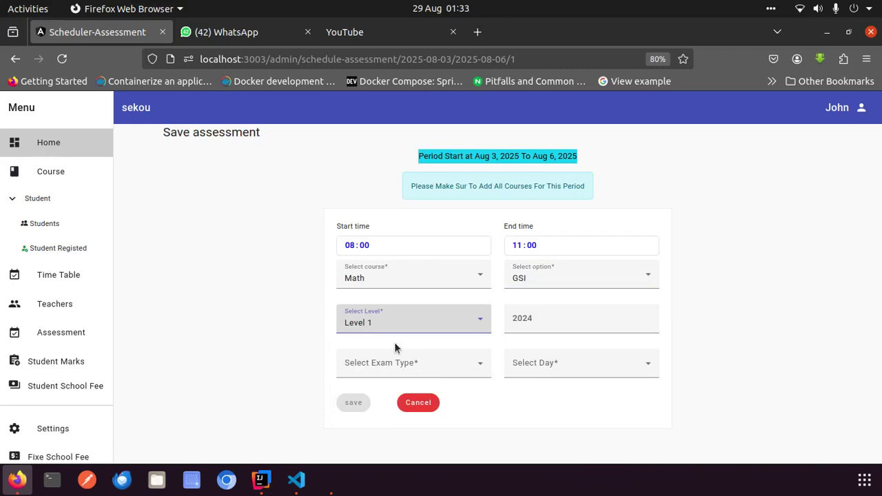
{"action": "left_click", "coordinate": [545, 318]}
{"action": "key", "text": "ctrl+a"}
{"action": "type", "text": "2025"}
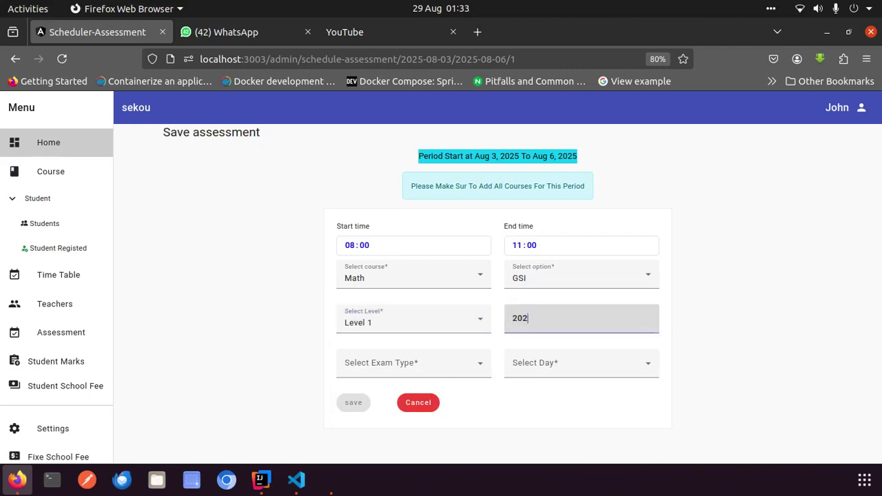
Make the assessment an Exam on Monday and save it
{"action": "left_click", "coordinate": [445, 370]}
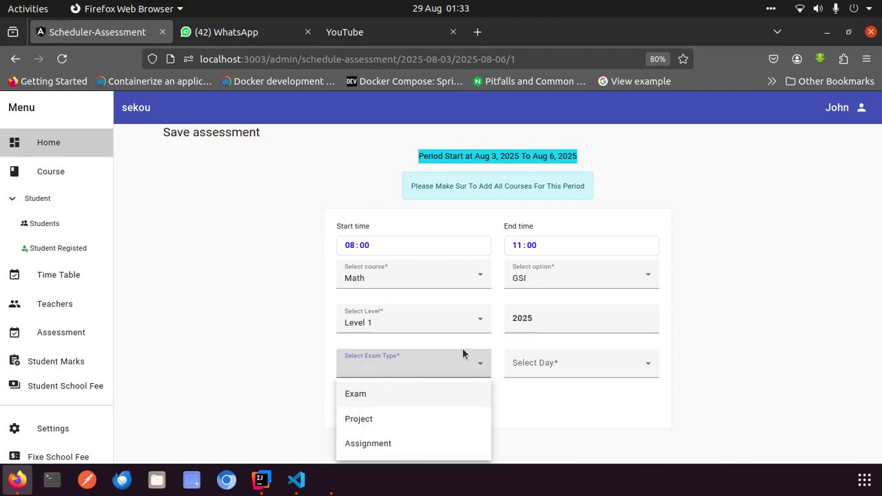
{"action": "left_click", "coordinate": [363, 399]}
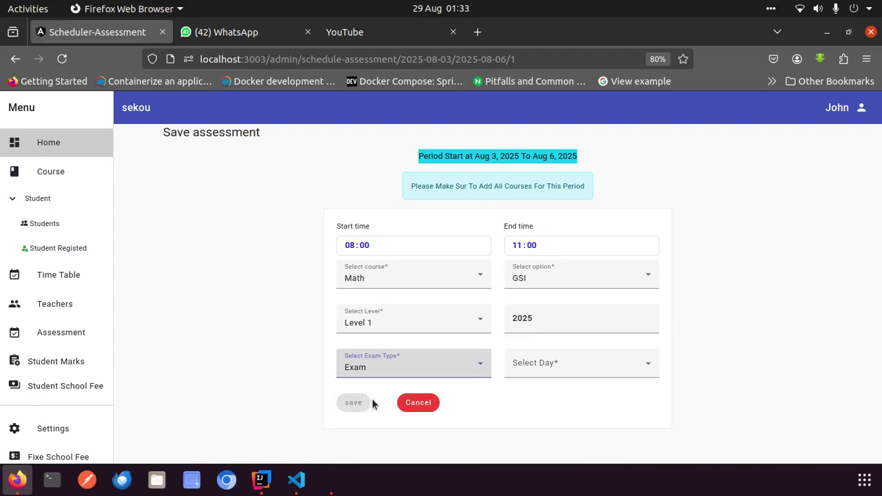
{"action": "left_click", "coordinate": [557, 379]}
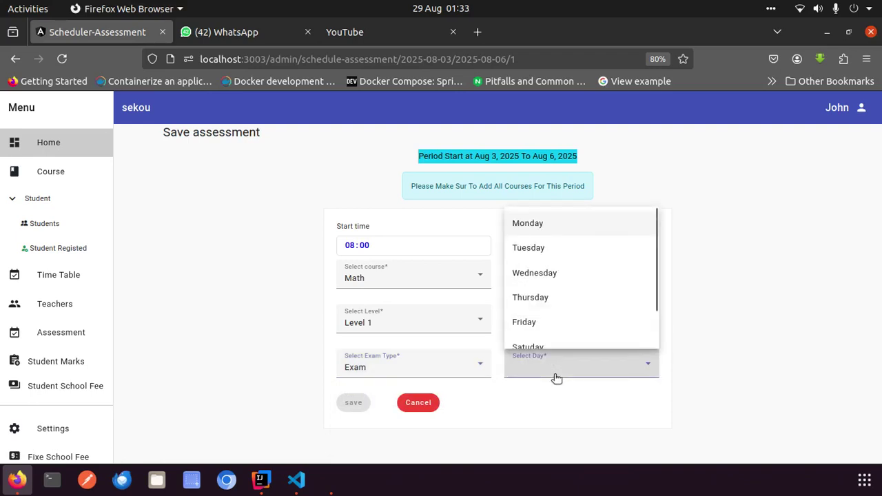
{"action": "left_click", "coordinate": [540, 221]}
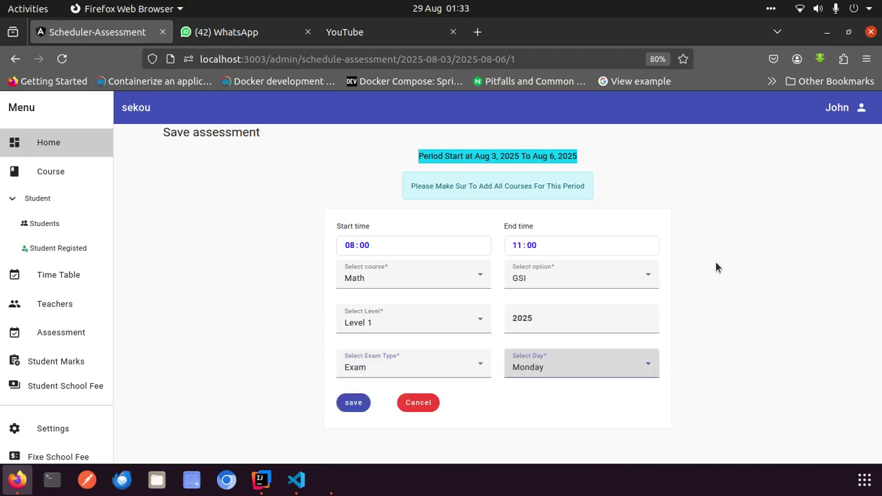
{"action": "left_click", "coordinate": [355, 404]}
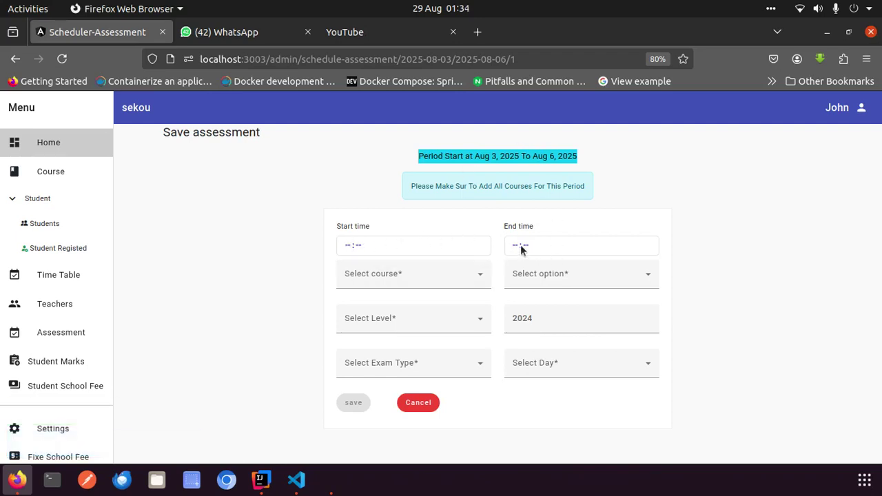
Set the exam times to 11:00–13:00, correcting the end hour
{"action": "left_click", "coordinate": [349, 246]}
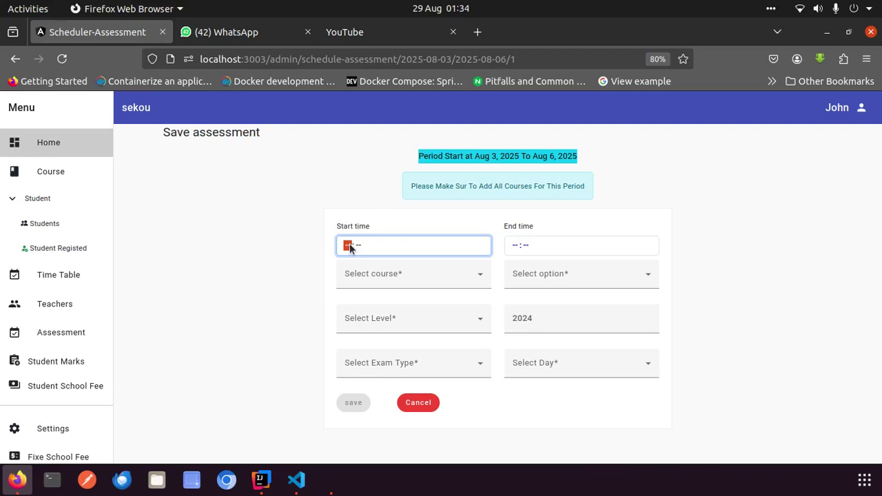
{"action": "type", "text": "11:00"}
{"action": "left_click", "coordinate": [513, 248]}
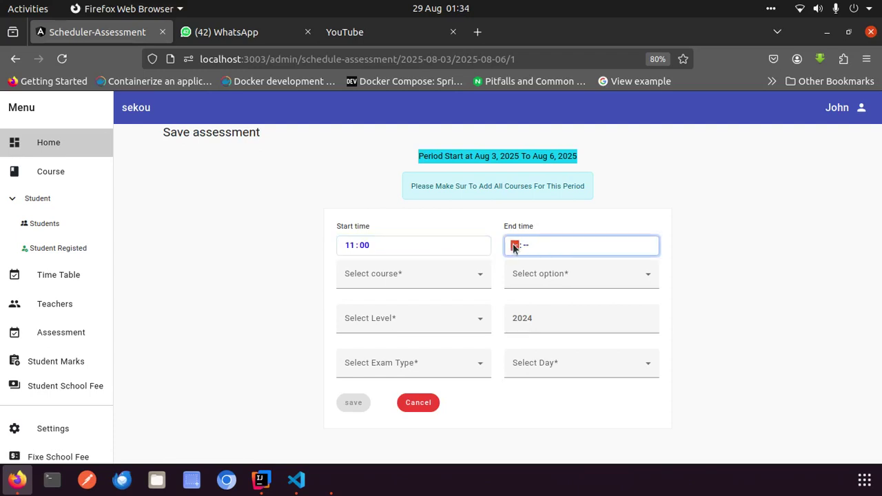
{"action": "type", "text": "12"}
{"action": "left_click", "coordinate": [513, 248]}
{"action": "type", "text": "23"}
{"action": "left_click", "coordinate": [514, 248]}
{"action": "type", "text": "13:00"}
Choose course Anglais, option GSI, Level 1, and change the year to 2025
{"action": "left_click", "coordinate": [461, 279]}
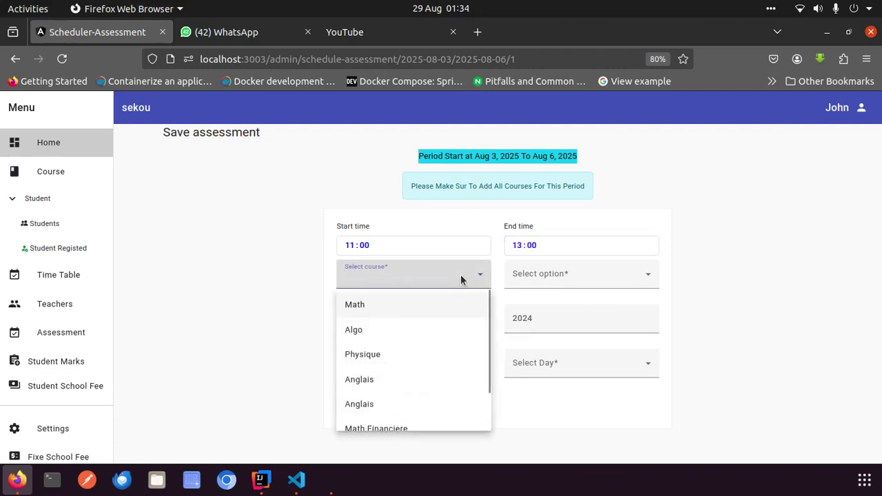
{"action": "left_click", "coordinate": [384, 380]}
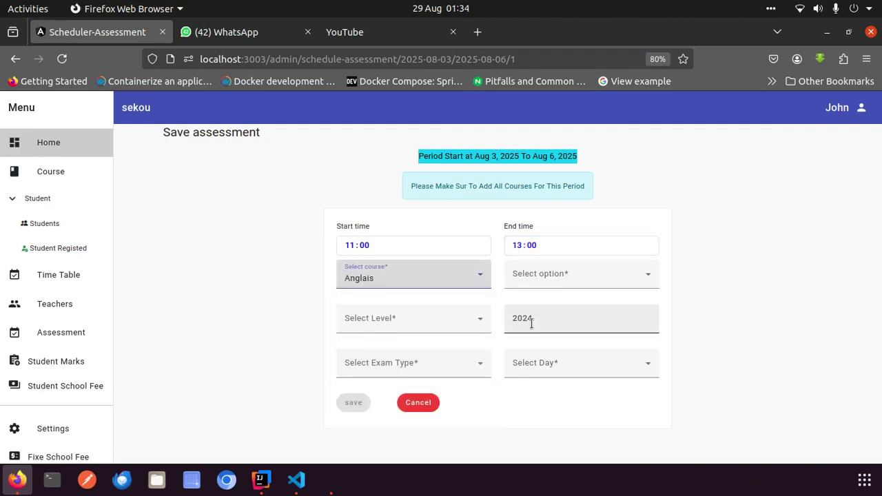
{"action": "left_click", "coordinate": [573, 280]}
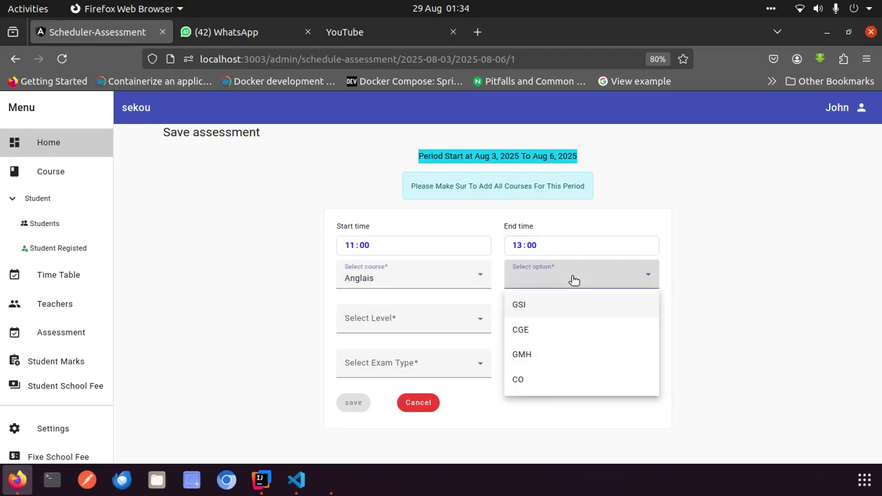
{"action": "left_click", "coordinate": [524, 304]}
{"action": "left_click", "coordinate": [449, 324]}
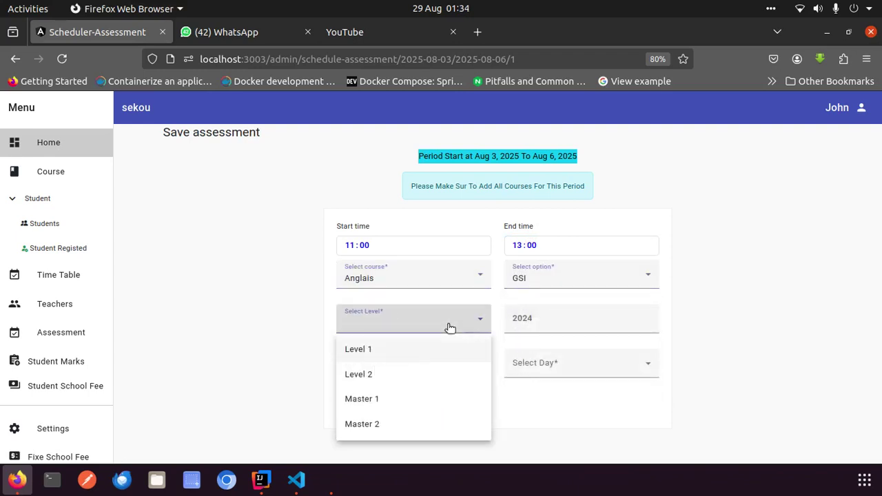
{"action": "left_click", "coordinate": [397, 349]}
{"action": "left_click", "coordinate": [539, 319]}
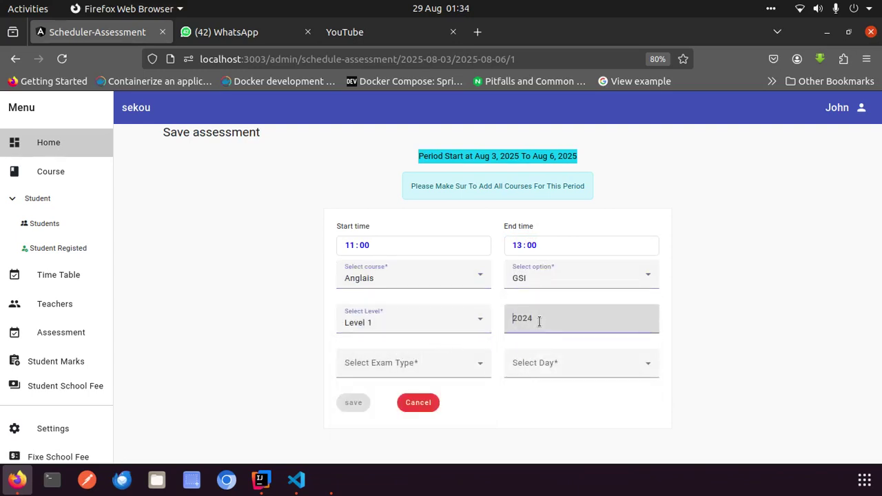
{"action": "key", "text": "BackSpace"}
{"action": "type", "text": "5"}
Set the exam type to Exam and the day to Monday
{"action": "left_click", "coordinate": [425, 364]}
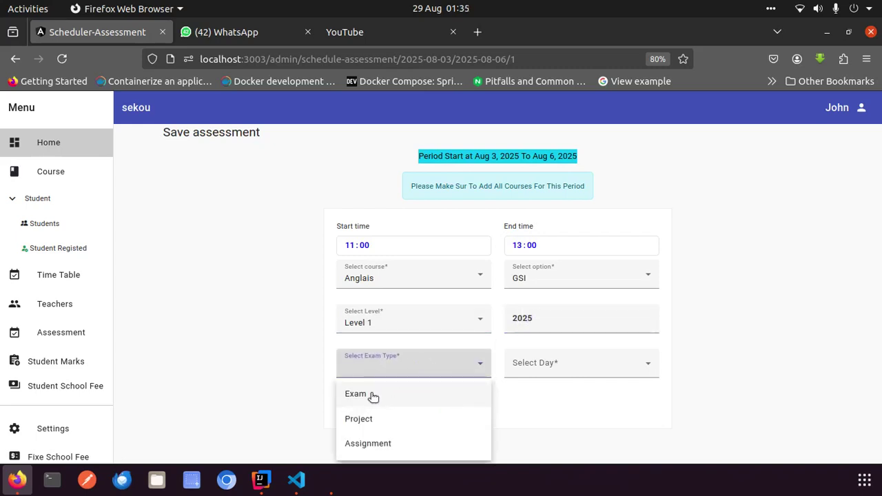
{"action": "left_click", "coordinate": [370, 395]}
{"action": "left_click", "coordinate": [545, 363]}
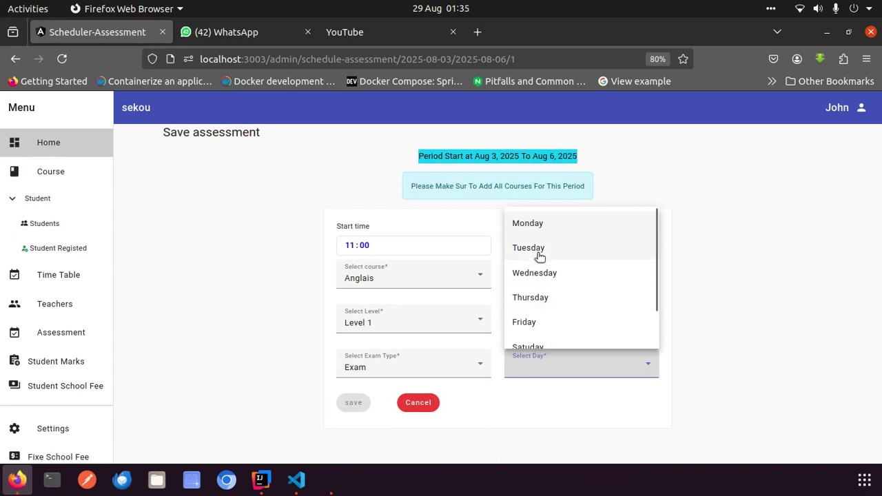
{"action": "left_click", "coordinate": [534, 224]}
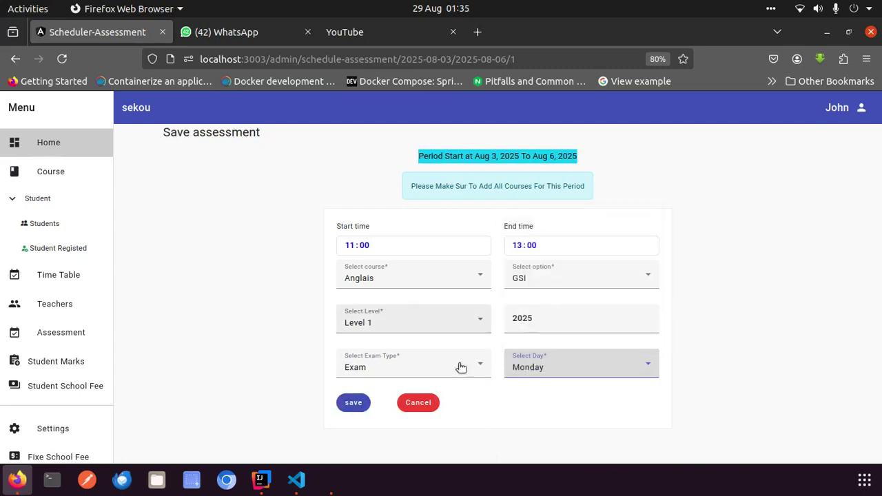
Save the Anglais exam, then enter 13:30–16:30 as the next exam's times
{"action": "left_click", "coordinate": [351, 404]}
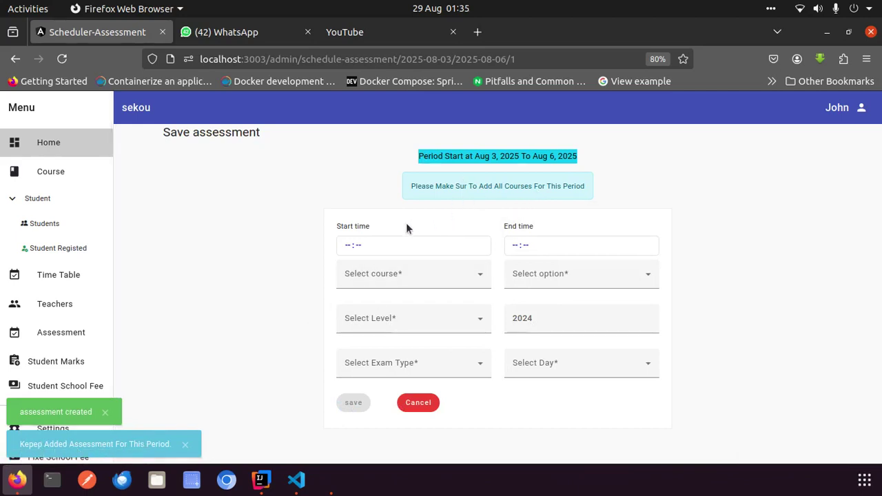
{"action": "left_click", "coordinate": [349, 247]}
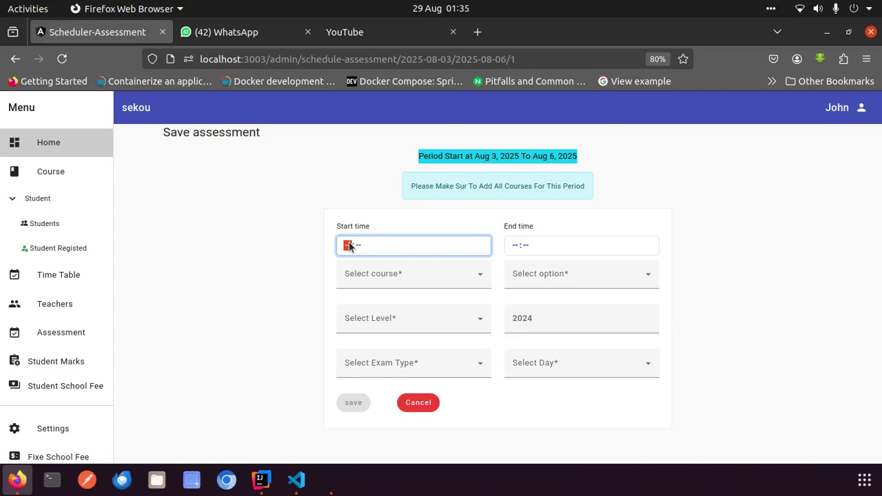
{"action": "type", "text": "1030"}
{"action": "left_click", "coordinate": [509, 246]}
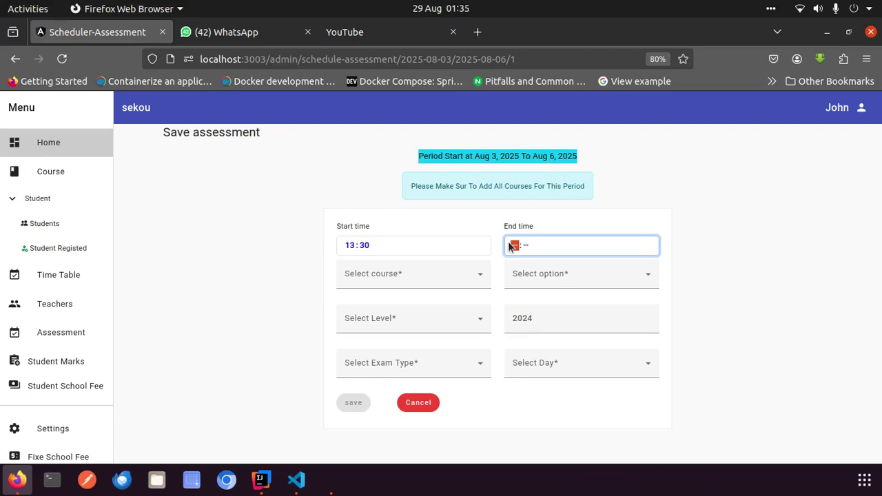
{"action": "type", "text": "16:30"}
Choose course Algo, option GSI, Level 1, and year 2025
{"action": "left_click", "coordinate": [441, 284]}
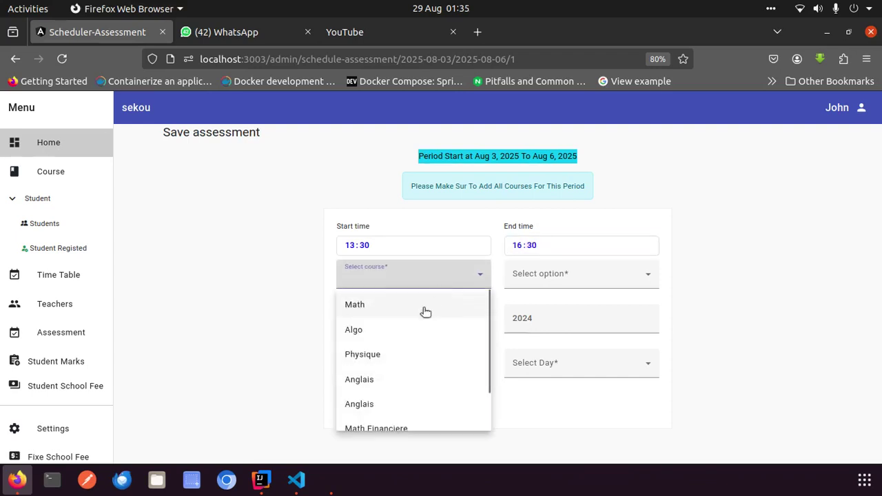
{"action": "left_click", "coordinate": [395, 331]}
{"action": "left_click", "coordinate": [552, 288]}
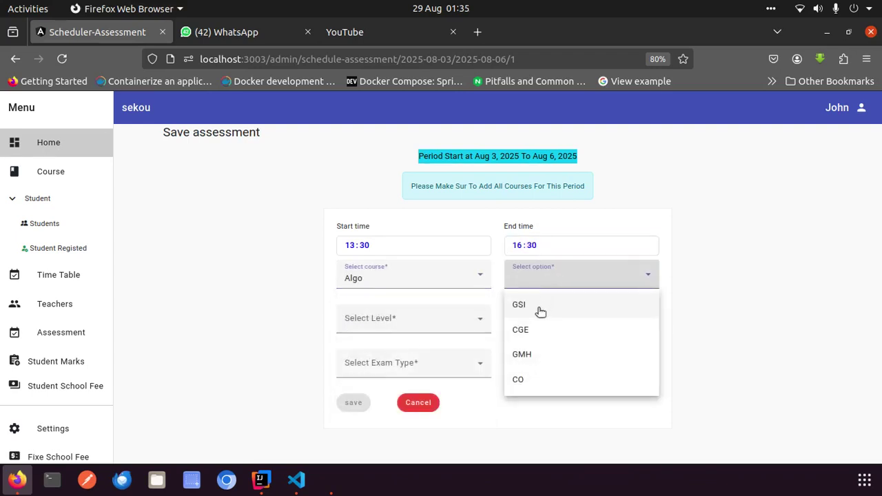
{"action": "left_click", "coordinate": [537, 308]}
{"action": "left_click", "coordinate": [404, 321]}
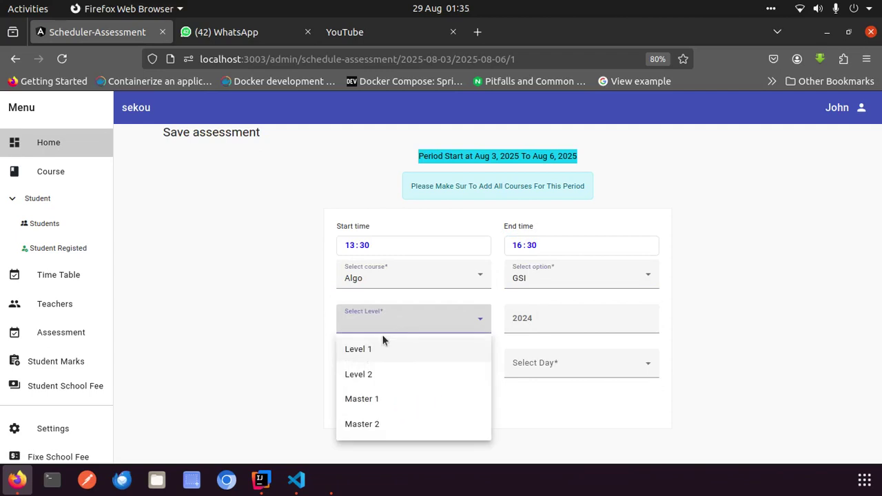
{"action": "left_click", "coordinate": [379, 350]}
{"action": "left_click", "coordinate": [528, 325]}
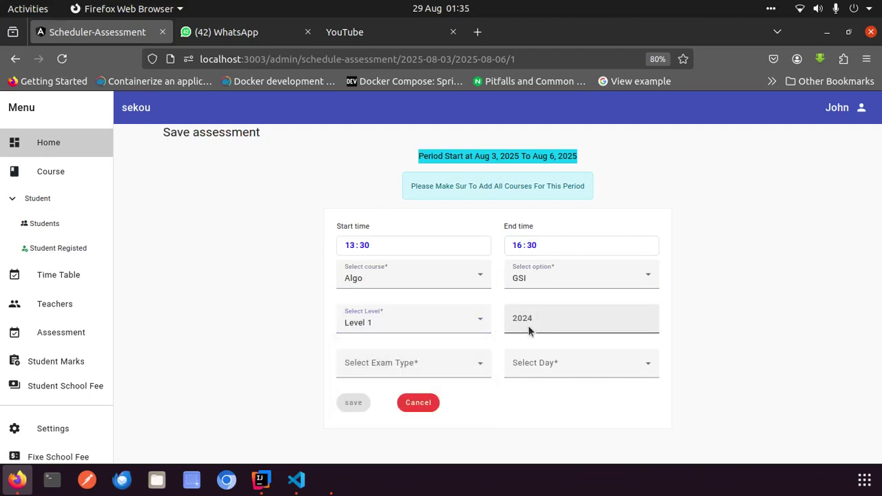
{"action": "type", "text": "2024"}
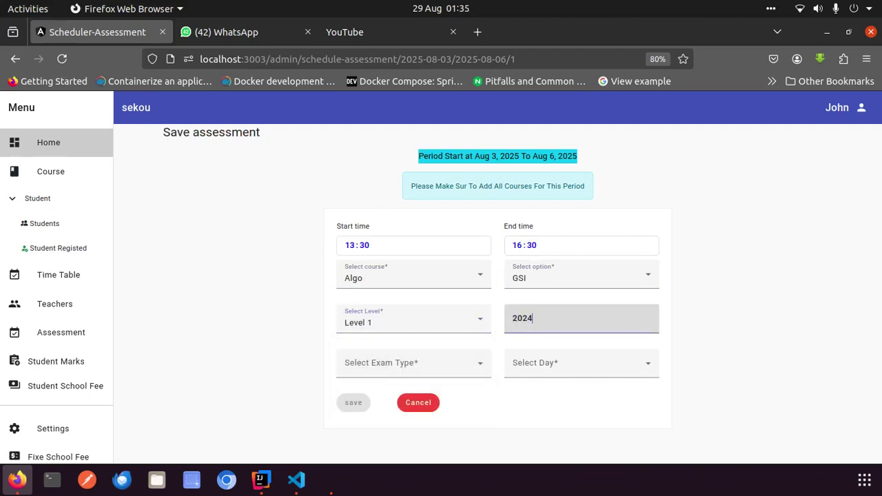
{"action": "key", "text": "BackSpace"}
{"action": "type", "text": "5"}
Make it an Exam on Monday and save the Algo assessment
{"action": "left_click", "coordinate": [455, 364]}
{"action": "left_click", "coordinate": [389, 394]}
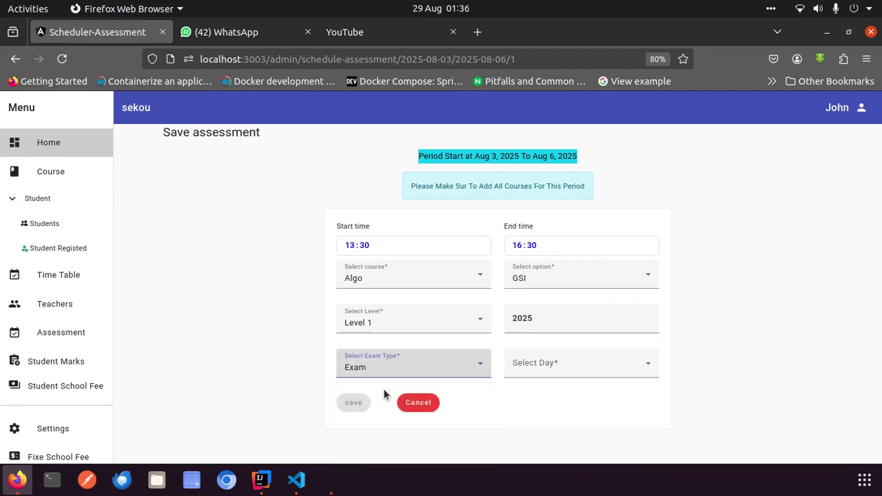
{"action": "left_click", "coordinate": [596, 366]}
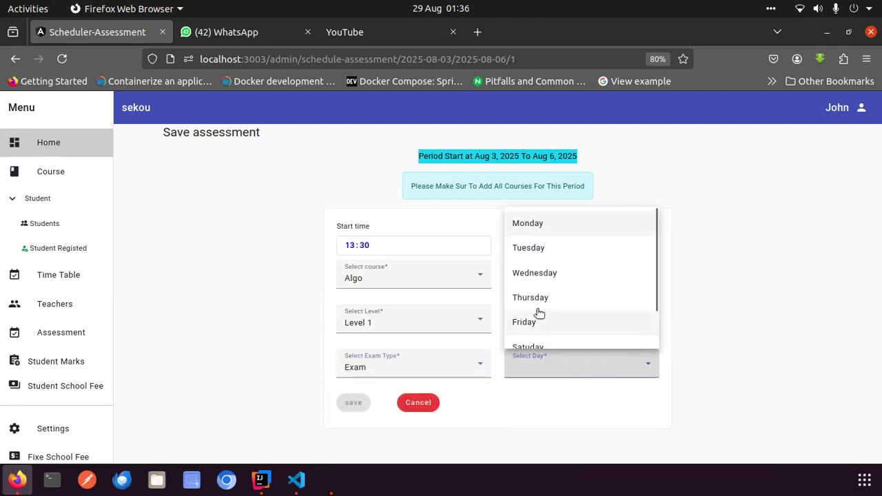
{"action": "left_click", "coordinate": [531, 224]}
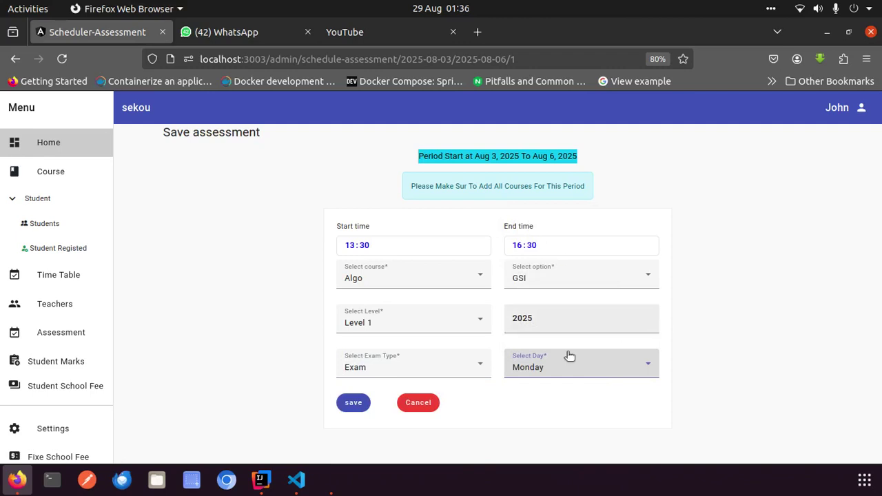
{"action": "left_click", "coordinate": [350, 403]}
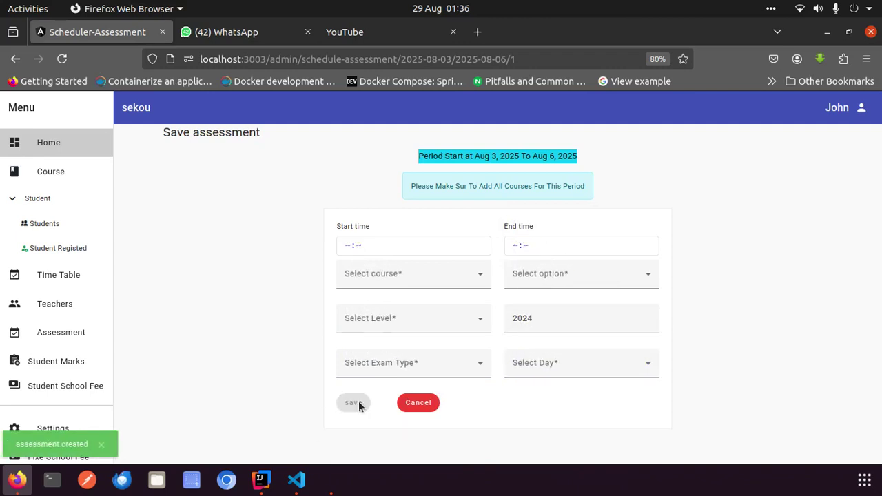
Go through Assessment to the Student Marks page listing scores 4, 10, 12, 16 and 19
{"action": "left_click", "coordinate": [82, 332]}
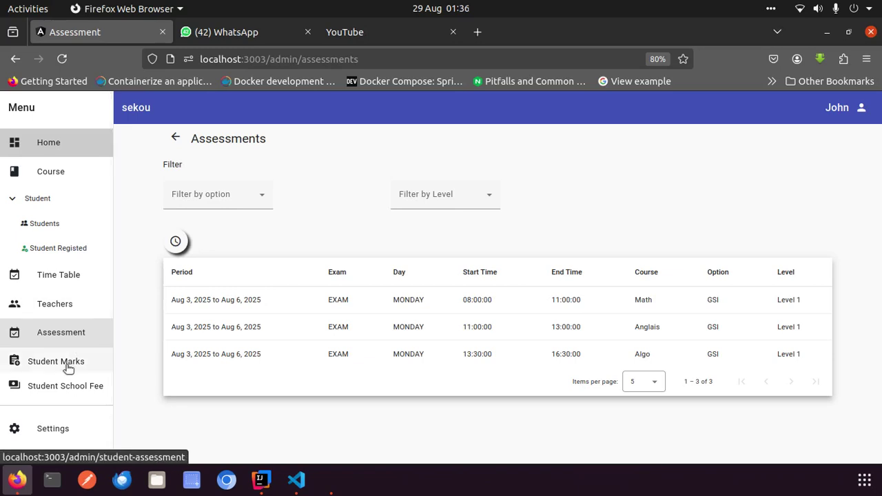
{"action": "left_click", "coordinate": [68, 368]}
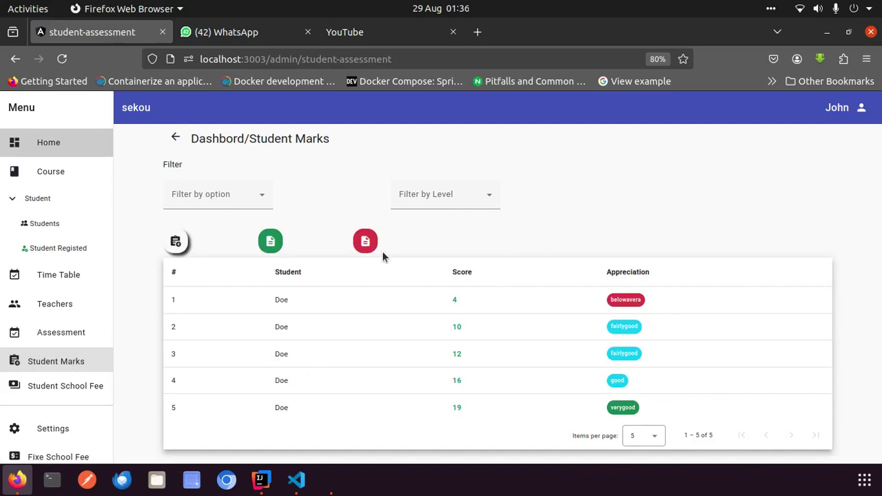
Start a new marks entry for course Math, option GSI, Level 1
{"action": "left_click", "coordinate": [176, 241]}
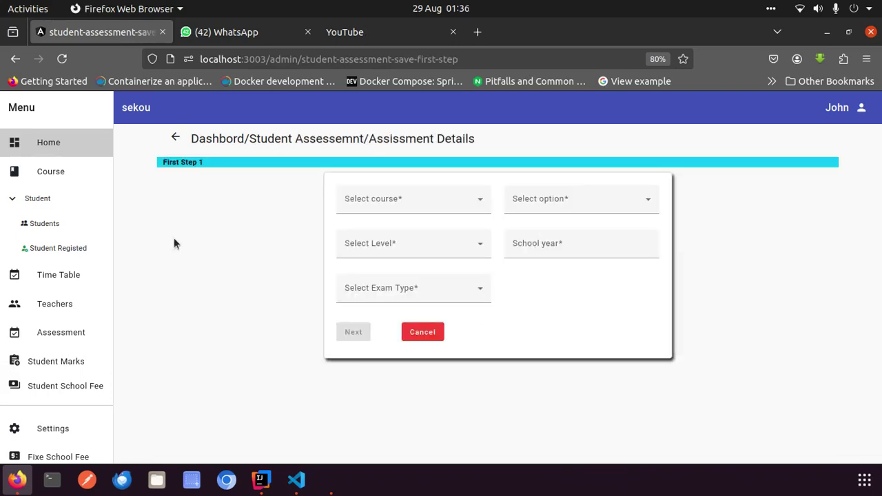
{"action": "left_click", "coordinate": [393, 196]}
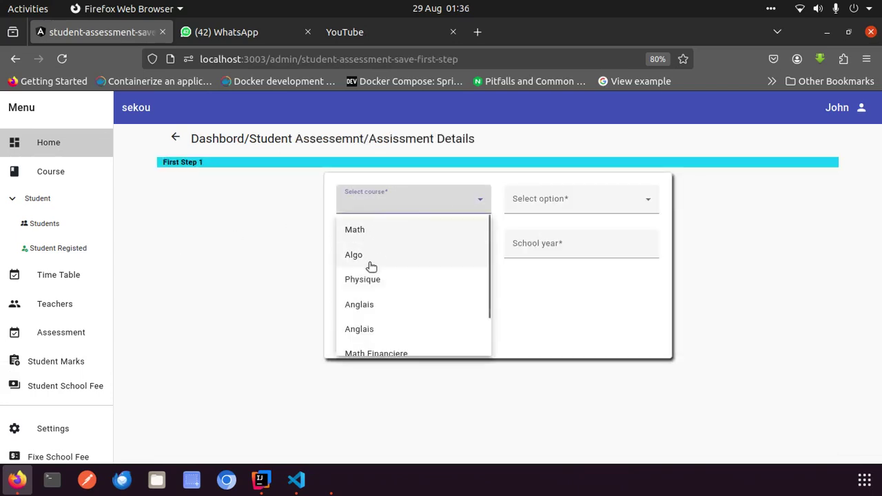
{"action": "left_click", "coordinate": [374, 232]}
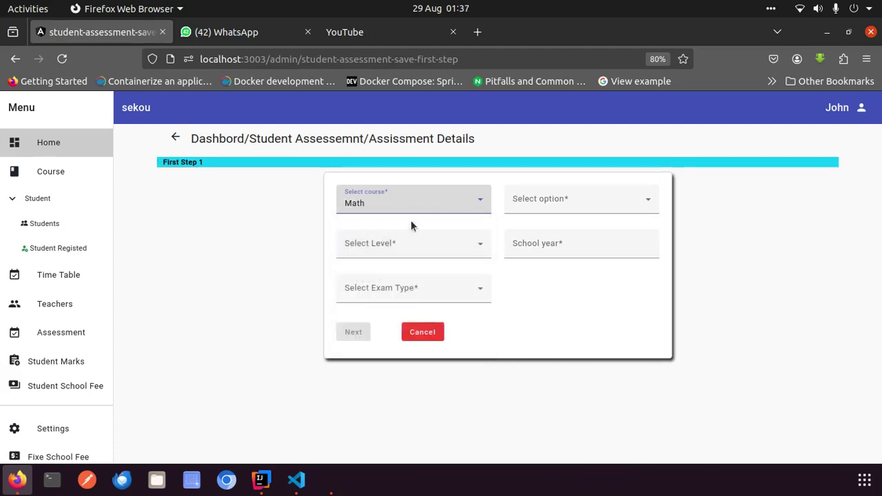
{"action": "left_click", "coordinate": [547, 199]}
{"action": "left_click", "coordinate": [522, 228]}
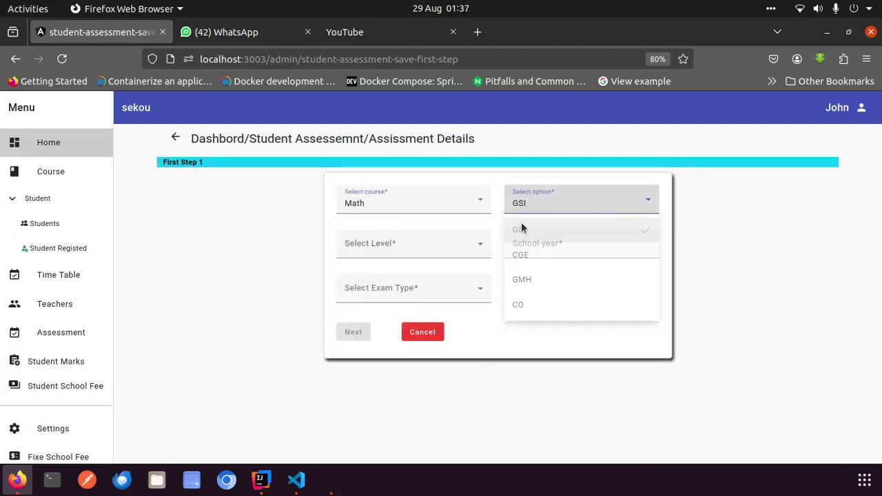
{"action": "left_click", "coordinate": [444, 249]}
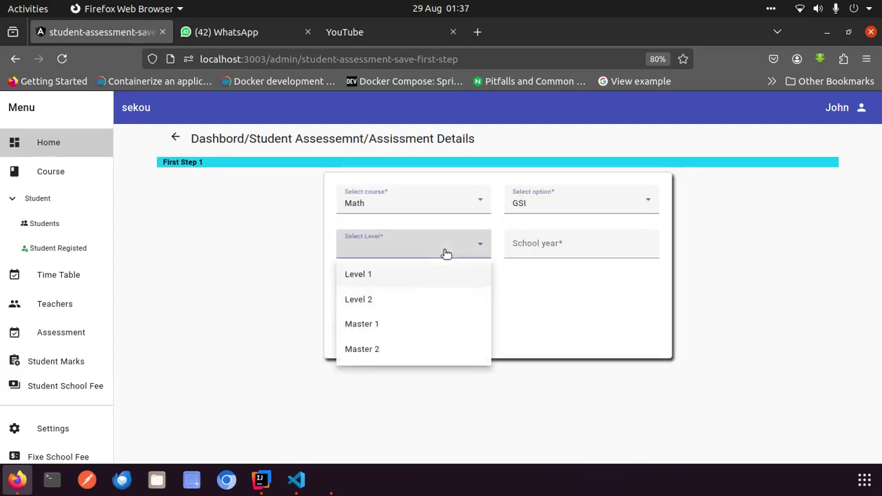
{"action": "left_click", "coordinate": [366, 274]}
Set school year 2025 and exam type Exam, then continue to student selection
{"action": "left_click", "coordinate": [538, 241]}
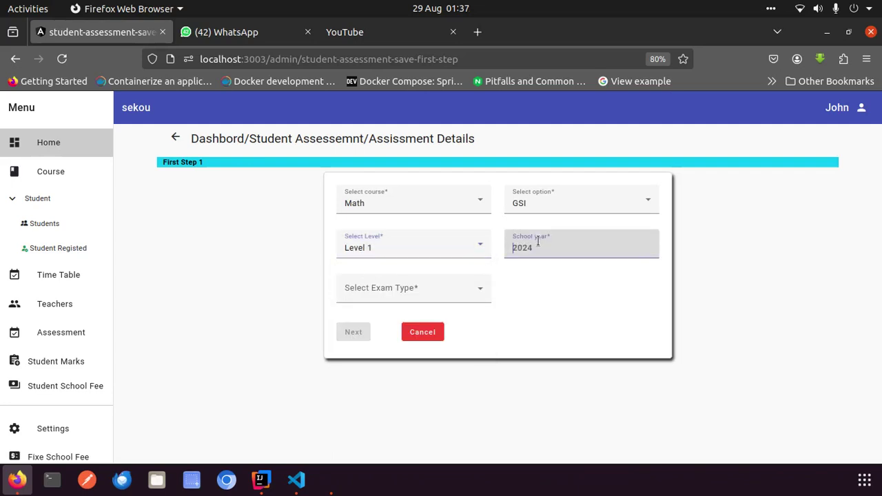
{"action": "key", "text": "BackSpace"}
{"action": "key", "text": "BackSpace"}
{"action": "type", "text": "25"}
{"action": "left_click", "coordinate": [453, 299]}
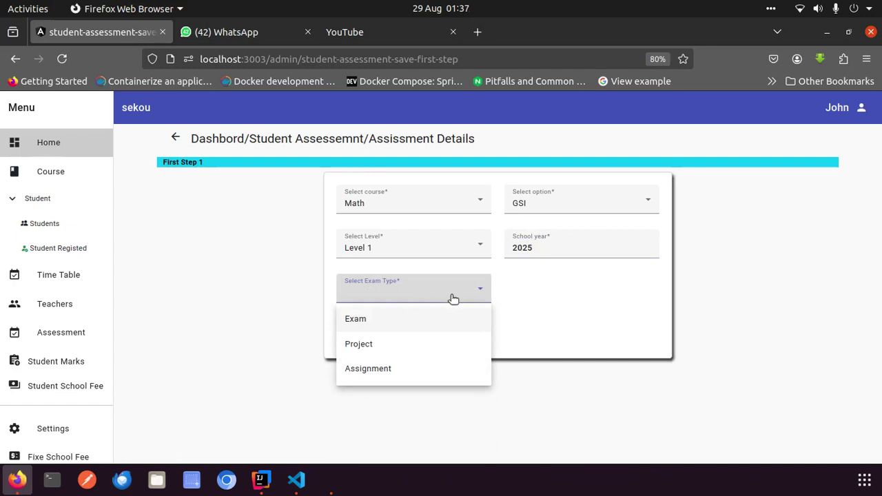
{"action": "left_click", "coordinate": [376, 315]}
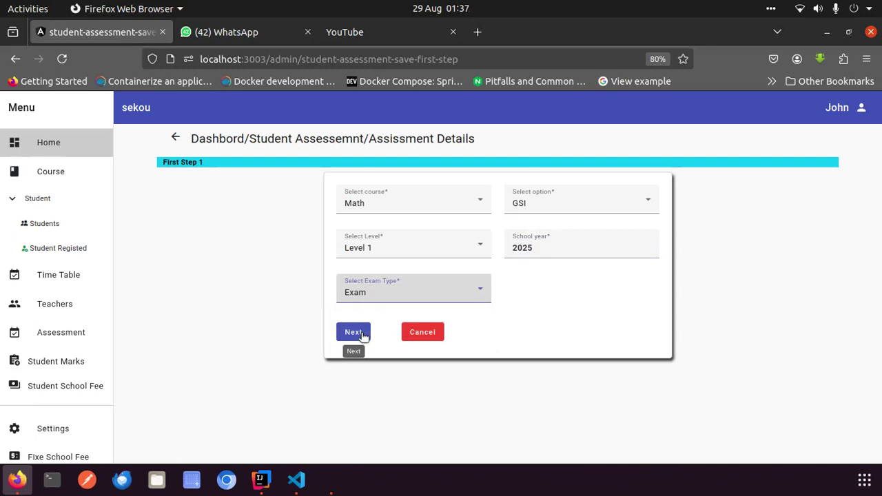
{"action": "left_click", "coordinate": [353, 332]}
{"action": "left_click", "coordinate": [361, 334]}
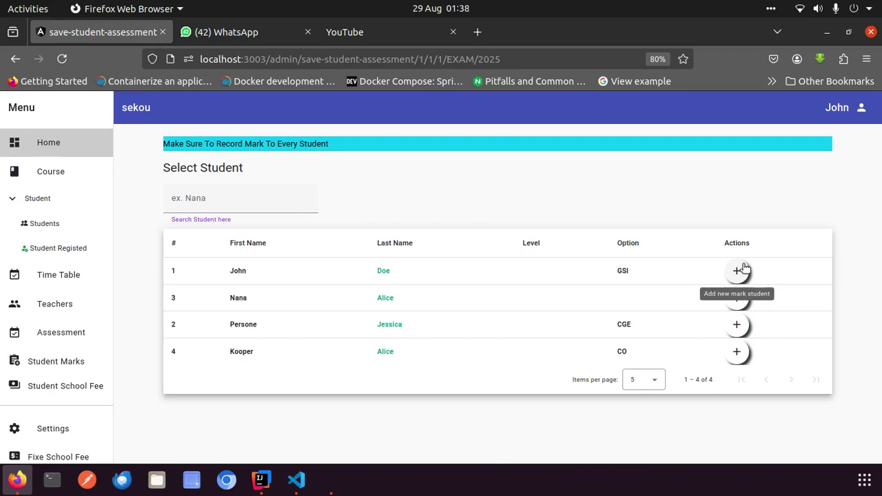
Give the last student in the list score 16 with feedback 'Good' and add it
{"action": "left_click", "coordinate": [737, 352]}
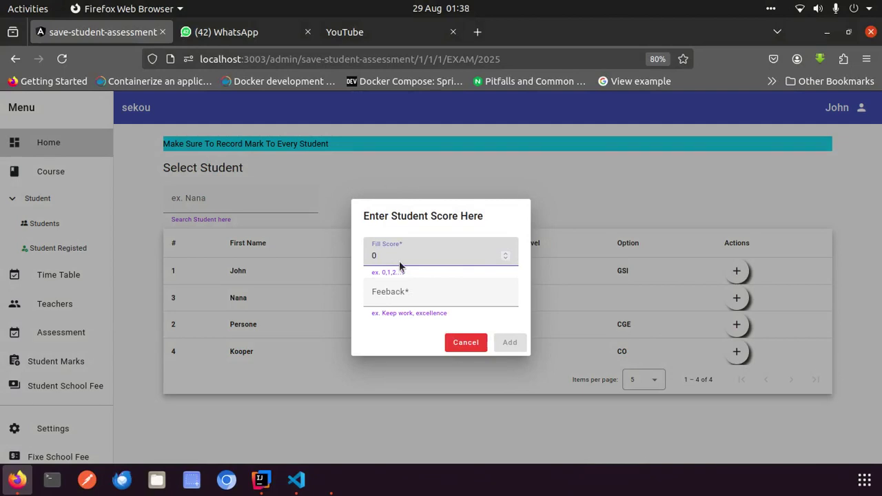
{"action": "key", "text": "BackSpace"}
{"action": "type", "text": "16"}
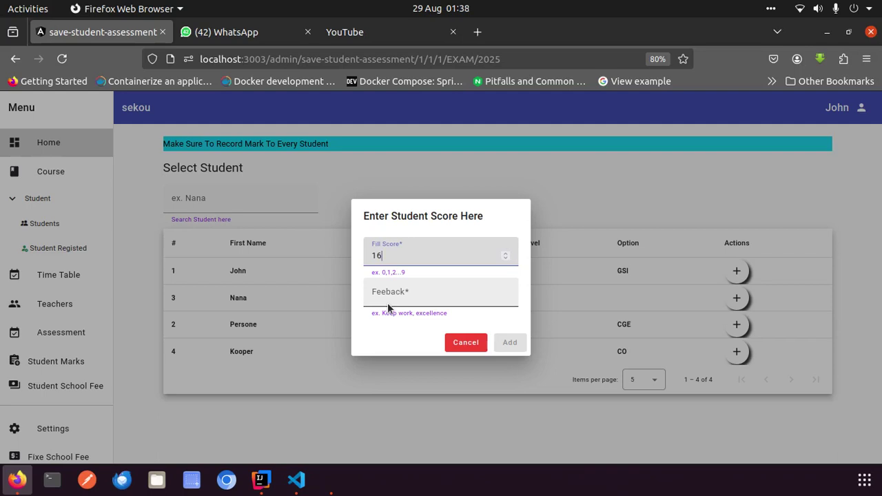
{"action": "left_click", "coordinate": [378, 288]}
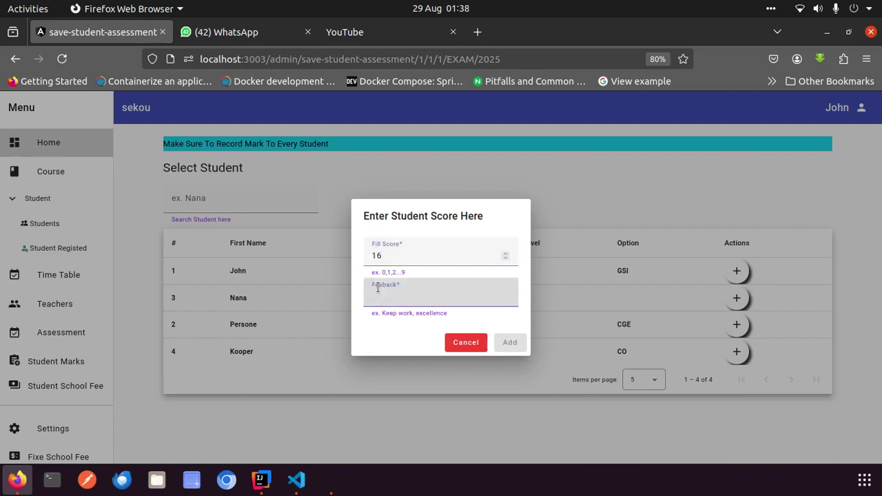
{"action": "type", "text": "g"}
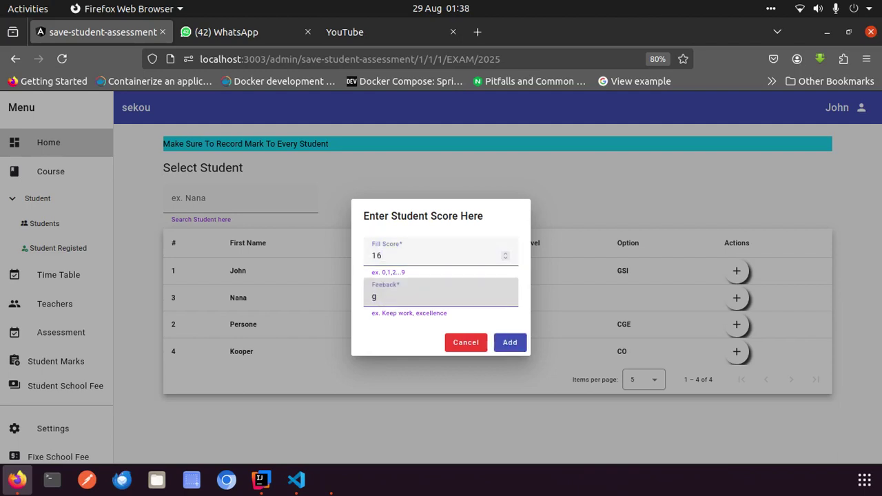
{"action": "type", "text": "odd"}
{"action": "key", "text": "BackSpace"}
{"action": "key", "text": "BackSpace"}
{"action": "key", "text": "BackSpace"}
{"action": "key", "text": "BackSpace"}
{"action": "type", "text": "Good"}
{"action": "left_click", "coordinate": [510, 343]}
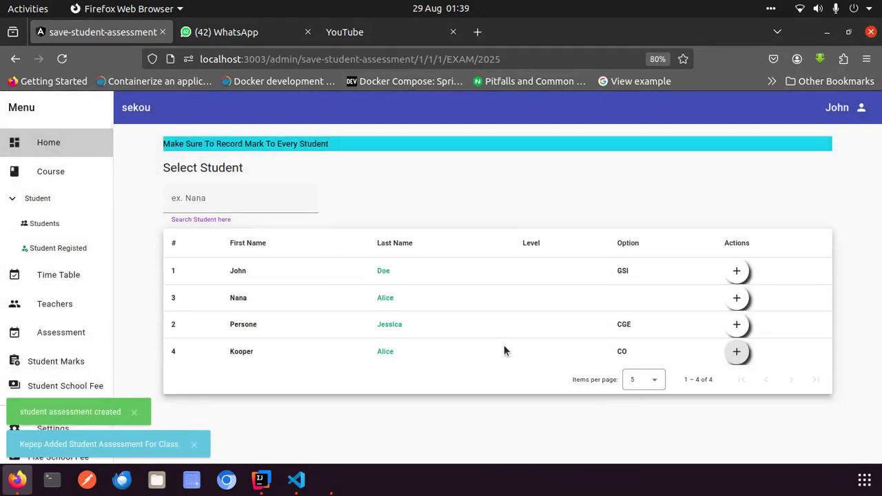
Enter score 14 with feedback 'Good' for student number 2 and add it
{"action": "left_click", "coordinate": [735, 324]}
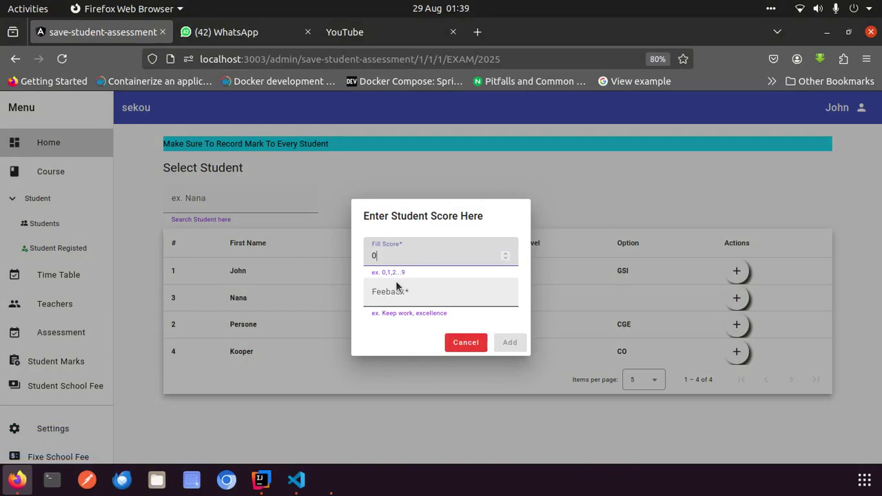
{"action": "type", "text": "54"}
{"action": "key", "text": "BackSpace"}
{"action": "key", "text": "BackSpace"}
{"action": "key", "text": "BackSpace"}
{"action": "type", "text": "14"}
{"action": "left_click", "coordinate": [397, 296]}
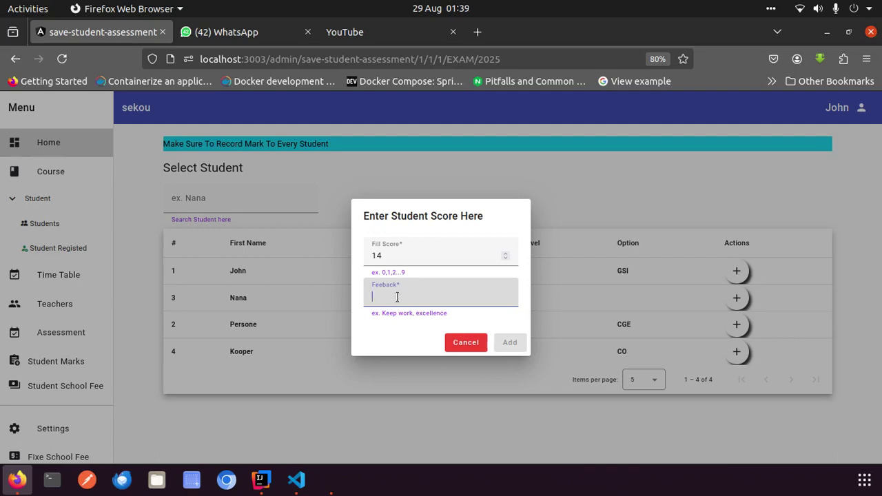
{"action": "type", "text": "go"}
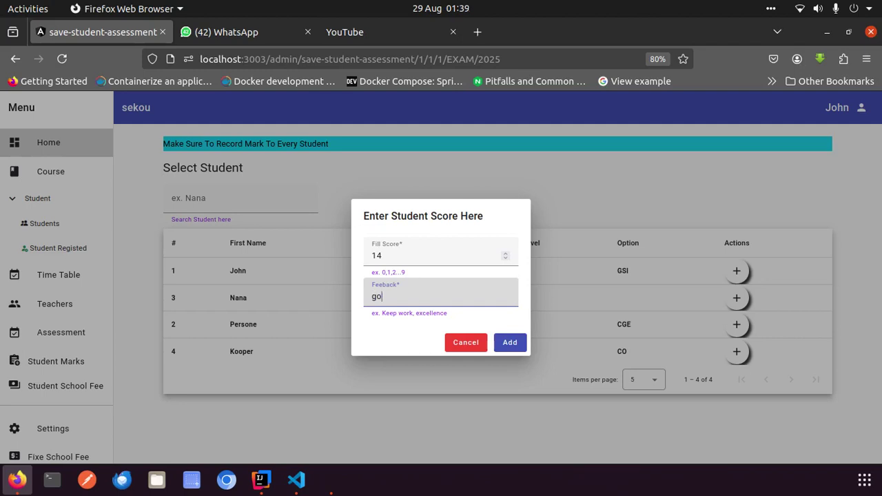
{"action": "type", "text": "og"}
{"action": "key", "text": "BackSpace"}
{"action": "key", "text": "BackSpace"}
{"action": "key", "text": "BackSpace"}
{"action": "key", "text": "BackSpace"}
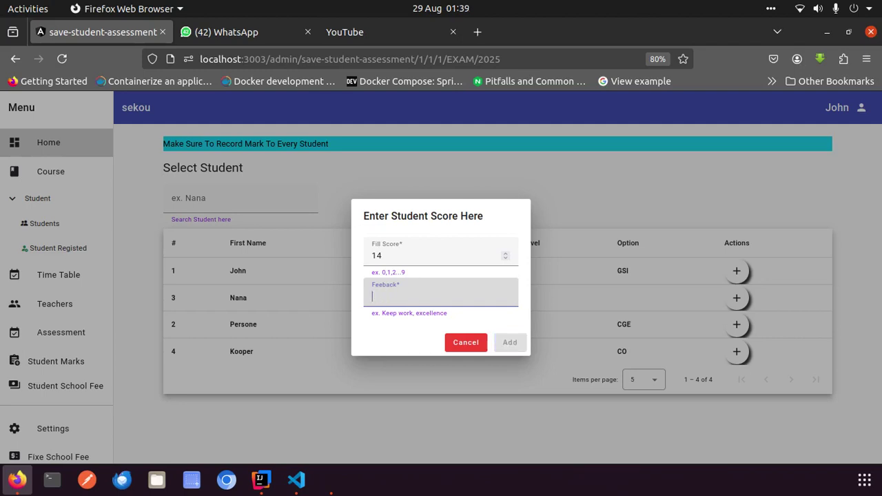
{"action": "type", "text": "Good"}
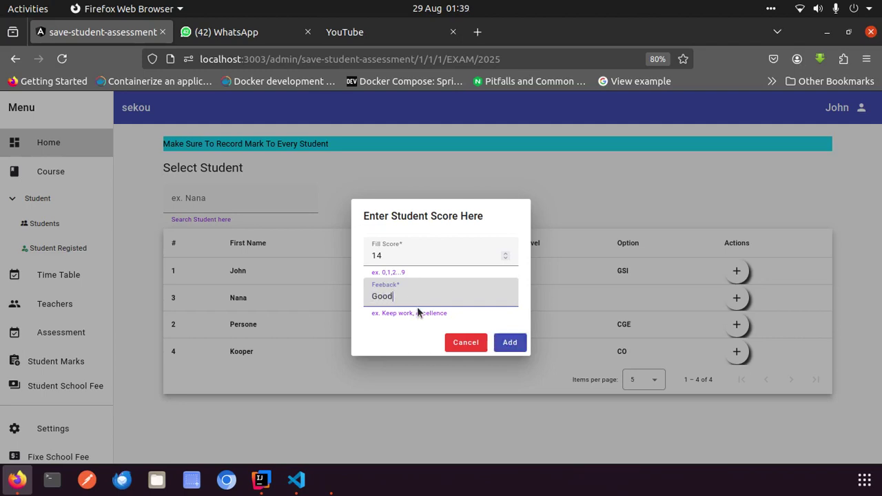
{"action": "left_click", "coordinate": [507, 343]}
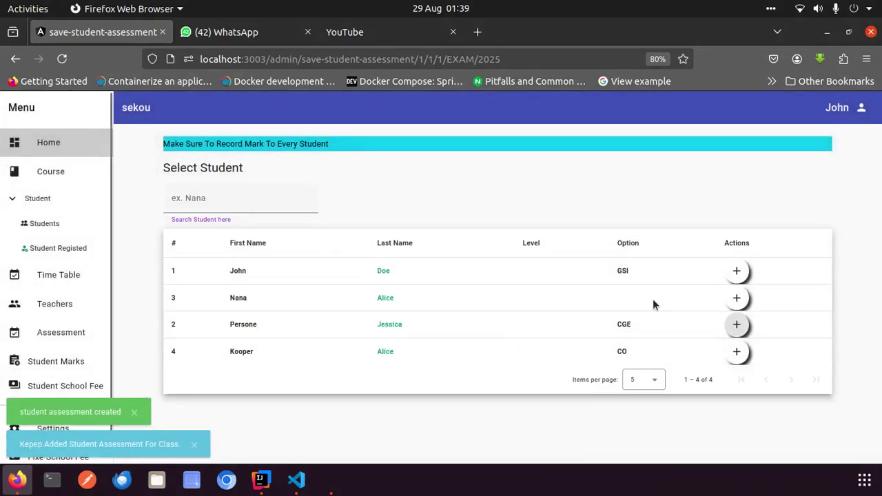
Enter score 9 with feedback 'bad' for student number 3
{"action": "left_click", "coordinate": [738, 297]}
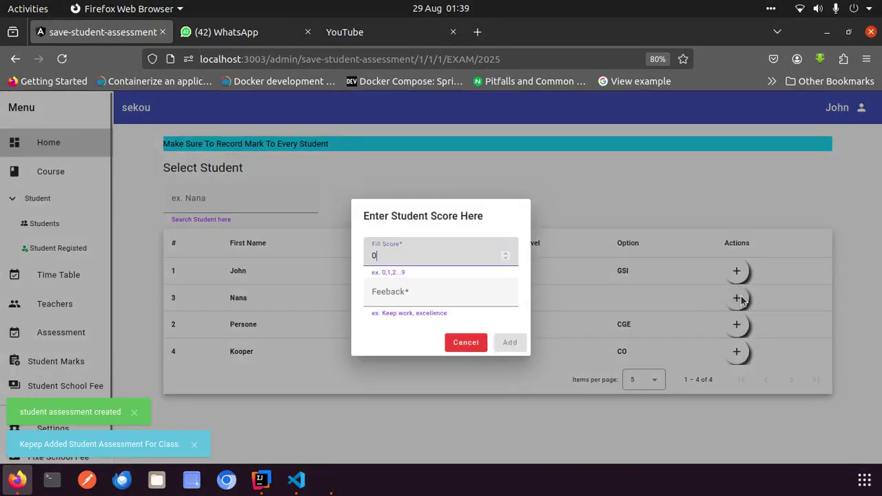
{"action": "key", "text": "BackSpace"}
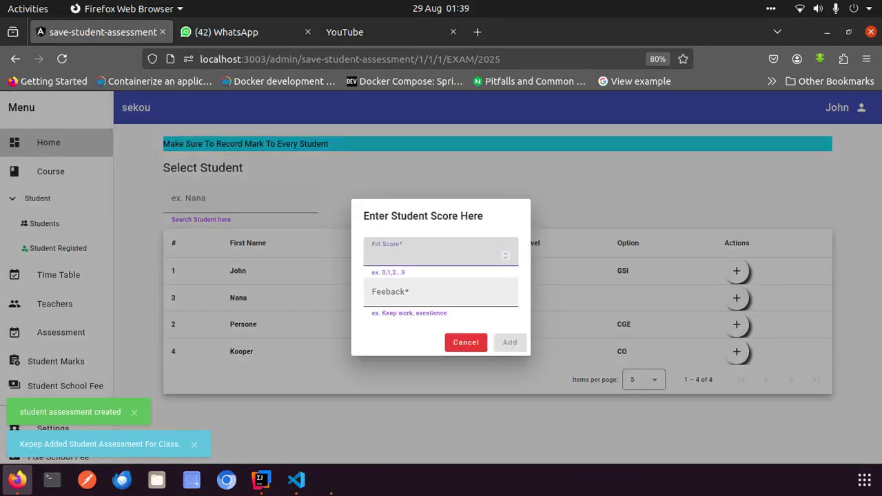
{"action": "type", "text": "1"}
{"action": "key", "text": "BackSpace"}
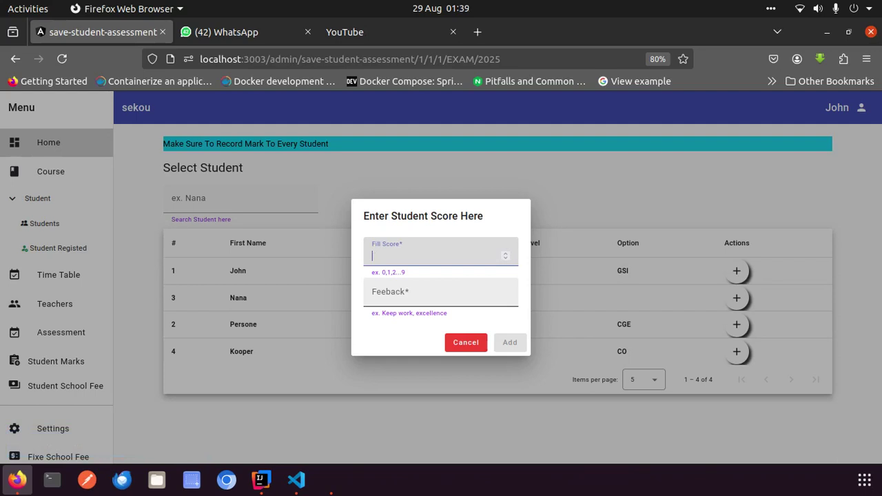
{"action": "type", "text": "10"}
{"action": "key", "text": "BackSpace"}
{"action": "key", "text": "BackSpace"}
{"action": "type", "text": "9"}
{"action": "left_click", "coordinate": [447, 295]}
{"action": "type", "text": "ba"}
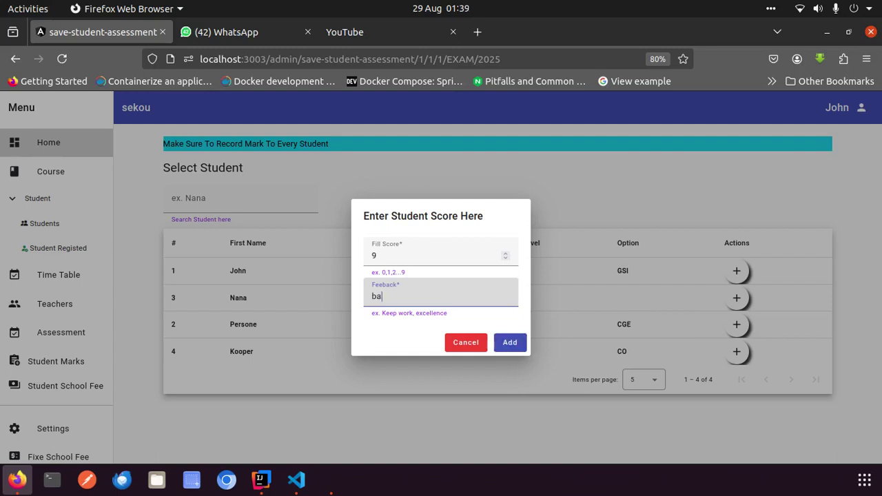
{"action": "type", "text": "d"}
{"action": "left_click", "coordinate": [506, 344]}
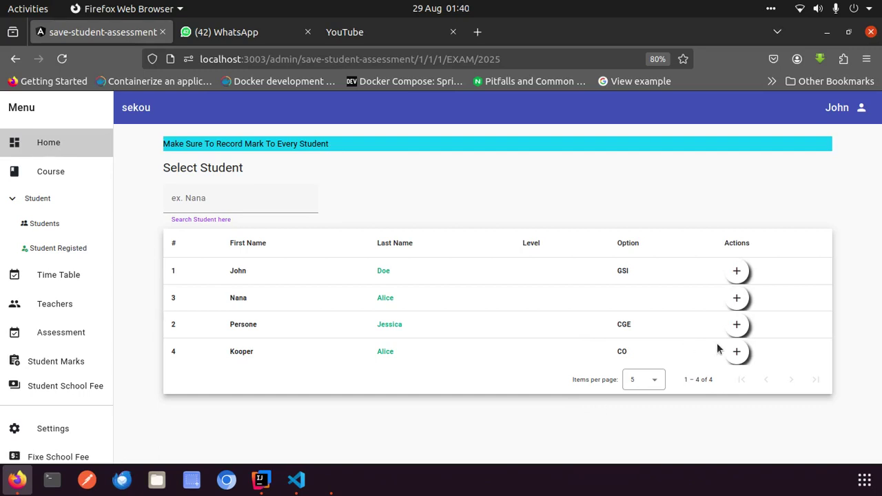
Re-enter score 9 and feedback 'bad' for student 3, save, and switch to IntelliJ IDEA
{"action": "left_click", "coordinate": [736, 298]}
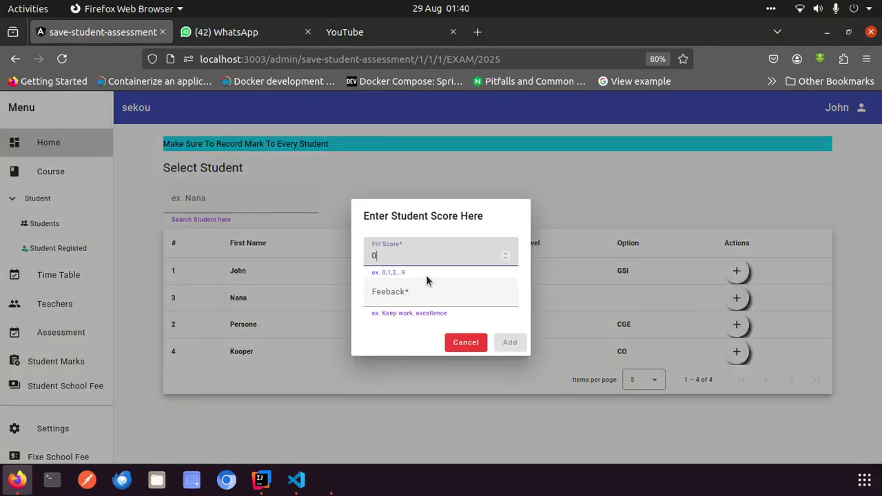
{"action": "key", "text": "BackSpace"}
{"action": "type", "text": "9"}
{"action": "left_click", "coordinate": [407, 294]}
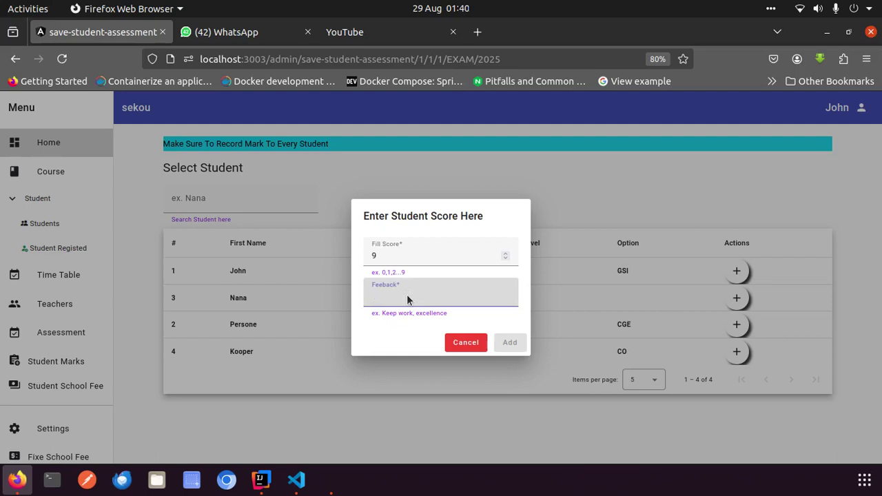
{"action": "type", "text": "bad"}
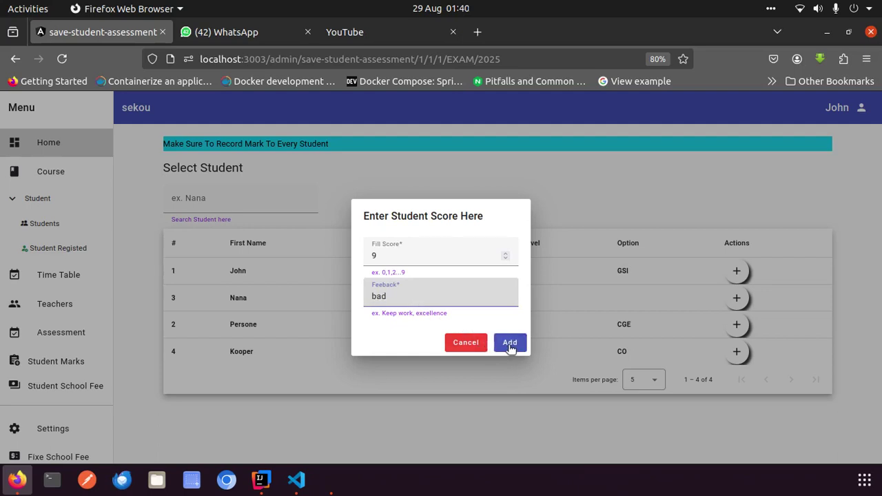
{"action": "left_click", "coordinate": [508, 344]}
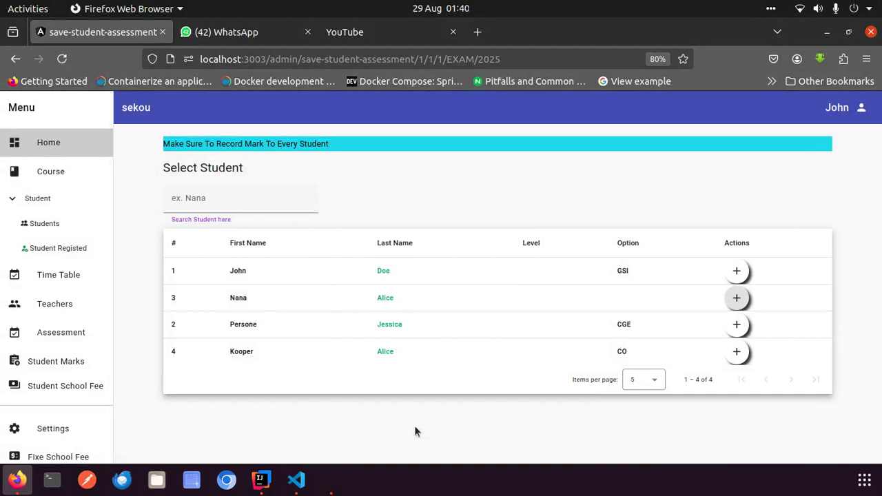
{"action": "left_click", "coordinate": [262, 480]}
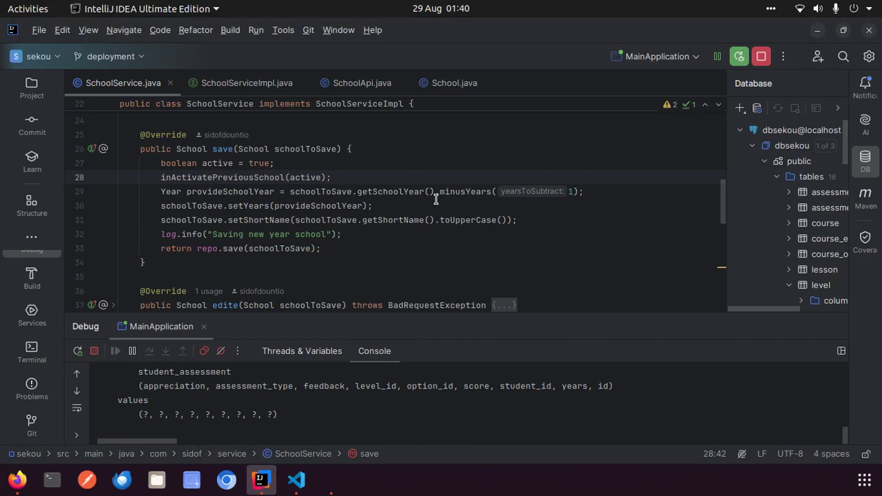
Try searching the current file for the student service, then close the search
{"action": "left_click", "coordinate": [311, 192]}
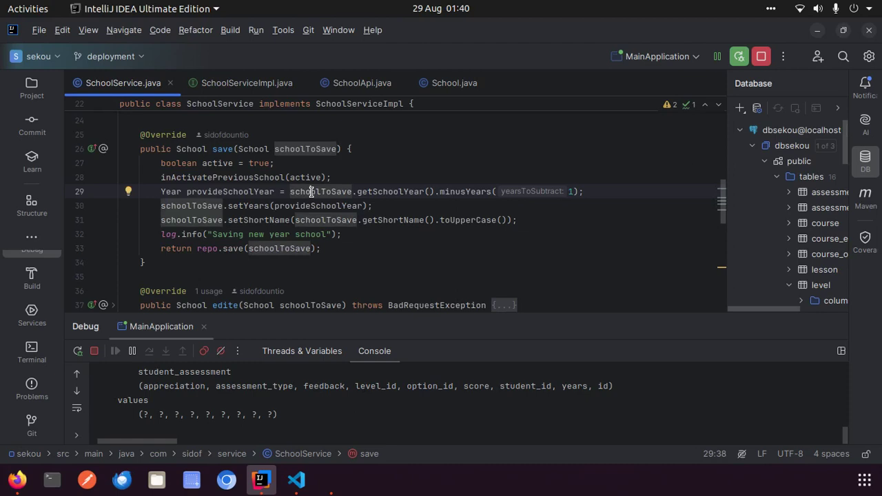
{"action": "key", "text": "ctrl+f"}
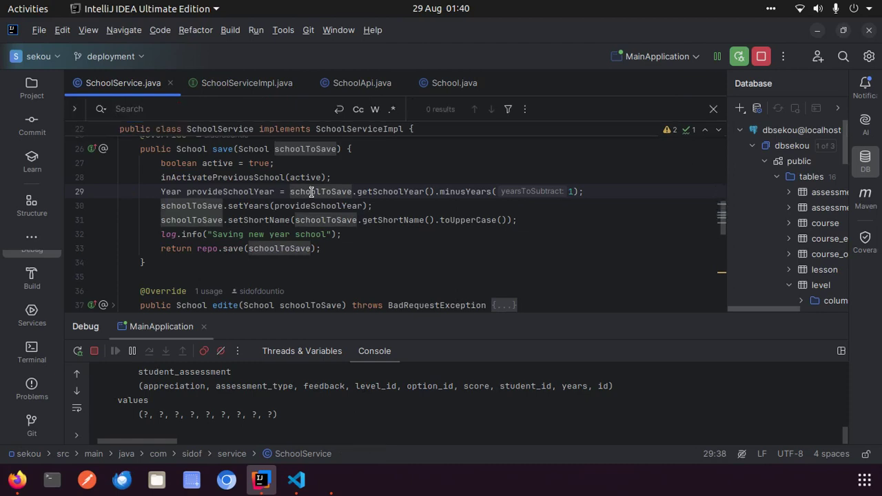
{"action": "type", "text": "s"}
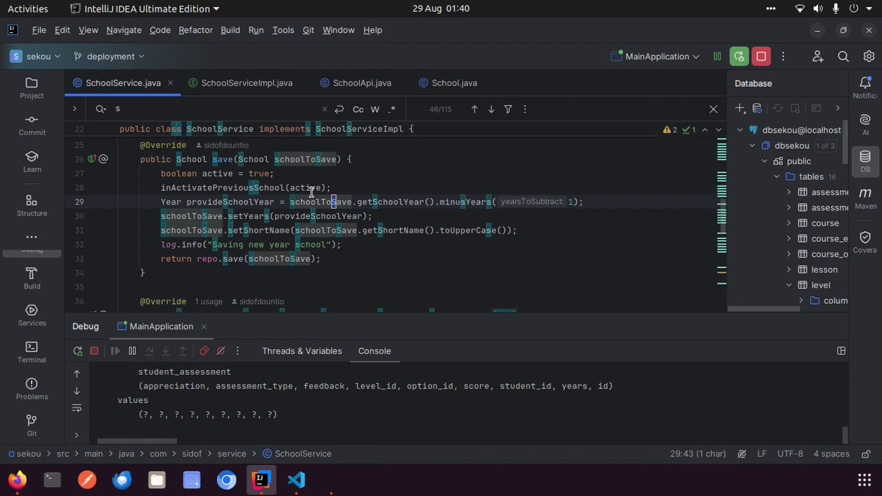
{"action": "type", "text": "tuden"}
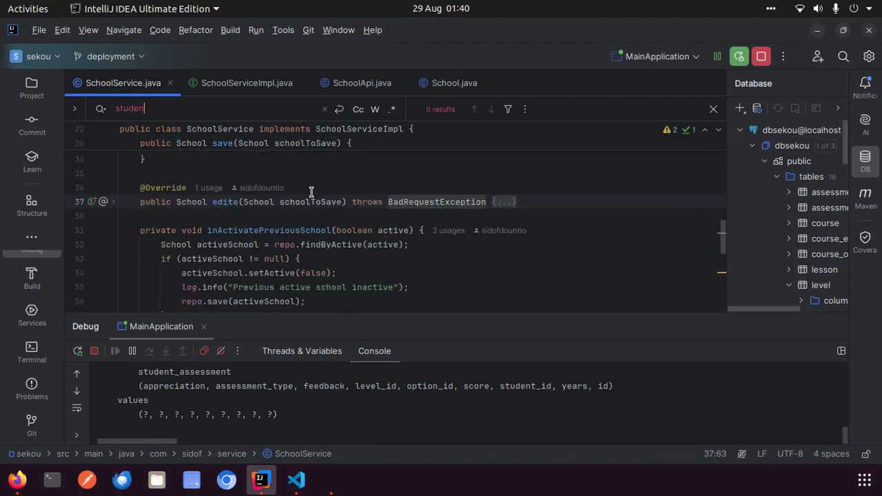
{"action": "type", "text": "tser"}
{"action": "key", "text": "BackSpace"}
{"action": "key", "text": "BackSpace"}
{"action": "key", "text": "BackSpace"}
{"action": "key", "text": "BackSpace"}
{"action": "key", "text": "BackSpace"}
{"action": "key", "text": "BackSpace"}
{"action": "key", "text": "BackSpace"}
{"action": "key", "text": "BackSpace"}
{"action": "key", "text": "BackSpace"}
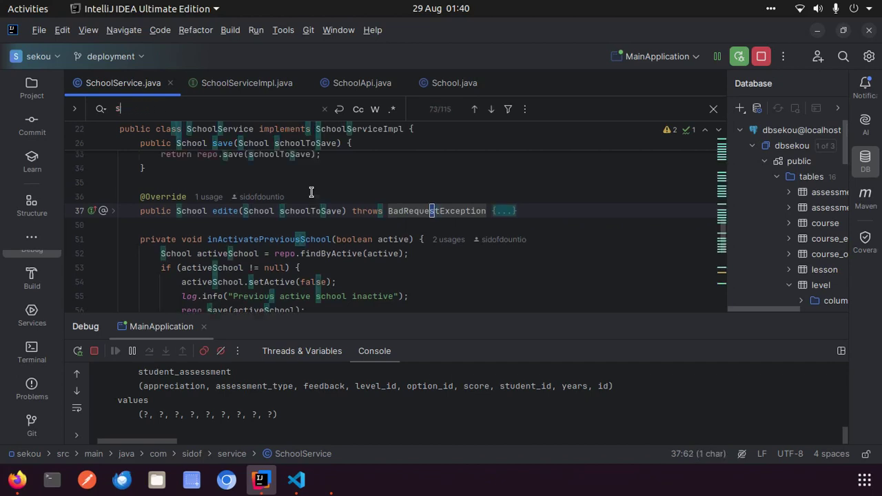
{"action": "type", "text": "tuden"}
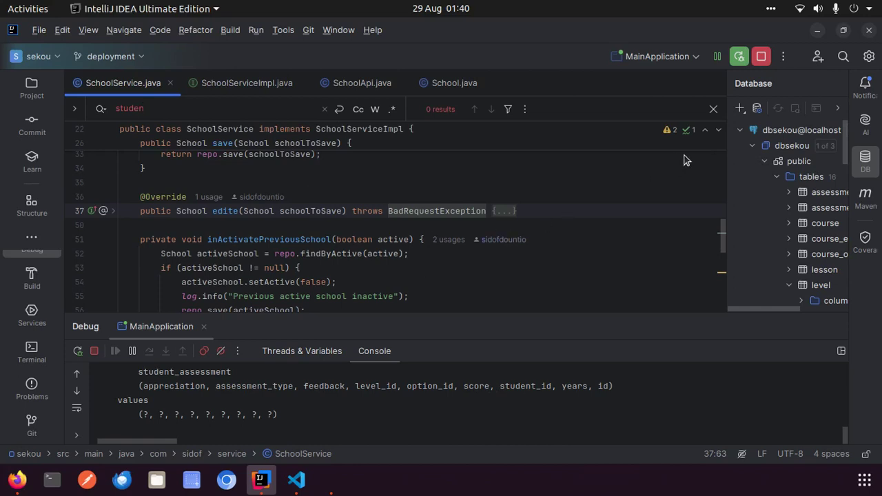
{"action": "left_click", "coordinate": [714, 111]}
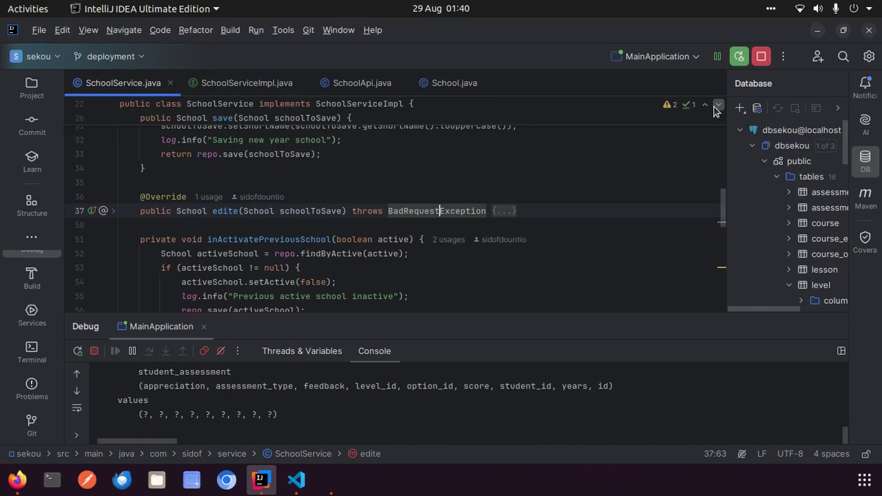
Search Everywhere for 'studentAssement' and open StudentAssessmentService.java
{"action": "key", "text": "shift"}
{"action": "key", "text": "shift"}
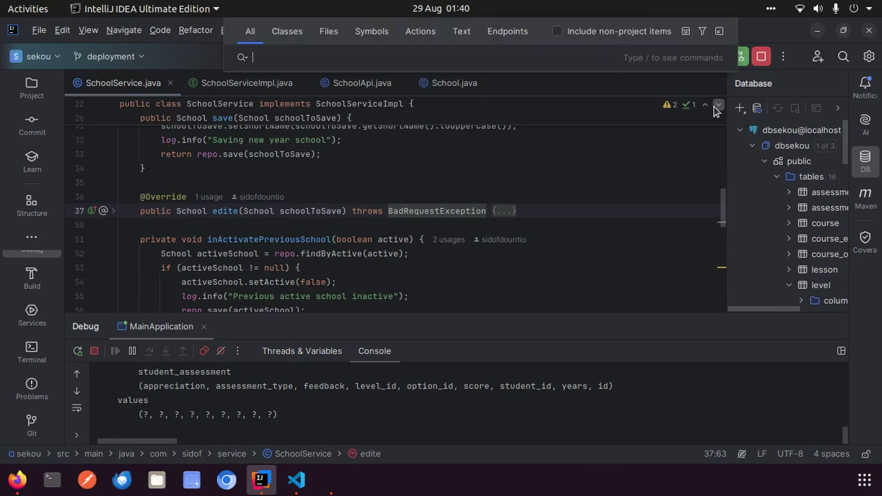
{"action": "type", "text": "student"}
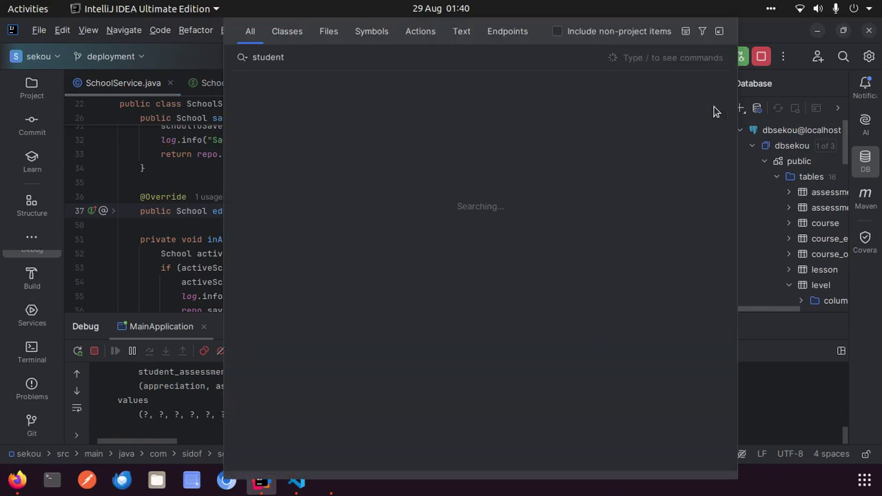
{"action": "type", "text": "A"}
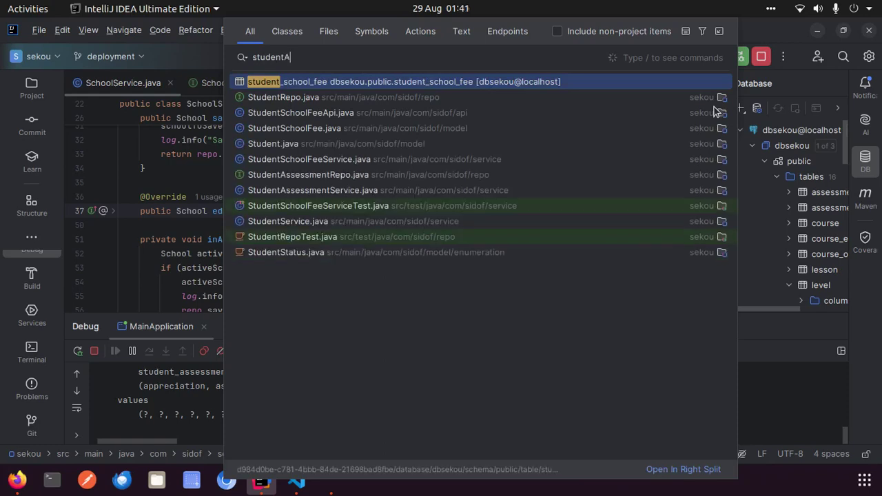
{"action": "type", "text": "ssemen"}
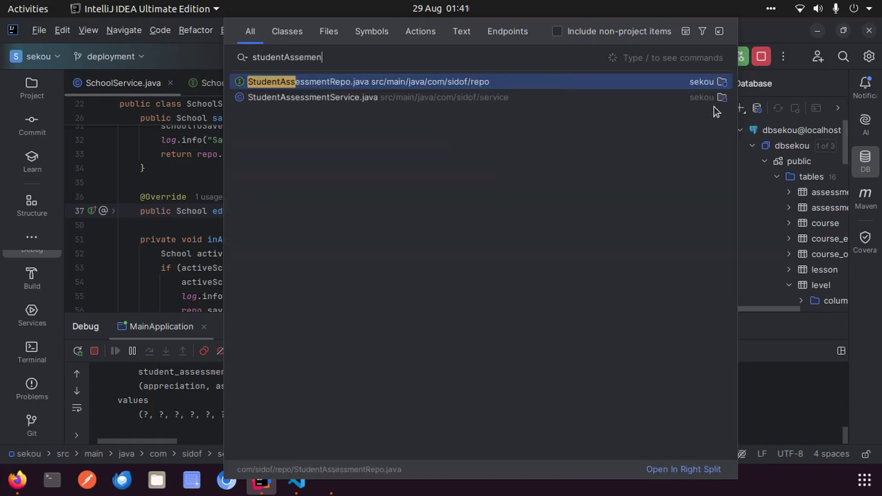
{"action": "key", "text": "BackSpace"}
{"action": "type", "text": "nt"}
{"action": "left_click", "coordinate": [448, 103]}
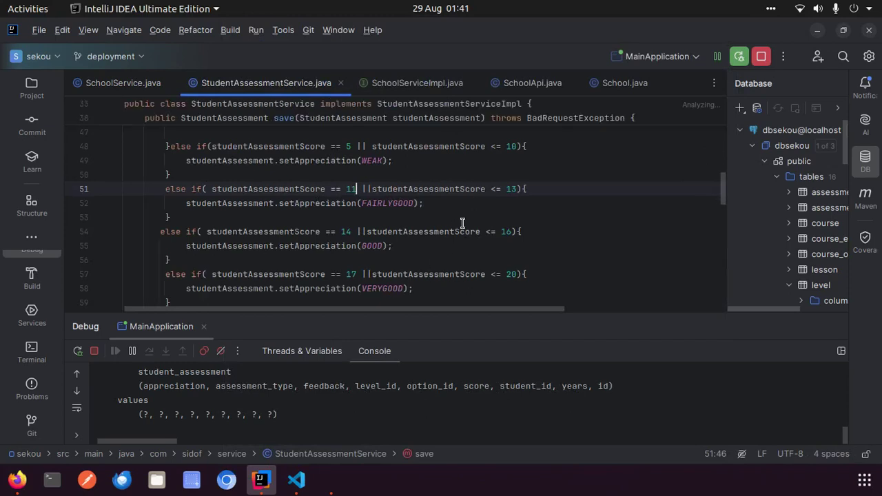
Hide the debug panel and change the WEAK condition from <= 10 to < 10
{"action": "scroll", "coordinate": [462, 222], "scroll_direction": "down", "scroll_amount": 3}
{"action": "scroll", "coordinate": [463, 223], "scroll_direction": "up", "scroll_amount": 3}
{"action": "left_click", "coordinate": [832, 330]}
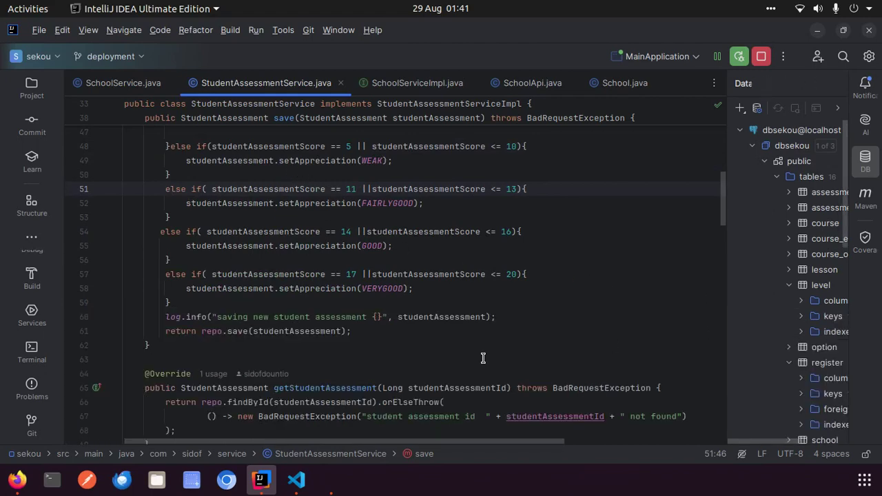
{"action": "scroll", "coordinate": [483, 358], "scroll_direction": "up", "scroll_amount": 3}
{"action": "scroll", "coordinate": [483, 358], "scroll_direction": "down", "scroll_amount": 1}
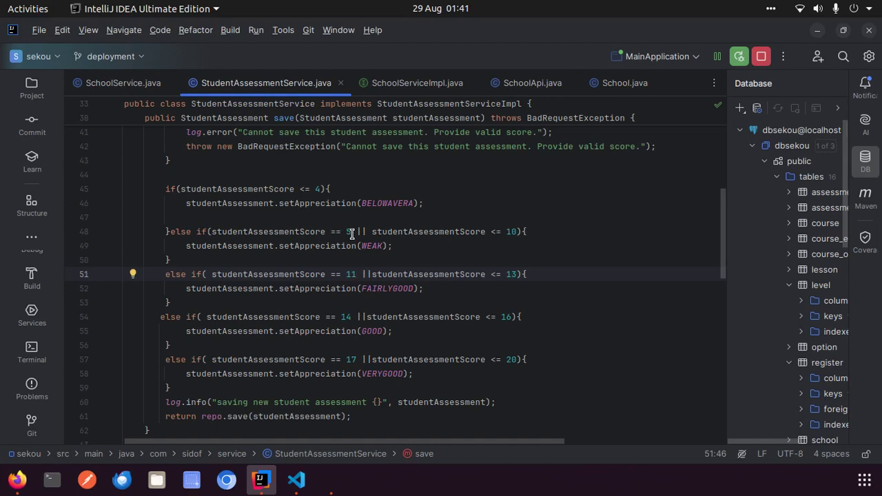
{"action": "left_click", "coordinate": [498, 234]}
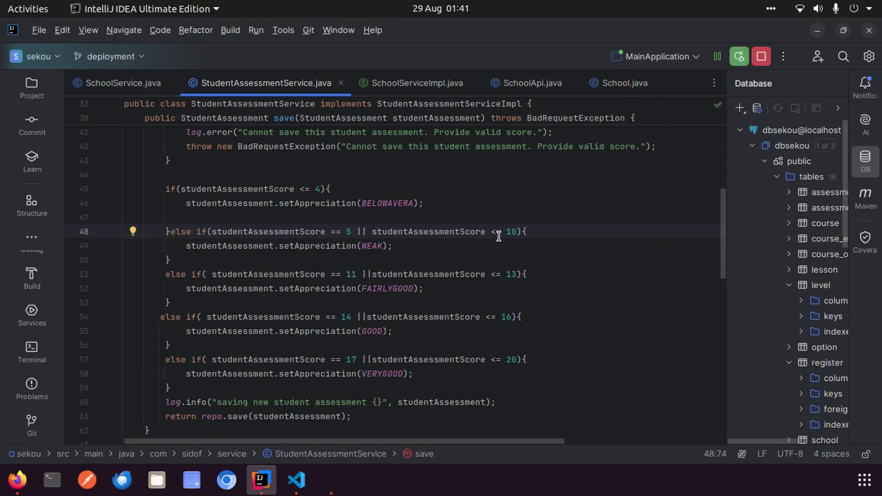
{"action": "key", "text": "BackSpace"}
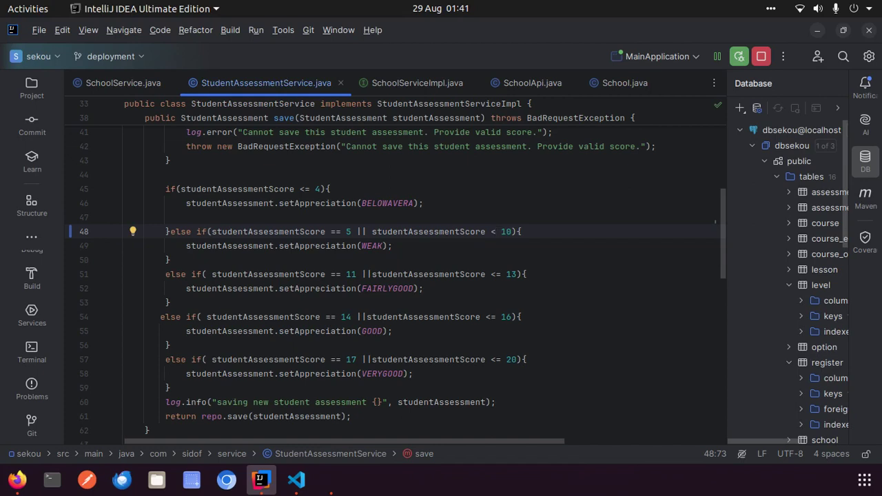
Change the FAIRLYGOOD condition from == 11 to == 10
{"action": "left_click", "coordinate": [354, 274]}
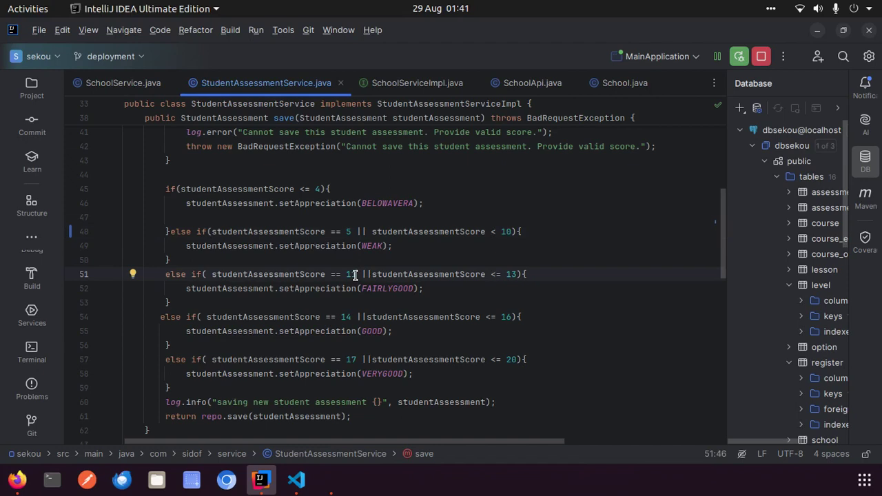
{"action": "key", "text": "BackSpace"}
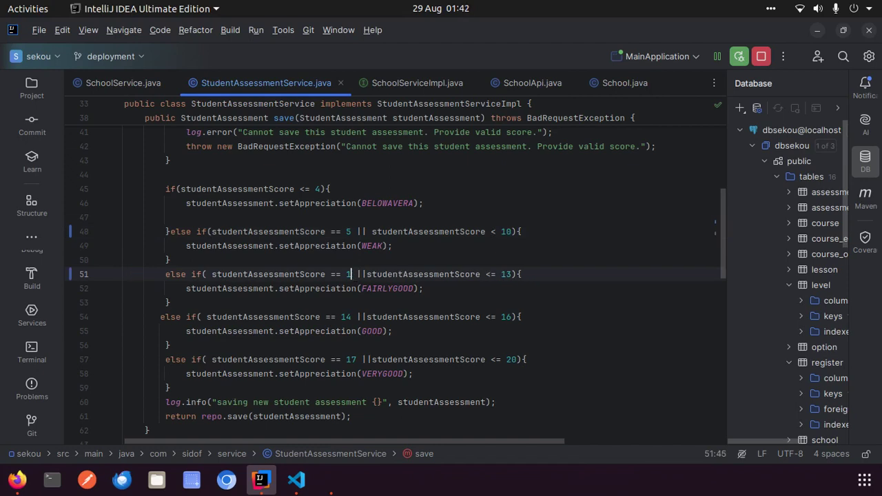
{"action": "type", "text": "0"}
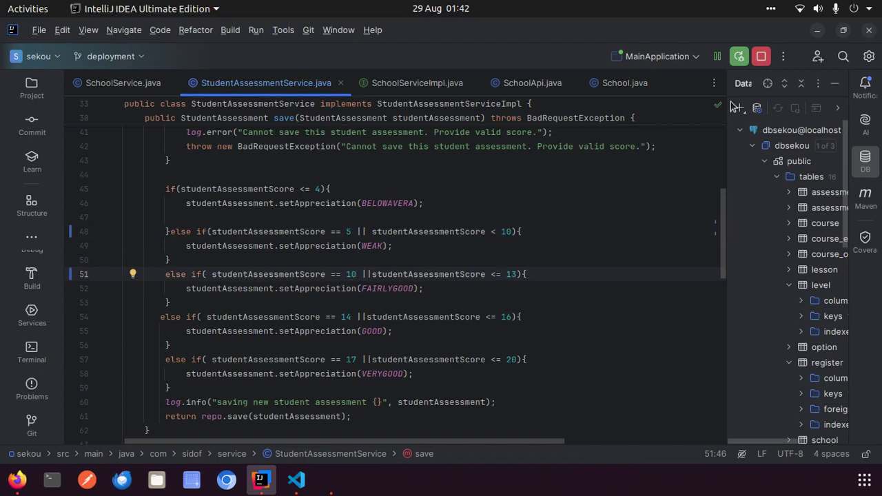
Restart MainApplication in debug with the FAIRLYGOOD threshold fix and enlarge the console to show the startup log
{"action": "left_click", "coordinate": [740, 59]}
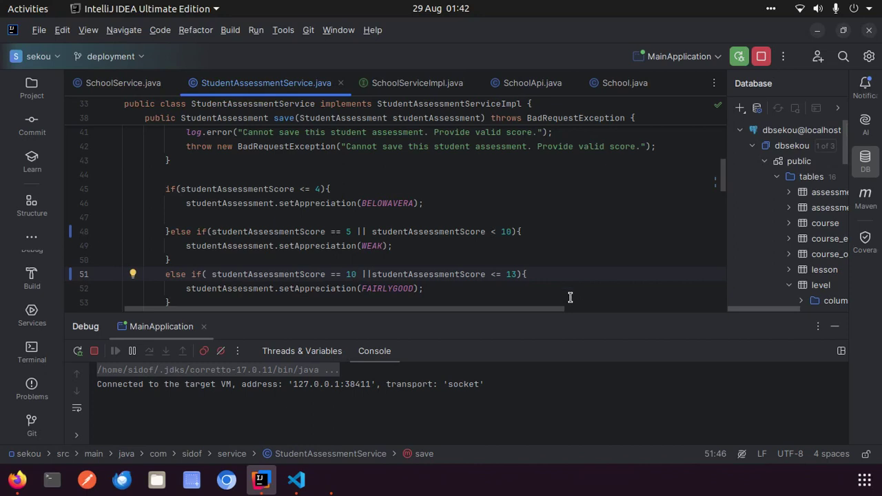
{"action": "left_click", "coordinate": [553, 317]}
{"action": "left_click_drag", "start_coordinate": [553, 317], "coordinate": [590, 199]}
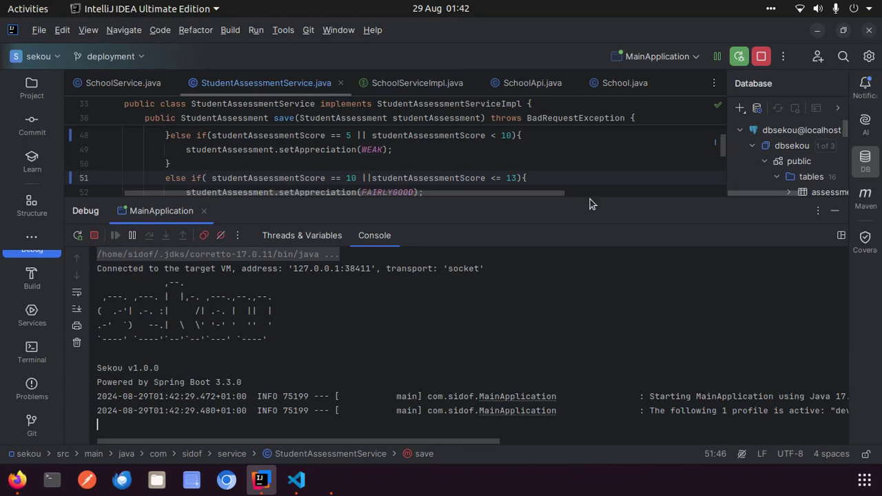
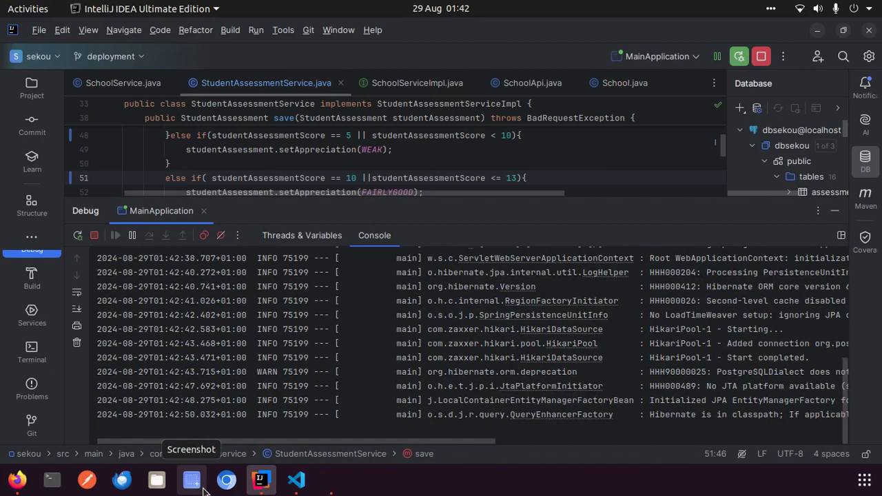
Browse the sekou-frontend file tree in VS Code, then minimize it and bring Firefox forward
{"action": "left_click", "coordinate": [297, 479]}
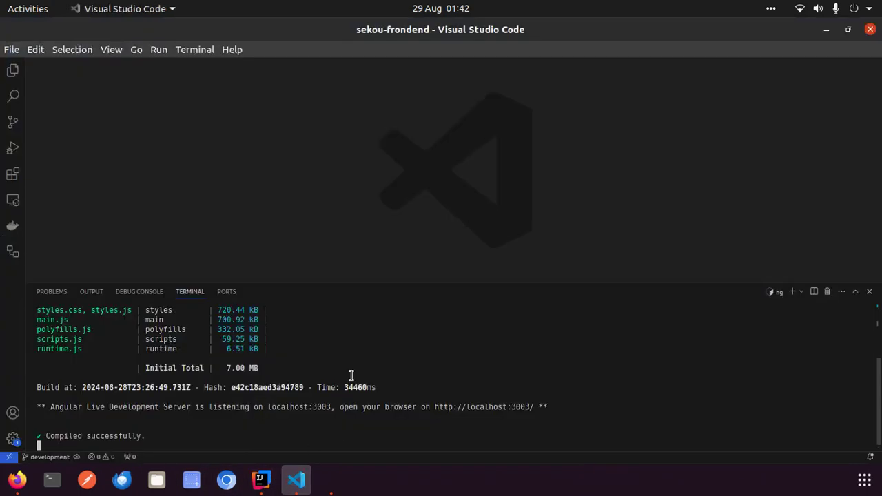
{"action": "left_click", "coordinate": [13, 71]}
{"action": "scroll", "coordinate": [142, 201], "scroll_direction": "up", "scroll_amount": 5}
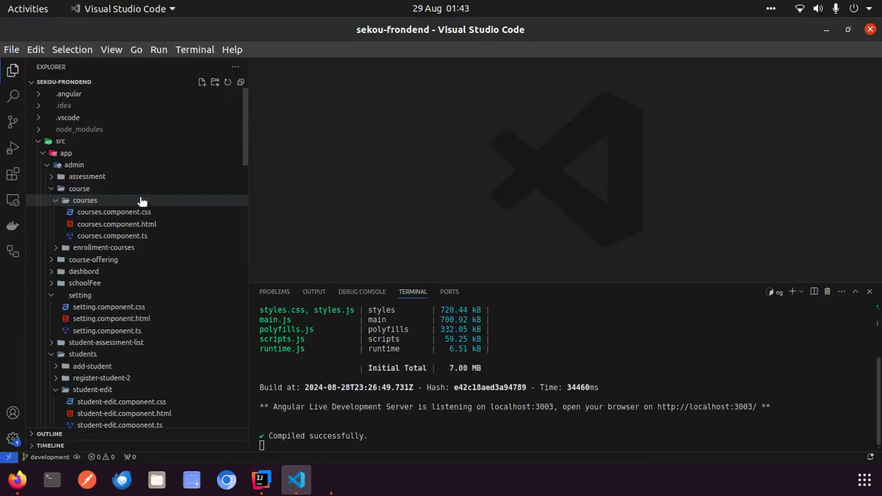
{"action": "scroll", "coordinate": [142, 200], "scroll_direction": "down", "scroll_amount": 7}
{"action": "scroll", "coordinate": [141, 199], "scroll_direction": "up", "scroll_amount": 7}
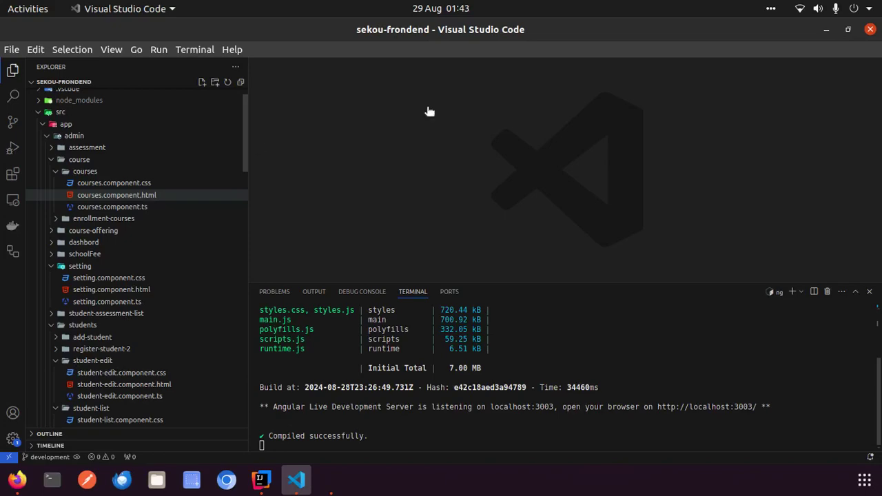
{"action": "left_click", "coordinate": [826, 31]}
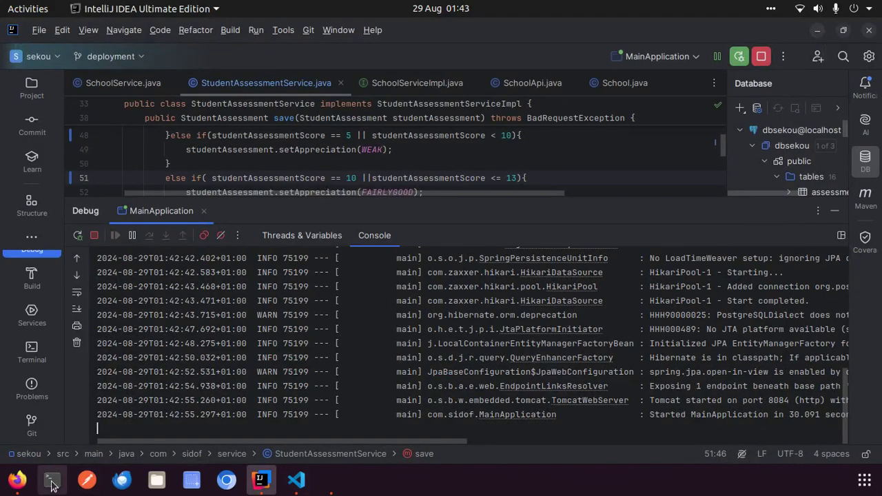
{"action": "left_click", "coordinate": [19, 482]}
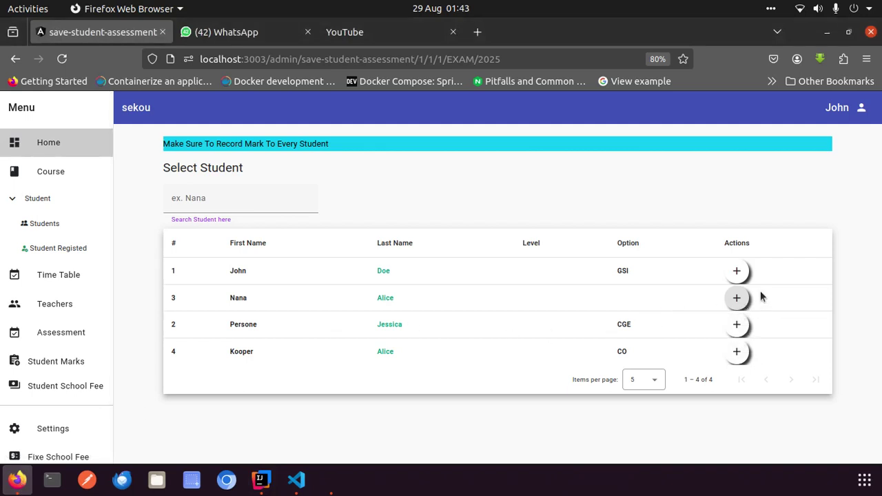
Give Nana a score of 9 with feedback 'bad', then switch to IntelliJ
{"action": "left_click", "coordinate": [736, 298]}
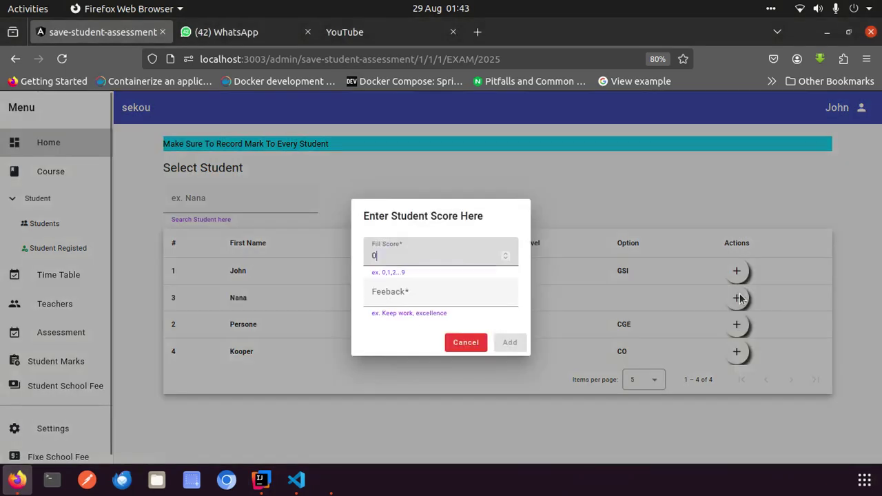
{"action": "key", "text": "BackSpace"}
{"action": "type", "text": "9"}
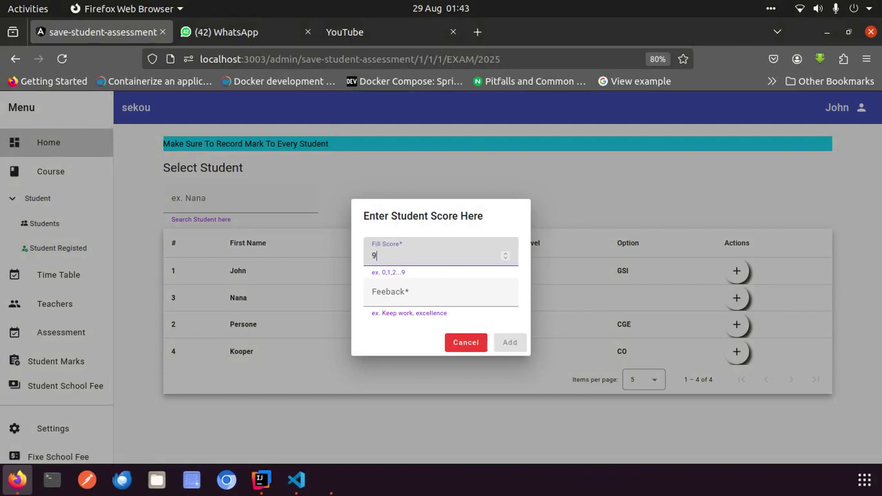
{"action": "left_click", "coordinate": [374, 293]}
{"action": "left_click", "coordinate": [374, 293]}
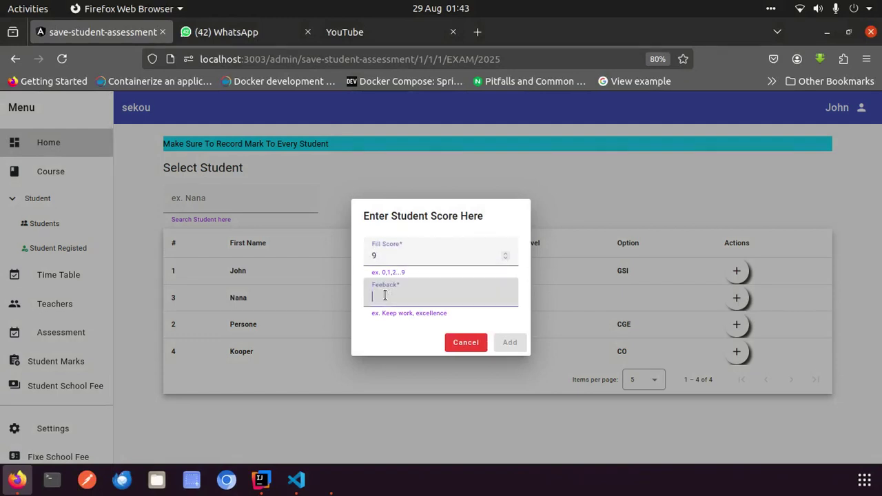
{"action": "type", "text": "bad"}
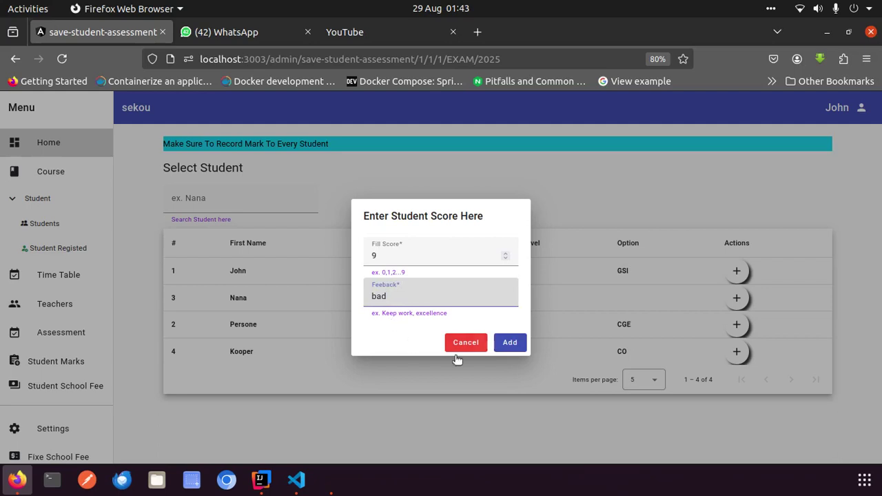
{"action": "left_click", "coordinate": [508, 343]}
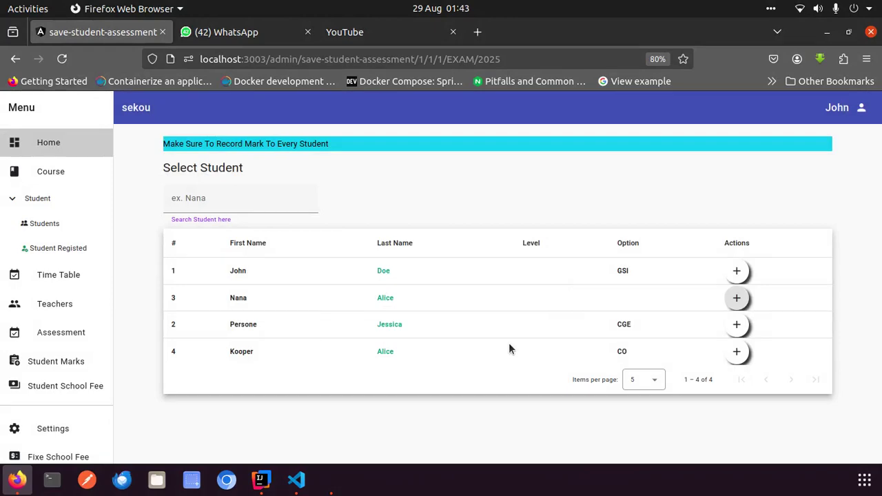
{"action": "left_click", "coordinate": [260, 479]}
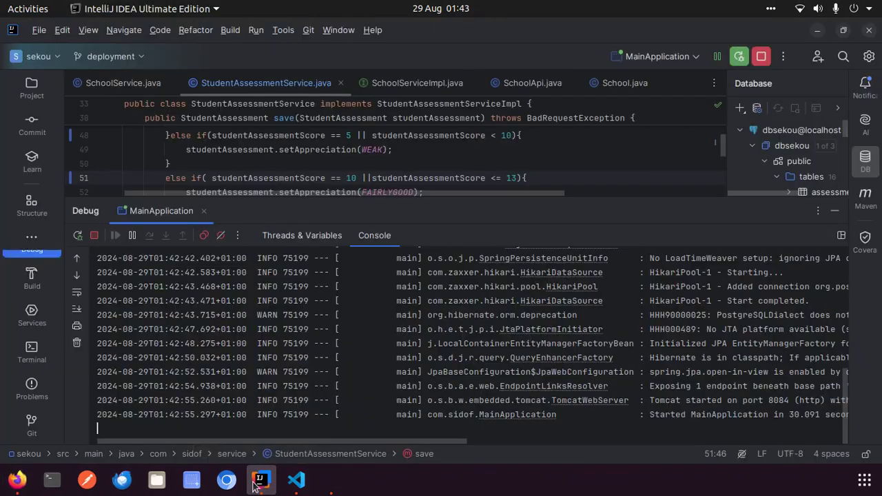
Scroll the debug console up to the Spring banner and back, then return to Firefox
{"action": "scroll", "coordinate": [345, 372], "scroll_direction": "up", "scroll_amount": 8}
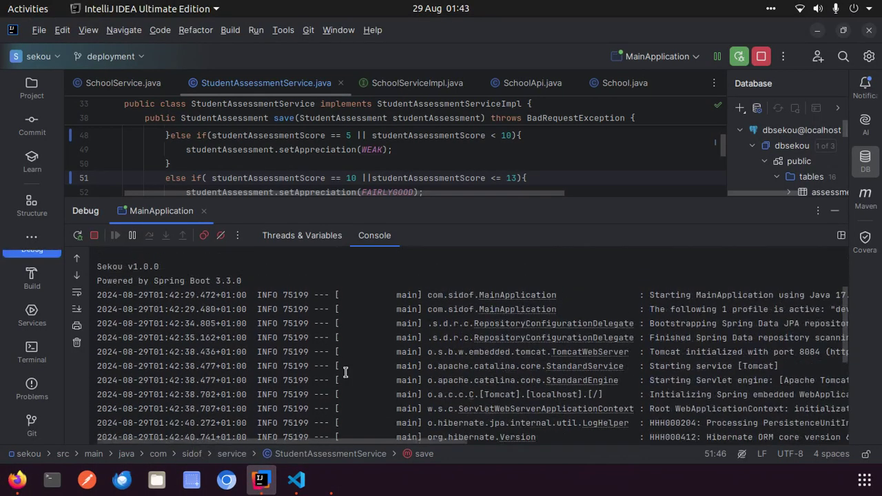
{"action": "scroll", "coordinate": [345, 372], "scroll_direction": "down", "scroll_amount": 8}
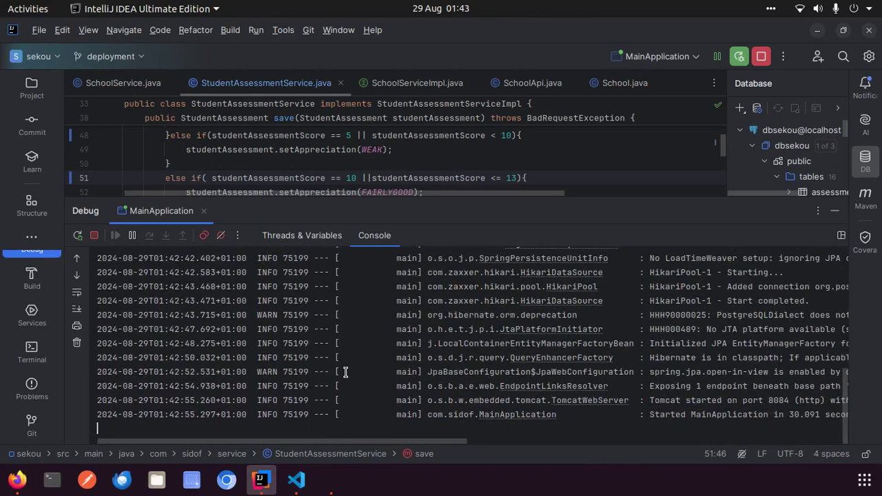
{"action": "key", "text": "alt+Tab"}
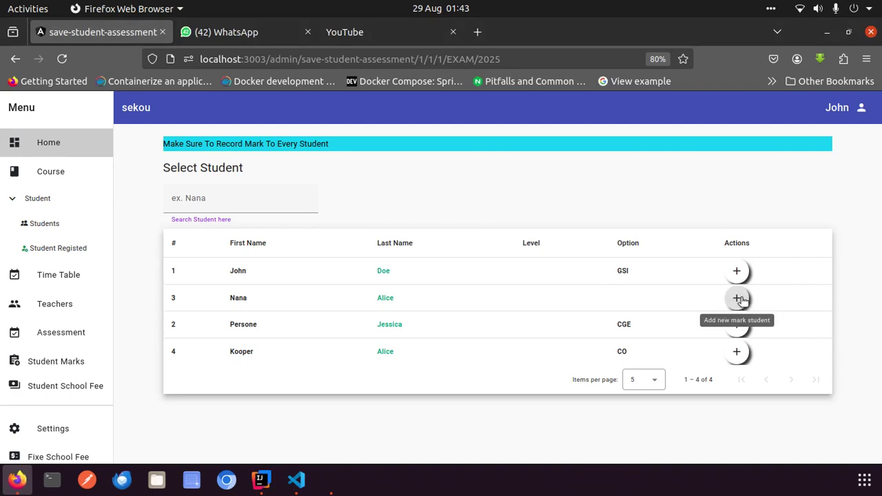
Resubmit Nana's mark with score 9 and feedback 'bad', then go back to IntelliJ
{"action": "left_click", "coordinate": [737, 298]}
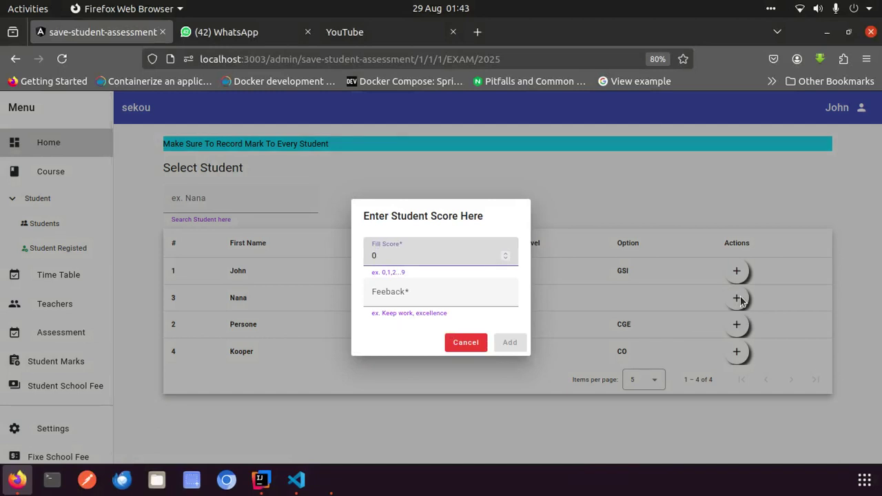
{"action": "key", "text": "BackSpace"}
{"action": "type", "text": "9"}
{"action": "left_click", "coordinate": [421, 296]}
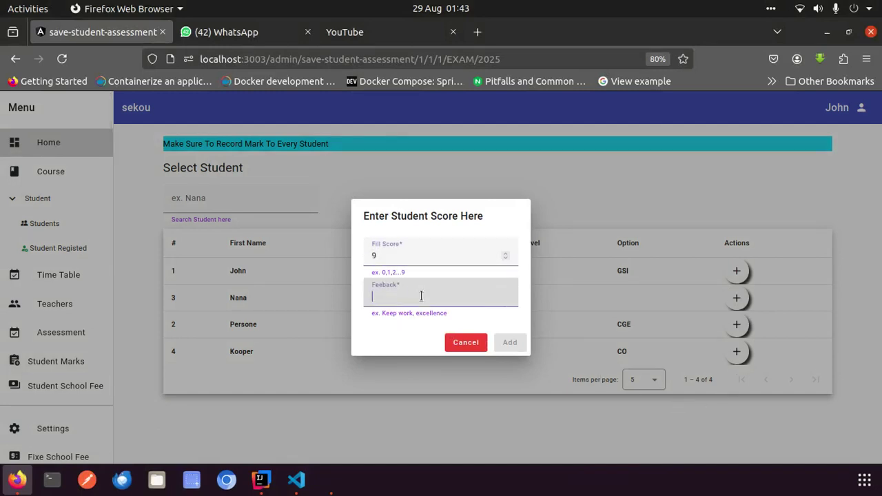
{"action": "type", "text": "bad"}
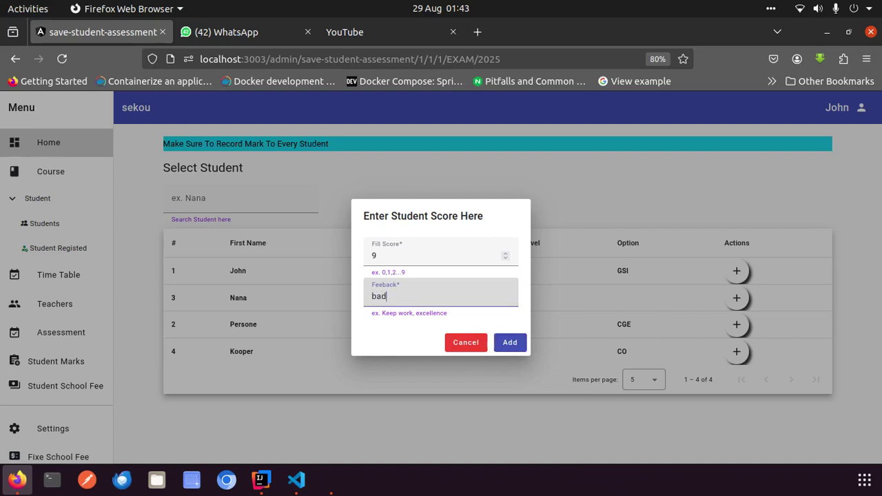
{"action": "left_click", "coordinate": [510, 343]}
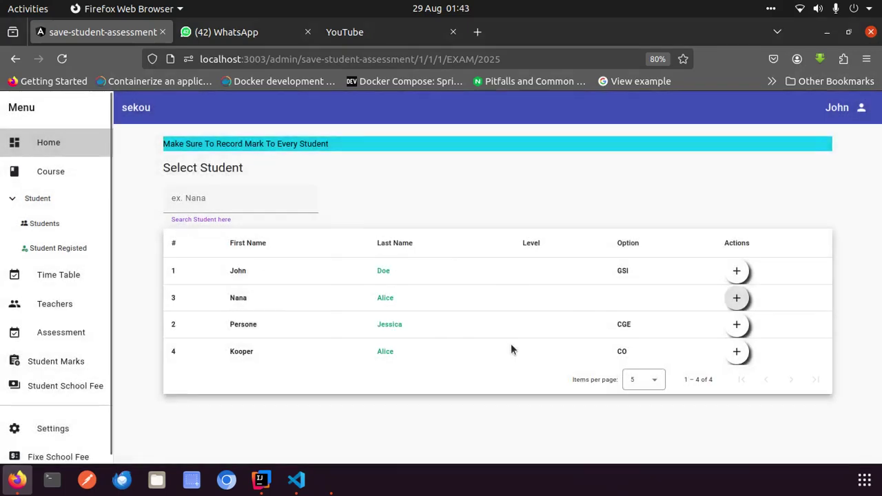
{"action": "left_click", "coordinate": [261, 479]}
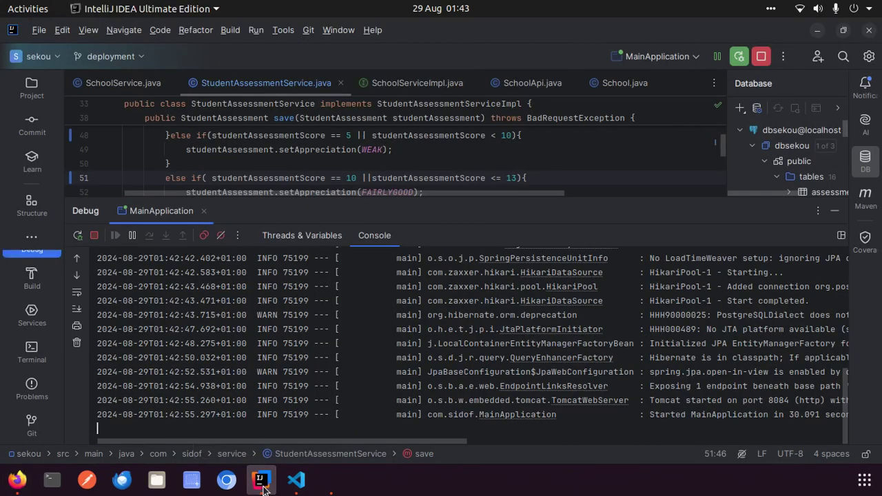
Scroll through the backend console log, then return to the save-student-assessment page
{"action": "scroll", "coordinate": [363, 383], "scroll_direction": "up", "scroll_amount": 10}
{"action": "scroll", "coordinate": [364, 383], "scroll_direction": "down", "scroll_amount": 10}
{"action": "key", "text": "alt+Tab"}
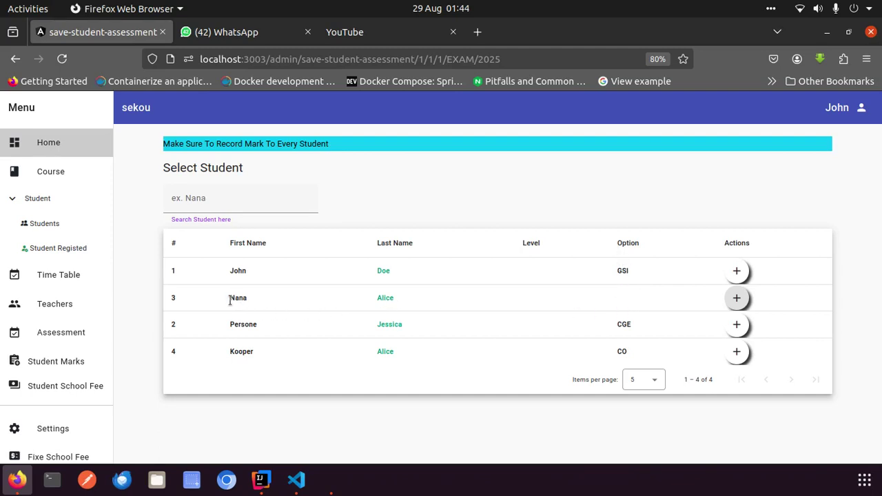
Record a score of 9 with feedback 'bad' for John, then switch to IntelliJ
{"action": "left_click_drag", "start_coordinate": [231, 297], "coordinate": [583, 311]}
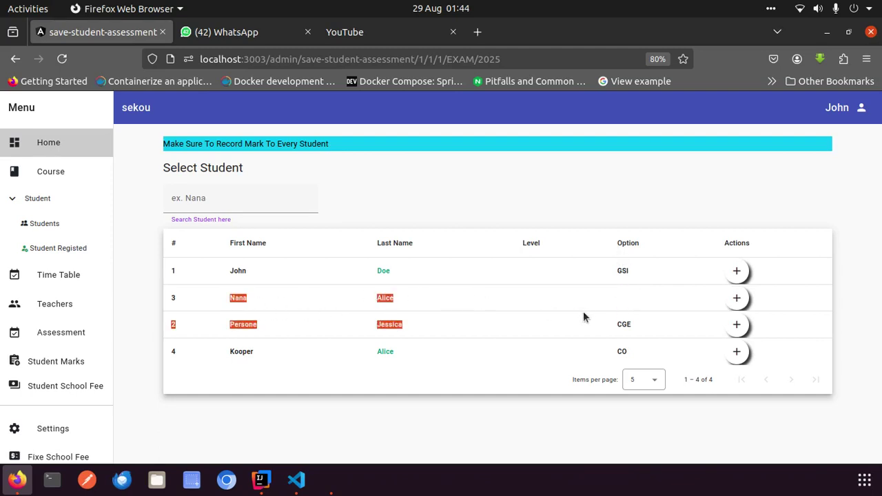
{"action": "left_click", "coordinate": [650, 300]}
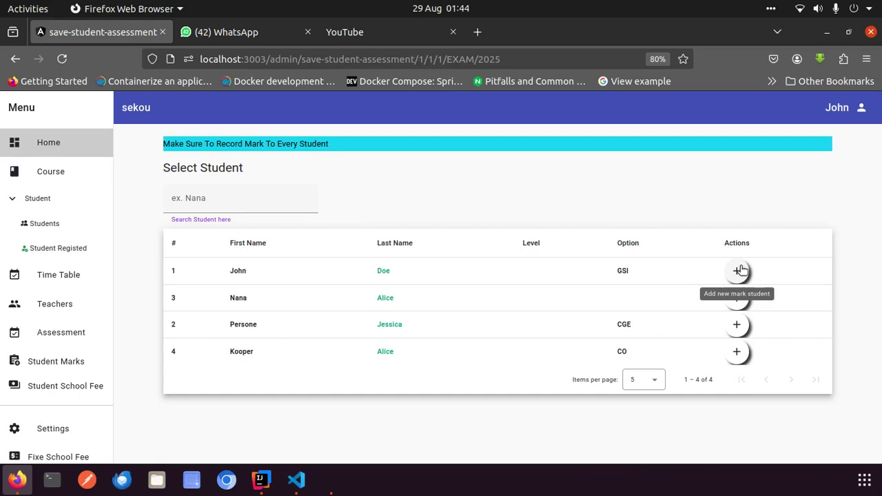
{"action": "left_click", "coordinate": [739, 270]}
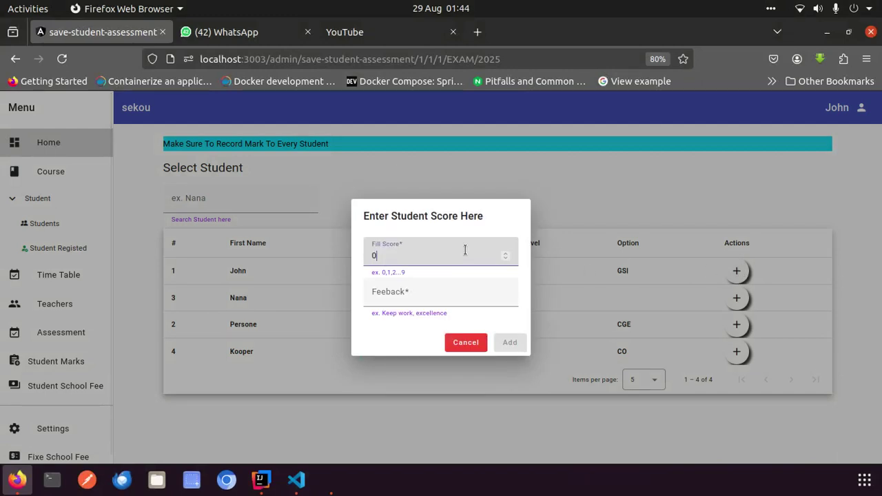
{"action": "type", "text": "9"}
{"action": "left_click", "coordinate": [409, 302]}
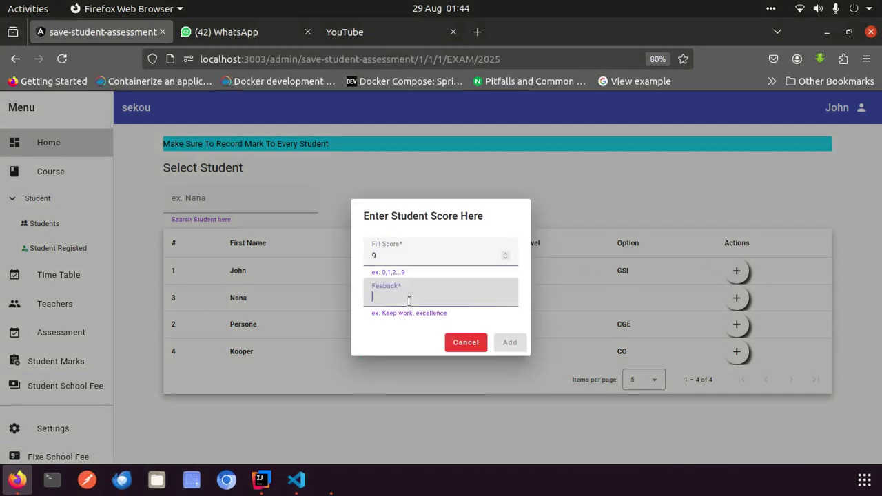
{"action": "type", "text": "bad"}
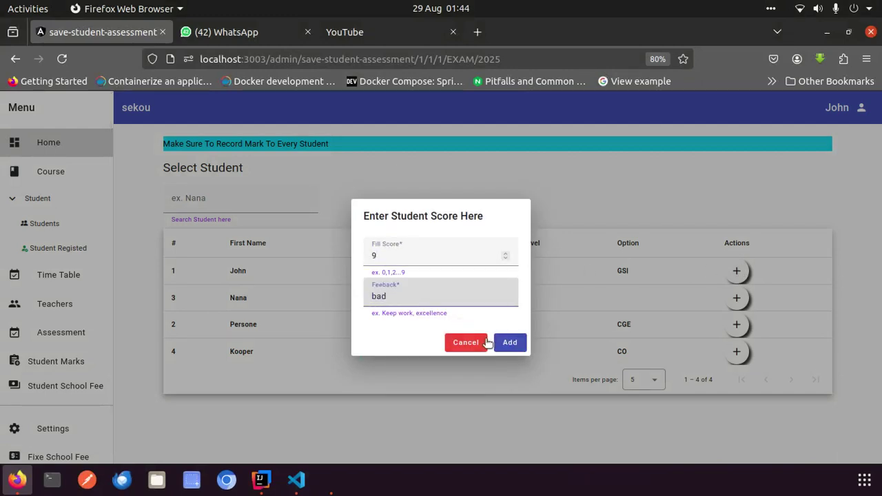
{"action": "left_click", "coordinate": [510, 343]}
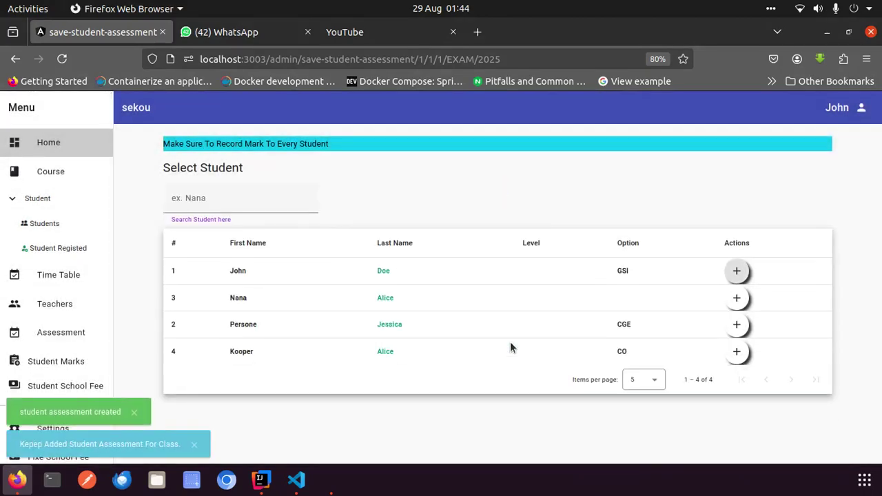
{"action": "key", "text": "alt+Tab"}
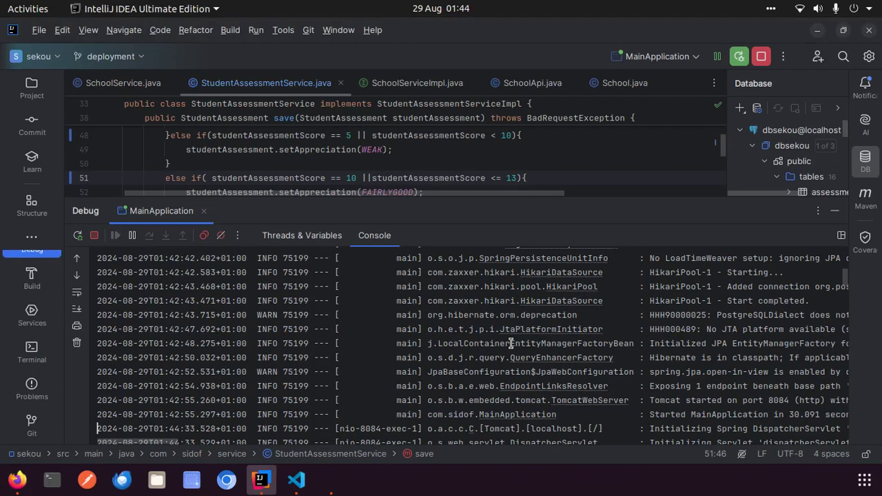
In StudentAssessmentService, set WEAK to score <= 10 and FAIRLYGOOD to == 11
{"action": "left_click", "coordinate": [500, 149]}
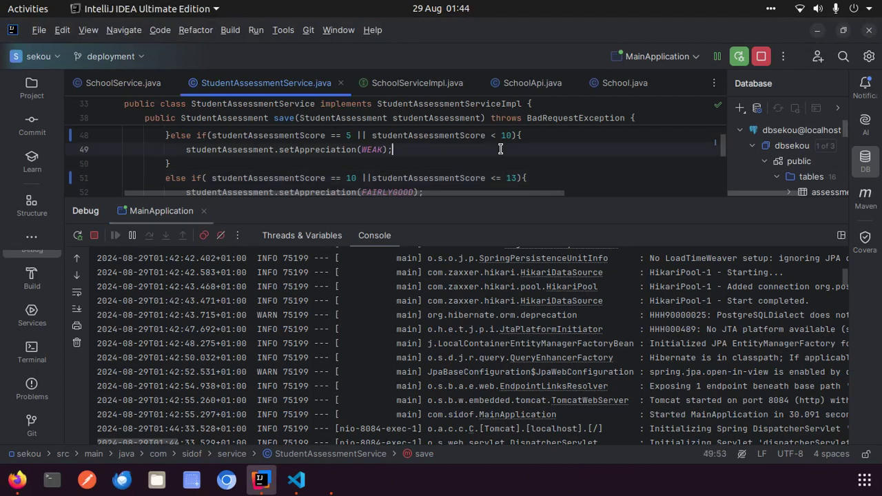
{"action": "left_click", "coordinate": [837, 211]}
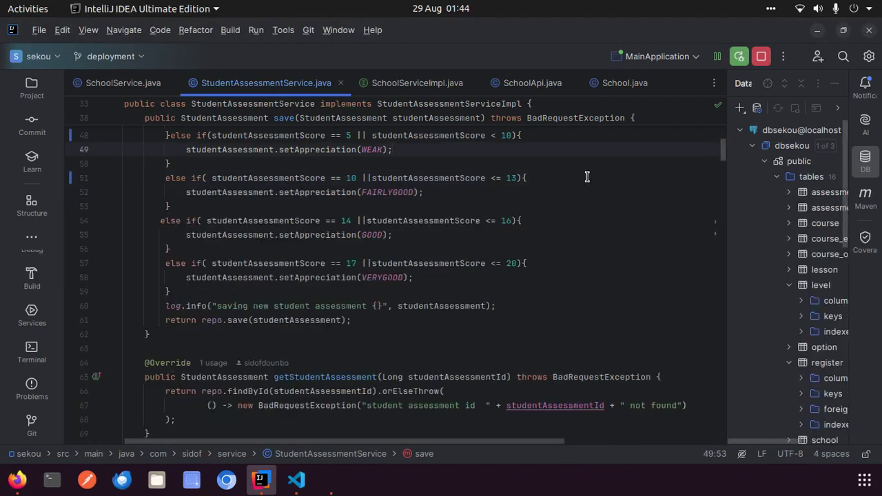
{"action": "key", "text": "ctrl+z"}
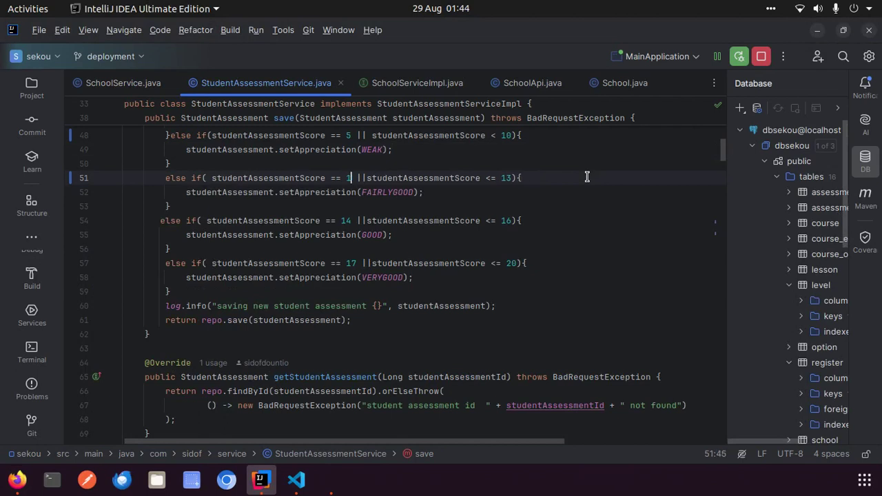
{"action": "key", "text": "ctrl+z"}
{"action": "key", "text": "ctrl+z"}
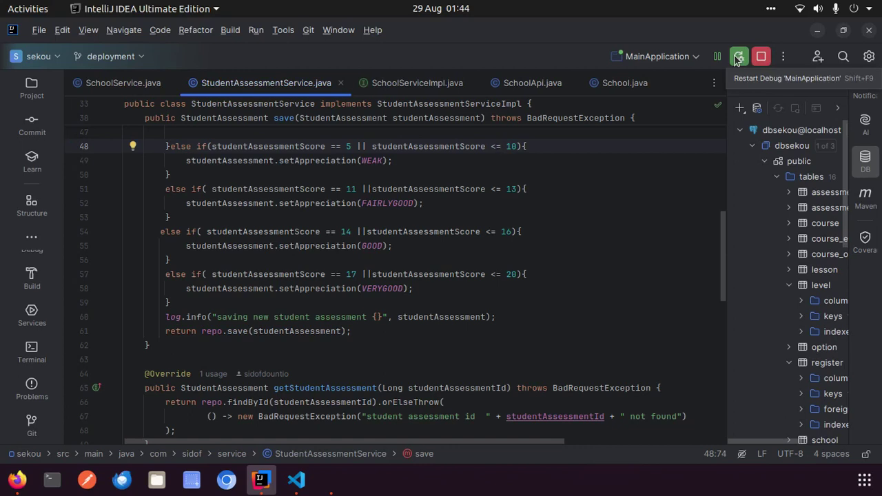
{"action": "key", "text": "alt+Tab"}
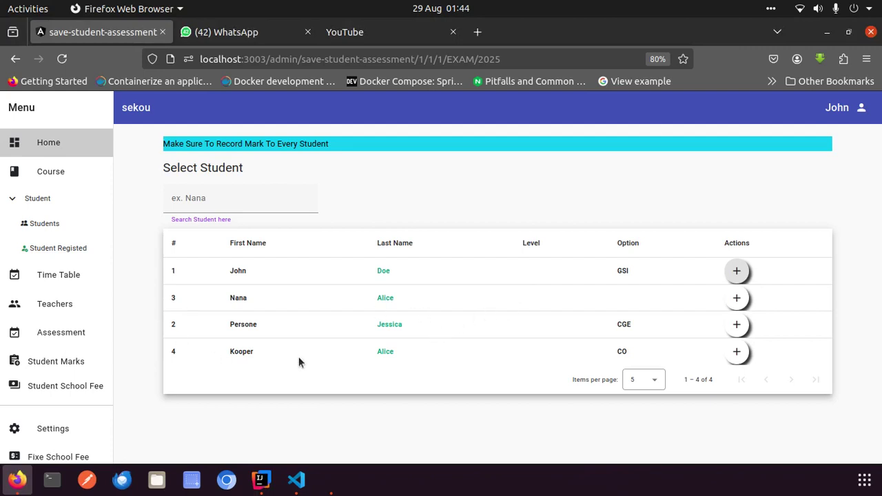
{"action": "left_click", "coordinate": [227, 201]}
{"action": "type", "text": "s"}
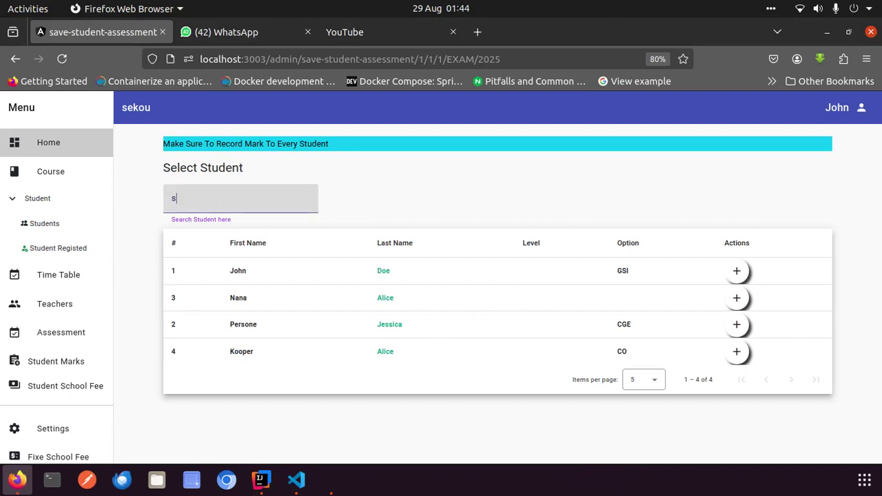
{"action": "type", "text": "hshshshhssh"}
{"action": "key", "text": "BackSpace"}
{"action": "key", "text": "BackSpace"}
{"action": "key", "text": "BackSpace"}
{"action": "key", "text": "BackSpace"}
{"action": "key", "text": "BackSpace"}
{"action": "key", "text": "BackSpace"}
{"action": "key", "text": "BackSpace"}
{"action": "key", "text": "BackSpace"}
{"action": "key", "text": "BackSpace"}
{"action": "key", "text": "BackSpace"}
{"action": "key", "text": "BackSpace"}
{"action": "type", "text": "skskksks"}
{"action": "left_click", "coordinate": [345, 203]}
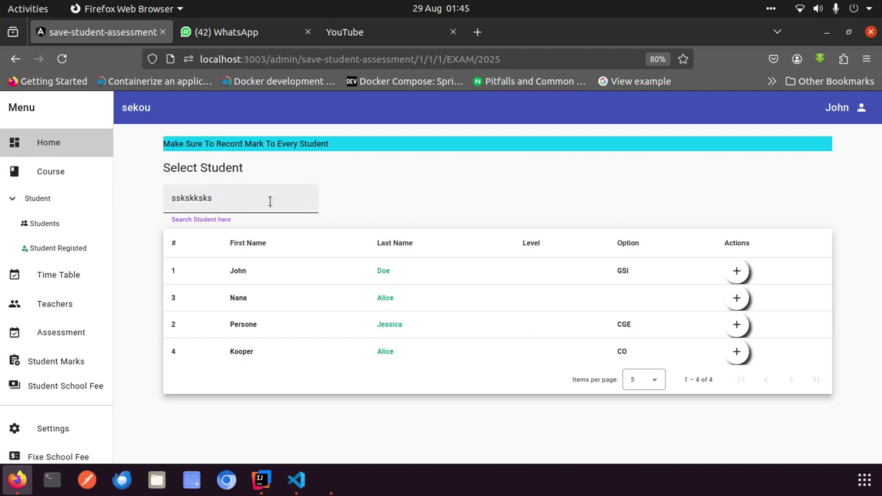
{"action": "left_click", "coordinate": [243, 194]}
{"action": "key", "text": "BackSpace"}
{"action": "key", "text": "BackSpace"}
{"action": "key", "text": "BackSpace"}
{"action": "key", "text": "BackSpace"}
{"action": "key", "text": "BackSpace"}
{"action": "key", "text": "BackSpace"}
{"action": "key", "text": "BackSpace"}
{"action": "key", "text": "BackSpace"}
{"action": "key", "text": "BackSpace"}
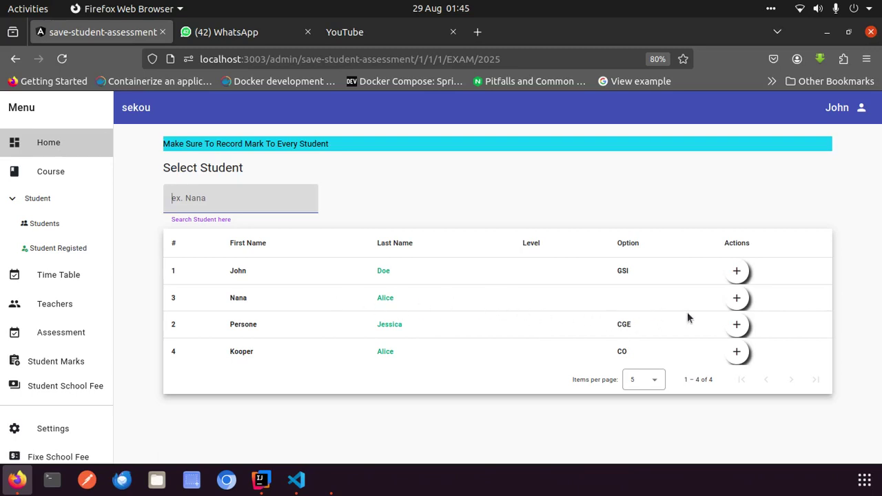
Open Student Marks, page forward, then set items per page to 10 and finally 20
{"action": "left_click", "coordinate": [66, 362]}
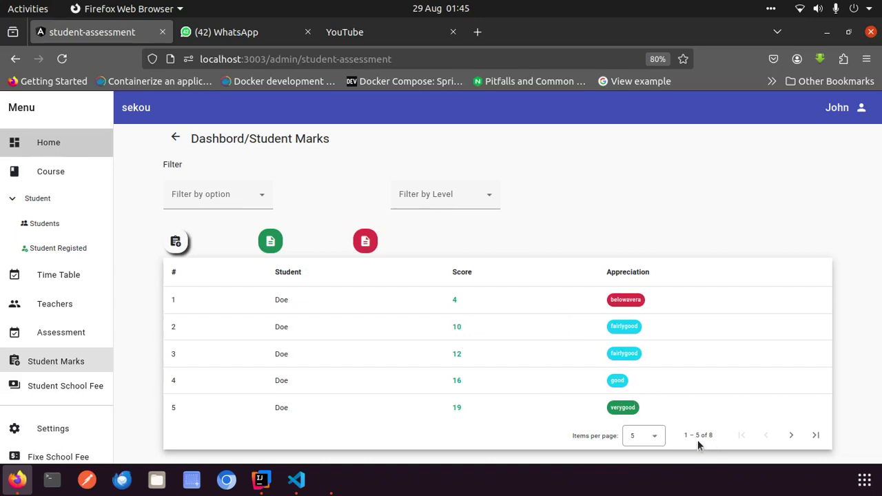
{"action": "left_click", "coordinate": [787, 433]}
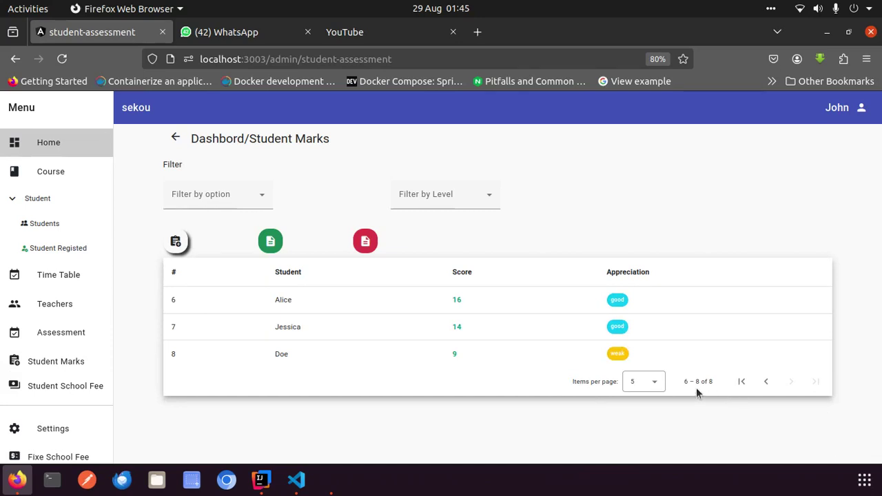
{"action": "left_click", "coordinate": [657, 384]}
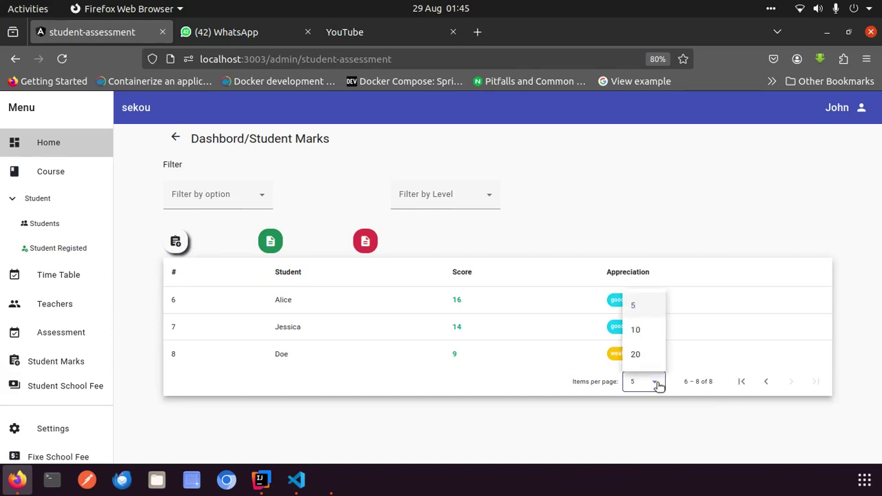
{"action": "left_click", "coordinate": [635, 330]}
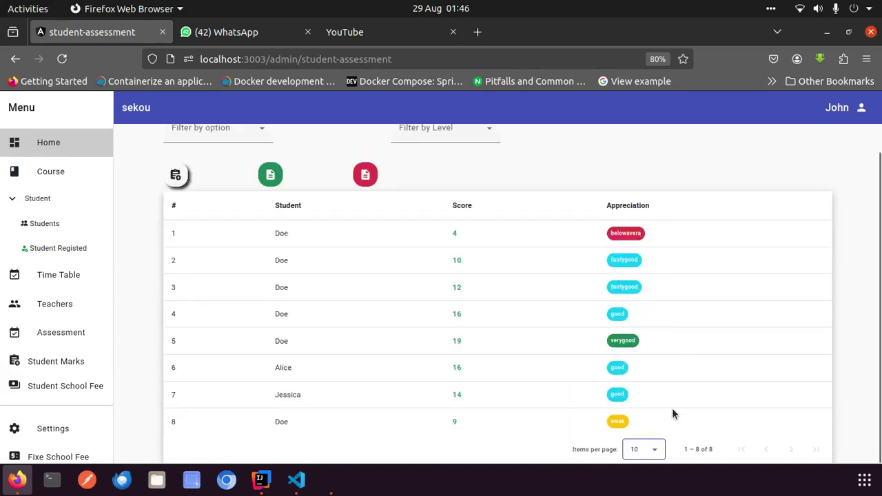
{"action": "left_click", "coordinate": [653, 451]}
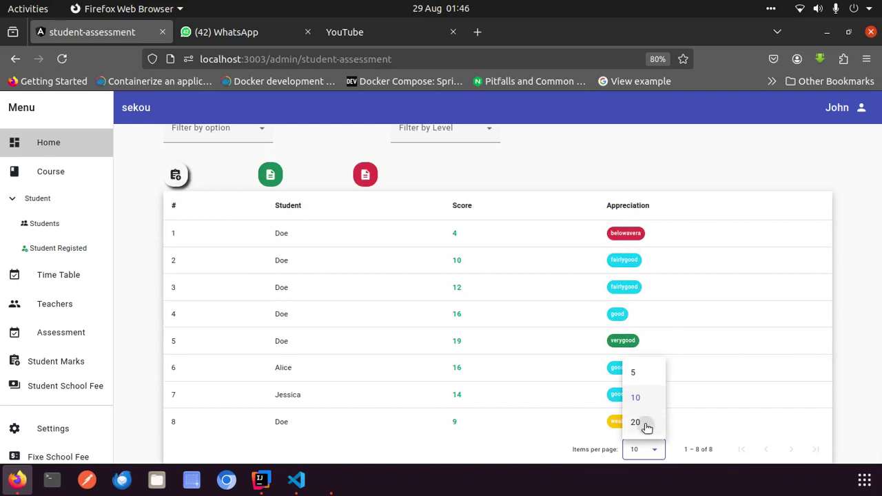
{"action": "left_click", "coordinate": [645, 421]}
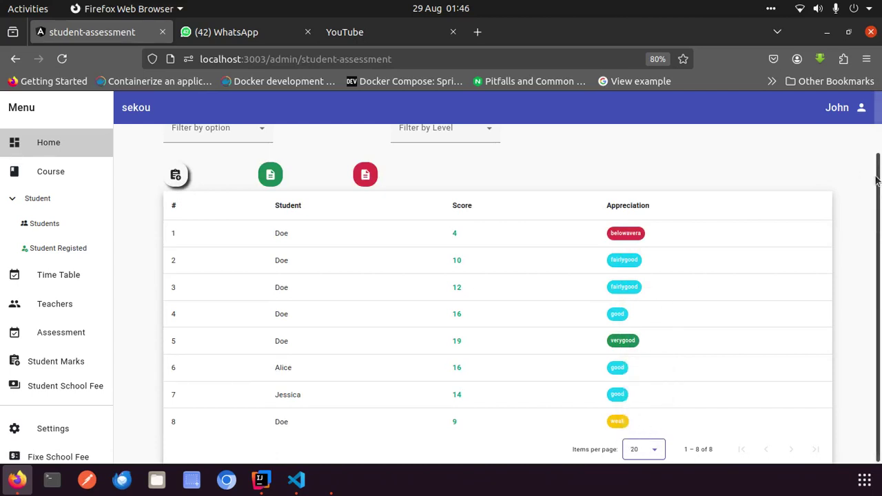
{"action": "scroll", "coordinate": [647, 317], "scroll_direction": "up", "scroll_amount": 1}
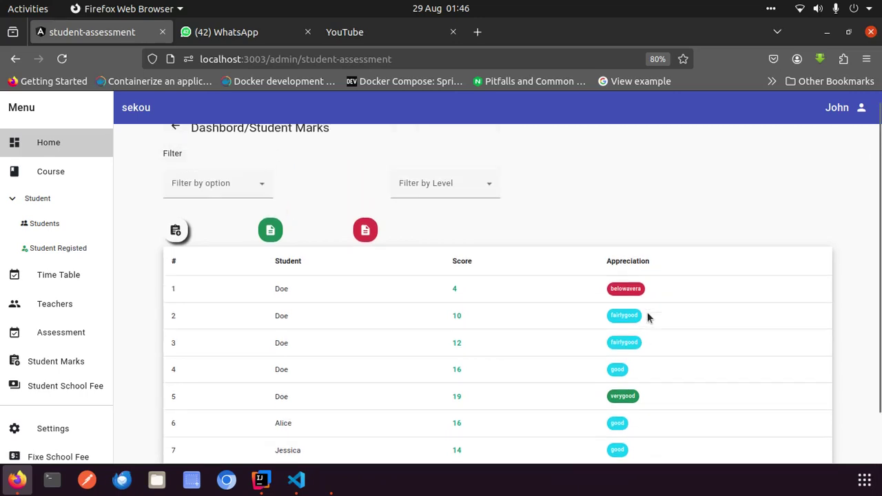
{"action": "scroll", "coordinate": [647, 317], "scroll_direction": "down", "scroll_amount": 1}
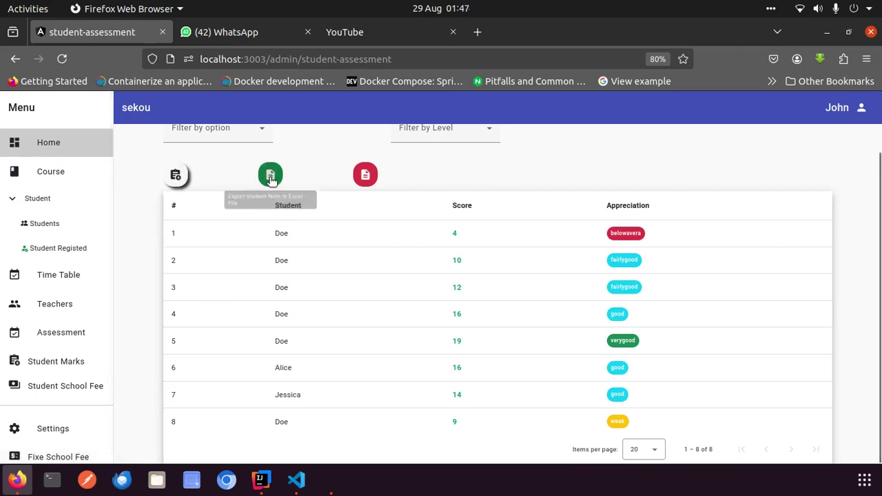
Check the Filter by option list, then open the Student School Fee page
{"action": "scroll", "coordinate": [187, 144], "scroll_direction": "up", "scroll_amount": 2}
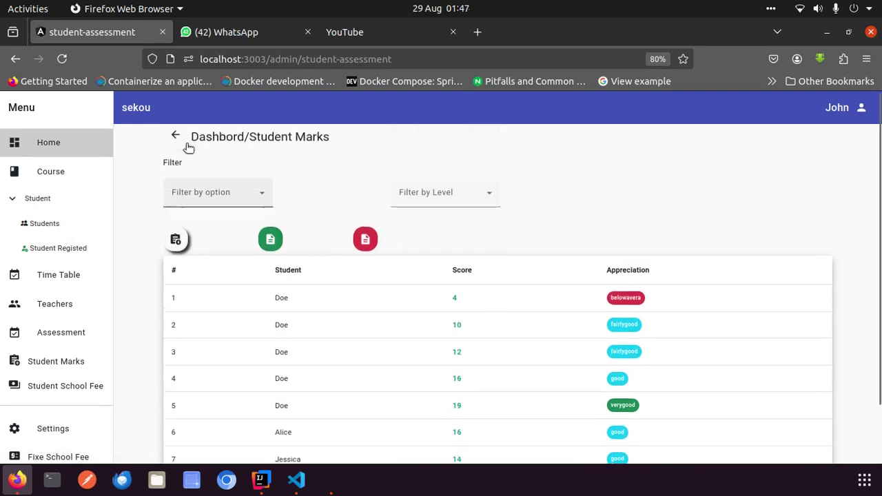
{"action": "left_click", "coordinate": [222, 204]}
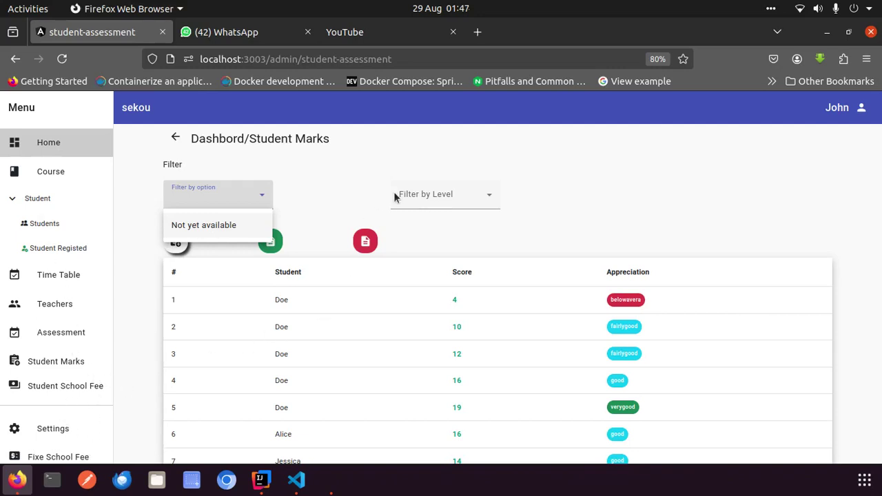
{"action": "left_click", "coordinate": [358, 197]}
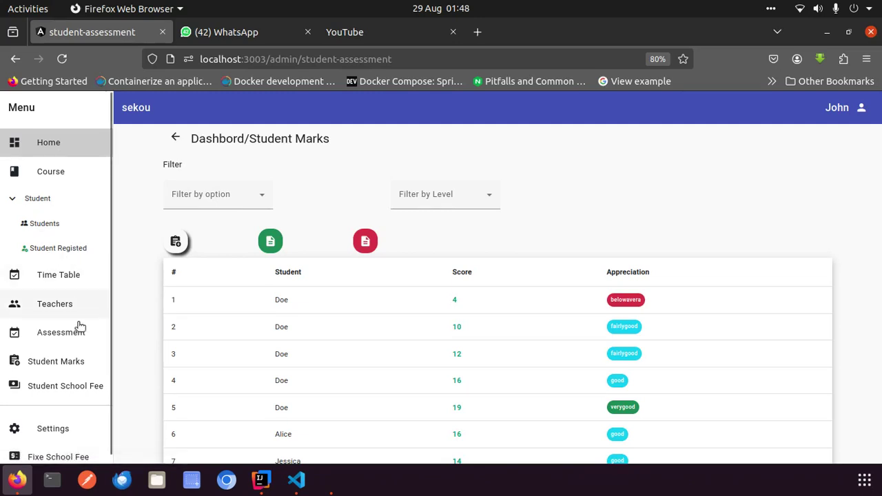
{"action": "left_click", "coordinate": [61, 390]}
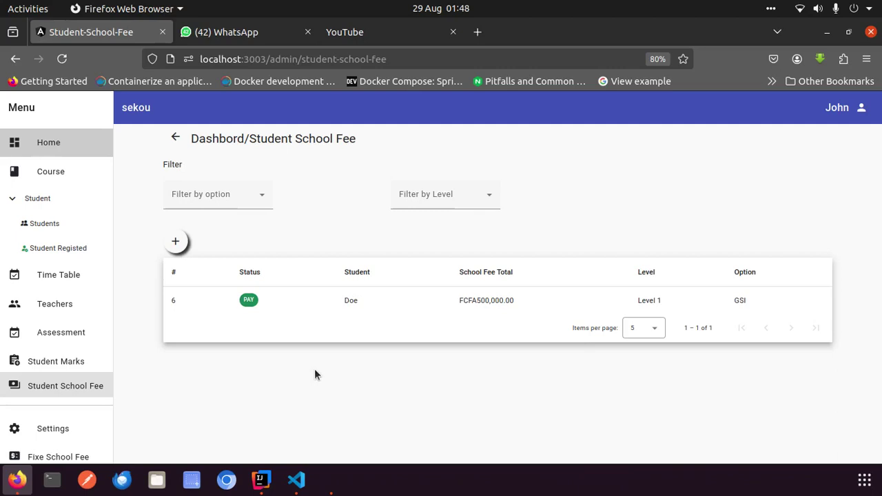
Start adding a student school fee and search the students for 'nn'
{"action": "left_click", "coordinate": [177, 242]}
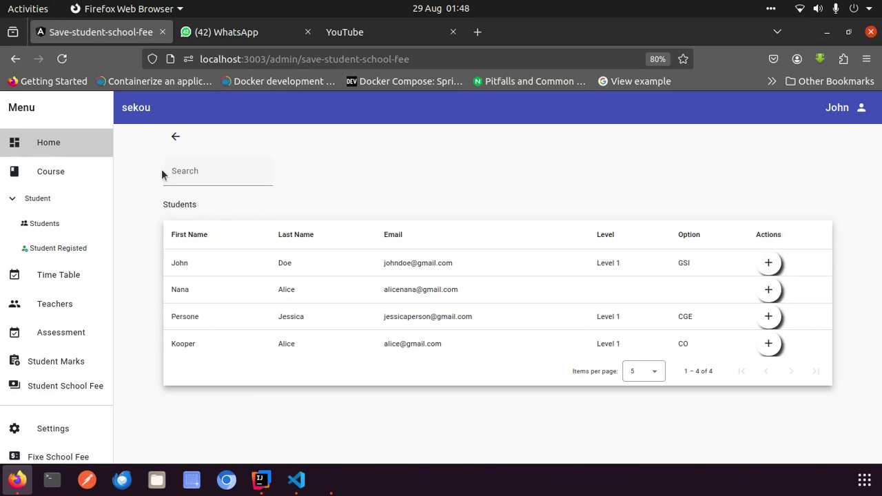
{"action": "left_click", "coordinate": [209, 177]}
{"action": "type", "text": "nnfn"}
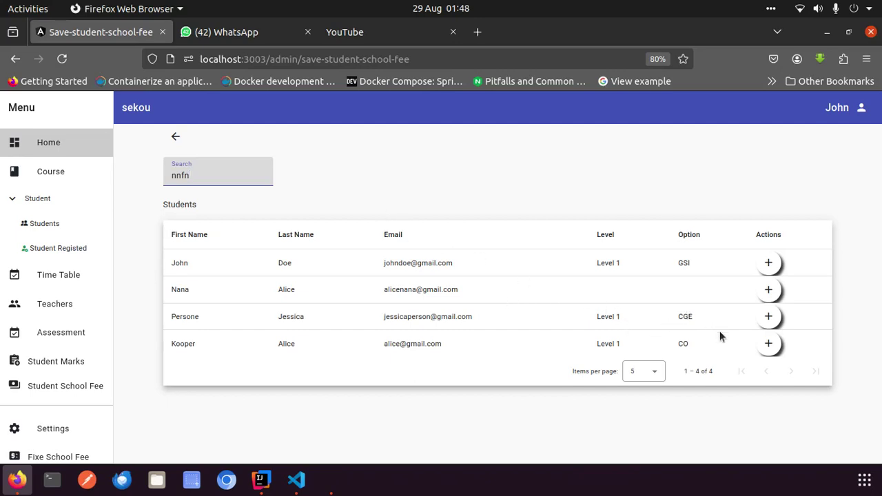
Open the fourth student's fee form, discard it unsaved, then open Fixe School Fee
{"action": "left_click", "coordinate": [768, 343]}
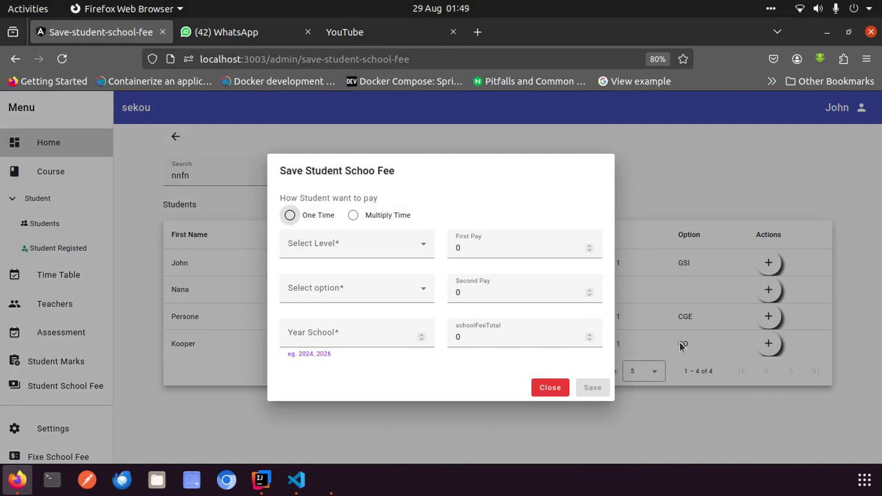
{"action": "left_click", "coordinate": [549, 387]}
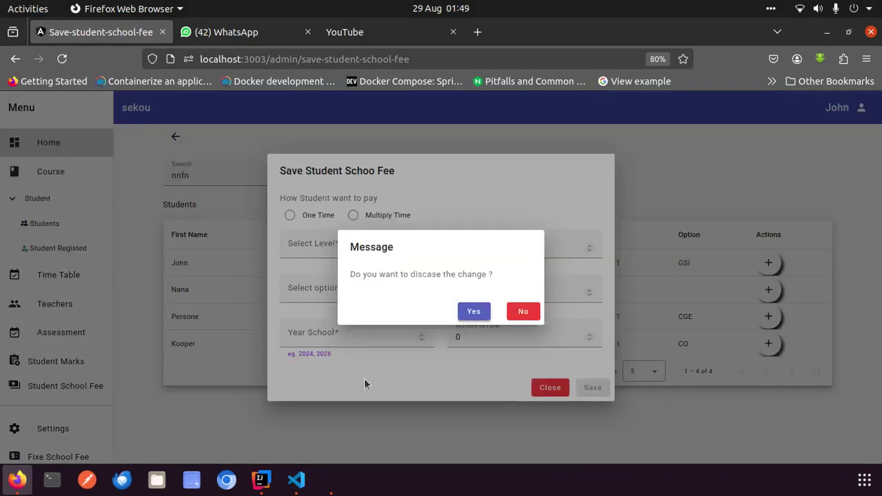
{"action": "left_click", "coordinate": [475, 311]}
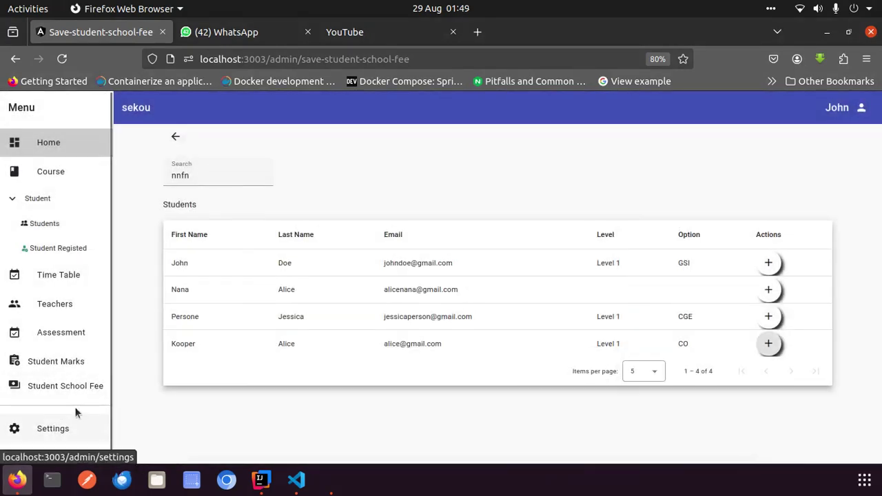
{"action": "scroll", "coordinate": [52, 413], "scroll_direction": "down", "scroll_amount": 1}
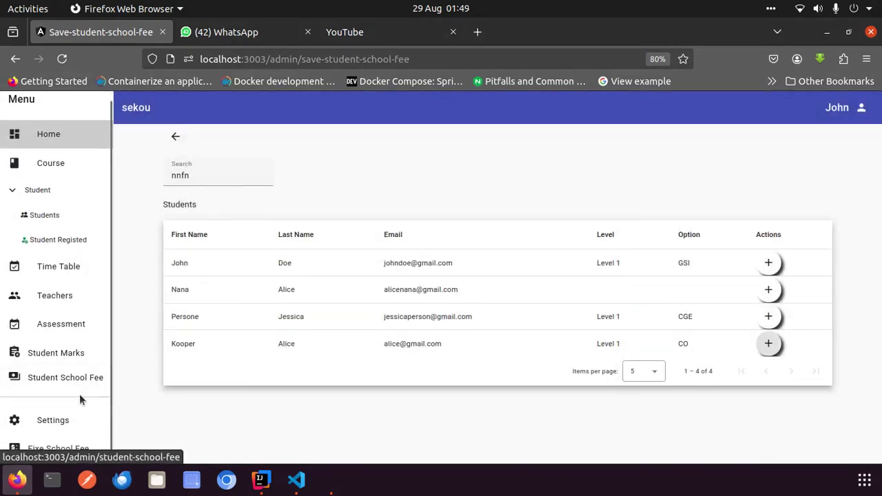
{"action": "left_click", "coordinate": [66, 454]}
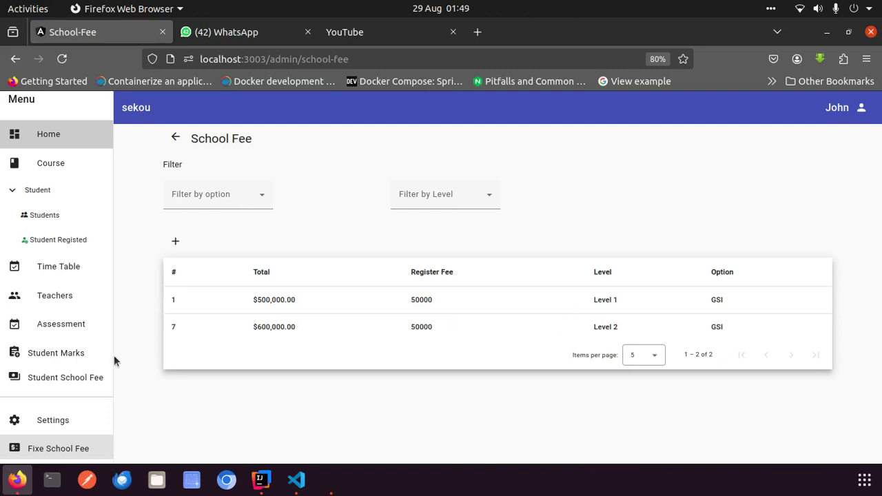
Move from Student School Fee to Fixe School Fee and open the Add New School Fee form
{"action": "left_click", "coordinate": [93, 378]}
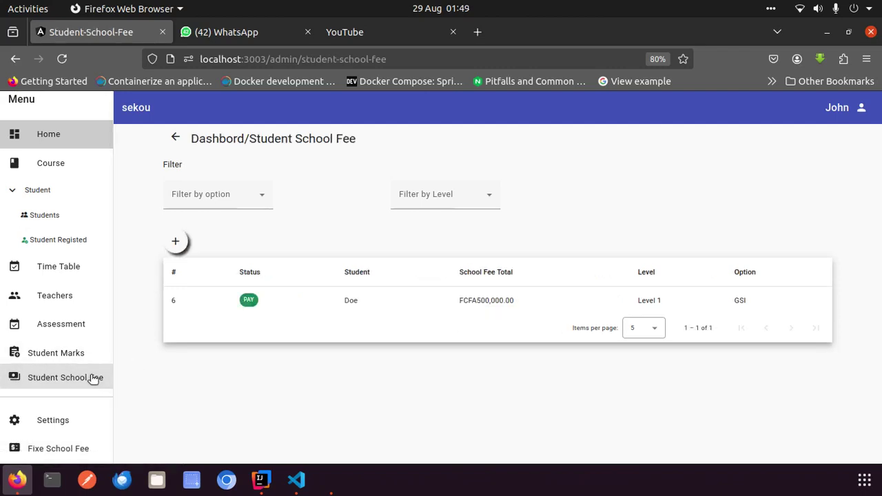
{"action": "left_click", "coordinate": [175, 243]}
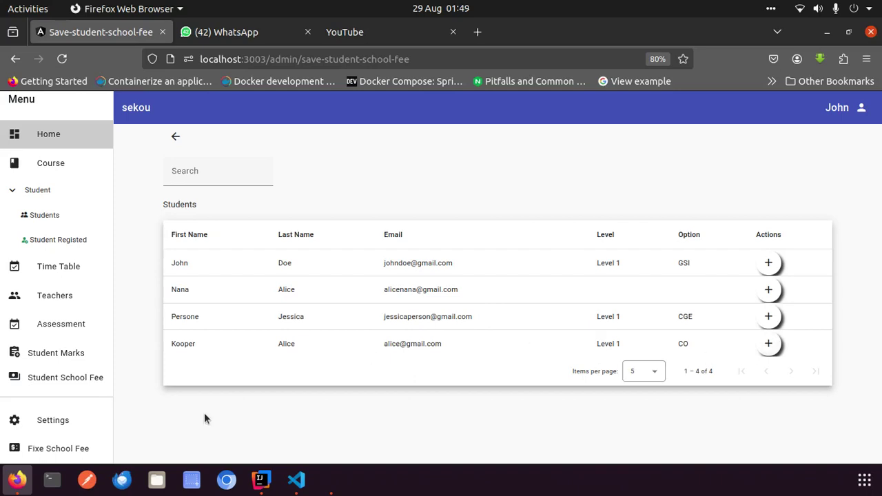
{"action": "left_click", "coordinate": [66, 447]}
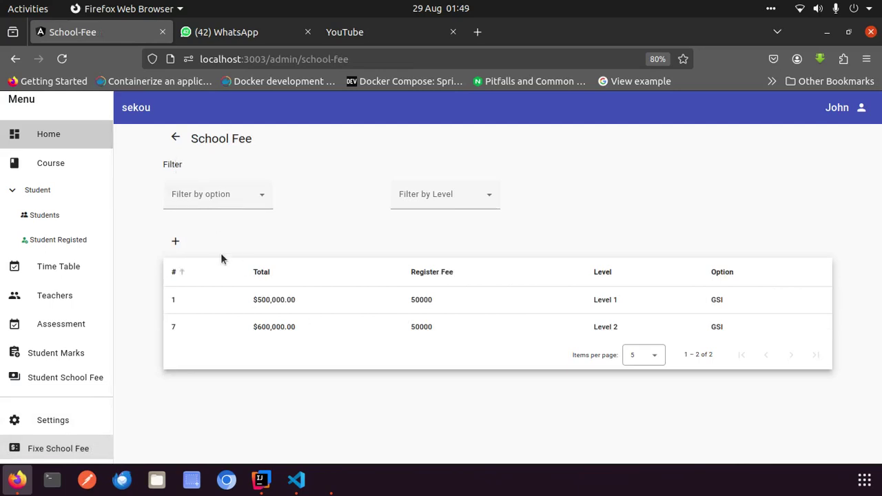
{"action": "left_click", "coordinate": [172, 241]}
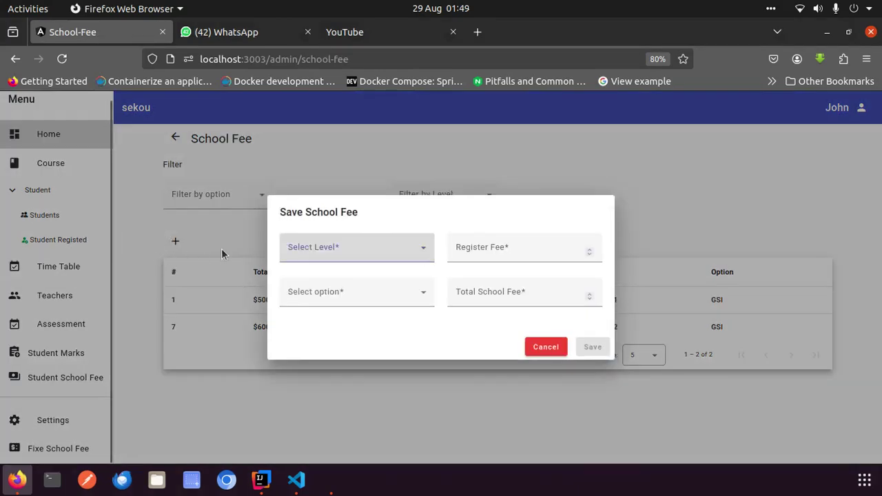
Draft a Level 2 fee with register fee 50000 and option CO, then cancel it
{"action": "left_click", "coordinate": [340, 248]}
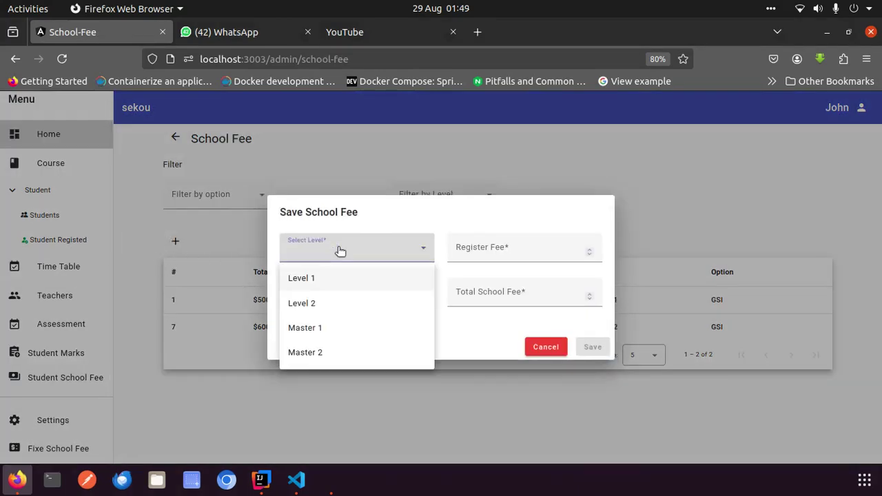
{"action": "left_click", "coordinate": [321, 303]}
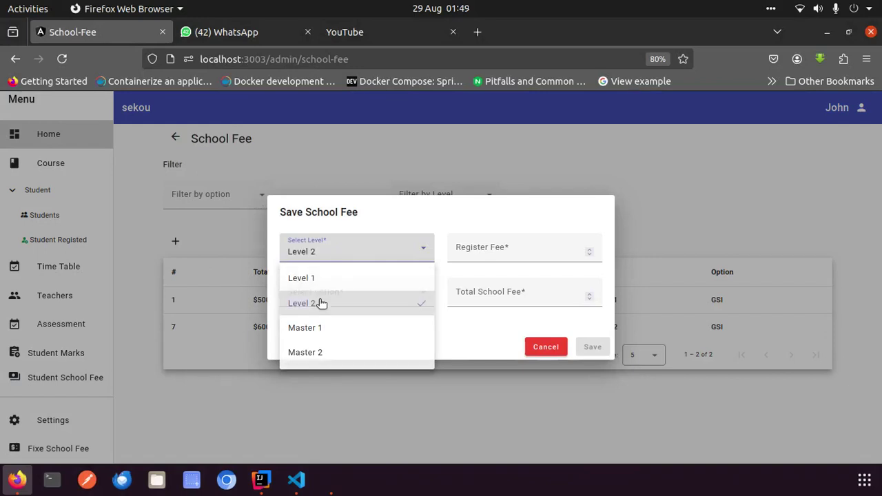
{"action": "left_click", "coordinate": [503, 251]}
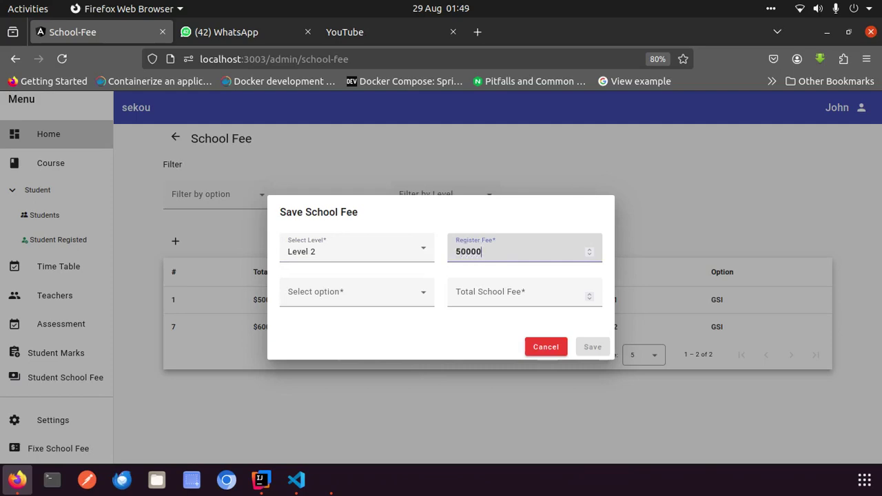
{"action": "left_click", "coordinate": [482, 296]}
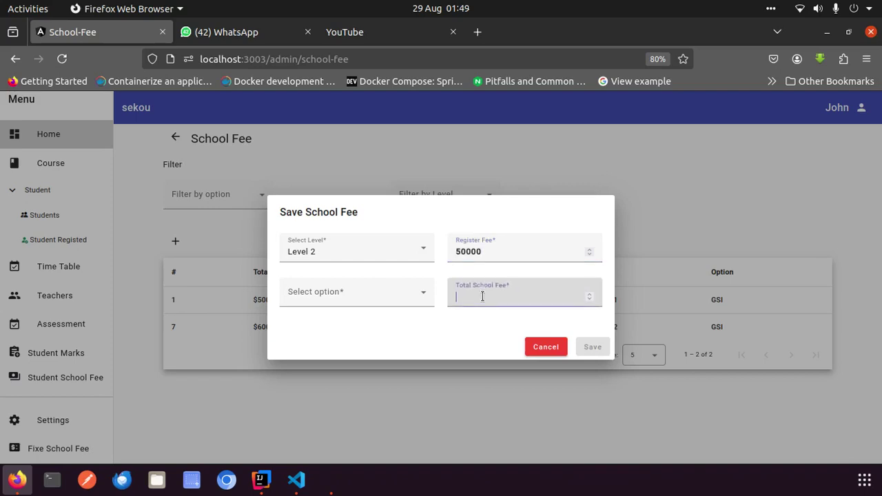
{"action": "left_click", "coordinate": [386, 295]}
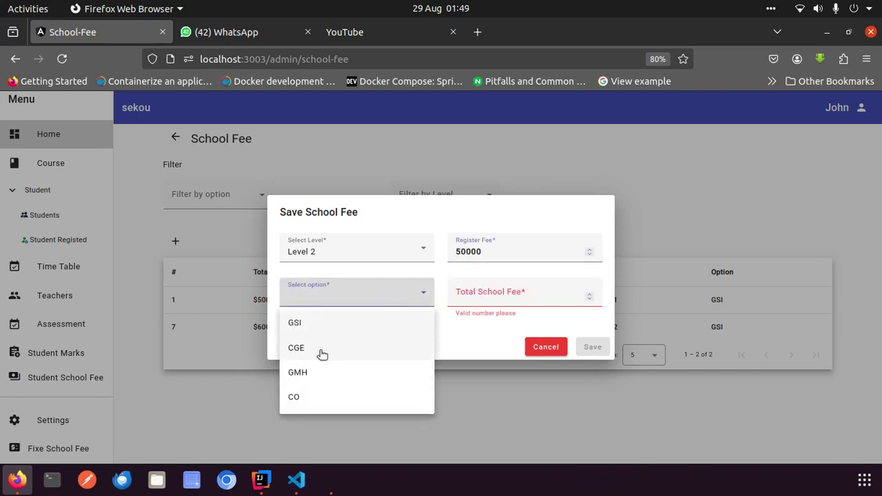
{"action": "left_click", "coordinate": [313, 399]}
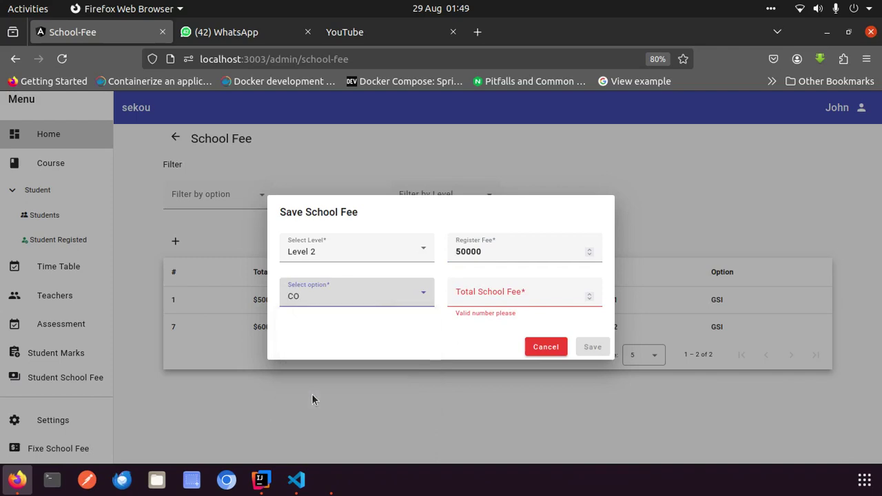
{"action": "left_click", "coordinate": [545, 346]}
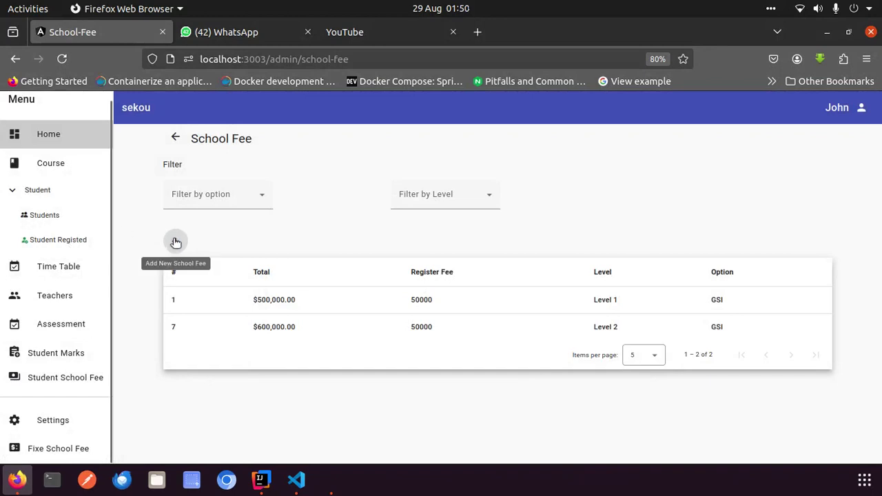
{"action": "left_click", "coordinate": [58, 215]}
{"action": "scroll", "coordinate": [374, 304], "scroll_direction": "down", "scroll_amount": 1}
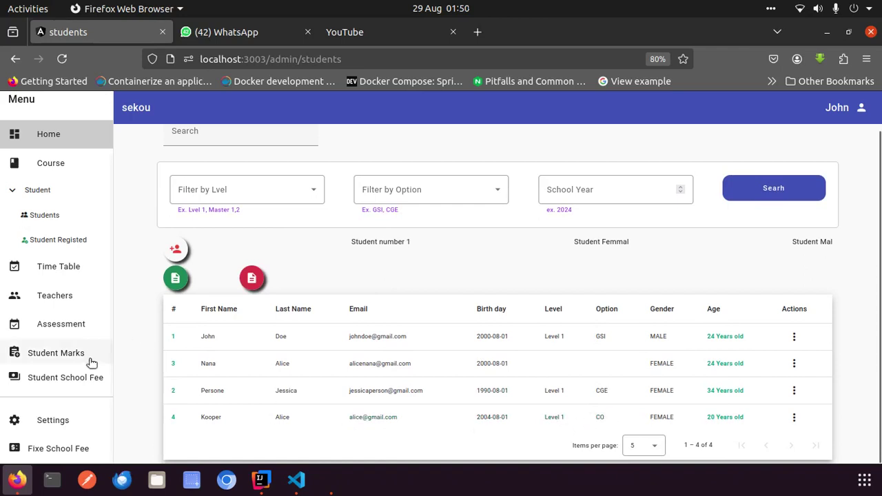
{"action": "left_click", "coordinate": [79, 387]}
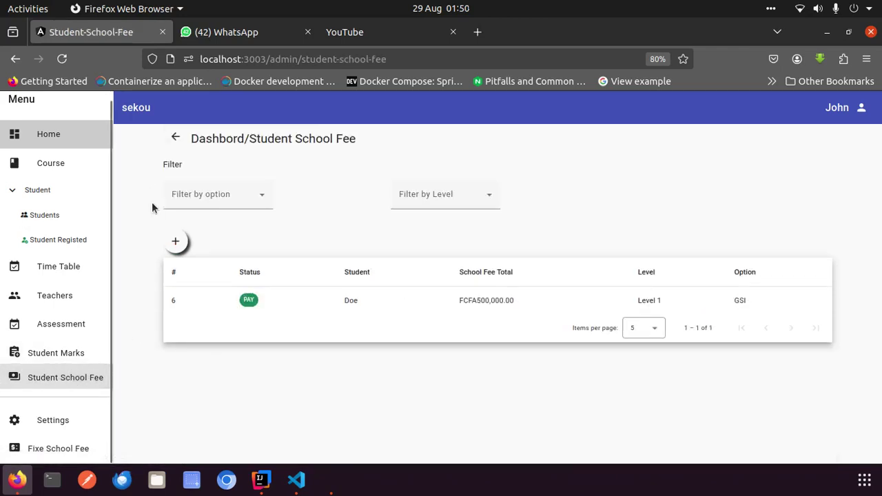
{"action": "left_click", "coordinate": [175, 241]}
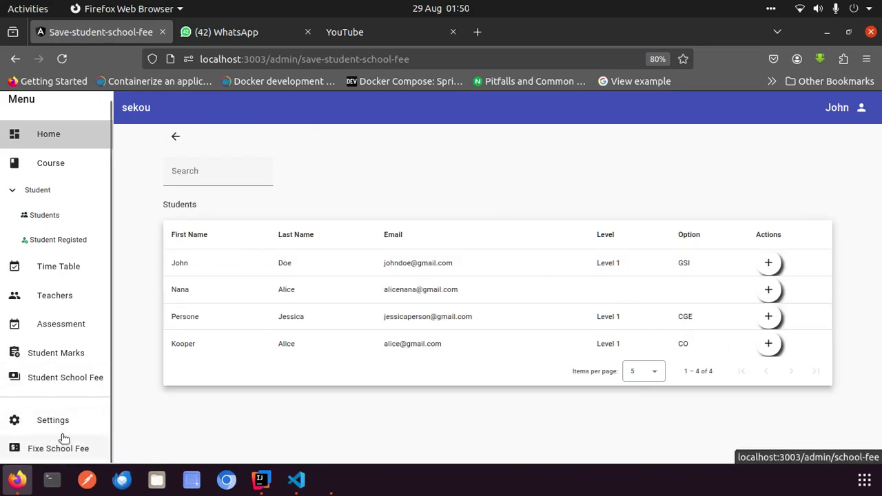
{"action": "left_click", "coordinate": [60, 384]}
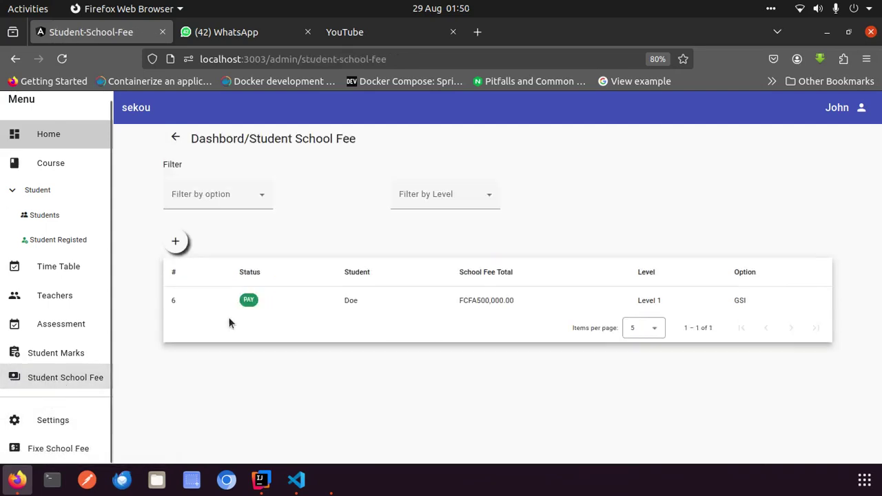
{"action": "left_click", "coordinate": [177, 239]}
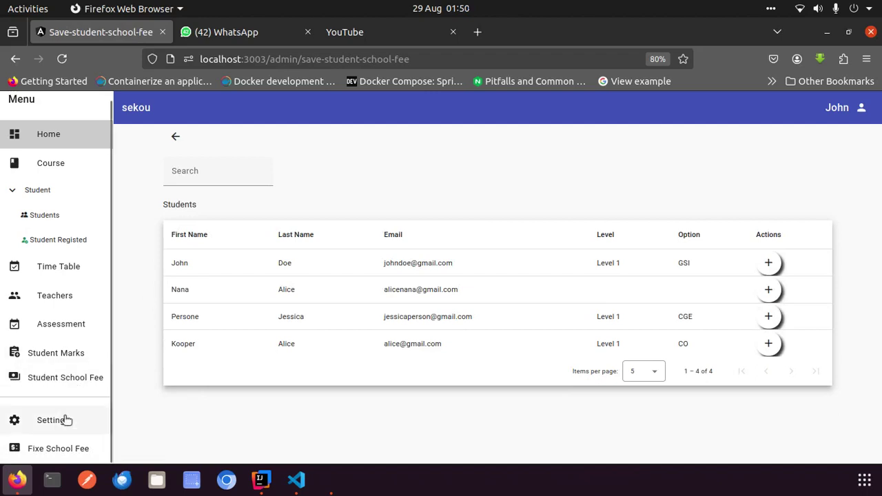
{"action": "left_click", "coordinate": [66, 449]}
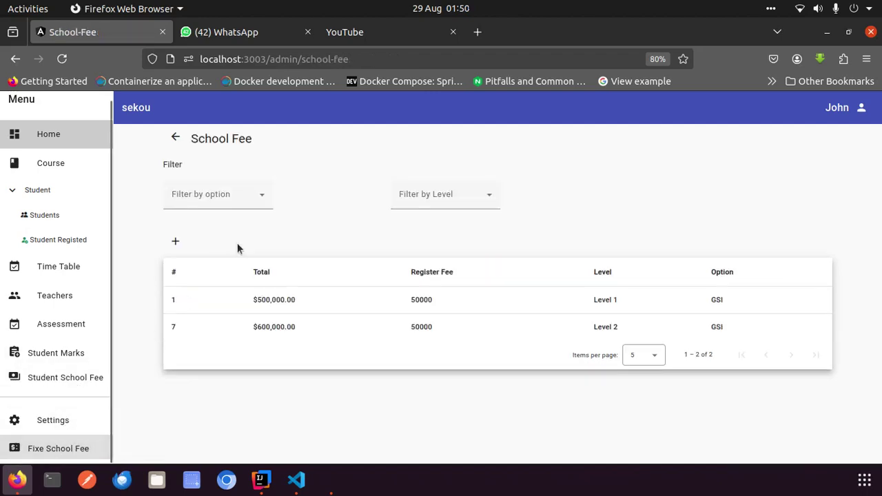
Save a new school fee: Level 1, option CO, register fee 50000, total 450000
{"action": "left_click", "coordinate": [177, 242]}
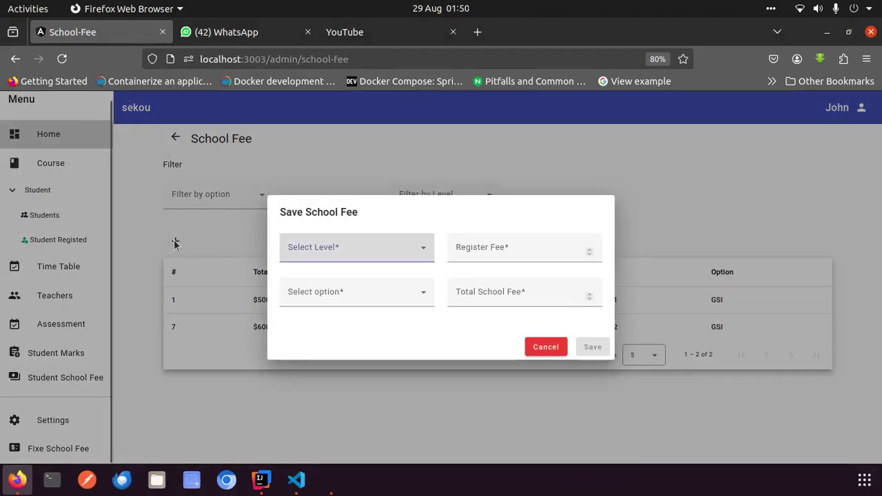
{"action": "left_click", "coordinate": [372, 255]}
{"action": "left_click", "coordinate": [349, 282]}
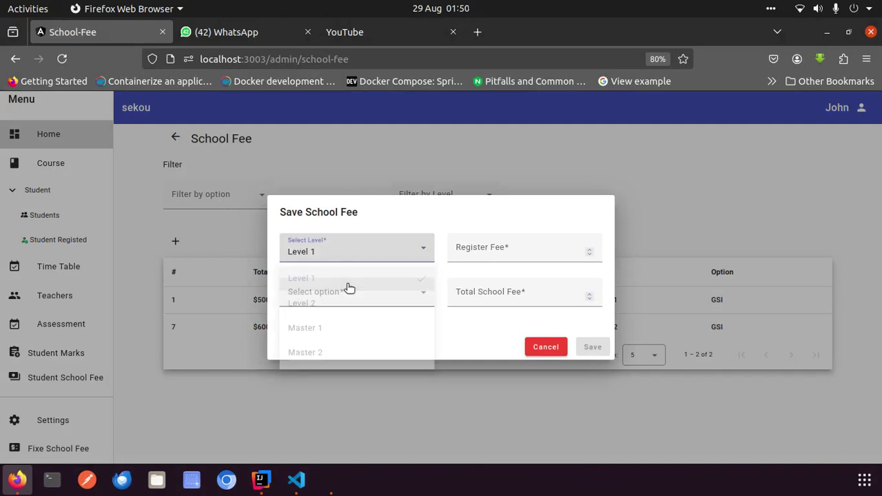
{"action": "left_click", "coordinate": [498, 247]}
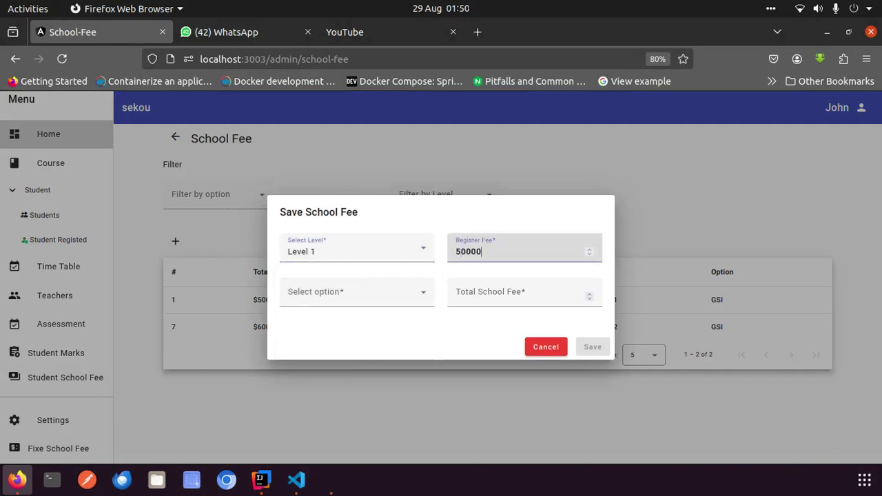
{"action": "left_click", "coordinate": [469, 288]}
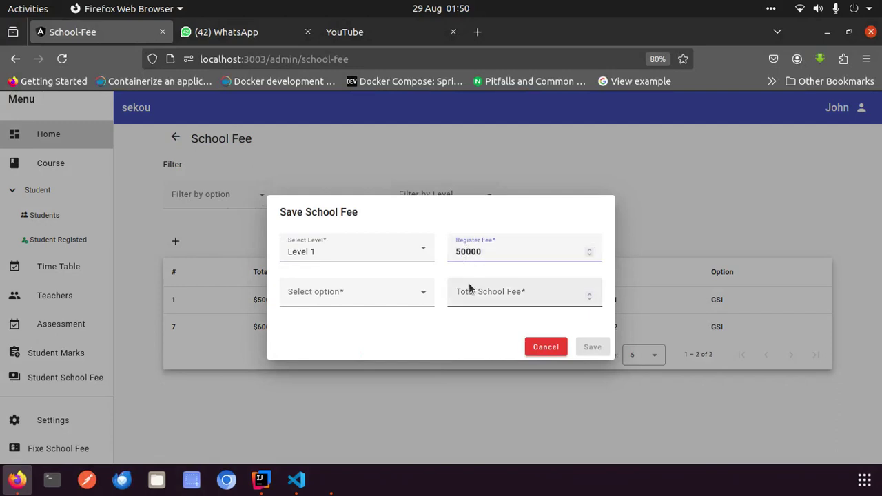
{"action": "type", "text": "450000"}
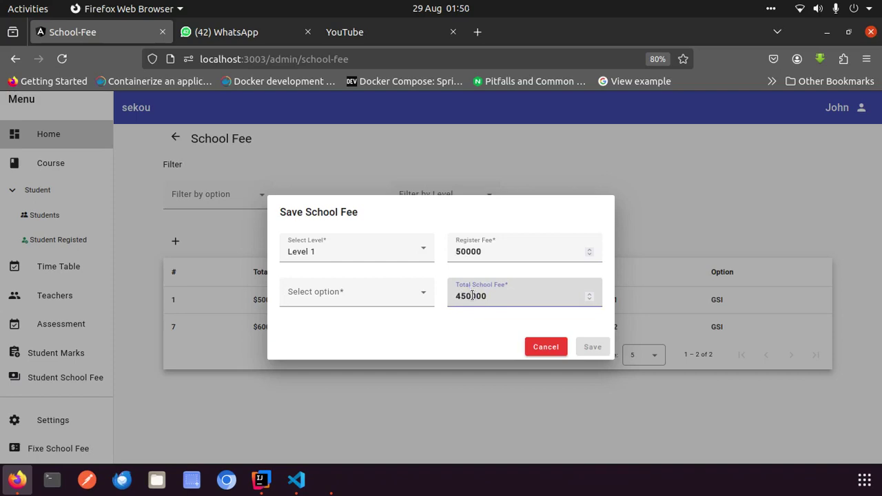
{"action": "left_click", "coordinate": [321, 295]}
{"action": "left_click", "coordinate": [306, 398]}
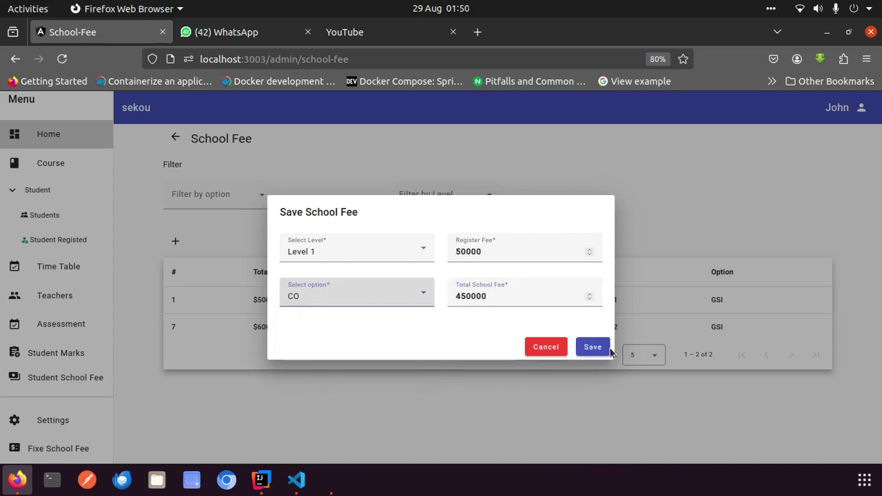
{"action": "left_click", "coordinate": [592, 347]}
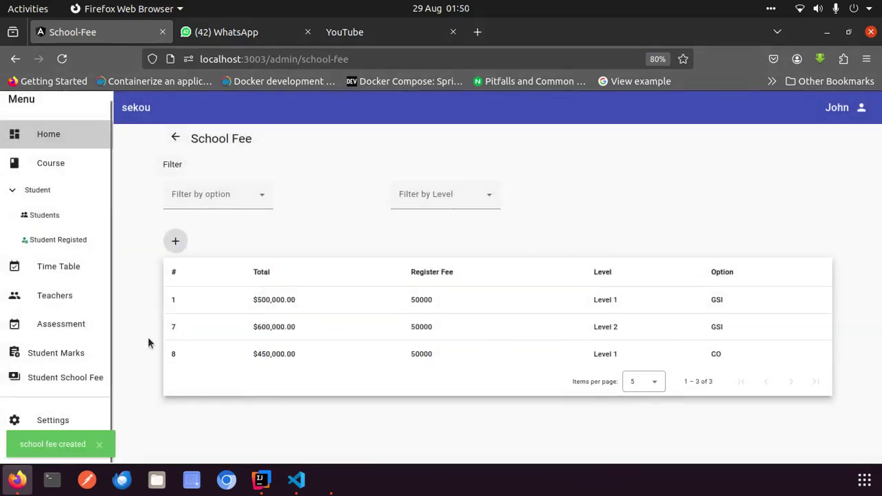
Open the Save Student School Fee form for the fourth listed CO student
{"action": "left_click", "coordinate": [87, 381]}
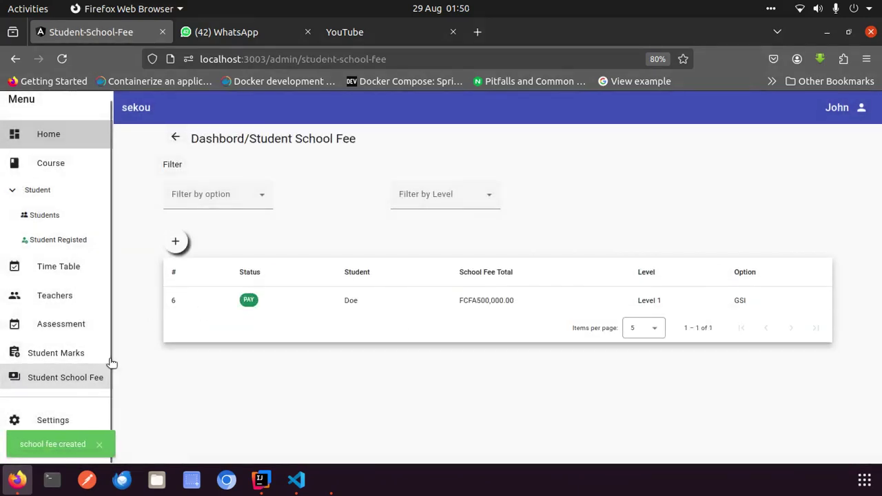
{"action": "left_click", "coordinate": [174, 241]}
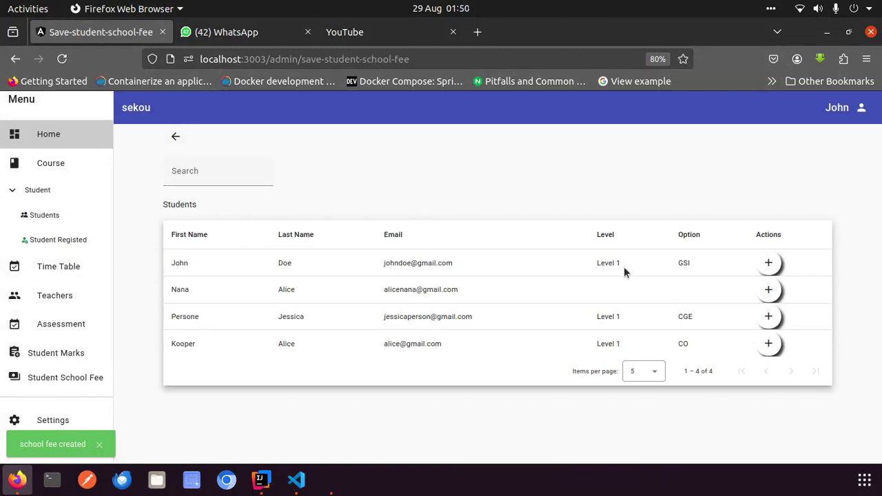
{"action": "left_click", "coordinate": [769, 344]}
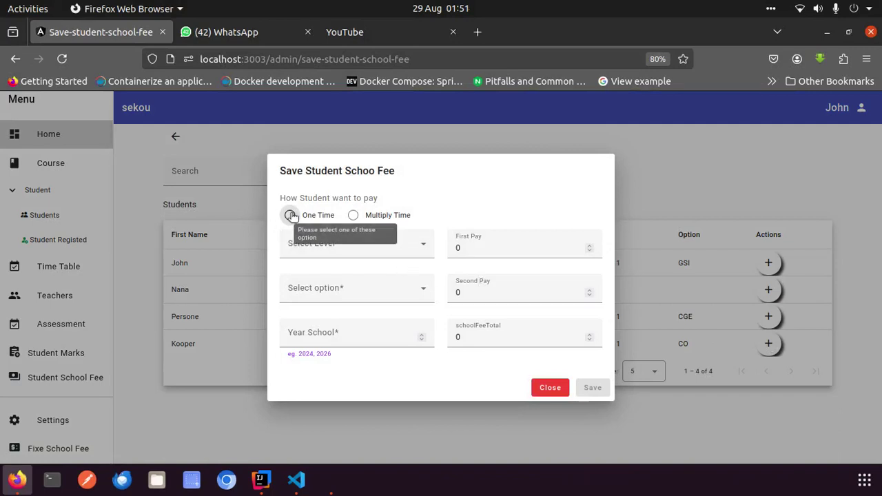
Settle on Multiply Time payment and visit the First Pay and Second Pay fields, both still 0
{"action": "left_click", "coordinate": [353, 215]}
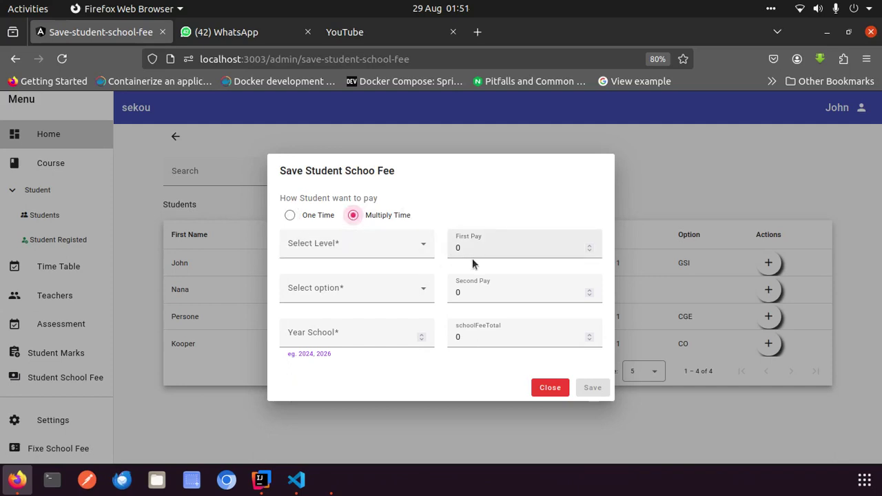
{"action": "left_click", "coordinate": [289, 215]}
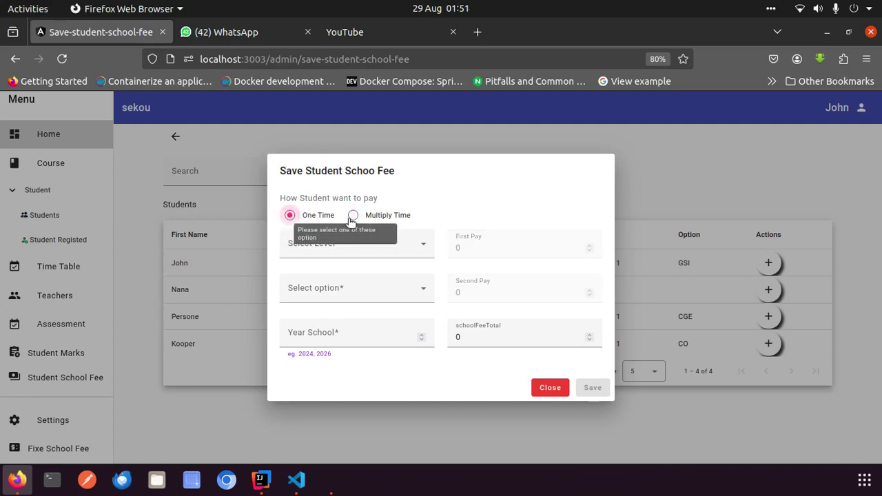
{"action": "left_click", "coordinate": [353, 216]}
{"action": "left_click", "coordinate": [291, 216]}
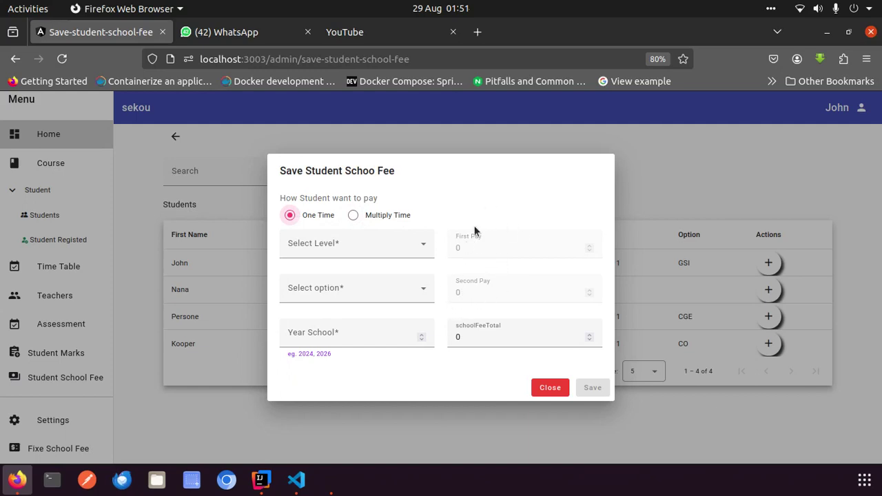
{"action": "left_click", "coordinate": [471, 338]}
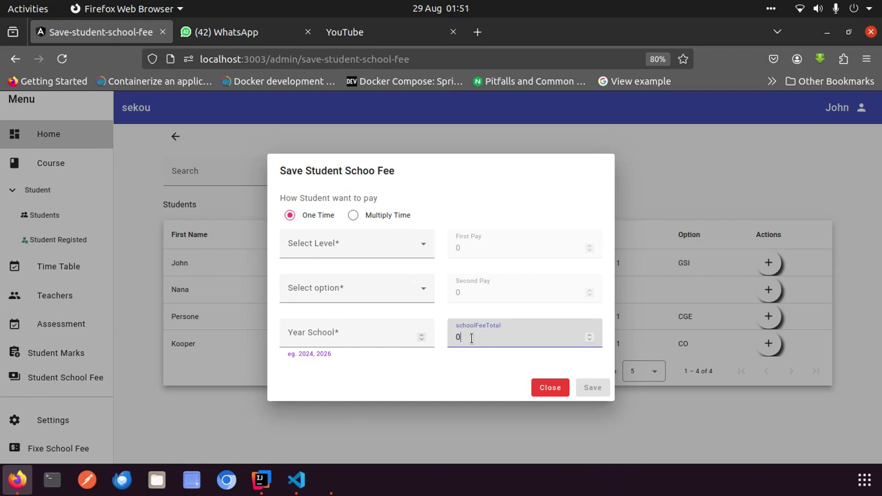
{"action": "left_click", "coordinate": [353, 215]}
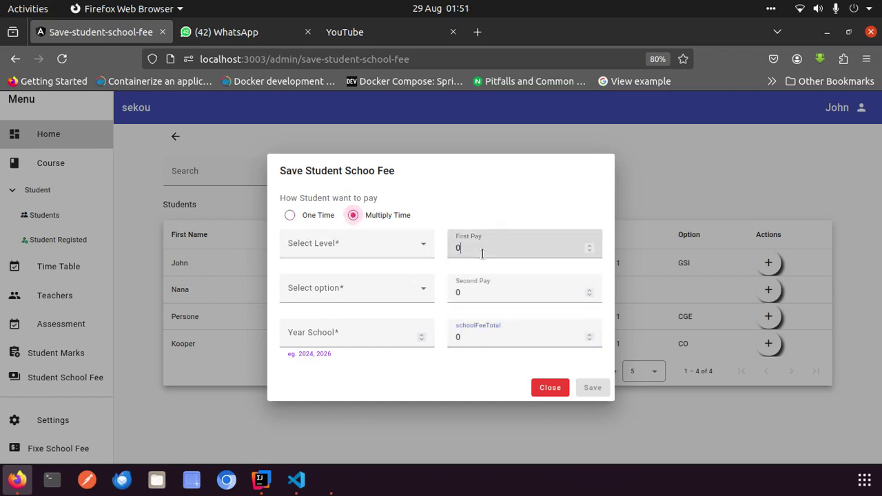
{"action": "left_click", "coordinate": [490, 289]}
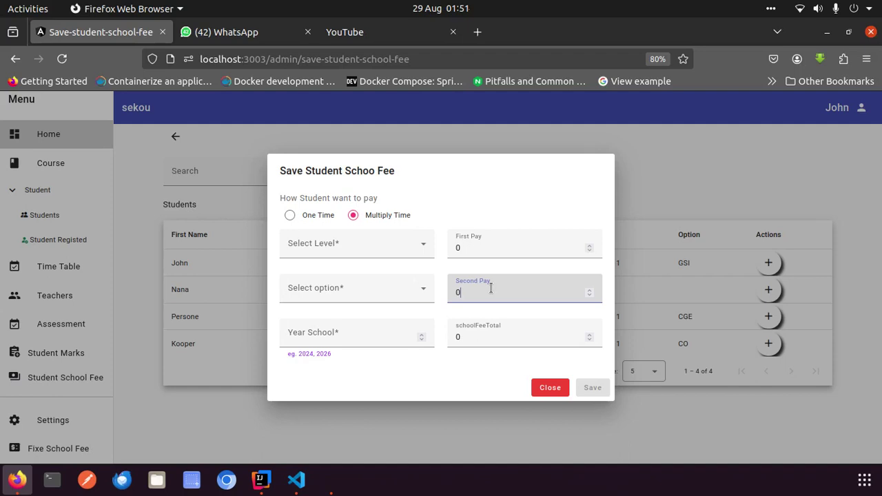
{"action": "left_click", "coordinate": [468, 248]}
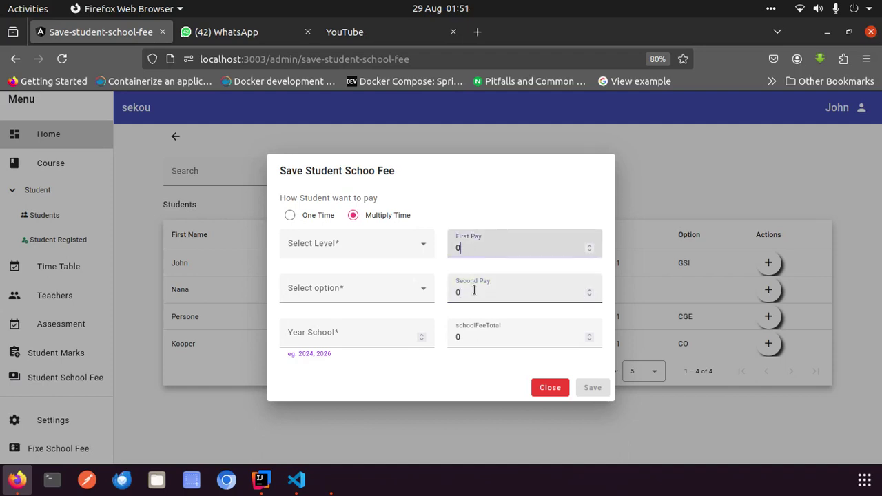
{"action": "left_click", "coordinate": [474, 291]}
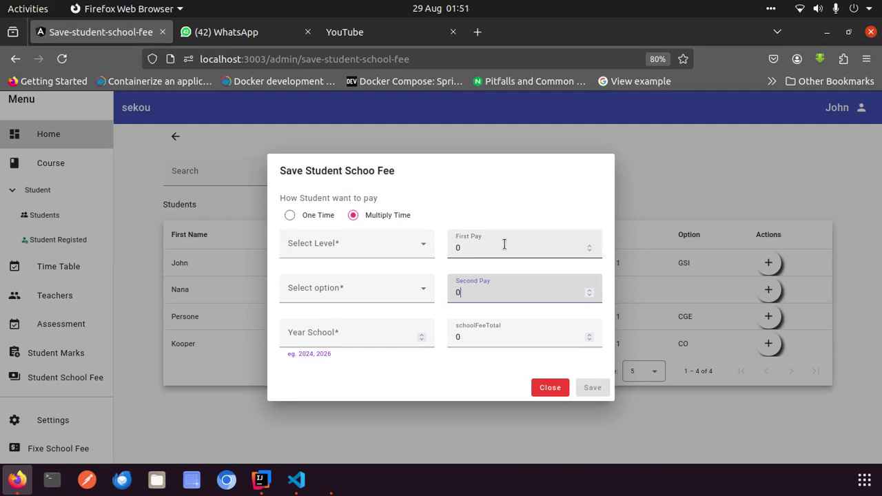
{"action": "left_click", "coordinate": [398, 256]}
Choose Level 1 and option CO, and begin entering the school year
{"action": "left_click", "coordinate": [350, 276]}
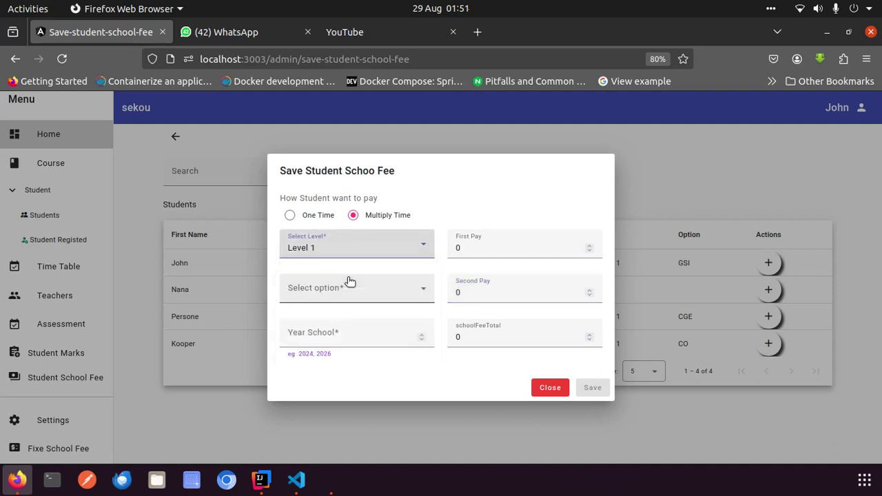
{"action": "left_click", "coordinate": [340, 289]}
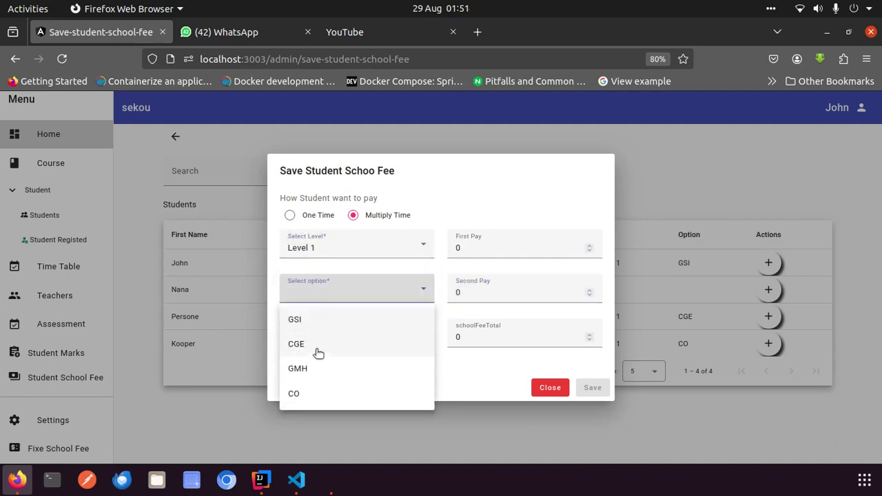
{"action": "left_click", "coordinate": [313, 392]}
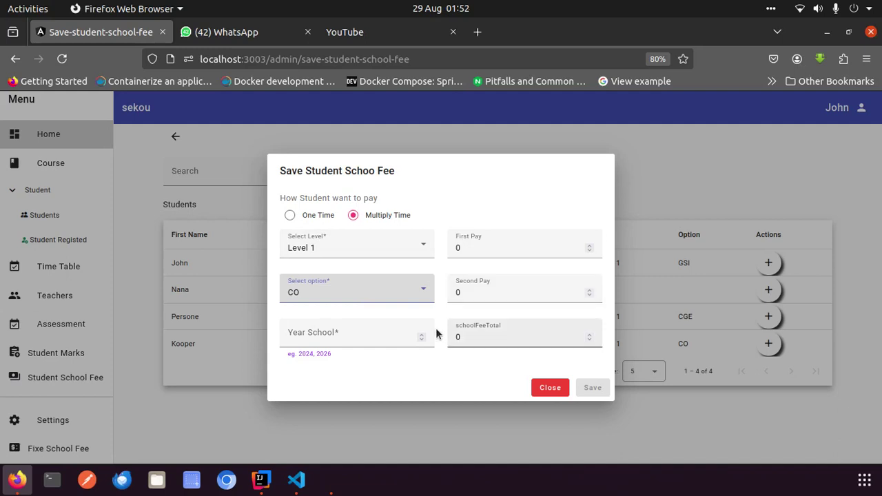
{"action": "left_click", "coordinate": [353, 334]}
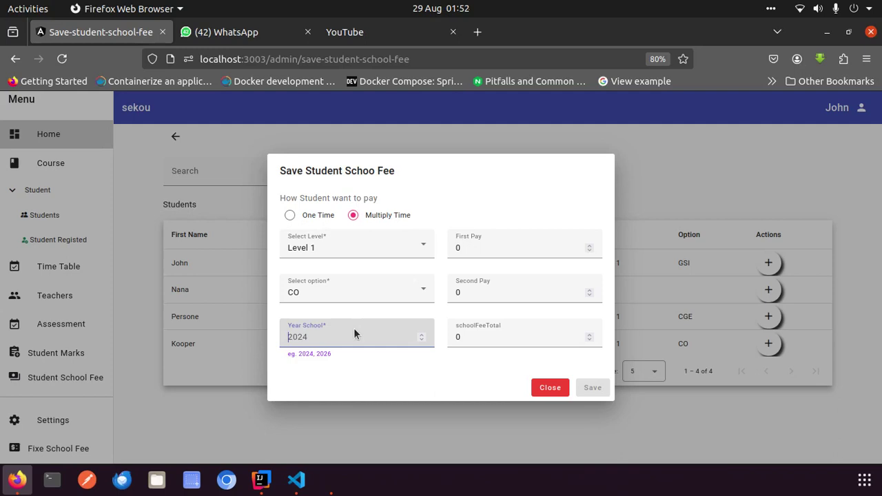
{"action": "type", "text": "2024"}
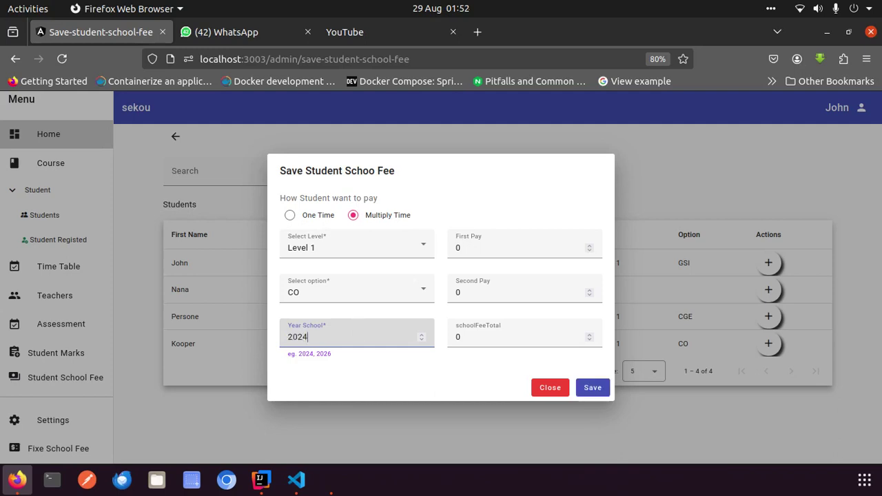
{"action": "key", "text": "BackSpace"}
Complete the school year as 2025 and start entering the First Pay amount
{"action": "type", "text": "5"}
{"action": "left_click", "coordinate": [476, 247]}
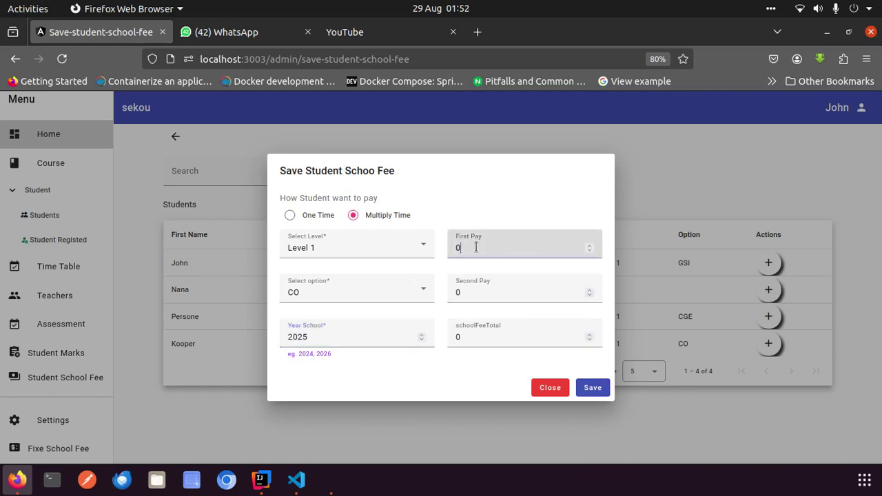
{"action": "key", "text": "BackSpace"}
{"action": "type", "text": "25000"}
{"action": "key", "text": "BackSpace"}
{"action": "key", "text": "BackSpace"}
{"action": "key", "text": "BackSpace"}
{"action": "key", "text": "BackSpace"}
{"action": "key", "text": "BackSpace"}
{"action": "type", "text": "25000"}
{"action": "key", "text": "BackSpace"}
{"action": "key", "text": "BackSpace"}
{"action": "key", "text": "BackSpace"}
{"action": "key", "text": "BackSpace"}
{"action": "key", "text": "BackSpace"}
{"action": "type", "text": "20000"}
Correct First Pay to 200000 and save the student school fee
{"action": "left_click", "coordinate": [468, 247]}
{"action": "type", "text": "0"}
{"action": "left_click_drag", "start_coordinate": [469, 248], "coordinate": [486, 304]}
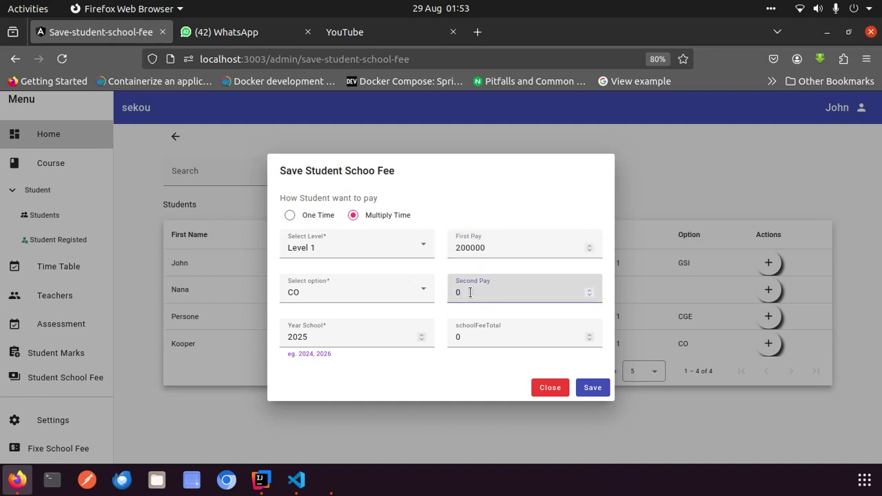
{"action": "left_click", "coordinate": [487, 337]}
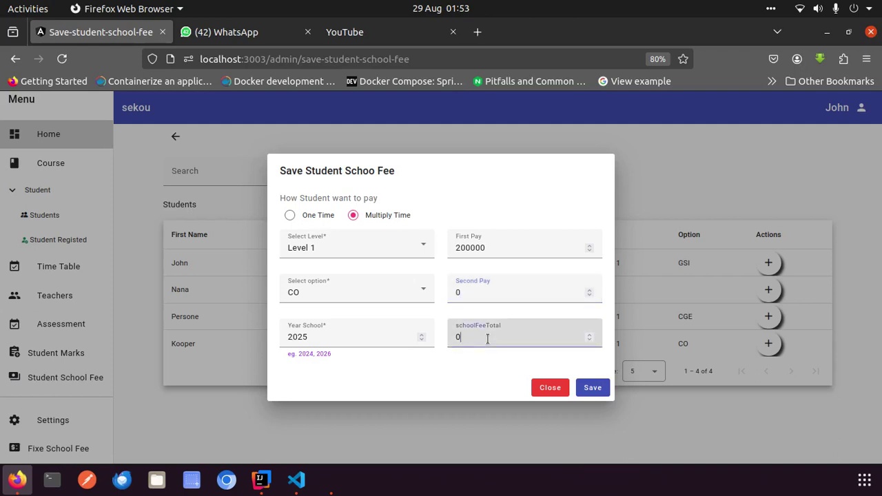
{"action": "left_click", "coordinate": [484, 379]}
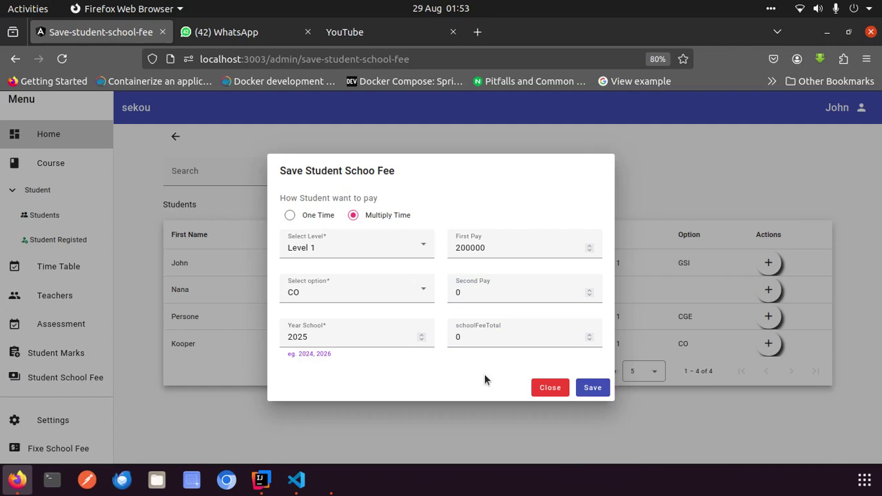
{"action": "left_click", "coordinate": [594, 391]}
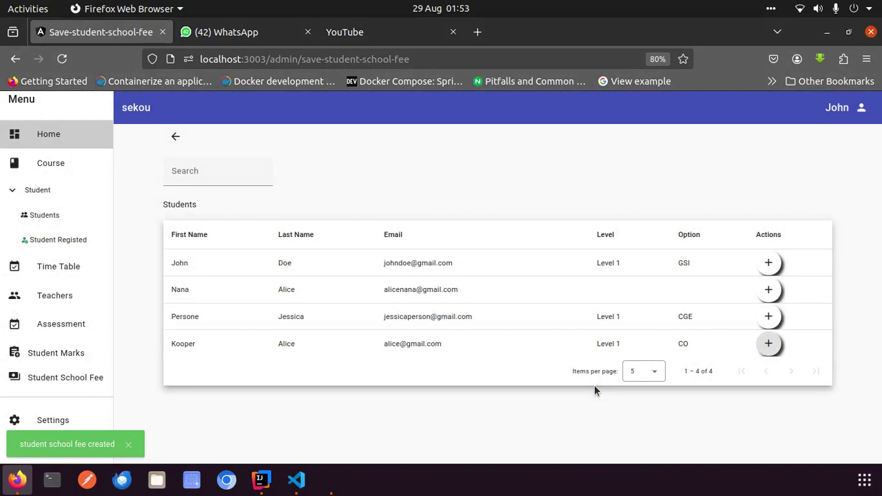
Check the Fixe School Fee page, then confirm the pending FCFA200,000.00 Level 1 CO record
{"action": "left_click", "coordinate": [93, 382]}
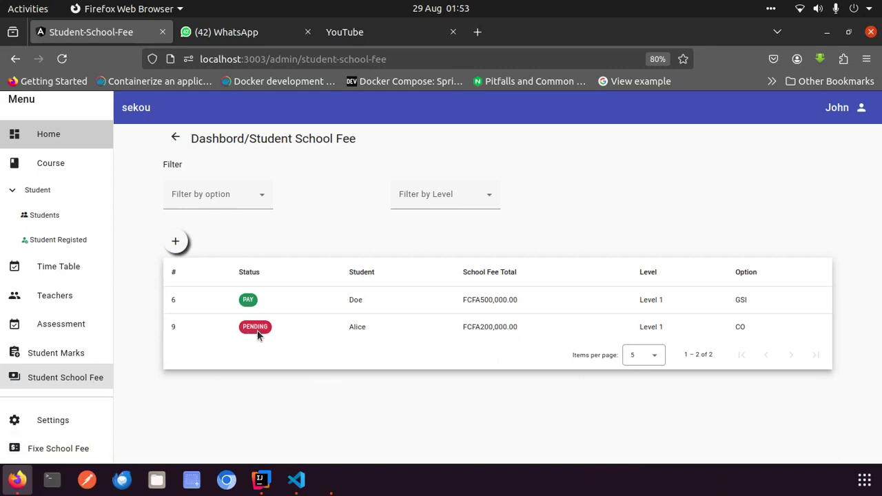
{"action": "left_click", "coordinate": [78, 448]}
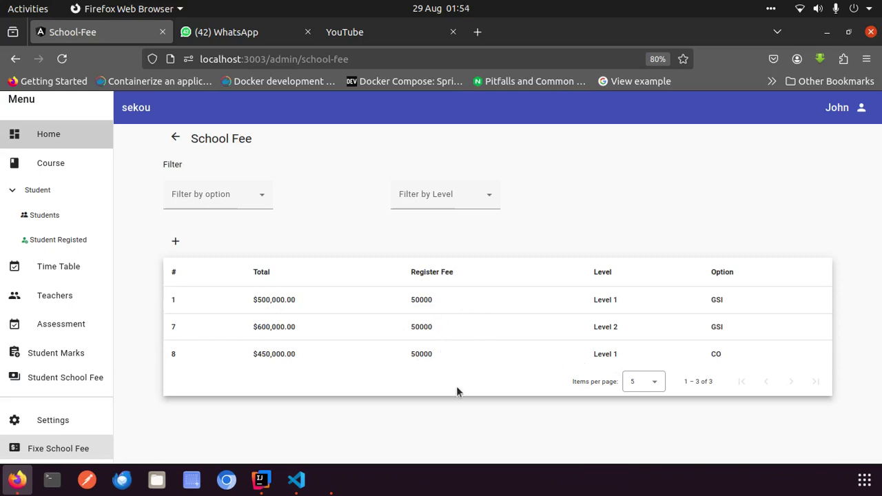
{"action": "left_click", "coordinate": [94, 382]}
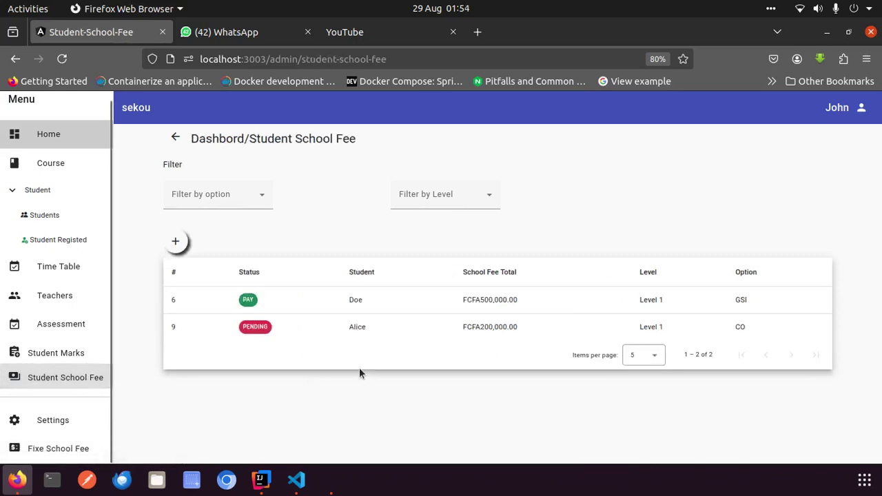
{"action": "double_click", "coordinate": [488, 328]}
{"action": "left_click", "coordinate": [488, 330]}
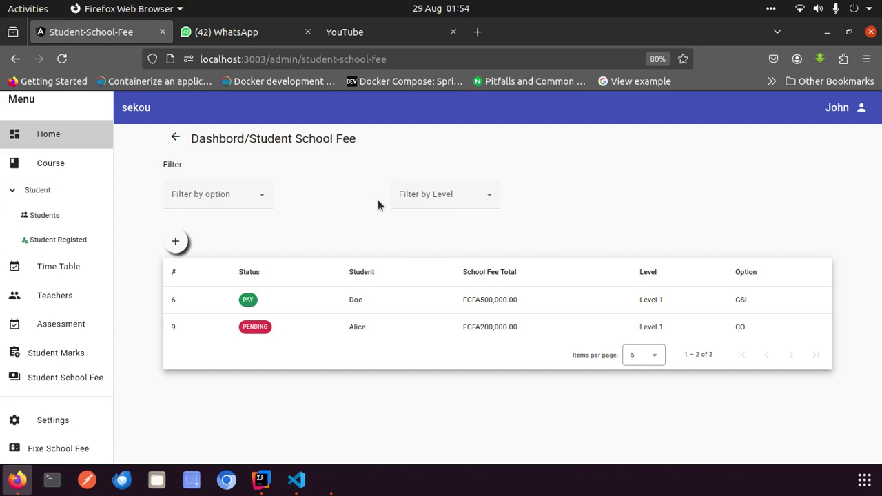
{"action": "left_click", "coordinate": [257, 202]}
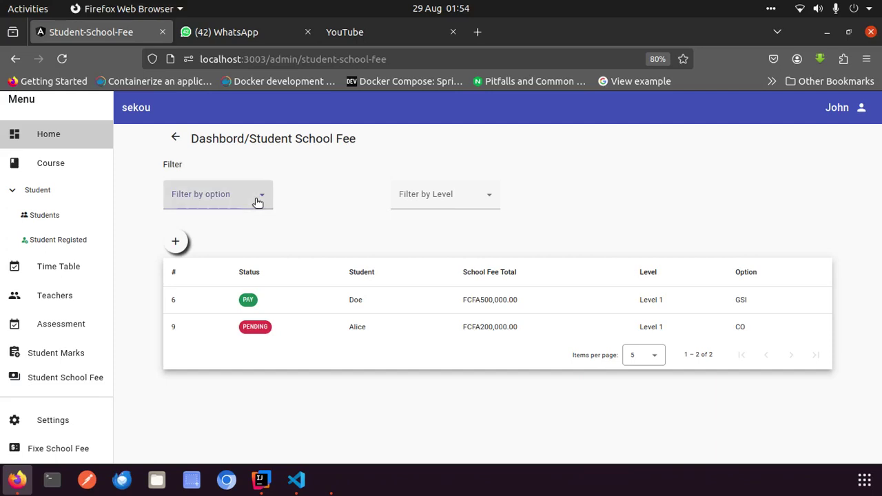
{"action": "left_click", "coordinate": [435, 202]}
{"action": "left_click", "coordinate": [437, 203]}
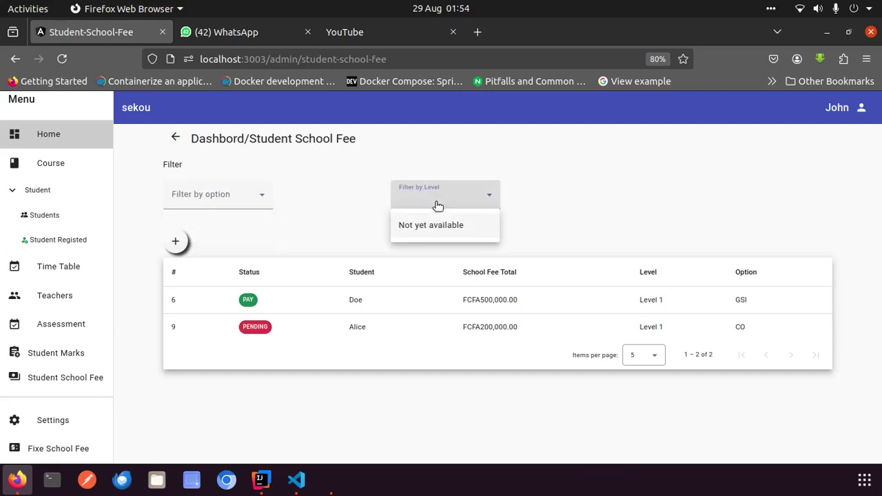
{"action": "left_click", "coordinate": [543, 207]}
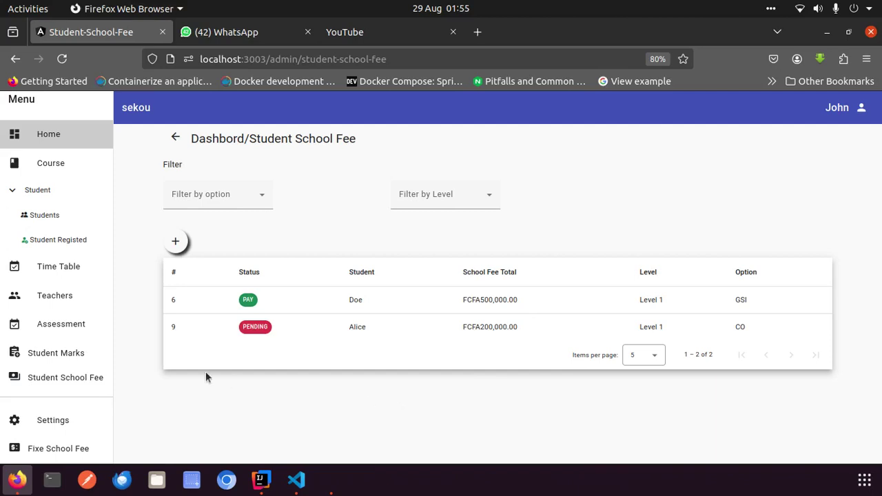
Try the option and level filters on Student Marks, then browse the four-student Students list
{"action": "left_click", "coordinate": [56, 354]}
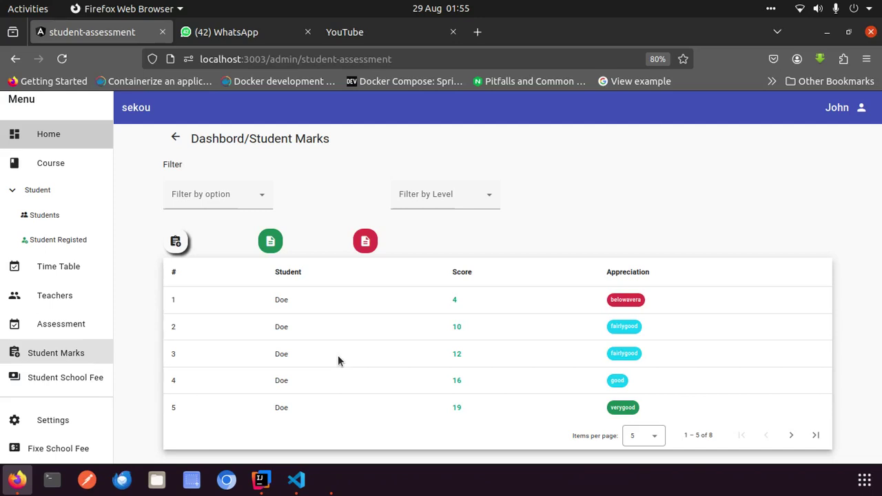
{"action": "left_click", "coordinate": [244, 194]}
{"action": "left_click", "coordinate": [313, 201]}
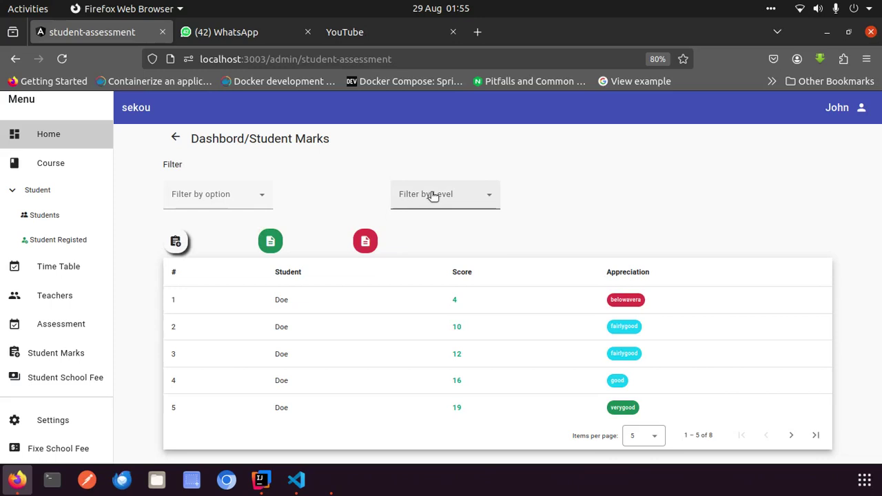
{"action": "left_click", "coordinate": [432, 195]}
{"action": "left_click", "coordinate": [434, 390]}
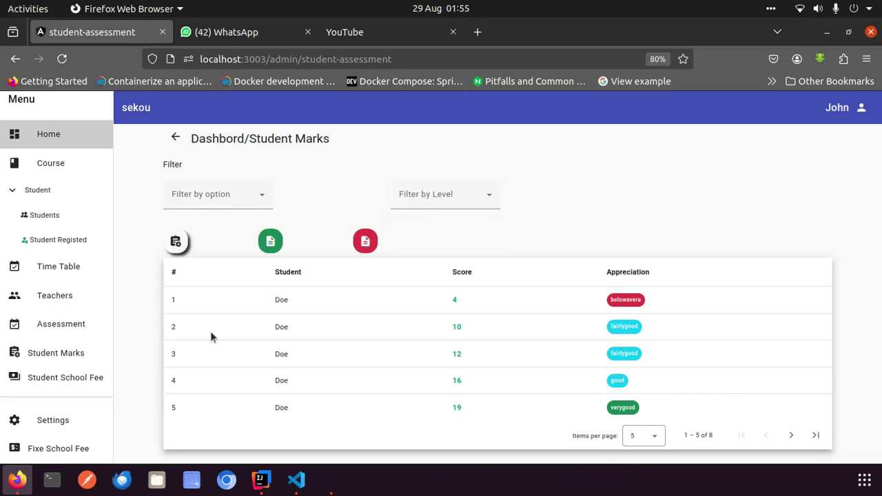
{"action": "left_click", "coordinate": [54, 215]}
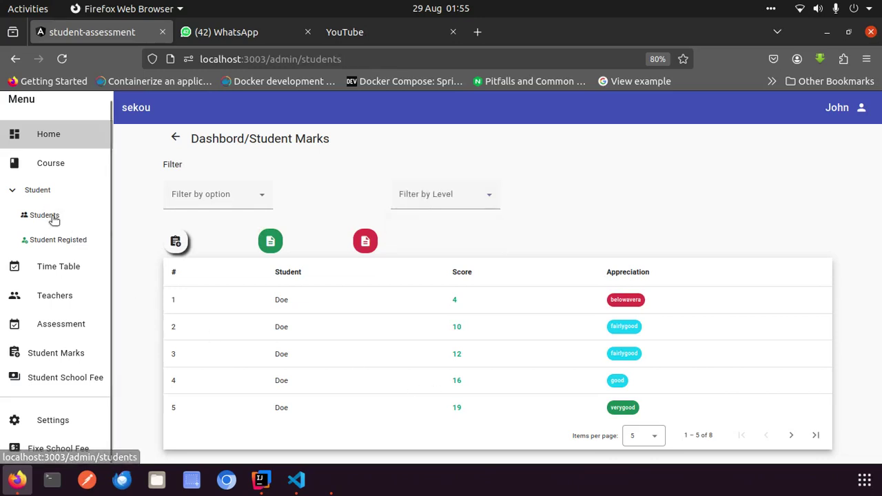
{"action": "scroll", "coordinate": [521, 426], "scroll_direction": "down", "scroll_amount": 1}
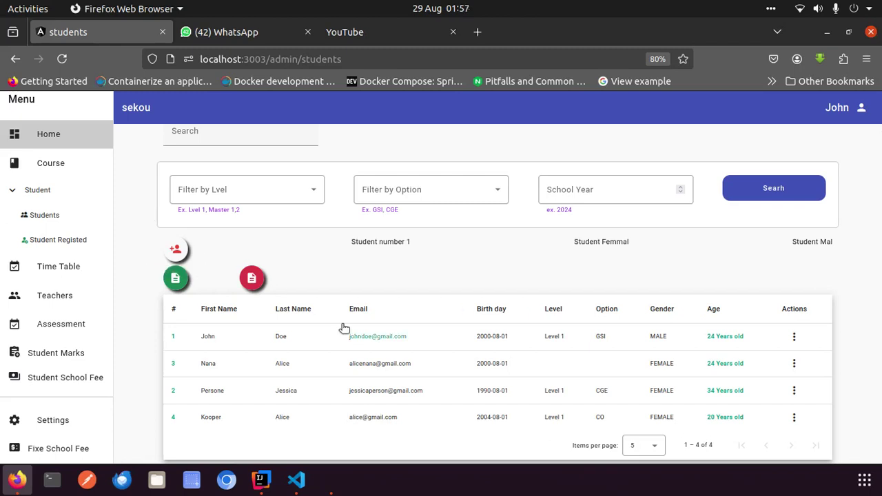
Show the SimpleScreenRecorder window from the taskbar
{"action": "left_click", "coordinate": [330, 481]}
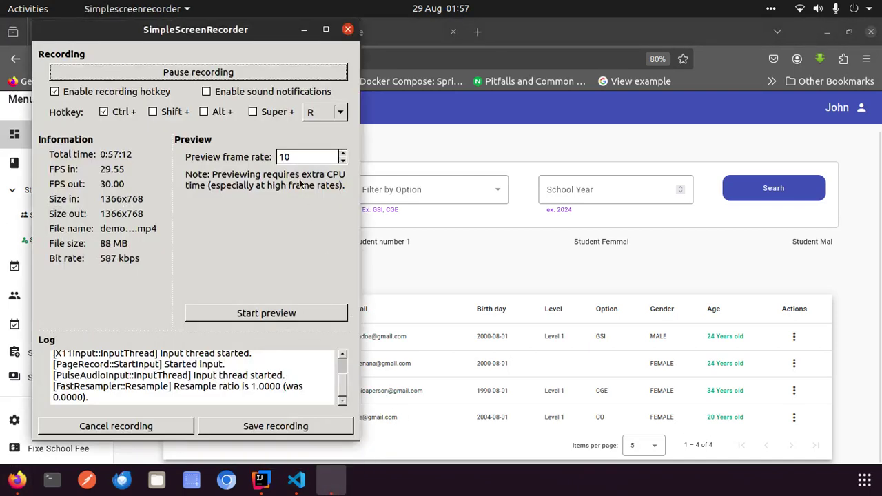